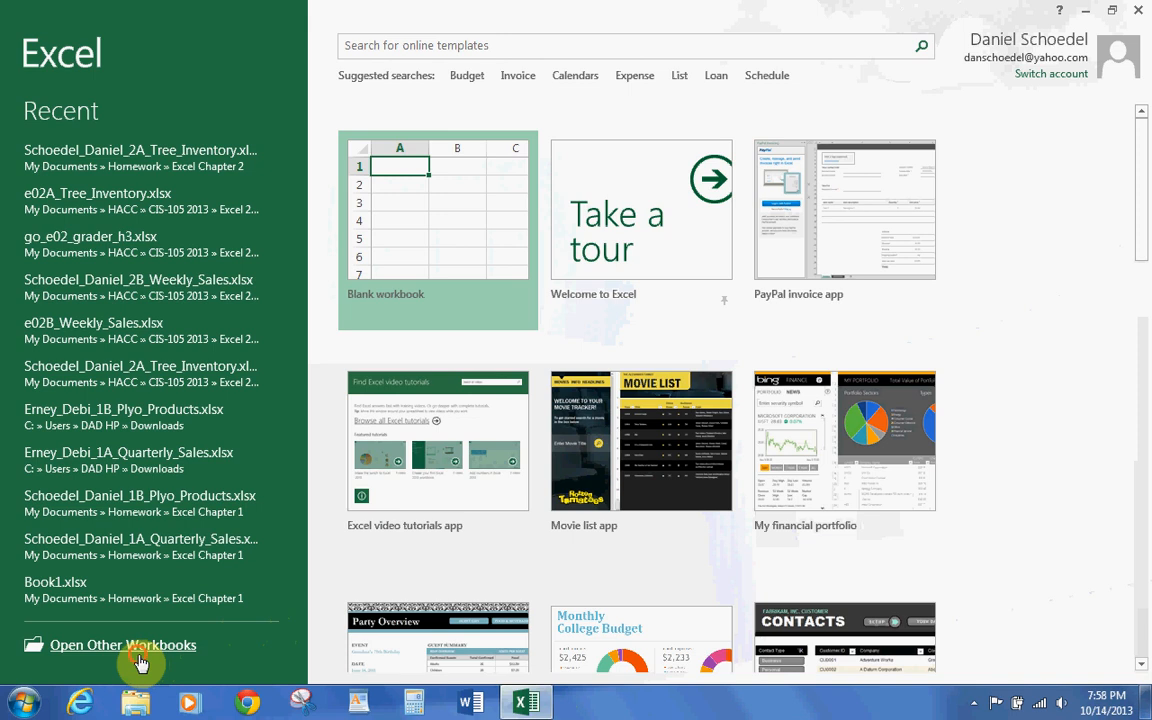
Step: Browse through HACC, CIS-105 2013 and Excel 2013 into the Chapter 2 e02_student_data_files folder
{"action": "left_click", "coordinate": [140, 655]}
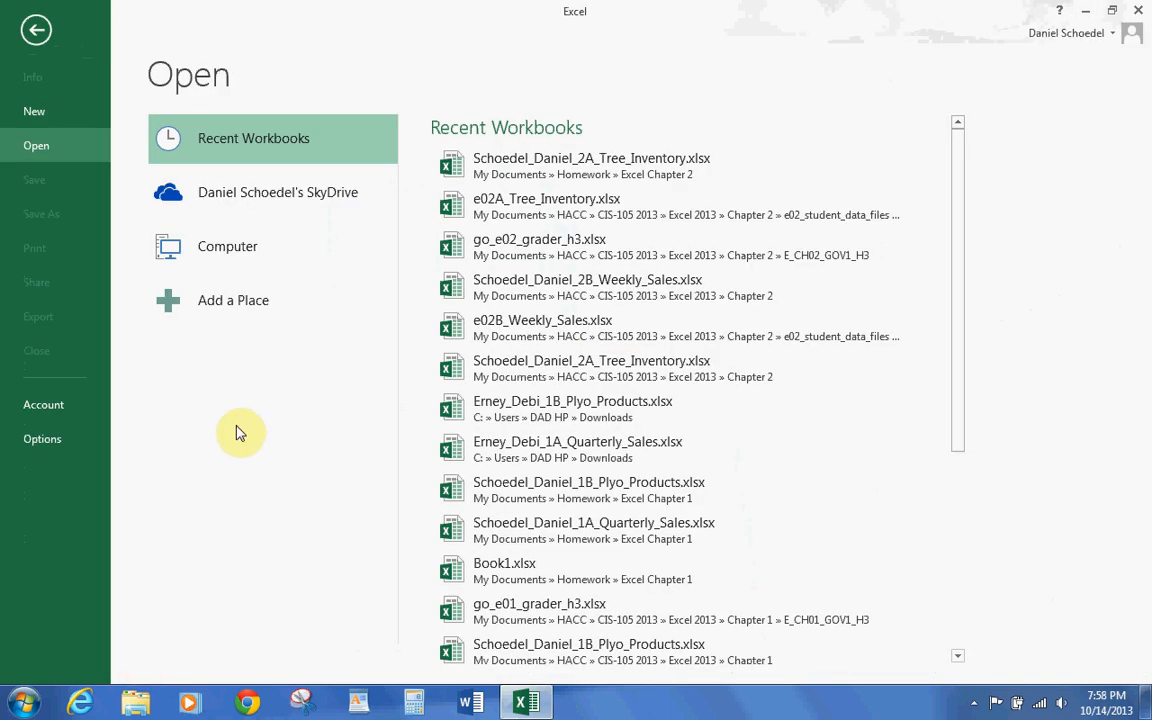
{"action": "left_click", "coordinate": [243, 250]}
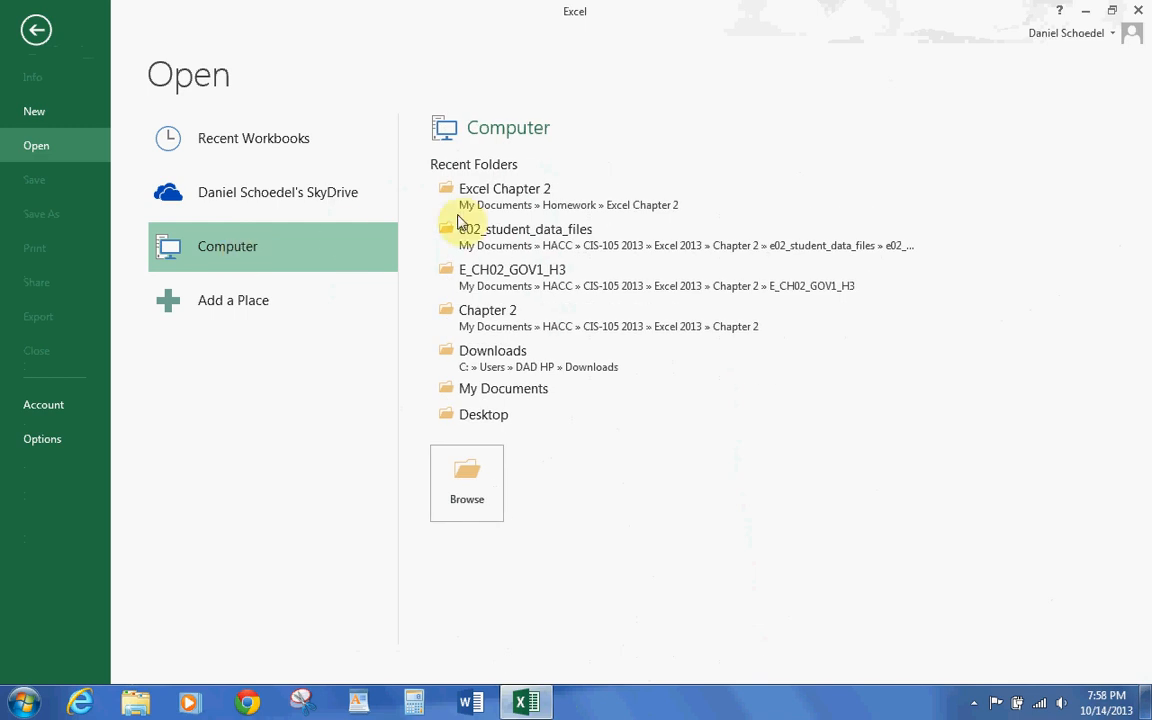
{"action": "left_click", "coordinate": [482, 505]}
{"action": "double_click", "coordinate": [240, 267]}
{"action": "left_click", "coordinate": [207, 175]}
{"action": "double_click", "coordinate": [208, 176]}
{"action": "double_click", "coordinate": [208, 192]}
{"action": "double_click", "coordinate": [208, 192]}
{"action": "double_click", "coordinate": [210, 196]}
Step: Open e02A_Tree_Inventory.xlsx from the inner e02_student_data_files subfolder
{"action": "left_click", "coordinate": [211, 187]}
{"action": "double_click", "coordinate": [211, 187]}
{"action": "left_click", "coordinate": [209, 194]}
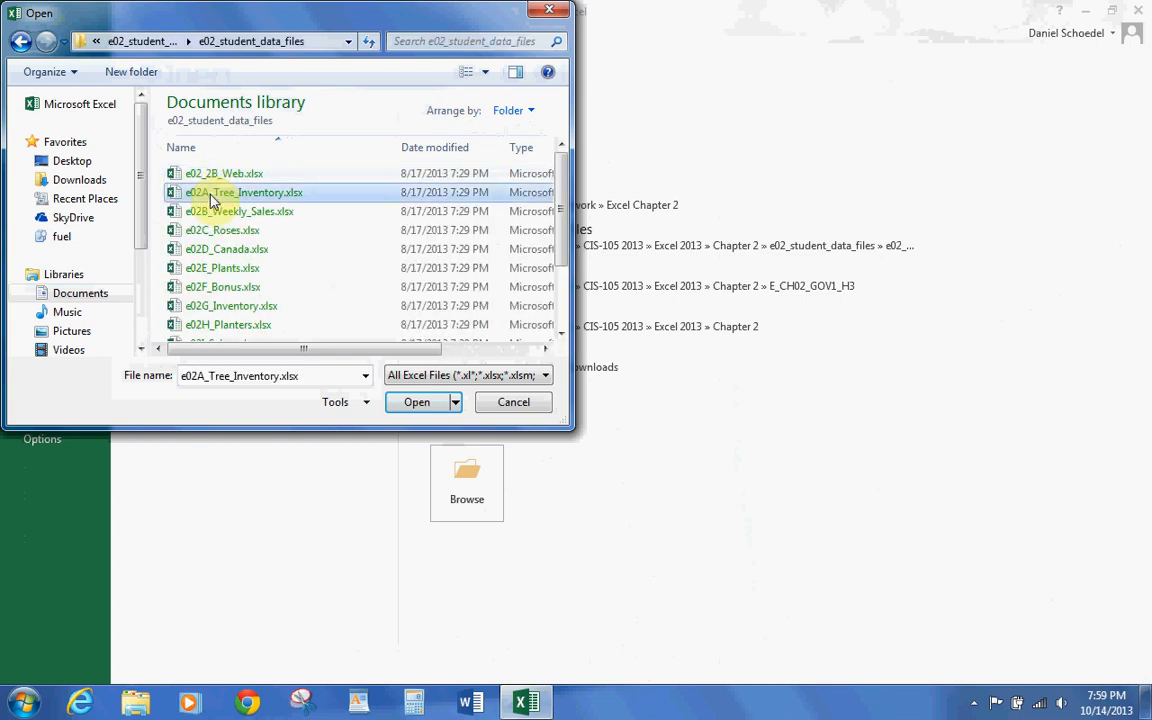
{"action": "left_click", "coordinate": [430, 404]}
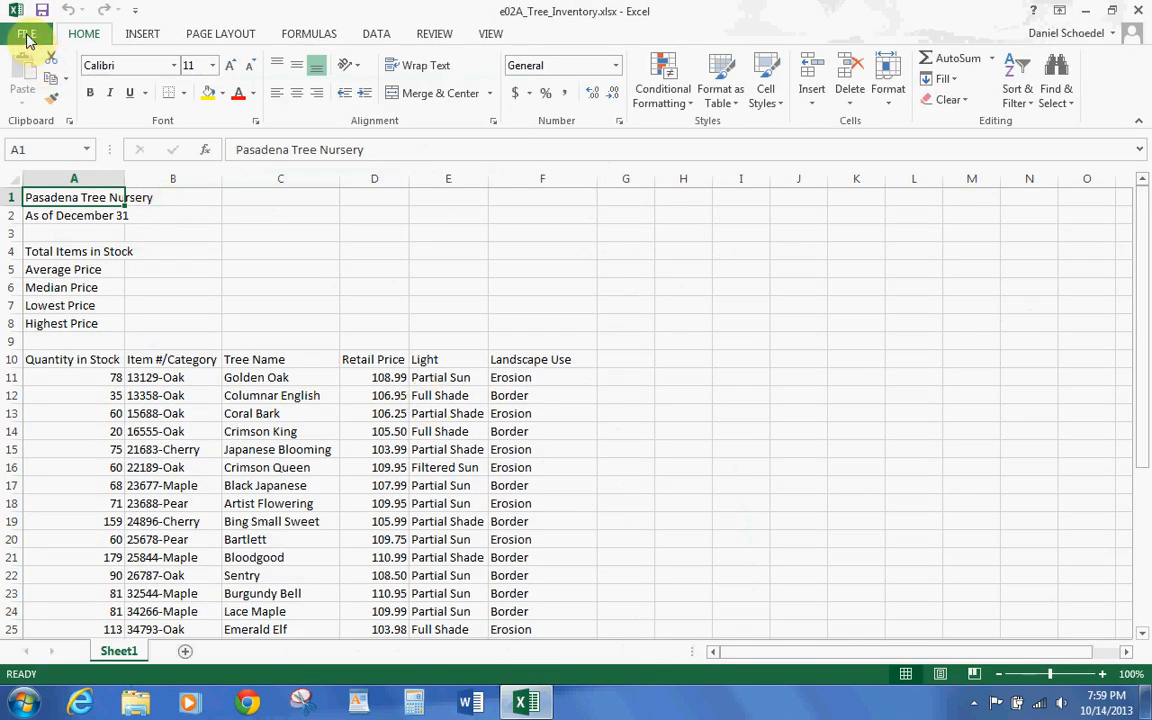
Step: Start Save As and browse to the Documents\Homework folder
{"action": "left_click", "coordinate": [28, 36]}
{"action": "left_click", "coordinate": [55, 214]}
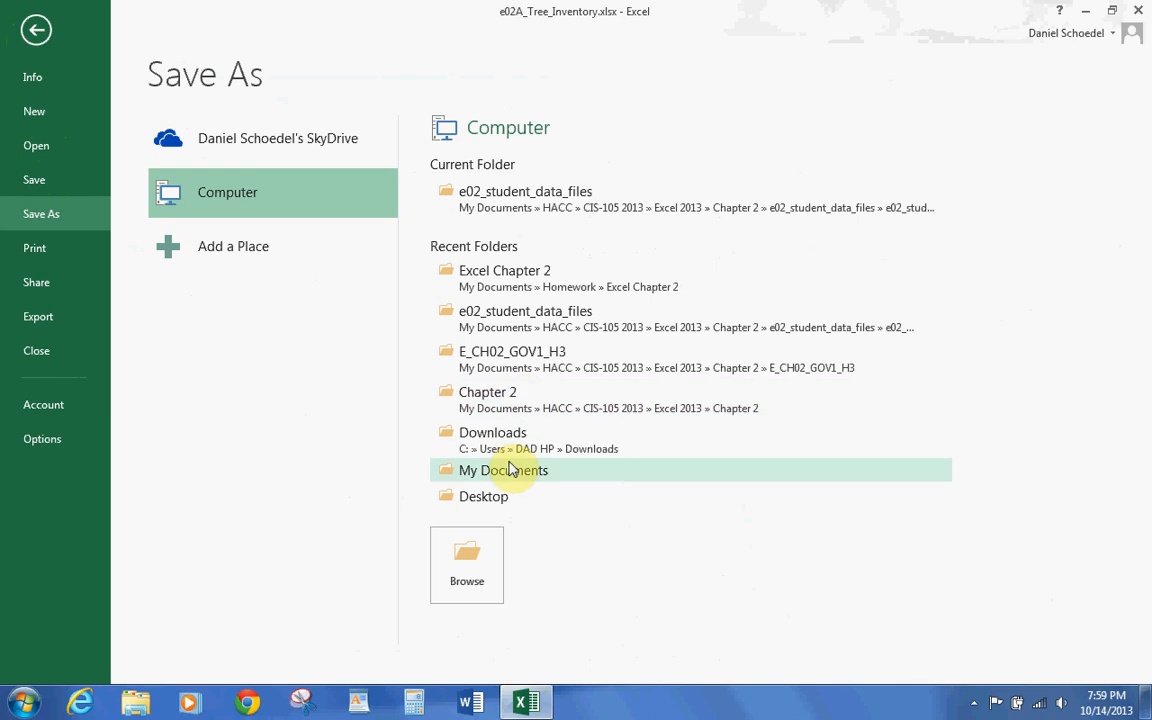
{"action": "left_click", "coordinate": [543, 295]}
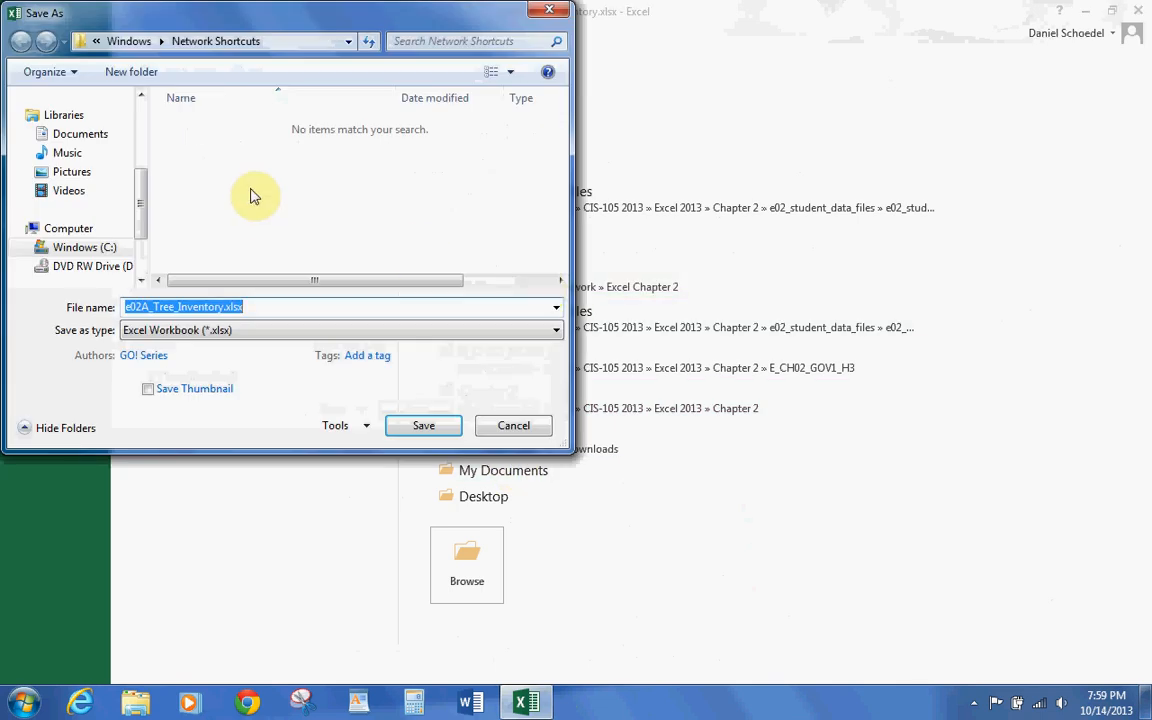
{"action": "left_click", "coordinate": [101, 247]}
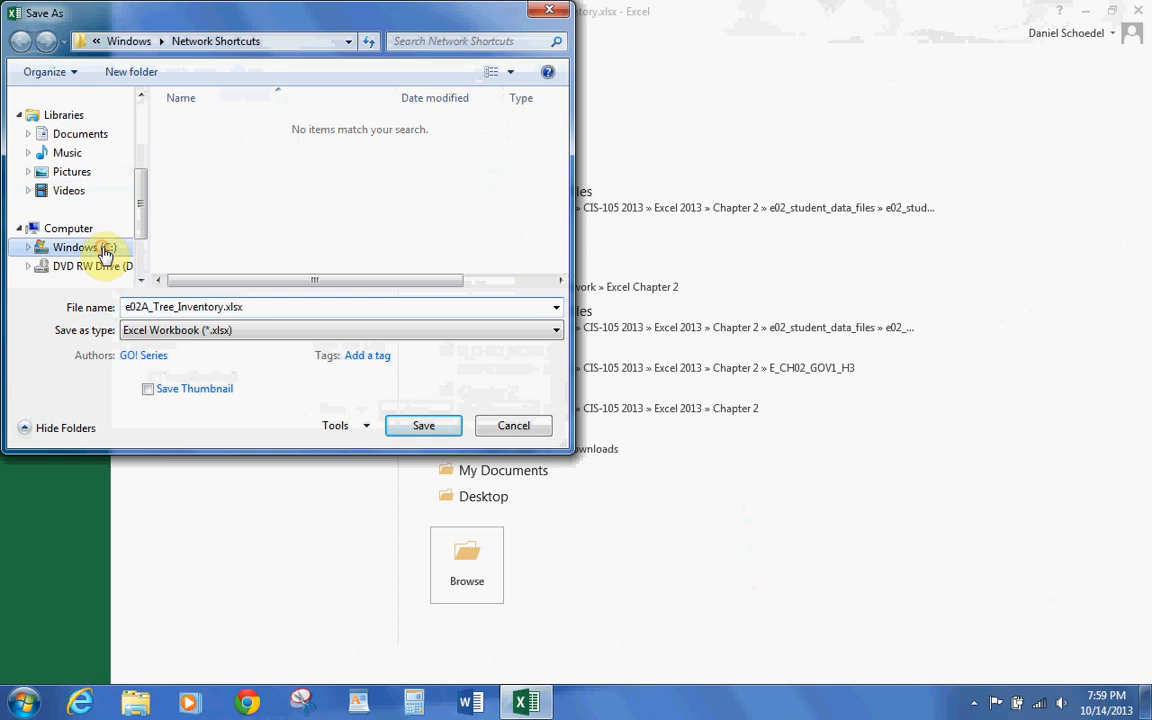
{"action": "left_click", "coordinate": [88, 136]}
{"action": "left_click", "coordinate": [233, 252]}
{"action": "scroll", "coordinate": [233, 252], "scroll_direction": "down", "scroll_amount": 1}
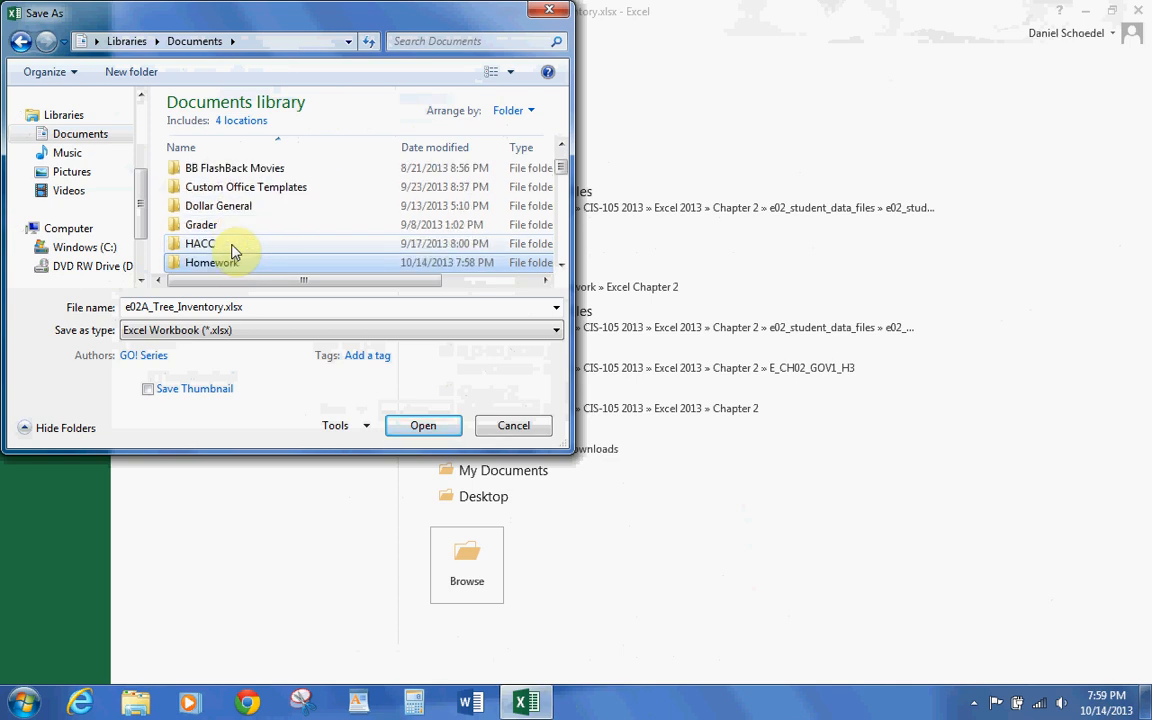
{"action": "double_click", "coordinate": [228, 262]}
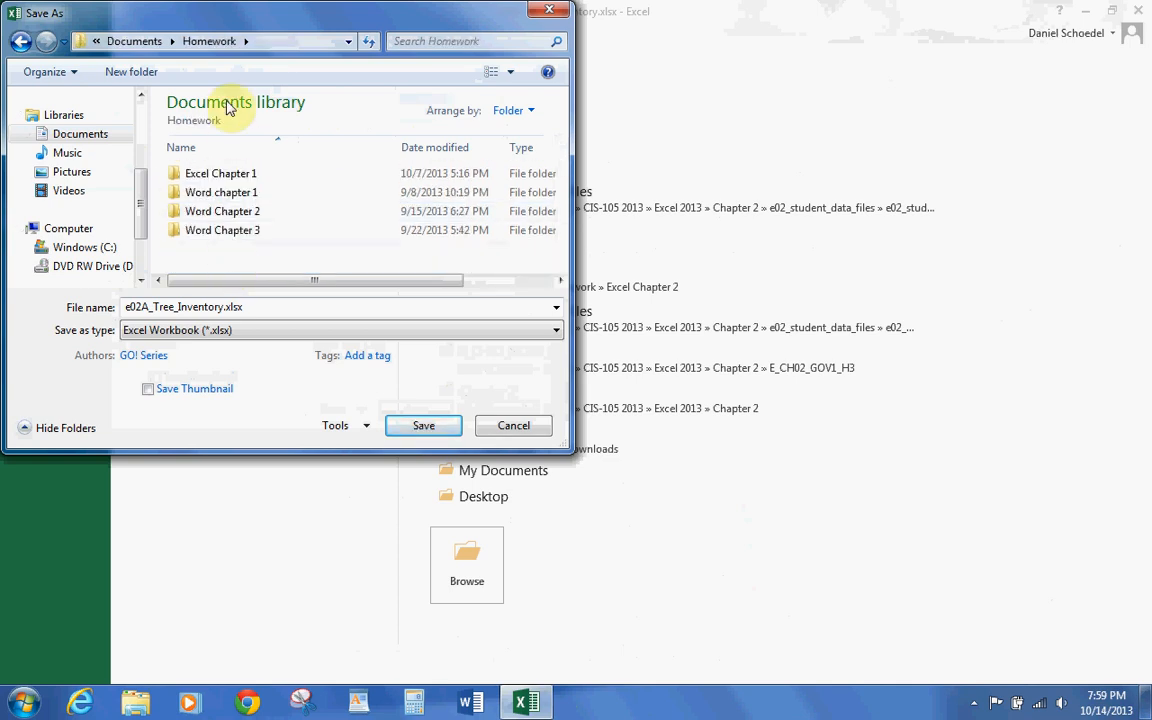
Step: Create a new folder named Excel Chapter 2 inside Homework
{"action": "left_click", "coordinate": [132, 72]}
{"action": "type", "text": "Excel Chapter"}
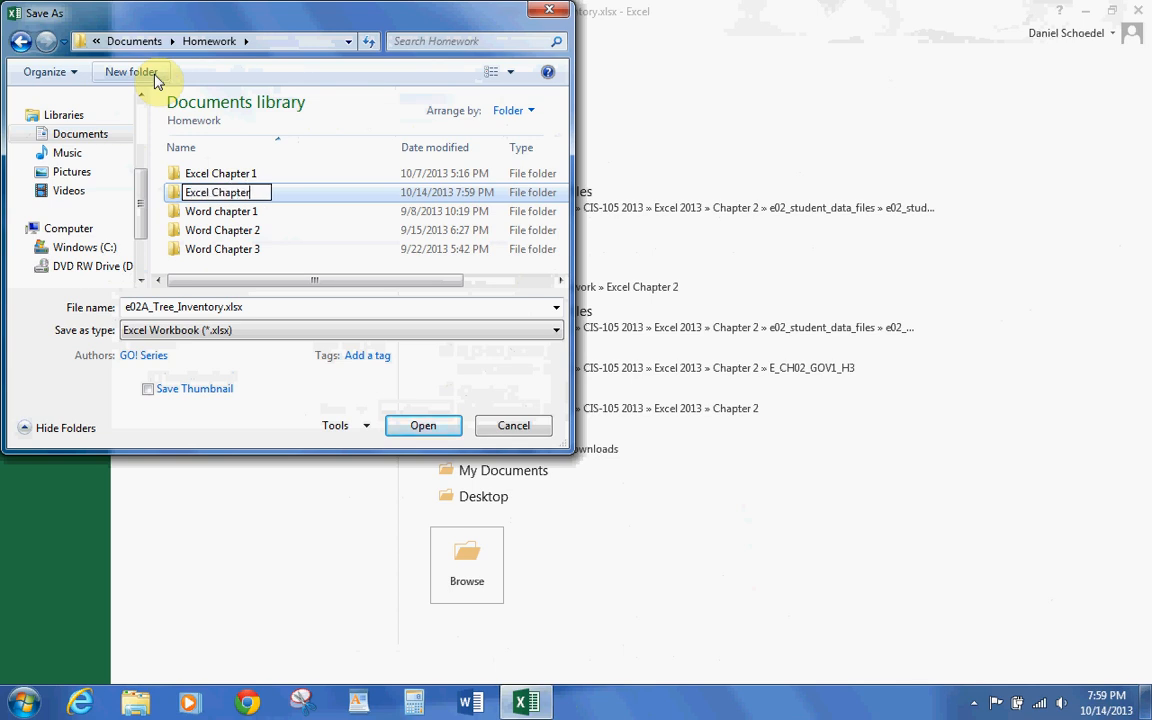
{"action": "type", "text": " 2"}
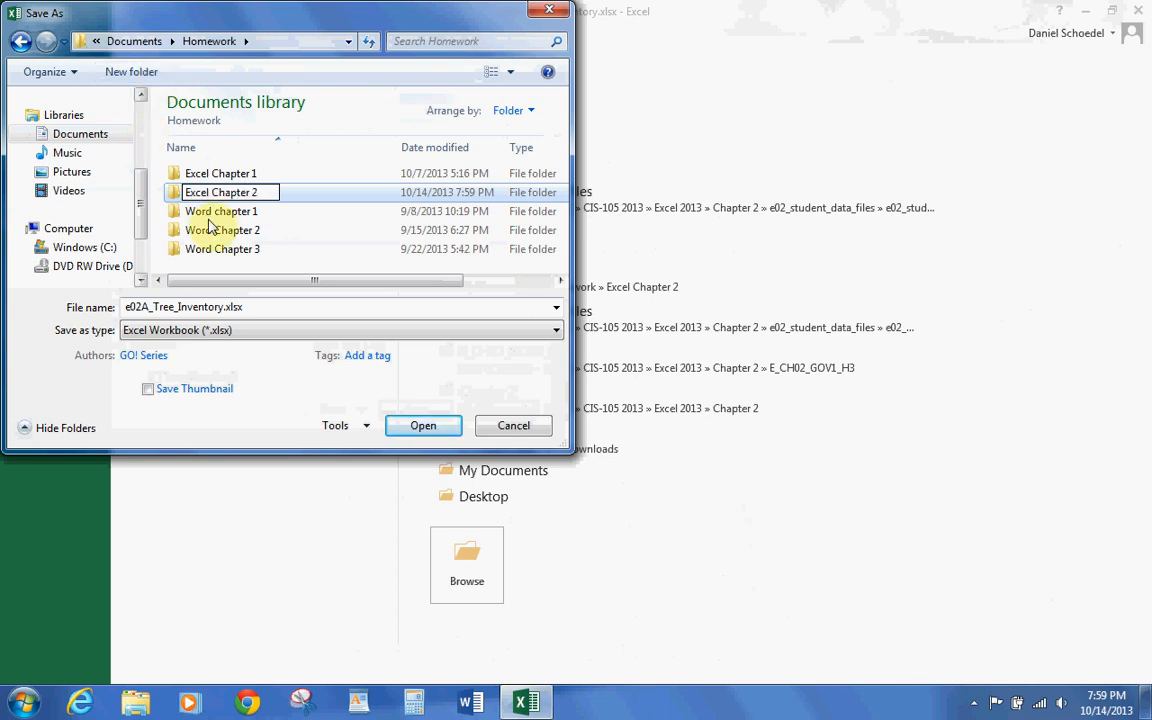
{"action": "left_click", "coordinate": [401, 428]}
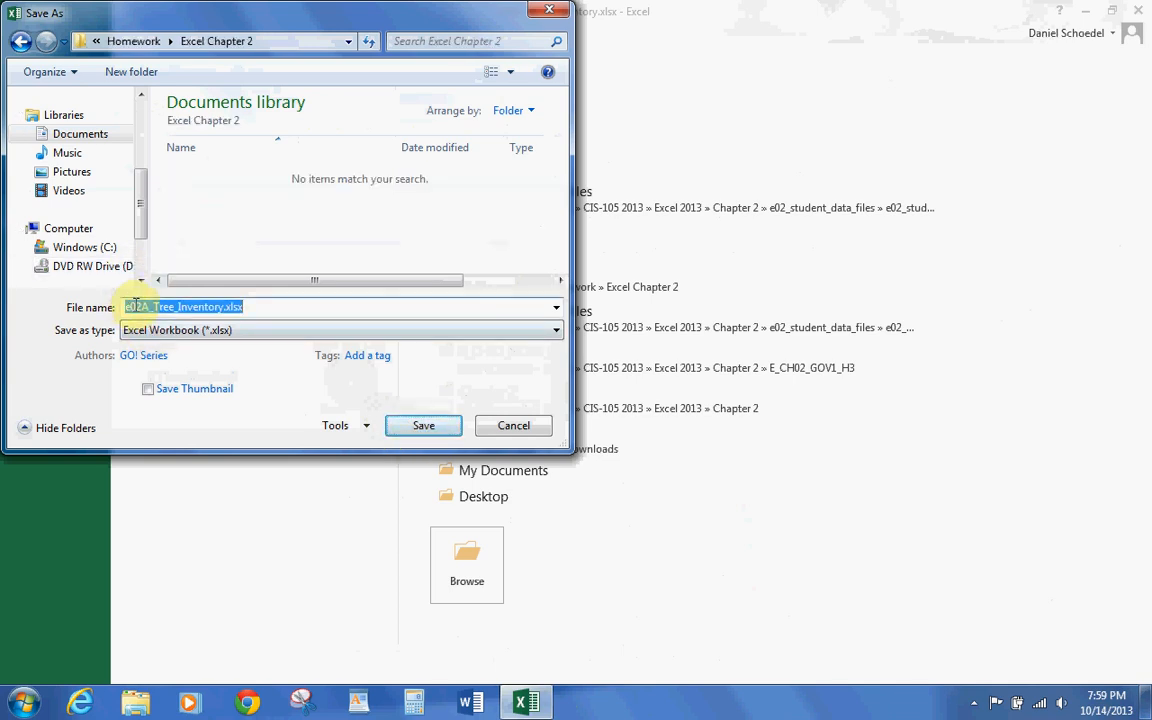
Step: Save the workbook with the student's last and first names prefixed to 2A_Tree_Inventory
{"action": "left_click", "coordinate": [131, 307]}
{"action": "type", "text": "Schoedel"}
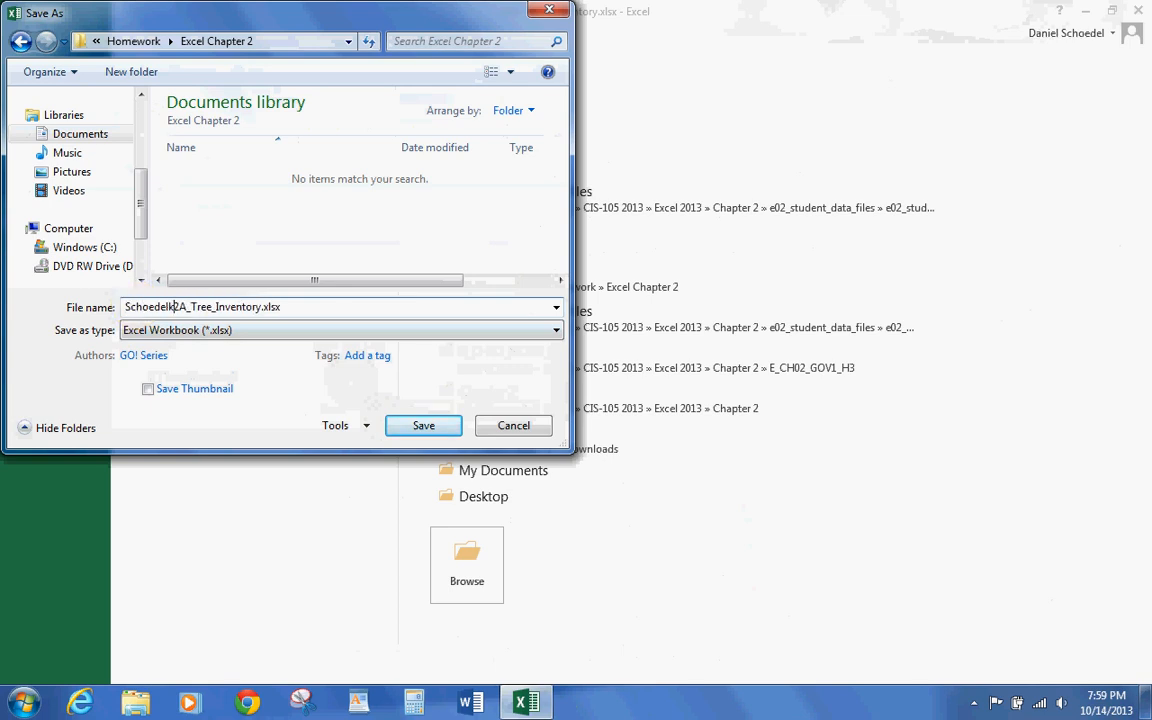
{"action": "type", "text": "_Daniel"}
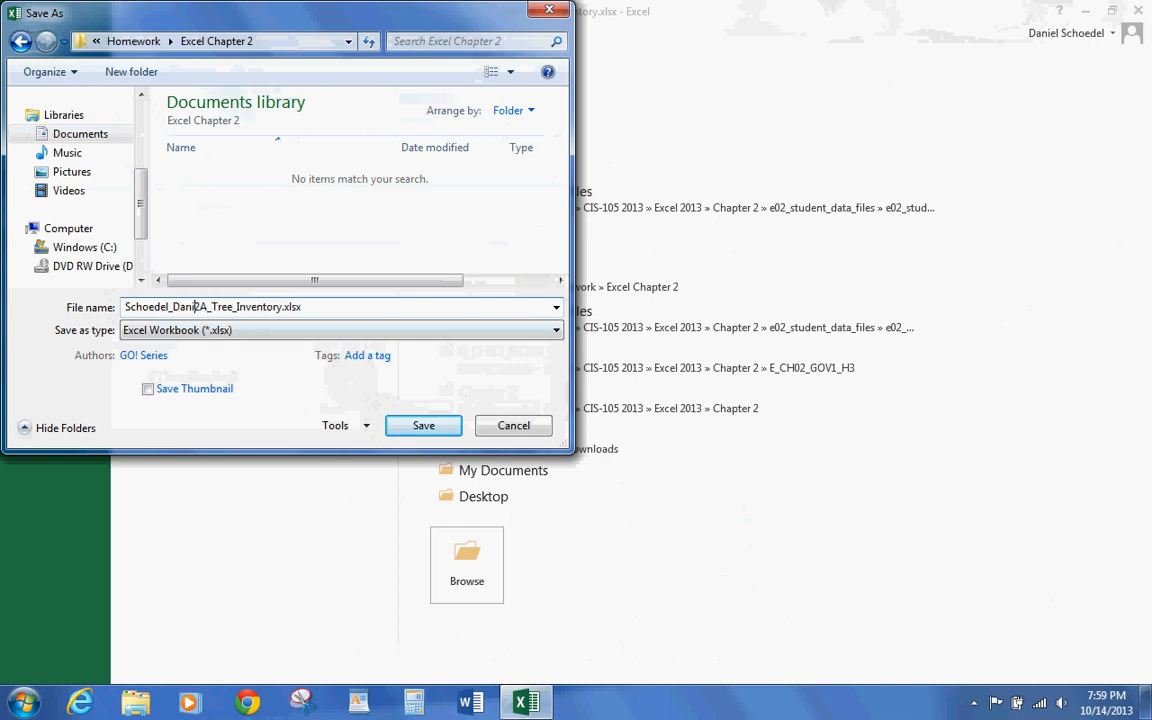
{"action": "key", "text": "BackSpace"}
{"action": "type", "text": "l_"}
{"action": "left_click", "coordinate": [423, 428]}
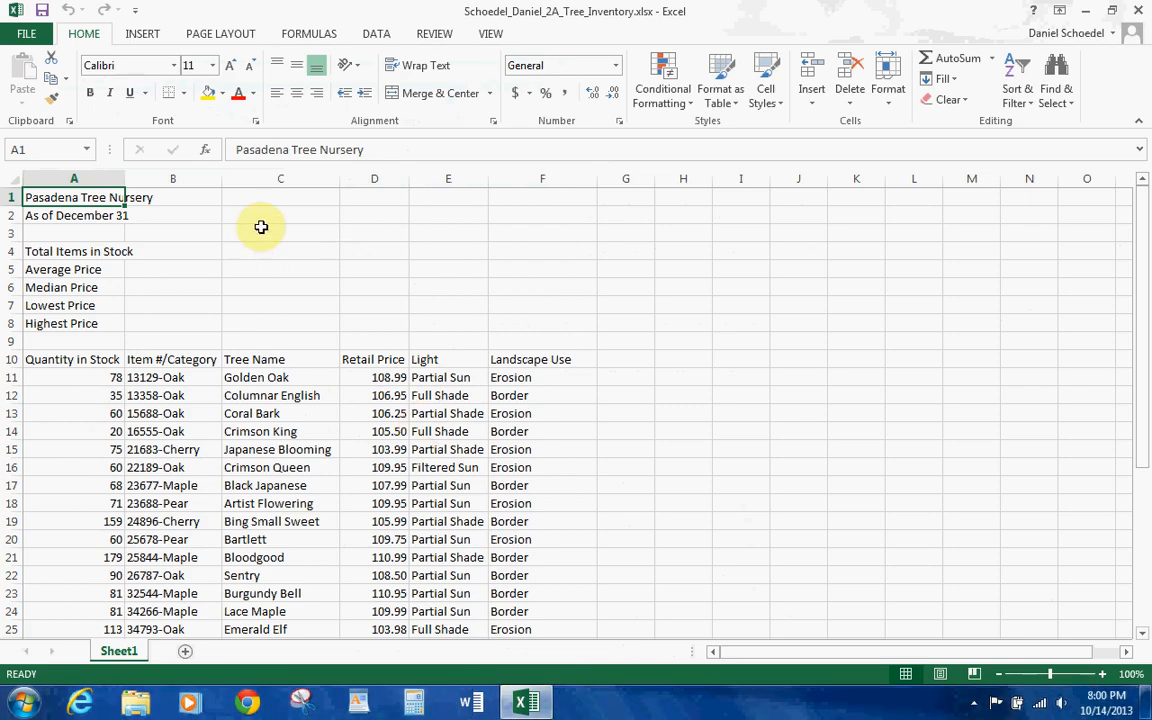
Step: Insert two blank sheet columns at C:D, ahead of Tree Name
{"action": "left_click_drag", "start_coordinate": [266, 178], "coordinate": [381, 179]}
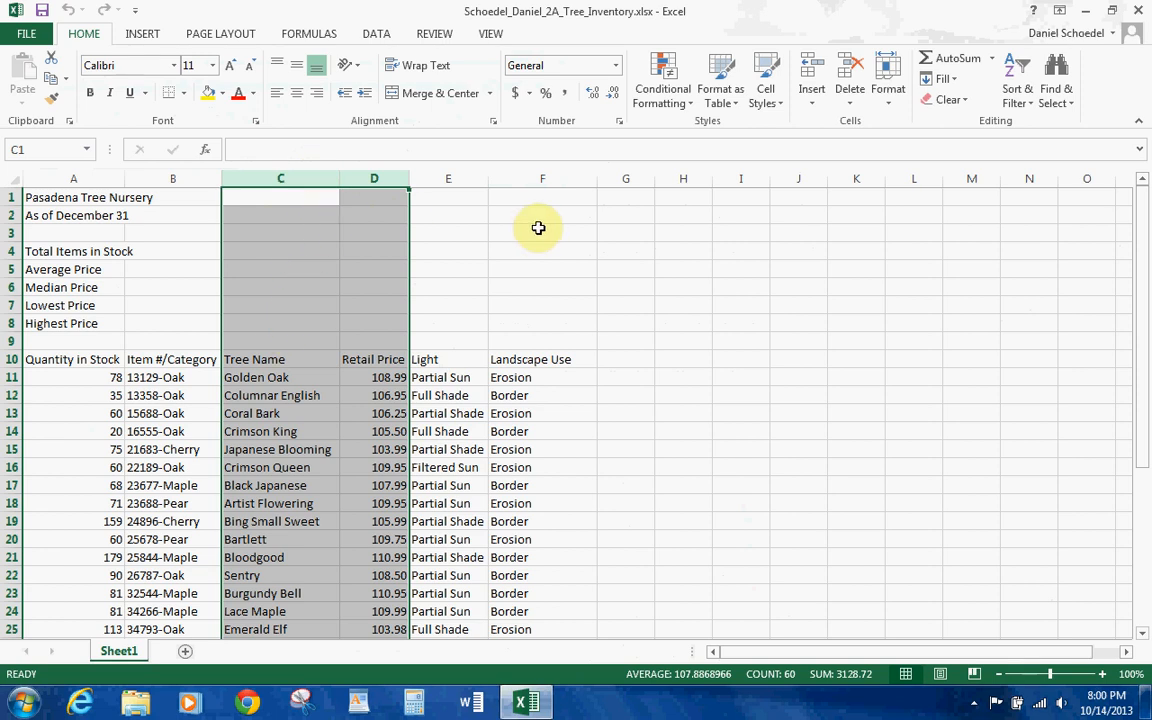
{"action": "right_click", "coordinate": [342, 254]}
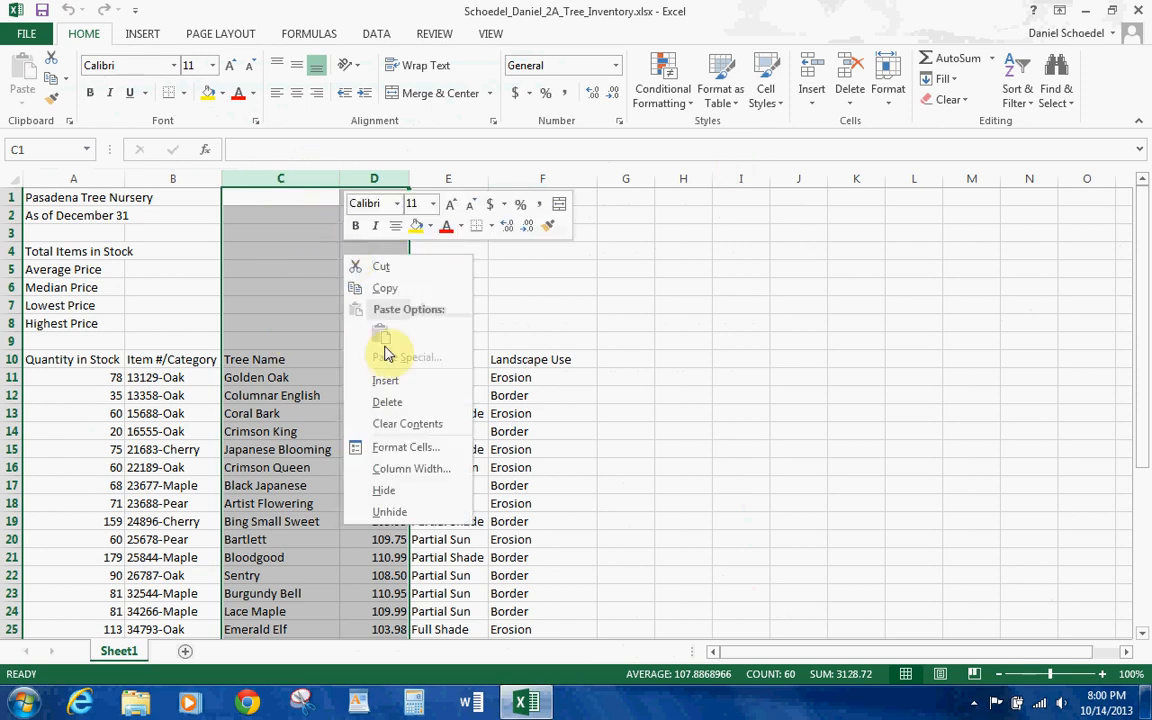
{"action": "left_click", "coordinate": [811, 100]}
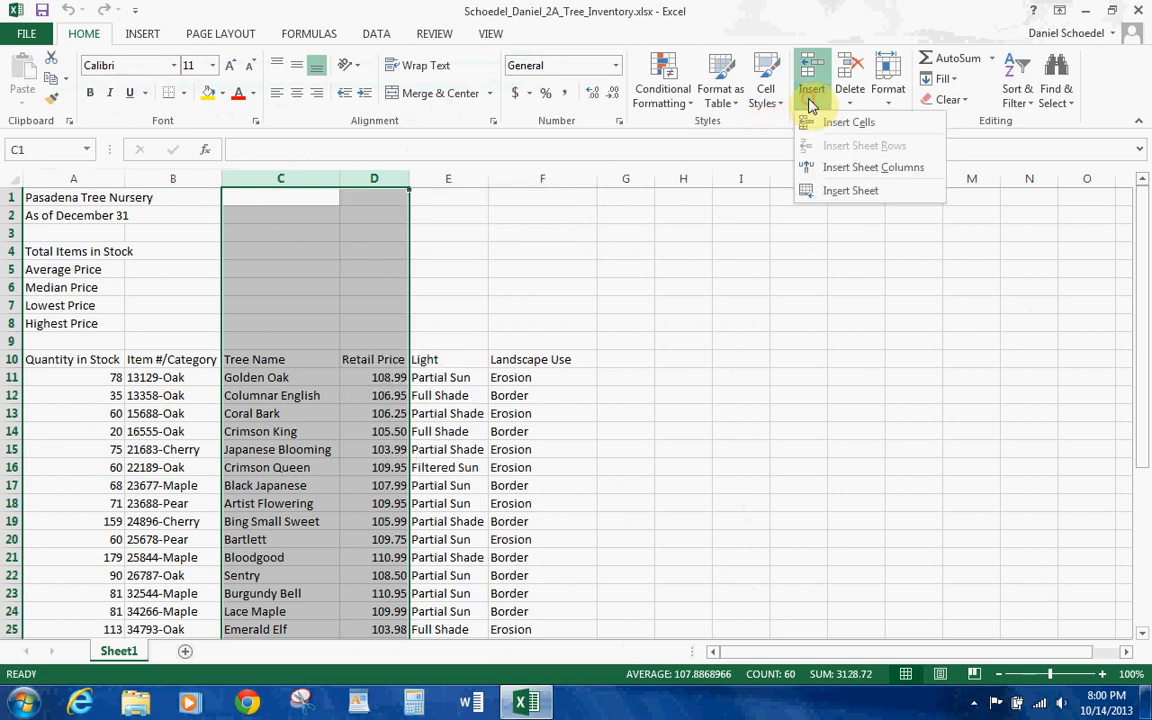
{"action": "left_click", "coordinate": [826, 173]}
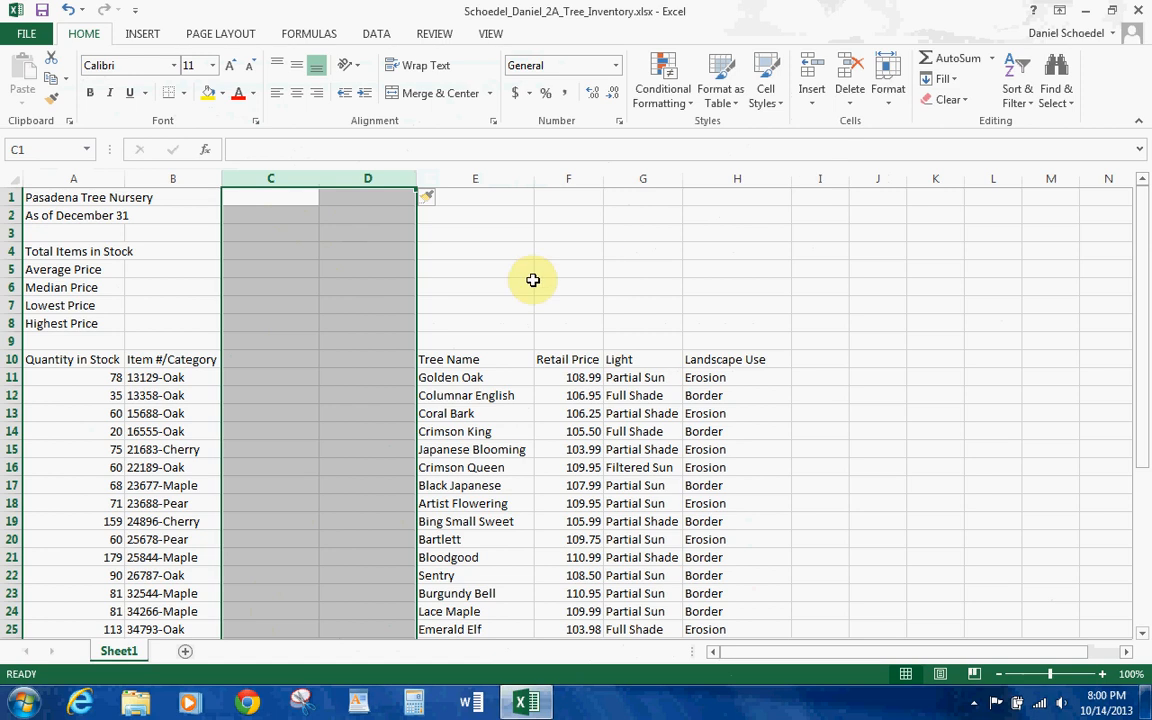
{"action": "left_click", "coordinate": [270, 377]}
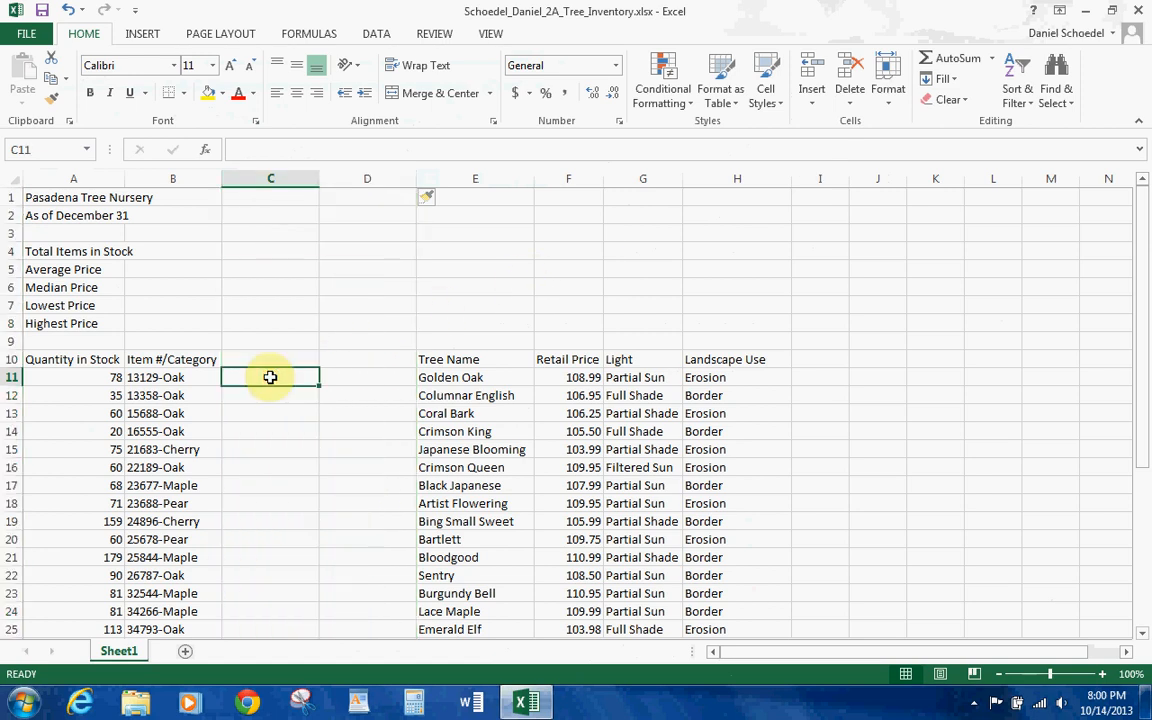
Step: Enter item number 13129 in C11 and Flash Fill the remaining item numbers
{"action": "type", "text": "13129"}
{"action": "key", "text": "ctrl+Return"}
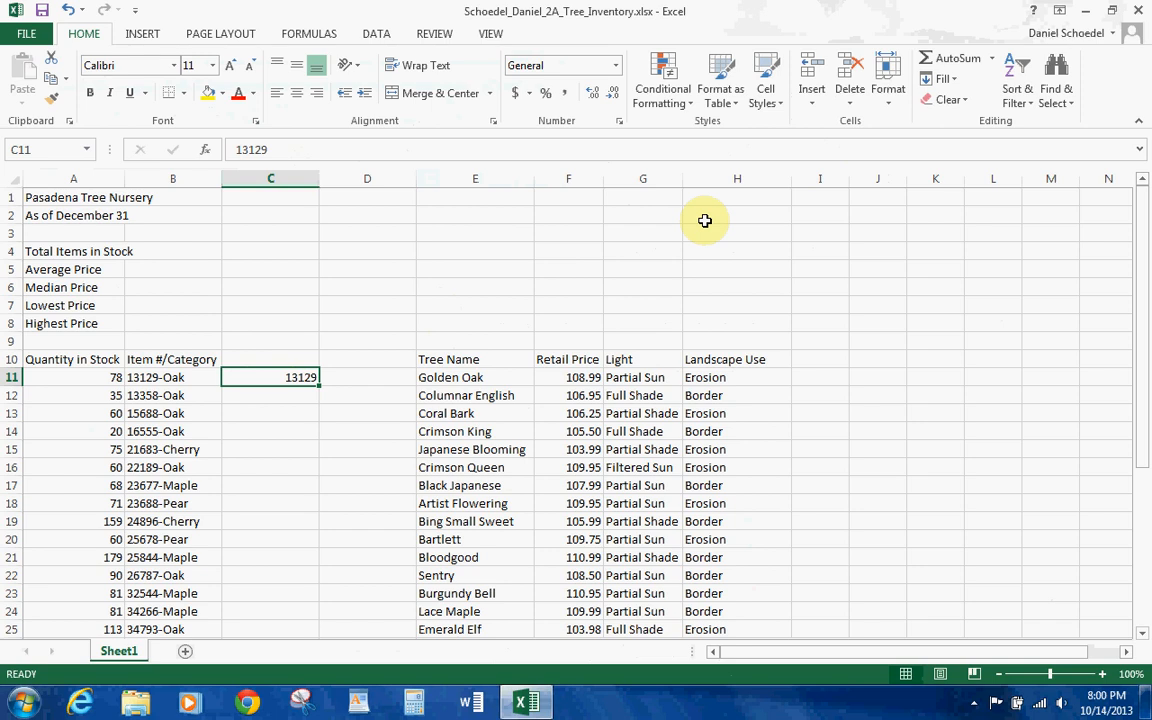
{"action": "left_click", "coordinate": [942, 80]}
{"action": "left_click", "coordinate": [948, 254]}
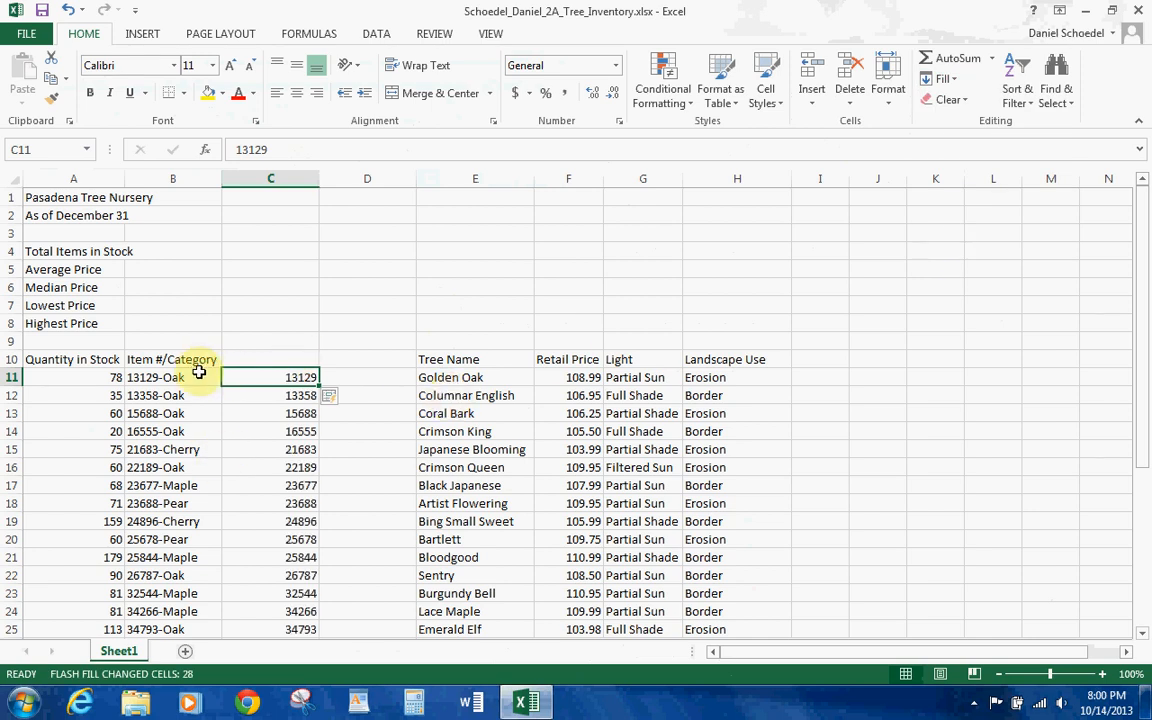
Step: Enter Oak in D11 and Flash Fill the remaining categories in column D
{"action": "left_click", "coordinate": [360, 377]}
{"action": "type", "text": "O"}
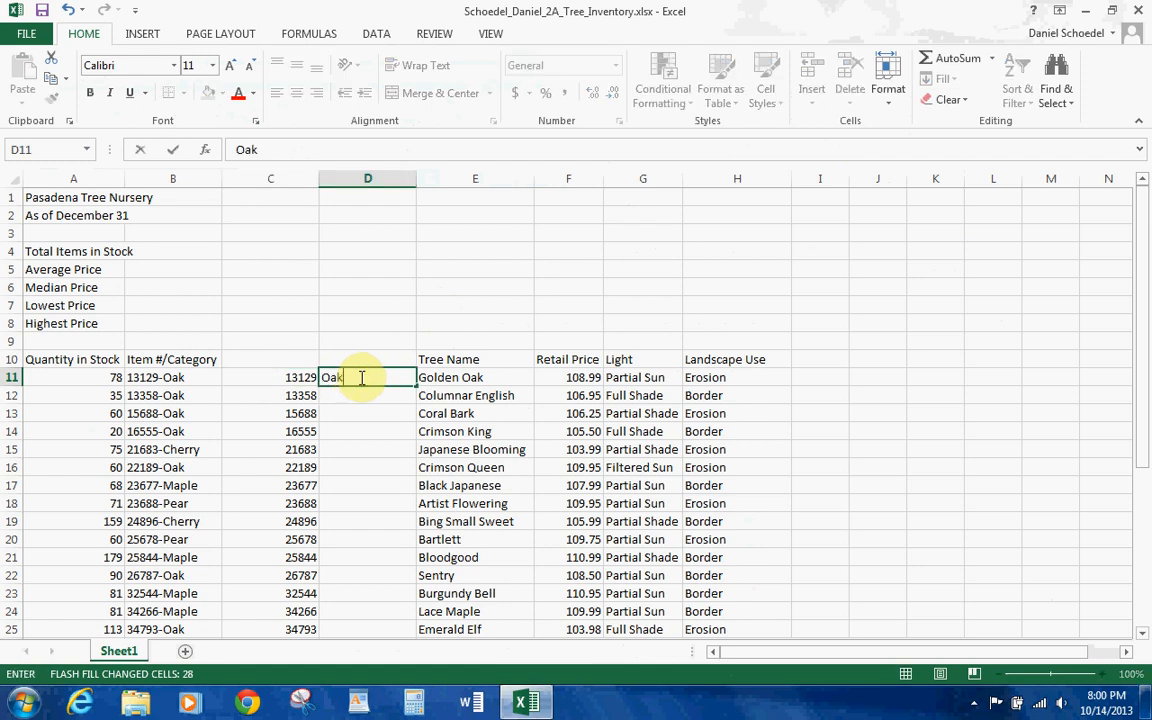
{"action": "type", "text": "ak"}
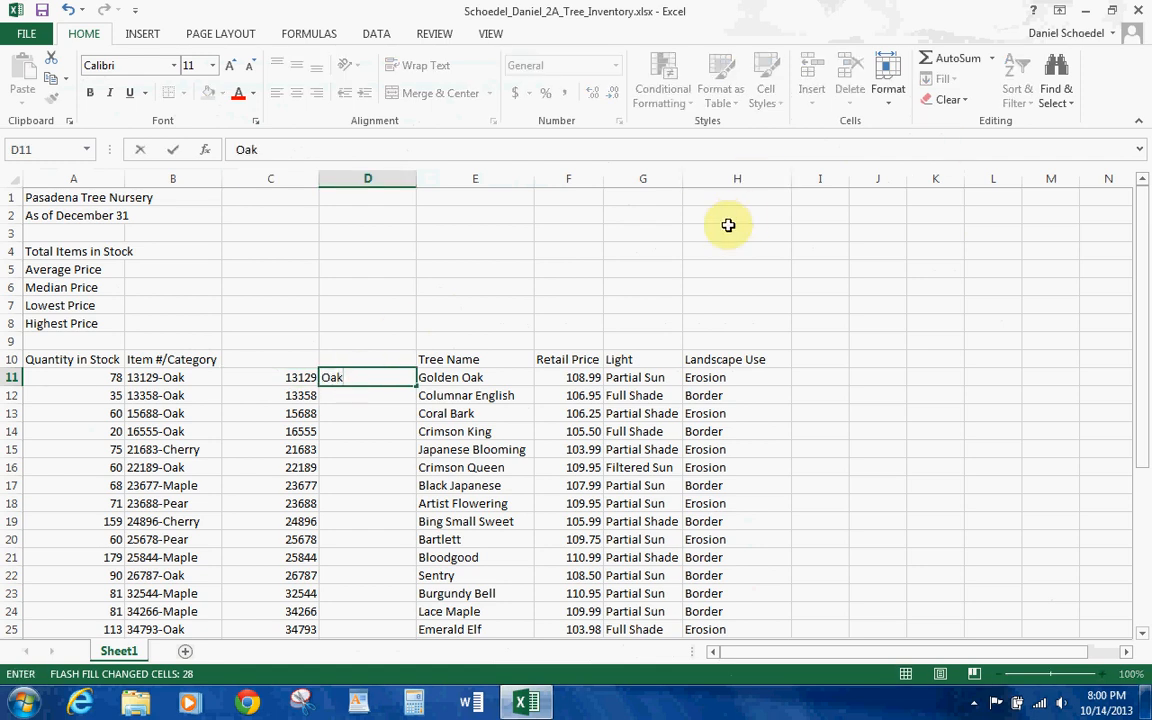
{"action": "key", "text": "Return"}
{"action": "key", "text": "Up"}
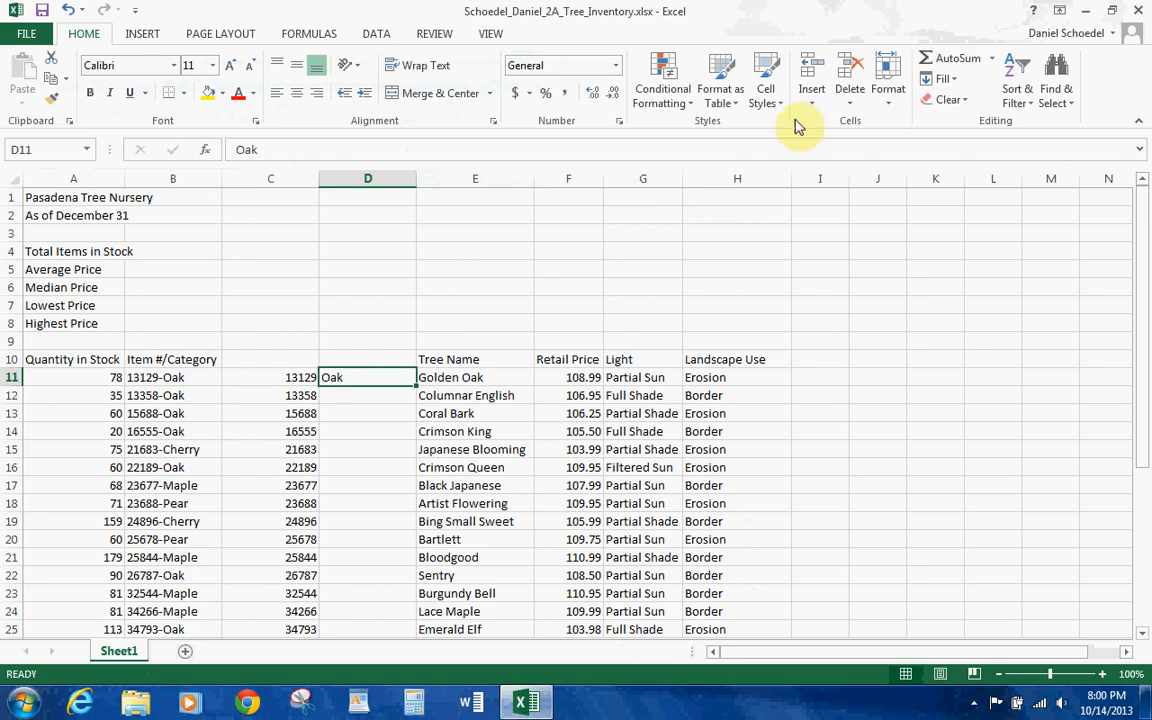
{"action": "left_click", "coordinate": [940, 79]}
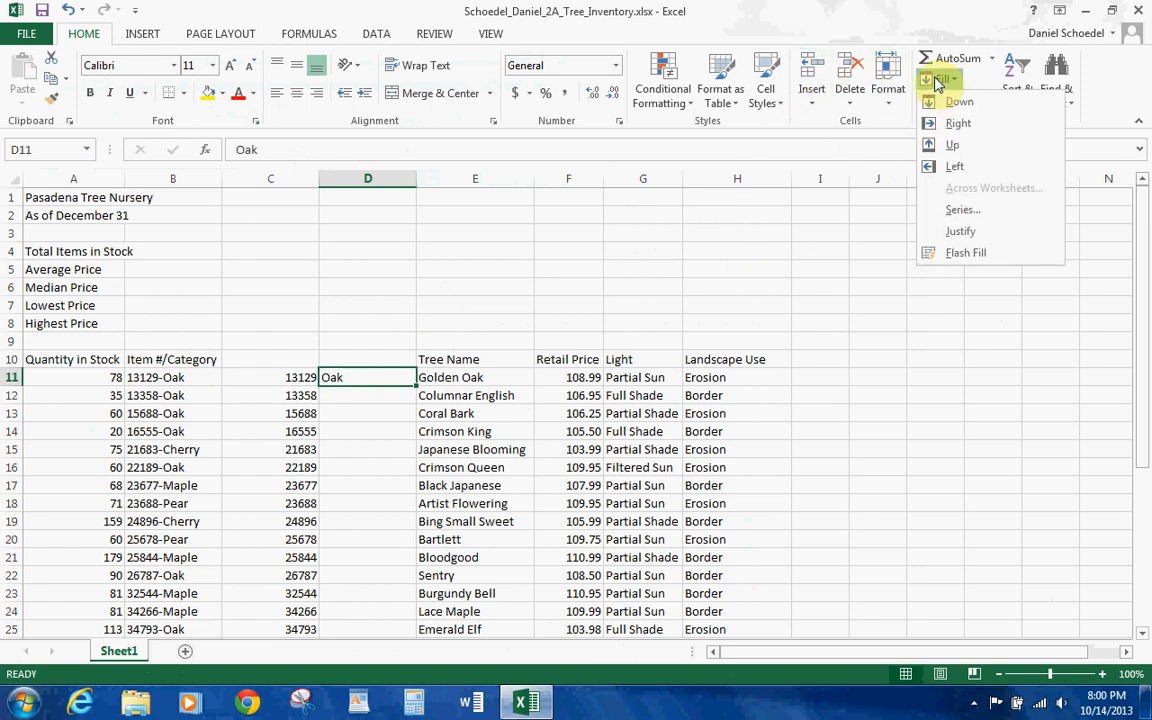
{"action": "left_click", "coordinate": [953, 250]}
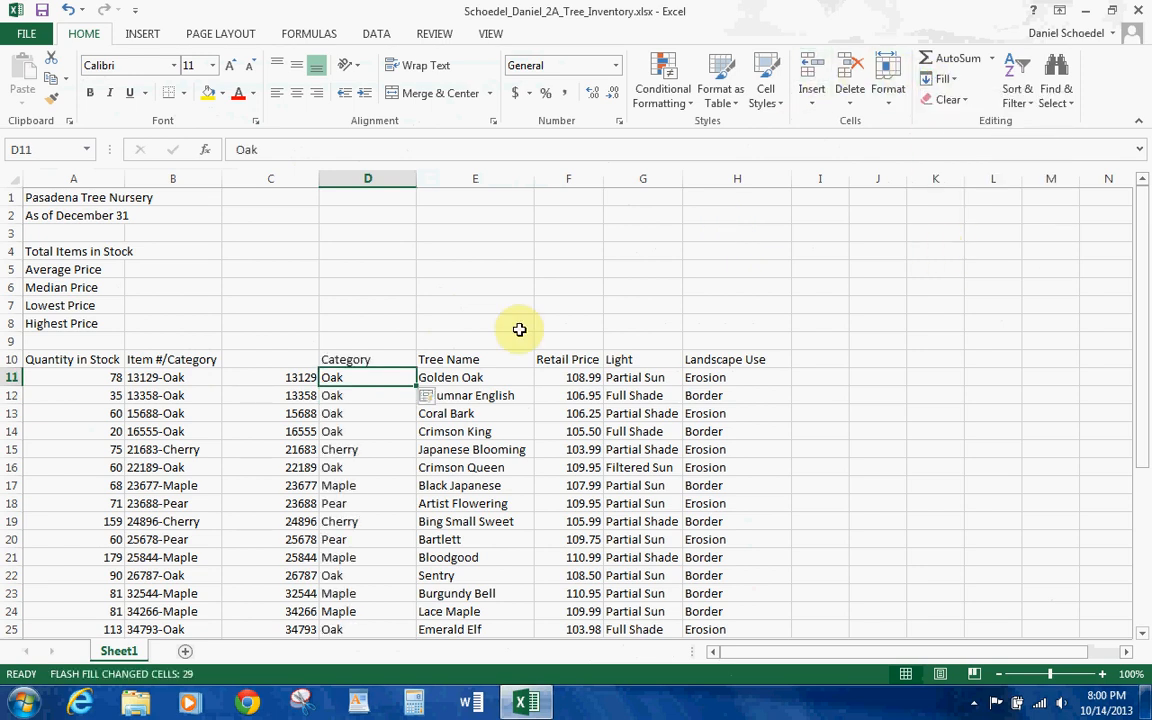
Step: Add the header 'Item #' in cell C10
{"action": "left_click", "coordinate": [283, 360]}
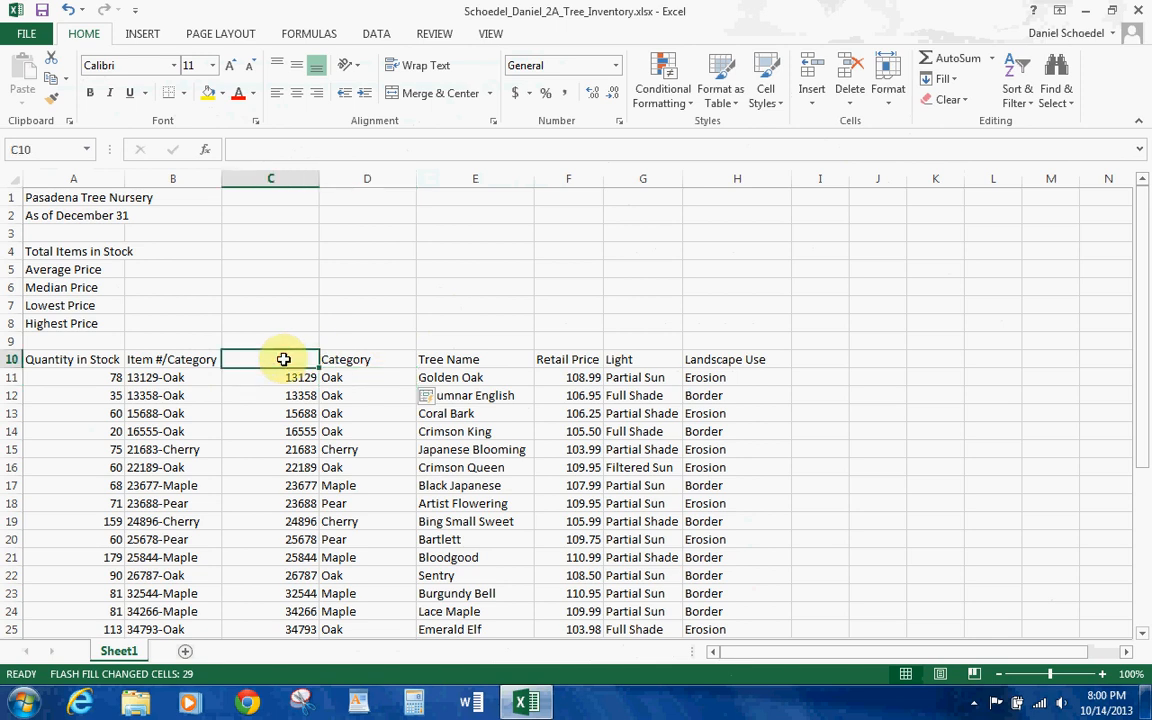
{"action": "type", "text": "Item"}
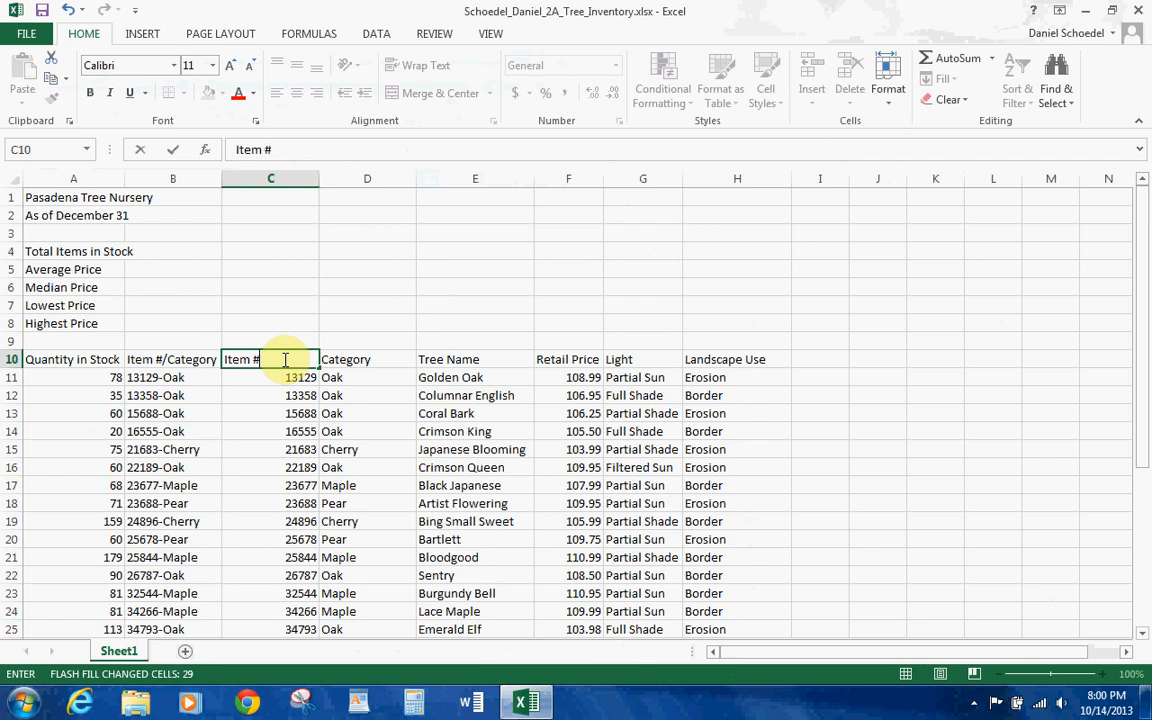
{"action": "type", "text": "#"}
{"action": "key", "text": "Tab"}
{"action": "left_click", "coordinate": [283, 359]}
{"action": "left_click", "coordinate": [177, 179]}
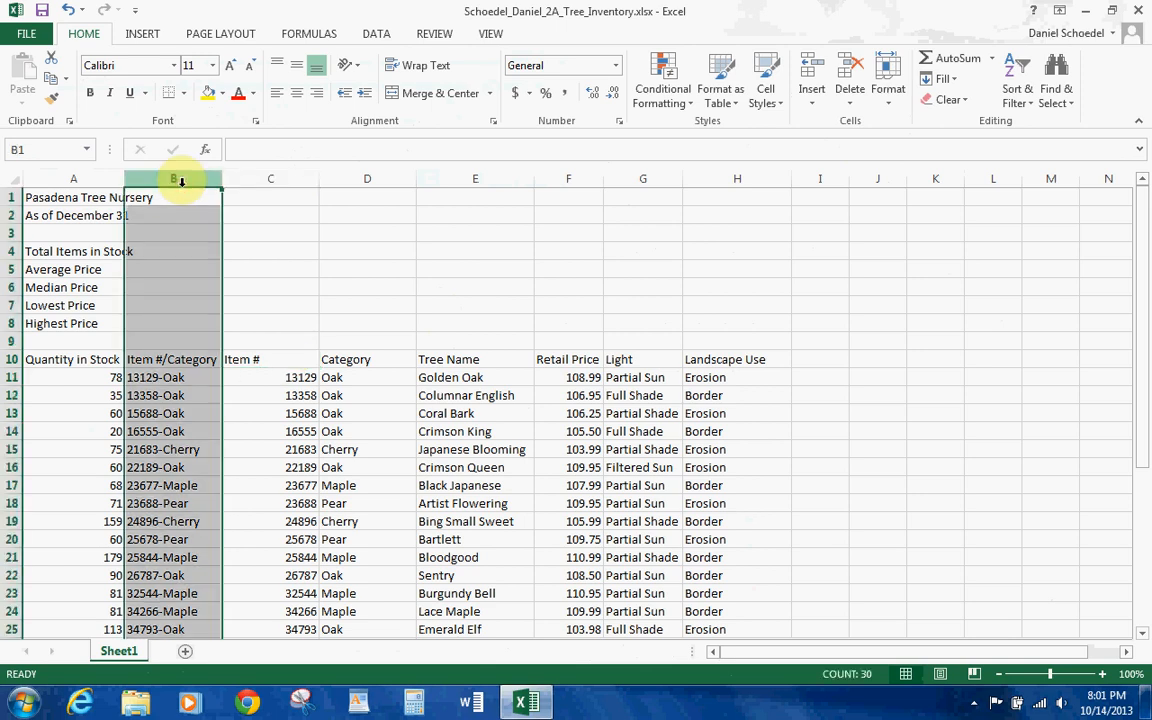
Step: Delete the original Item #/Category column and move Category after Landscape Use
{"action": "right_click", "coordinate": [175, 203]}
{"action": "left_click", "coordinate": [221, 348]}
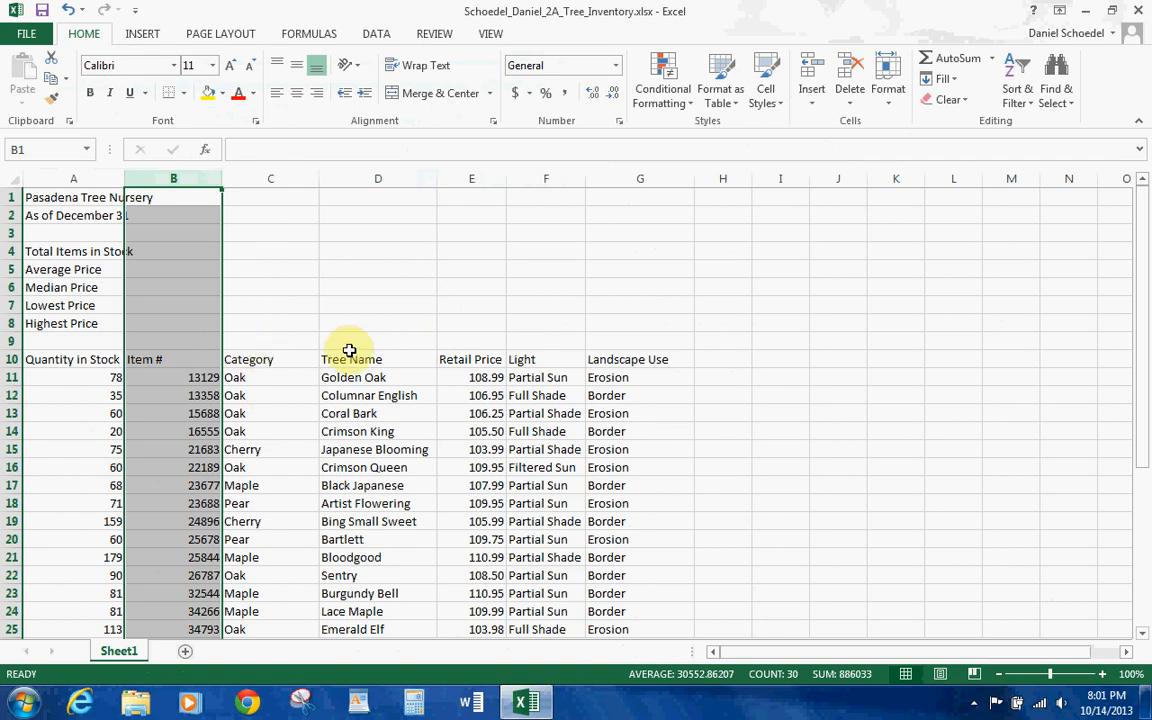
{"action": "left_click", "coordinate": [279, 173]}
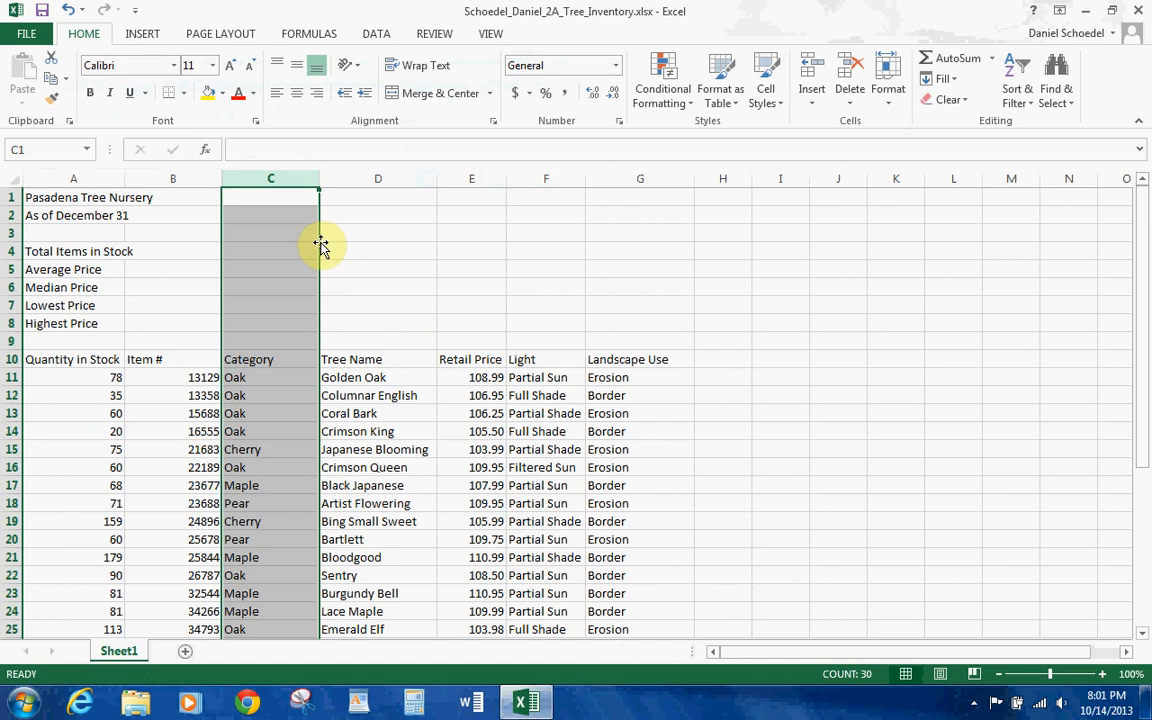
{"action": "left_click_drag", "start_coordinate": [320, 245], "coordinate": [700, 226]}
Step: Delete the empty column C left behind by the move
{"action": "left_click", "coordinate": [263, 178]}
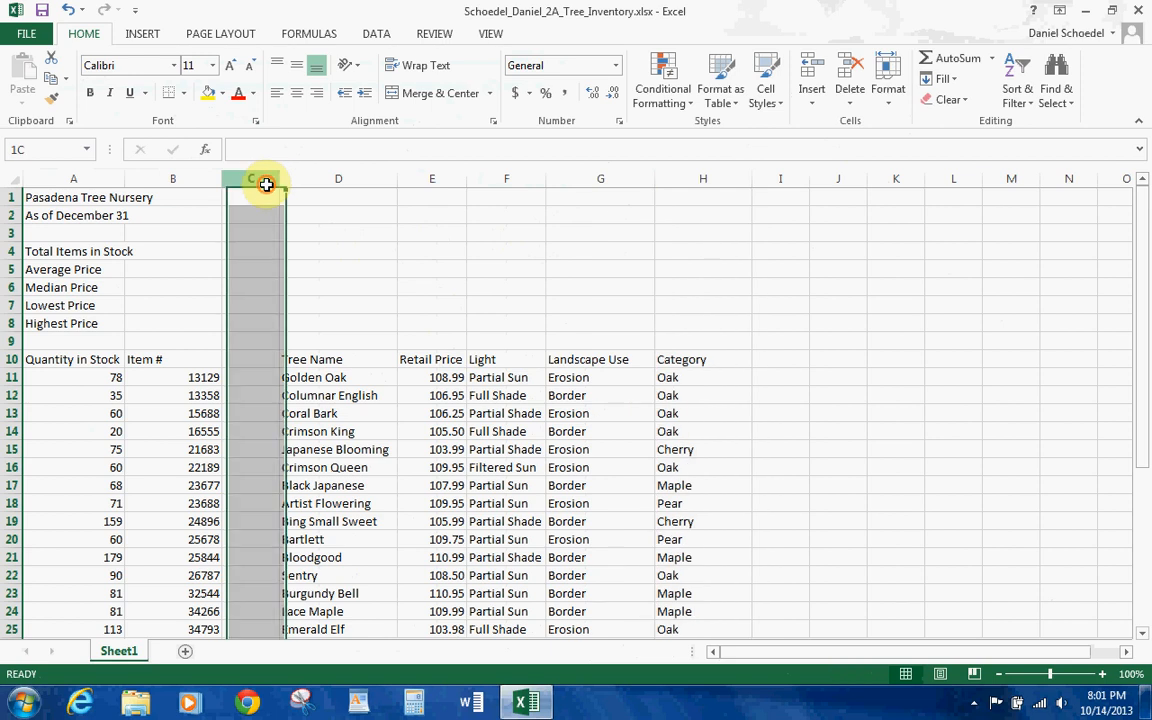
{"action": "right_click", "coordinate": [257, 220]}
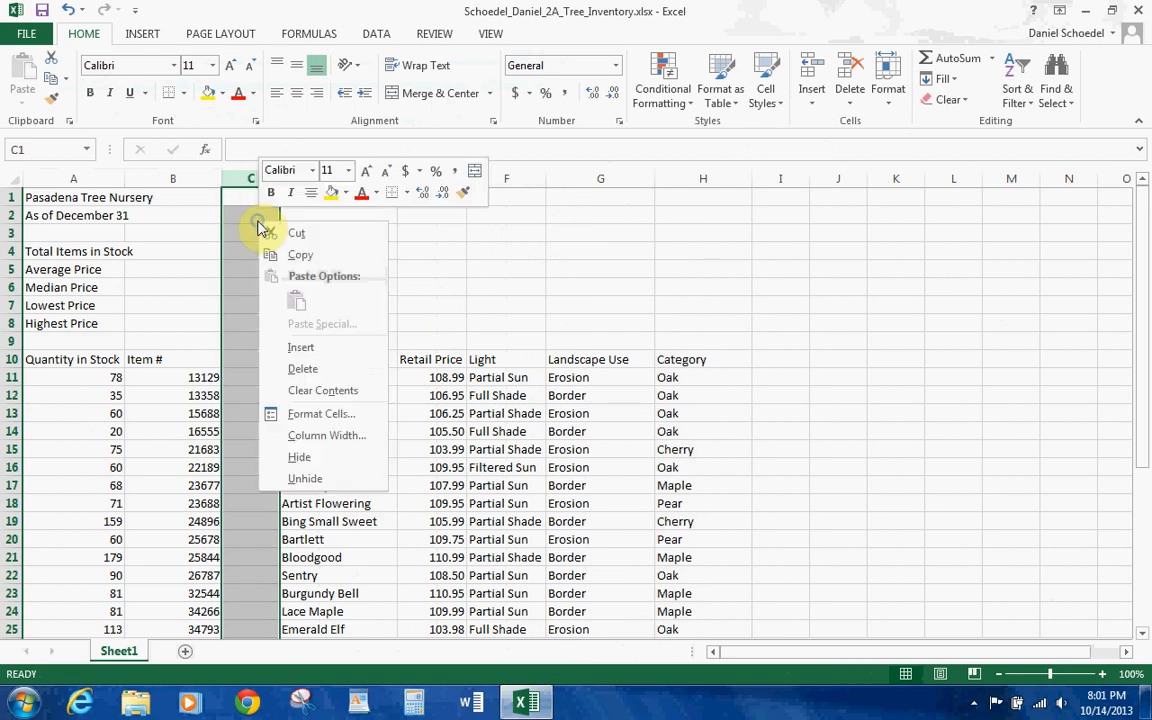
{"action": "left_click", "coordinate": [288, 366]}
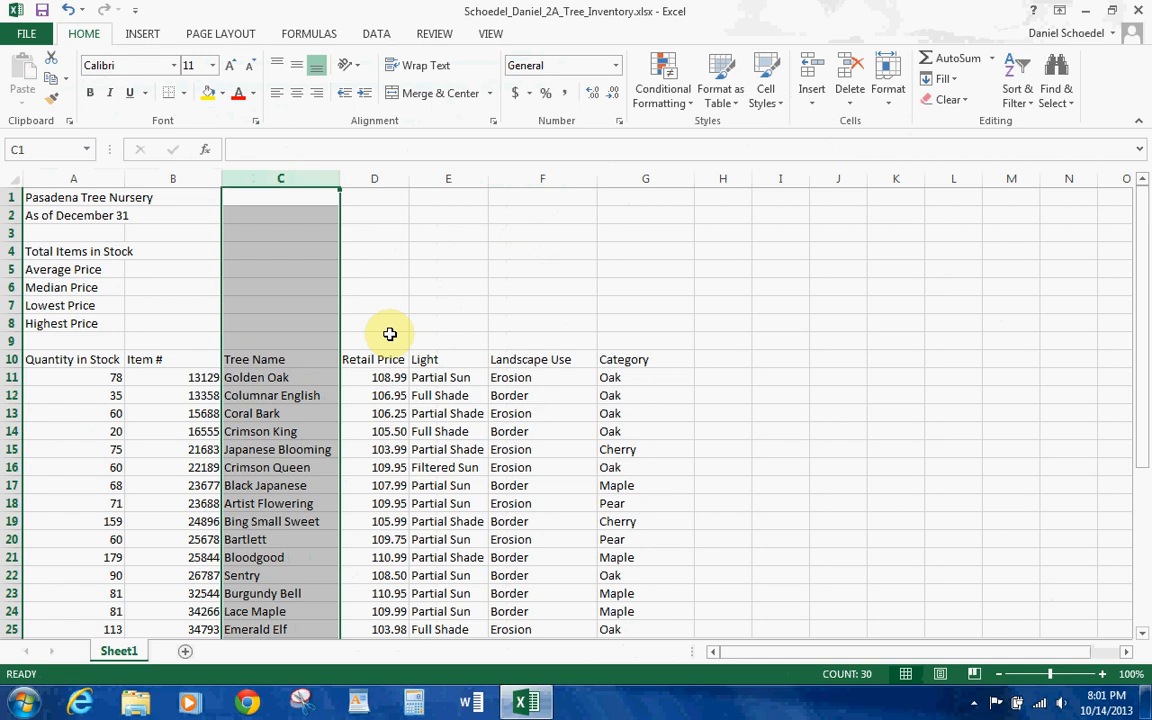
{"action": "left_click", "coordinate": [16, 185]}
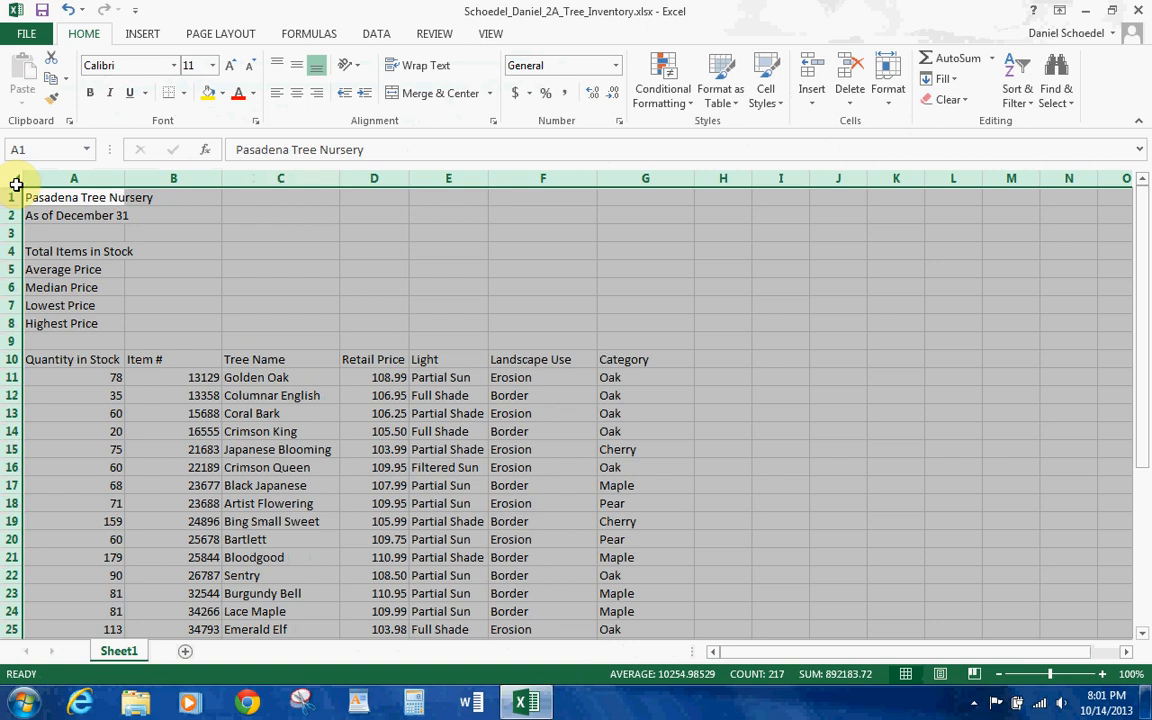
Step: AutoFit every worksheet column width to its contents
{"action": "double_click", "coordinate": [125, 176]}
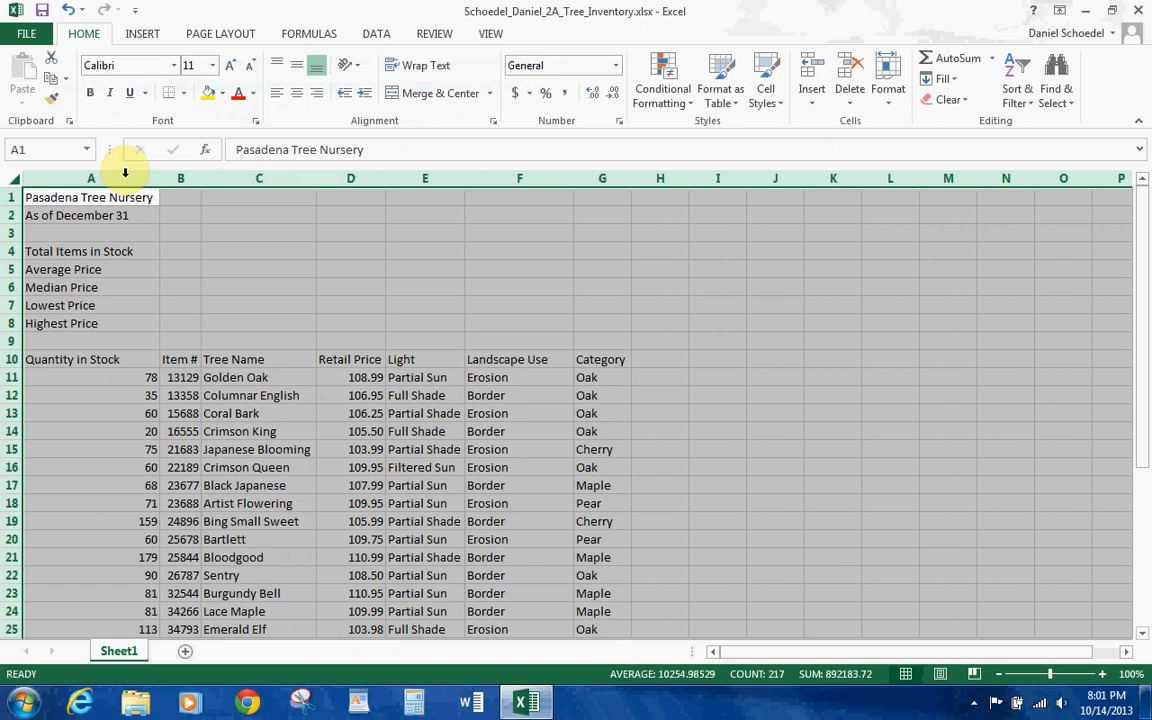
{"action": "left_click", "coordinate": [20, 10]}
{"action": "left_click", "coordinate": [40, 12]}
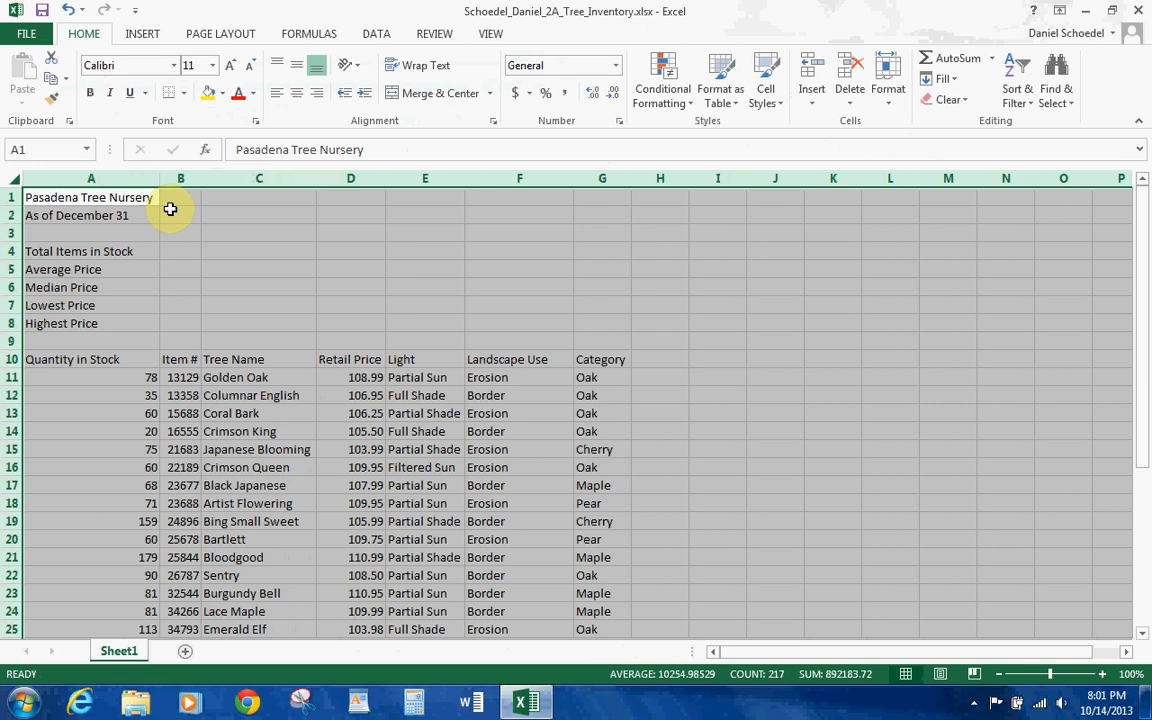
{"action": "left_click", "coordinate": [182, 253]}
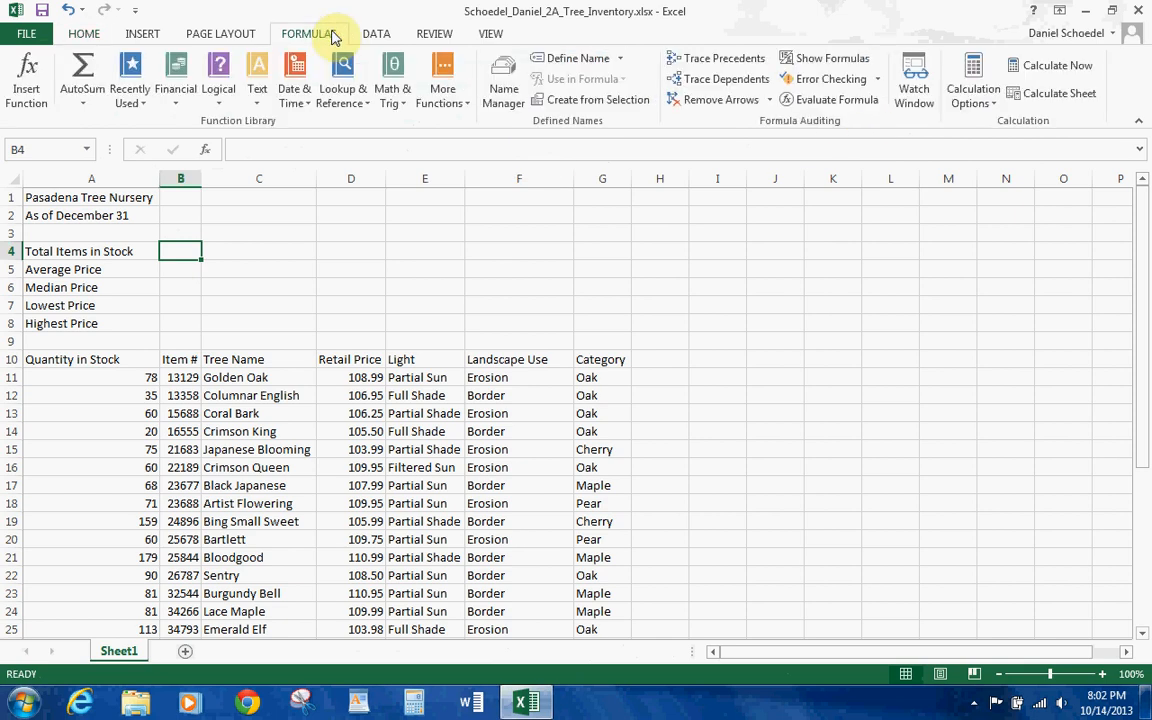
Step: Enter =SUM(A11:A39) in B4 to total the quantities in stock
{"action": "left_click", "coordinate": [89, 79]}
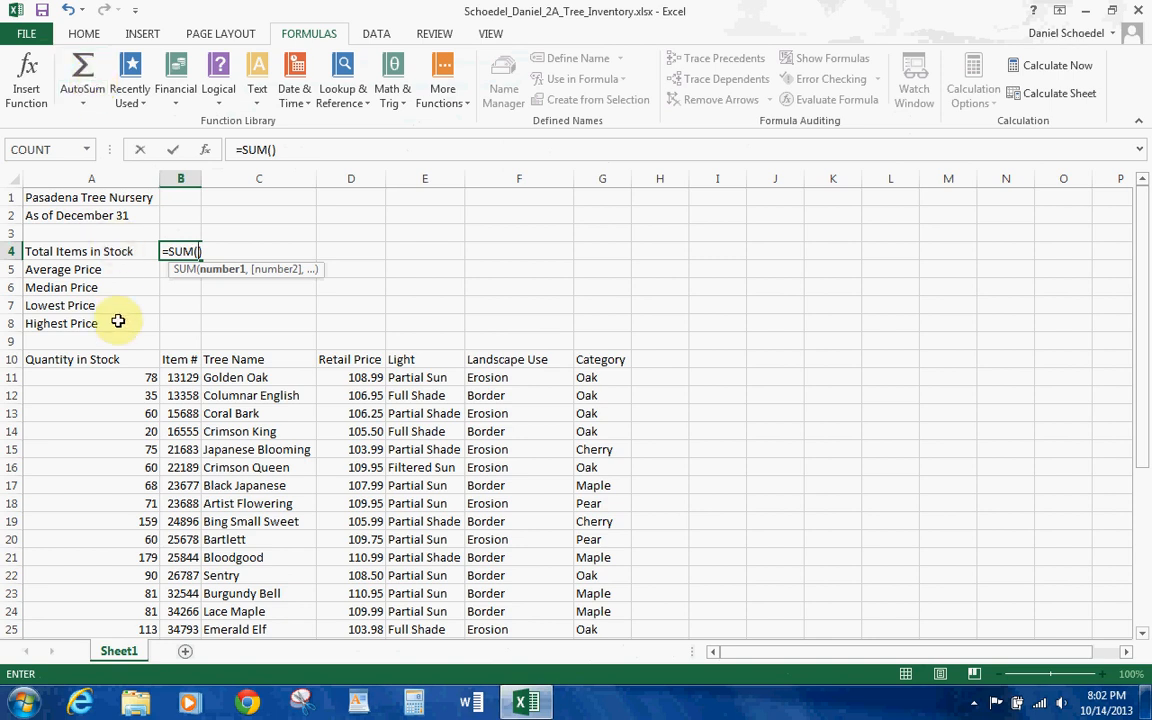
{"action": "left_click", "coordinate": [117, 376]}
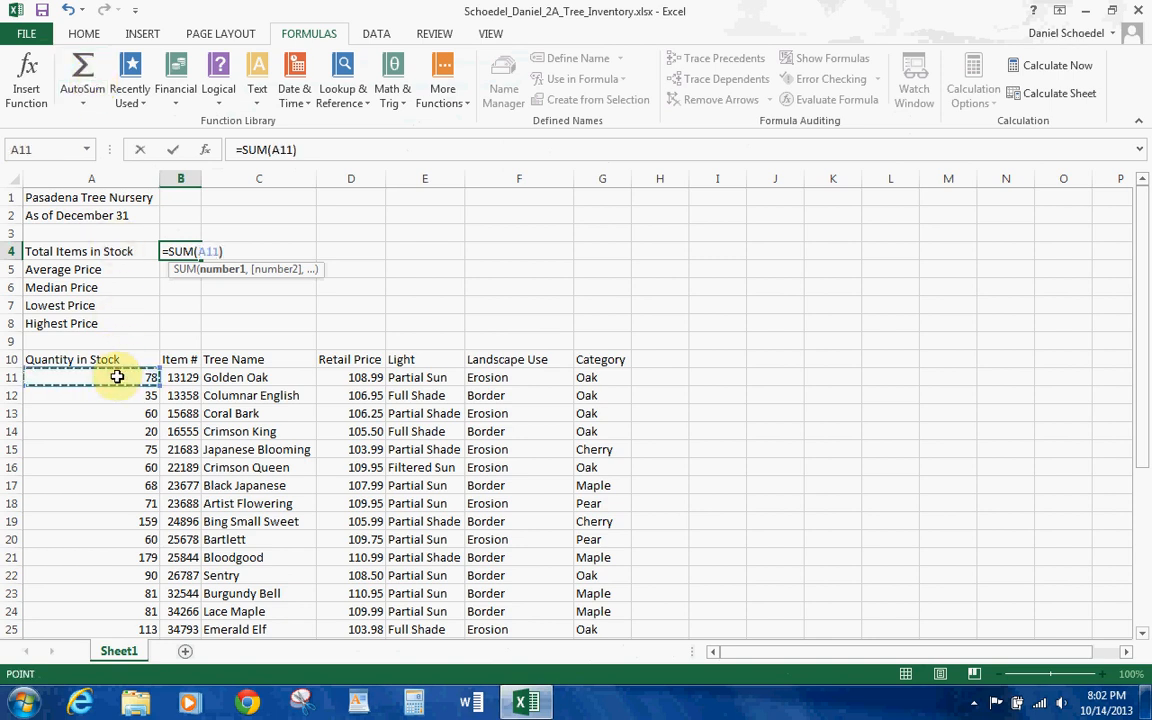
{"action": "key", "text": "shift+Down"}
{"action": "key", "text": "shift+Down"}
{"action": "key", "text": "shift+Down"}
{"action": "key", "text": "shift+Down"}
{"action": "key", "text": "shift+Down"}
{"action": "key", "text": "shift+Down"}
{"action": "key", "text": "shift+Down"}
{"action": "key", "text": "shift+Down"}
{"action": "key", "text": "shift+Down"}
{"action": "key", "text": "shift+Down"}
{"action": "key", "text": "shift+Down"}
{"action": "key", "text": "shift+Down"}
{"action": "key", "text": "shift+Down"}
{"action": "key", "text": "shift+Down"}
{"action": "key", "text": "shift+Down"}
{"action": "key", "text": "shift+Down"}
{"action": "key", "text": "shift+Down"}
{"action": "key", "text": "shift+Down"}
{"action": "key", "text": "shift+Down"}
{"action": "key", "text": "shift+Down"}
{"action": "key", "text": "shift+Down"}
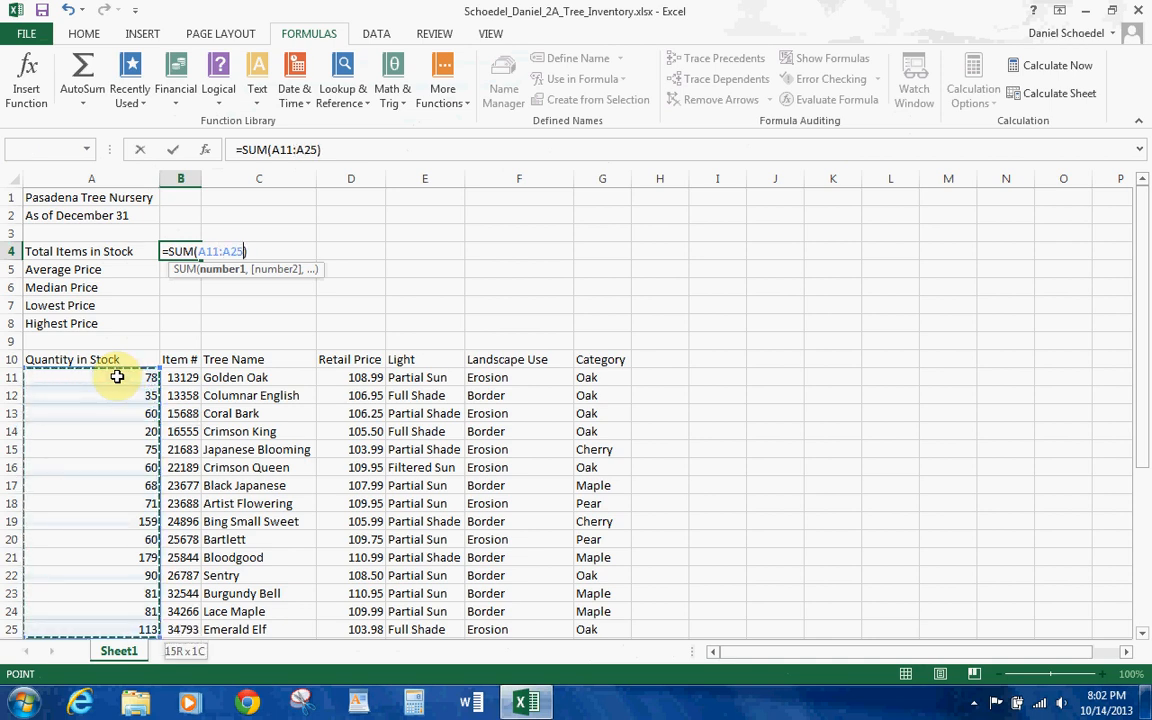
{"action": "key", "text": "shift+Down"}
{"action": "key", "text": "shift+Down"}
{"action": "key", "text": "shift+Down"}
{"action": "key", "text": "shift+Down"}
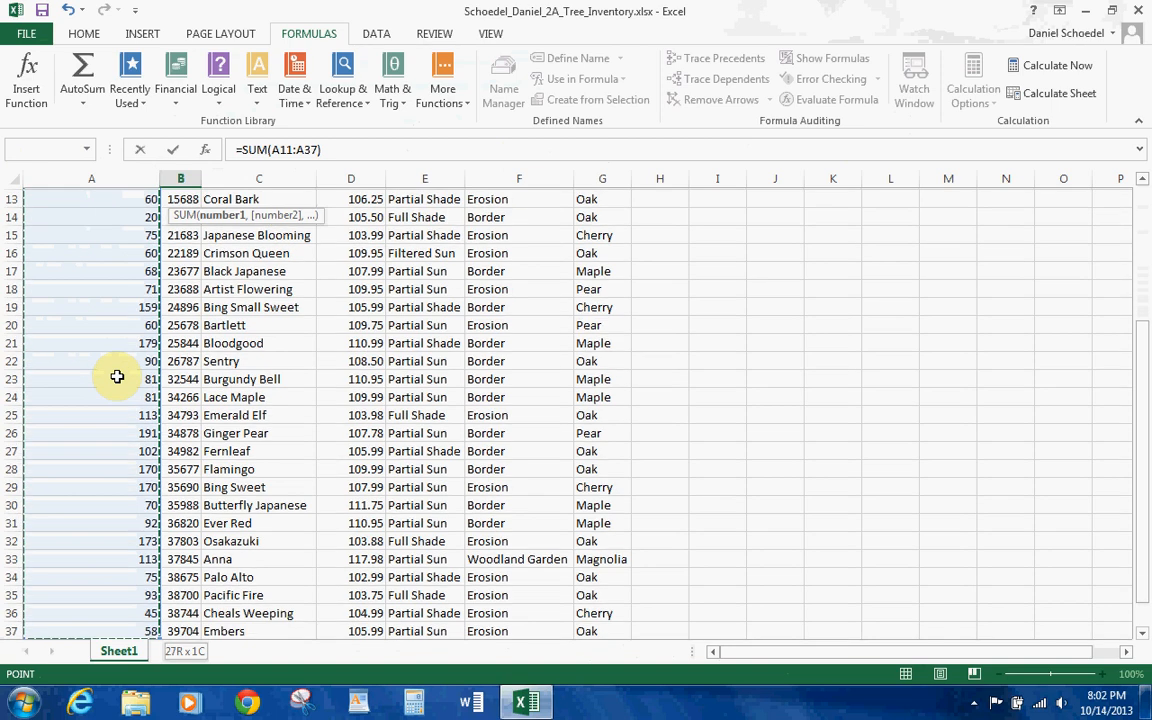
{"action": "key", "text": "shift+Down"}
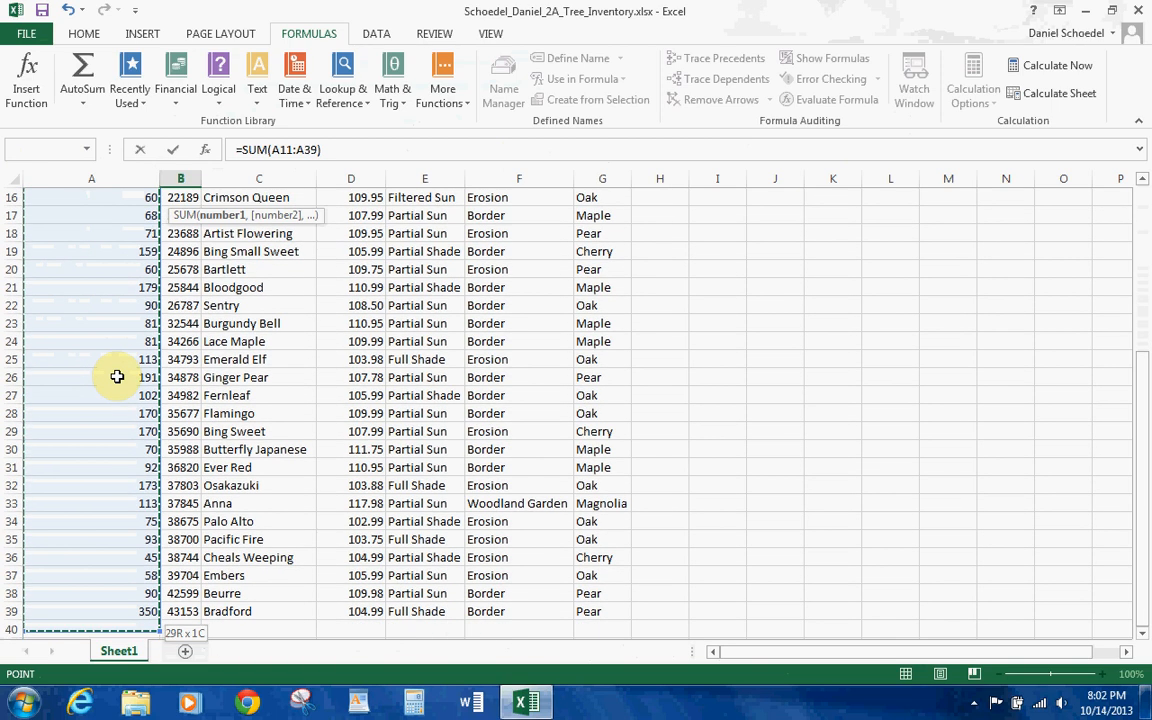
{"action": "key", "text": "Return"}
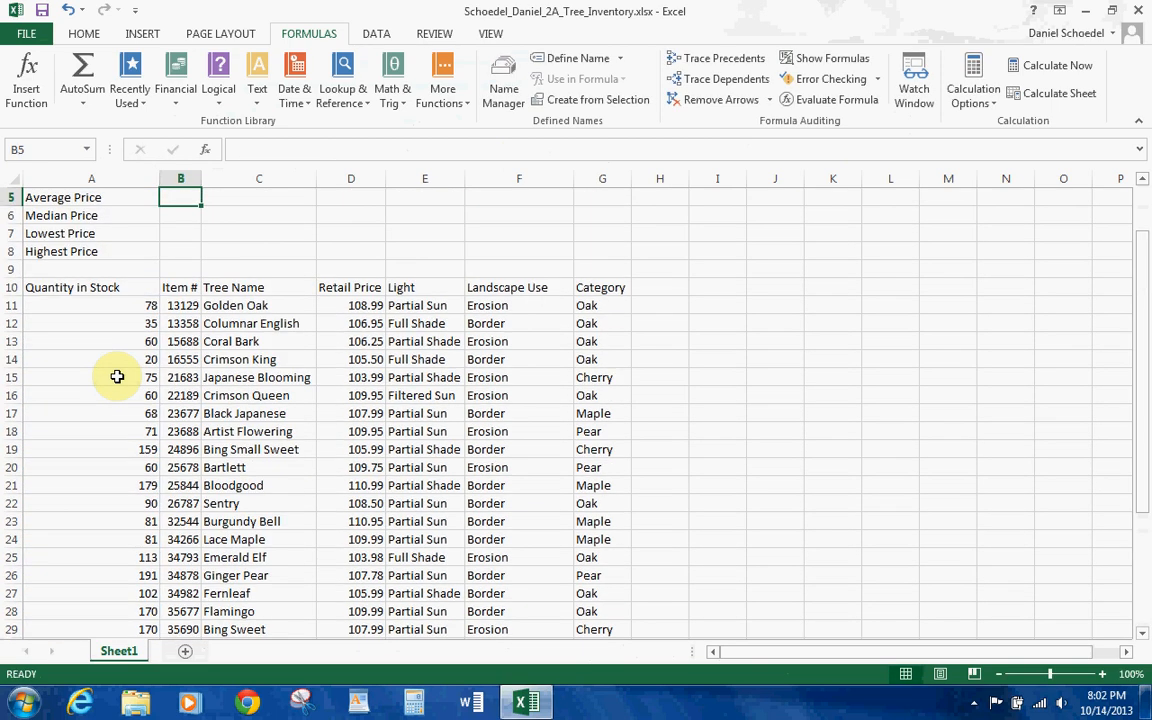
Step: Enter =AVERAGE(D11:D39) in B5, giving an Average Price of 107.89
{"action": "key", "text": "Up"}
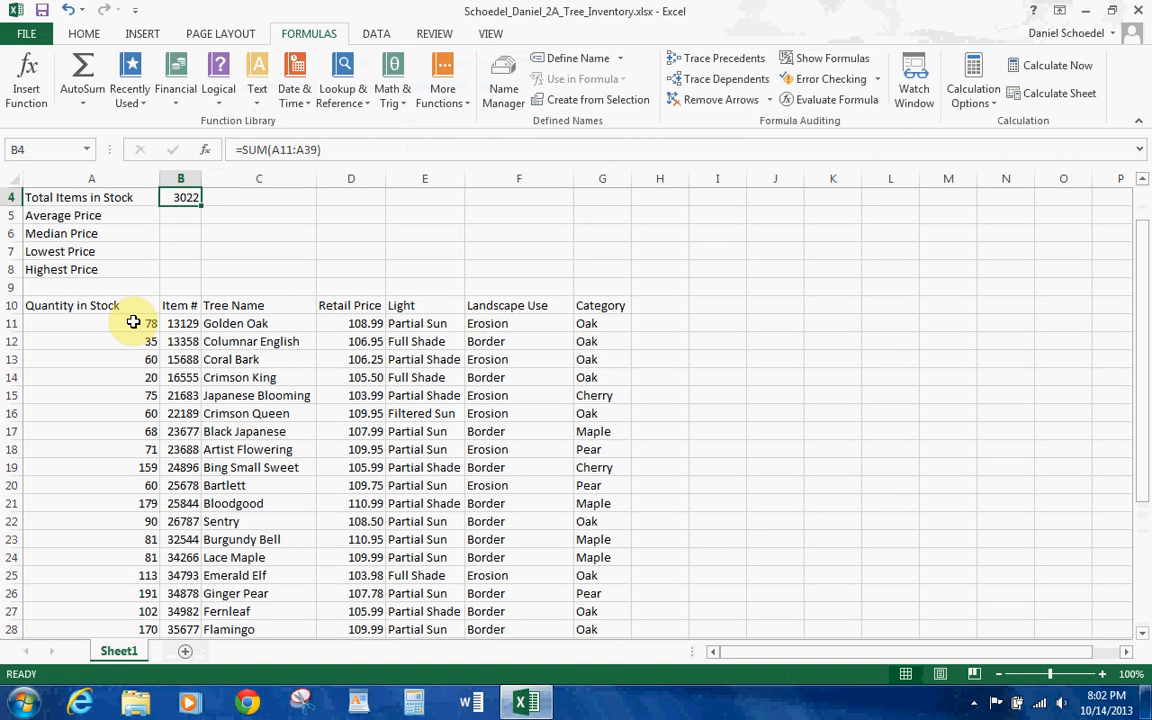
{"action": "left_click", "coordinate": [181, 211]}
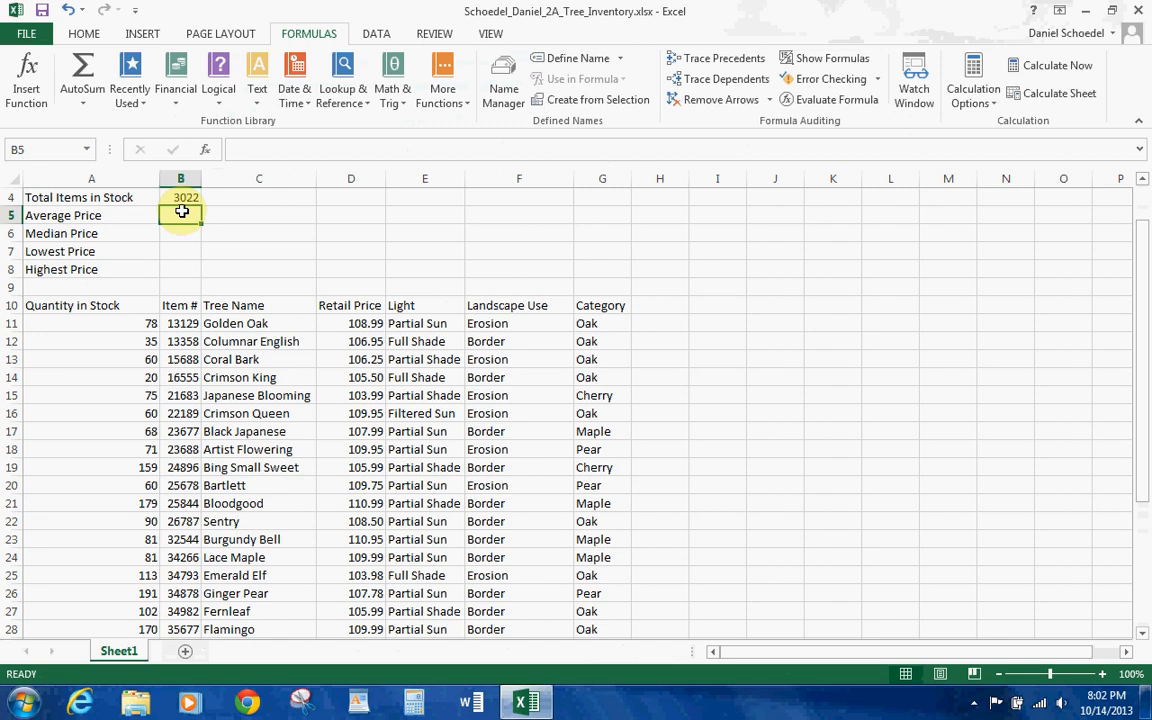
{"action": "left_click", "coordinate": [457, 107]}
{"action": "mouse_move", "coordinate": [458, 123]}
{"action": "left_click", "coordinate": [585, 145]}
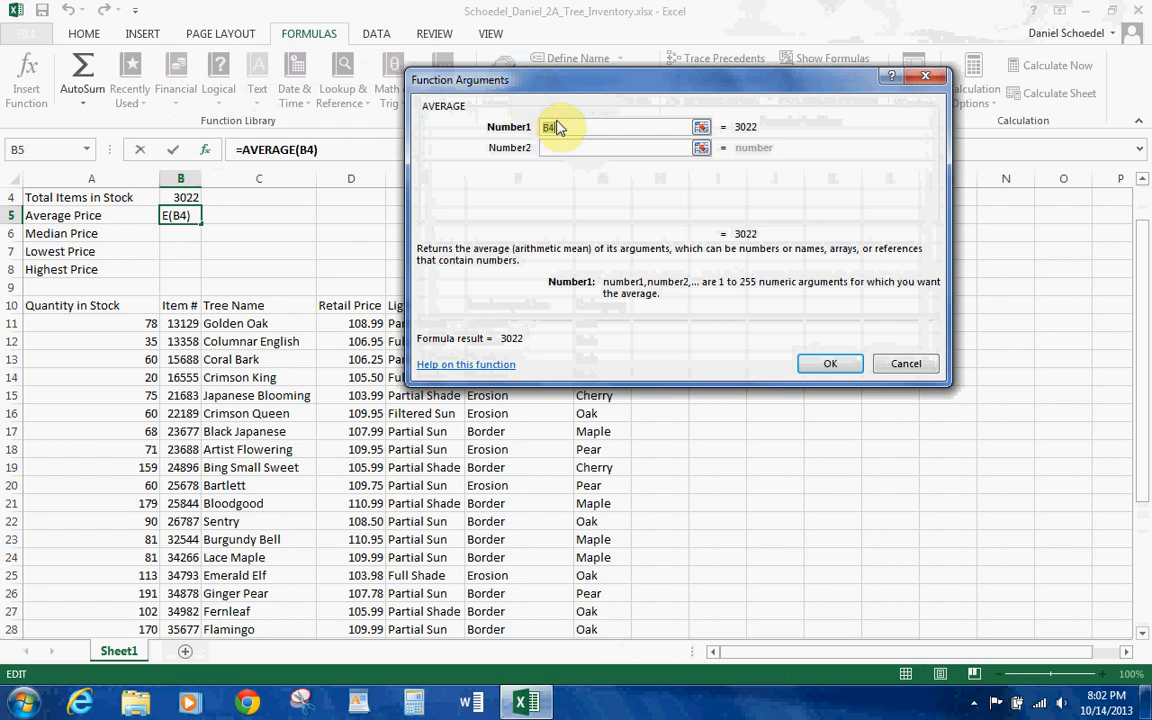
{"action": "left_click_drag", "start_coordinate": [645, 74], "coordinate": [752, 64]}
{"action": "left_click", "coordinate": [372, 323]}
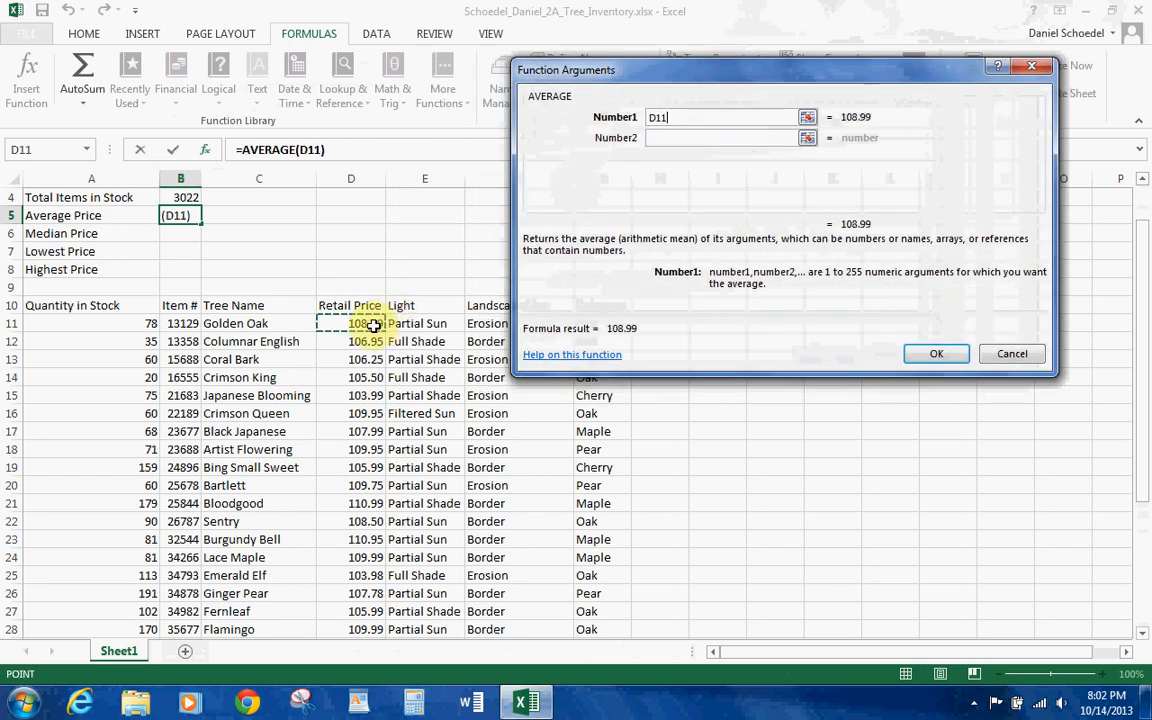
{"action": "key", "text": "shift+Down"}
{"action": "key", "text": "shift+Down"}
{"action": "key", "text": "shift+Down"}
{"action": "key", "text": "shift+Down"}
{"action": "key", "text": "shift+Down"}
{"action": "key", "text": "shift+Down"}
{"action": "key", "text": "shift+Down"}
{"action": "key", "text": "shift+Down"}
{"action": "key", "text": "shift+Down"}
{"action": "key", "text": "shift+Down"}
{"action": "key", "text": "shift+Down"}
{"action": "key", "text": "shift+Down"}
{"action": "key", "text": "shift+Down"}
{"action": "key", "text": "shift+Down"}
{"action": "key", "text": "shift+Down"}
{"action": "key", "text": "shift+Down"}
{"action": "key", "text": "shift+Down"}
{"action": "key", "text": "shift+Down"}
{"action": "key", "text": "shift+Down"}
{"action": "key", "text": "shift+Down"}
{"action": "key", "text": "shift+Down"}
{"action": "key", "text": "shift+Down"}
{"action": "key", "text": "shift+Down"}
{"action": "key", "text": "shift+Down"}
{"action": "key", "text": "shift+Down"}
{"action": "key", "text": "shift+Down"}
{"action": "key", "text": "shift+Down"}
{"action": "key", "text": "shift+Down"}
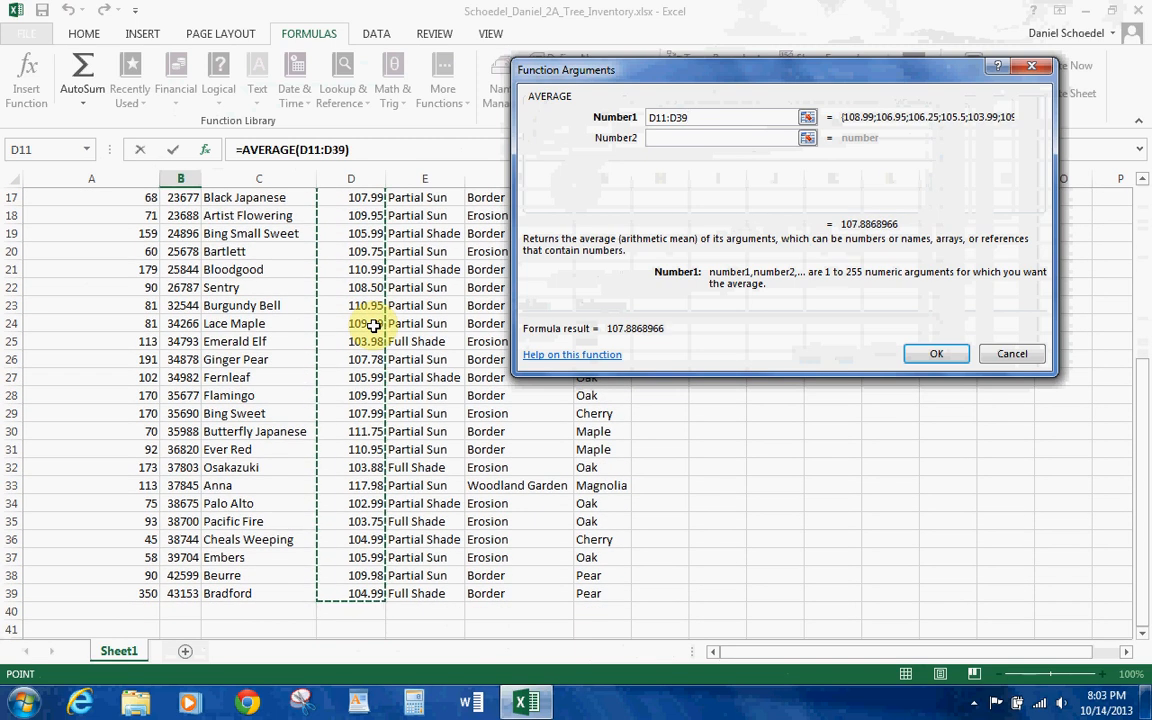
{"action": "key", "text": "Return"}
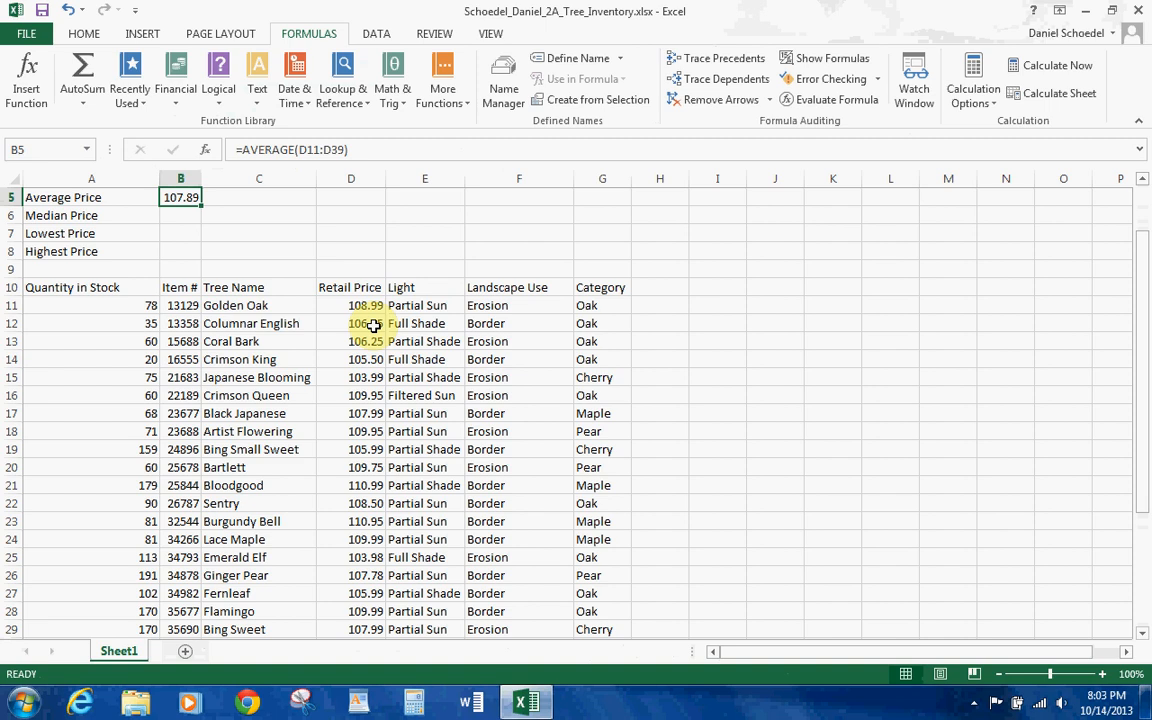
Step: Enter =MEDIAN(D11:D39) in B6, giving a Median Price of 107.99
{"action": "key", "text": "Down"}
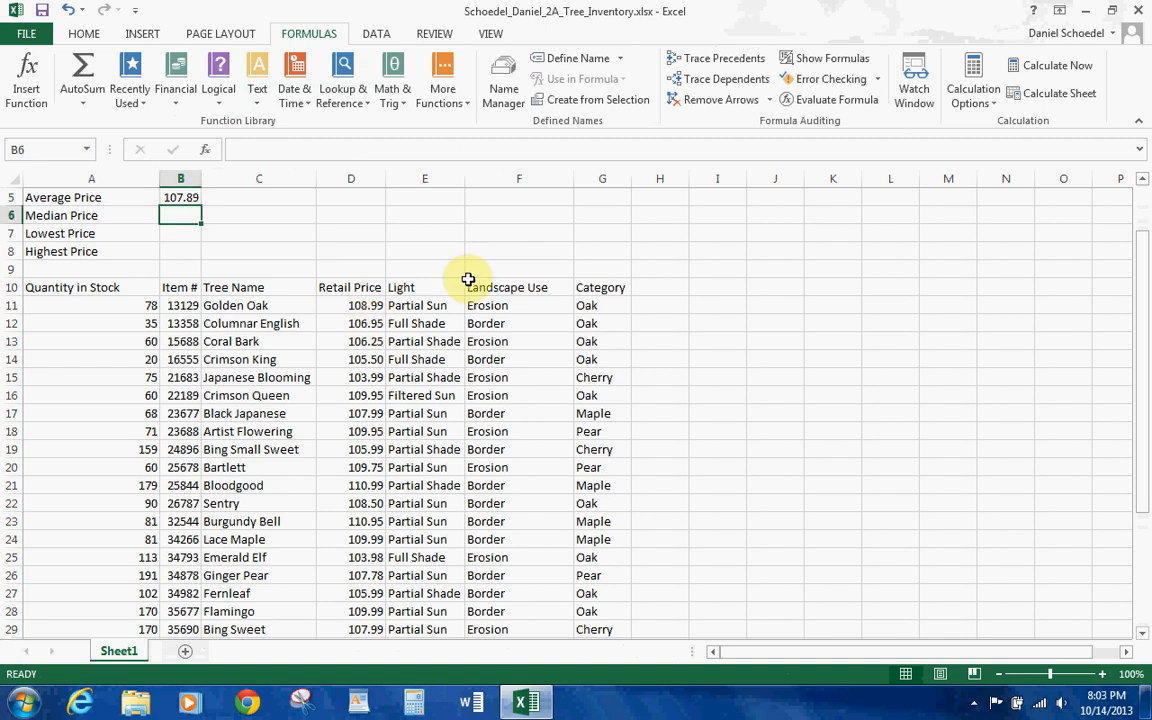
{"action": "left_click", "coordinate": [459, 104]}
{"action": "mouse_move", "coordinate": [462, 122]}
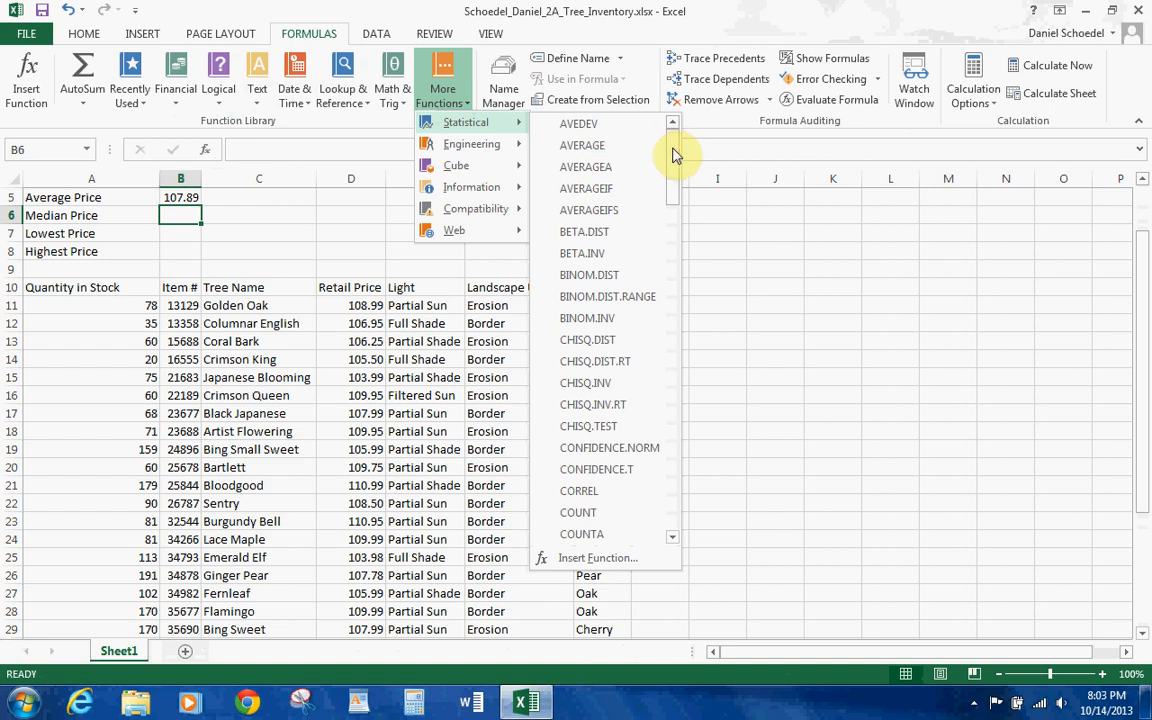
{"action": "left_click_drag", "start_coordinate": [673, 148], "coordinate": [630, 316]}
{"action": "left_click", "coordinate": [592, 360]}
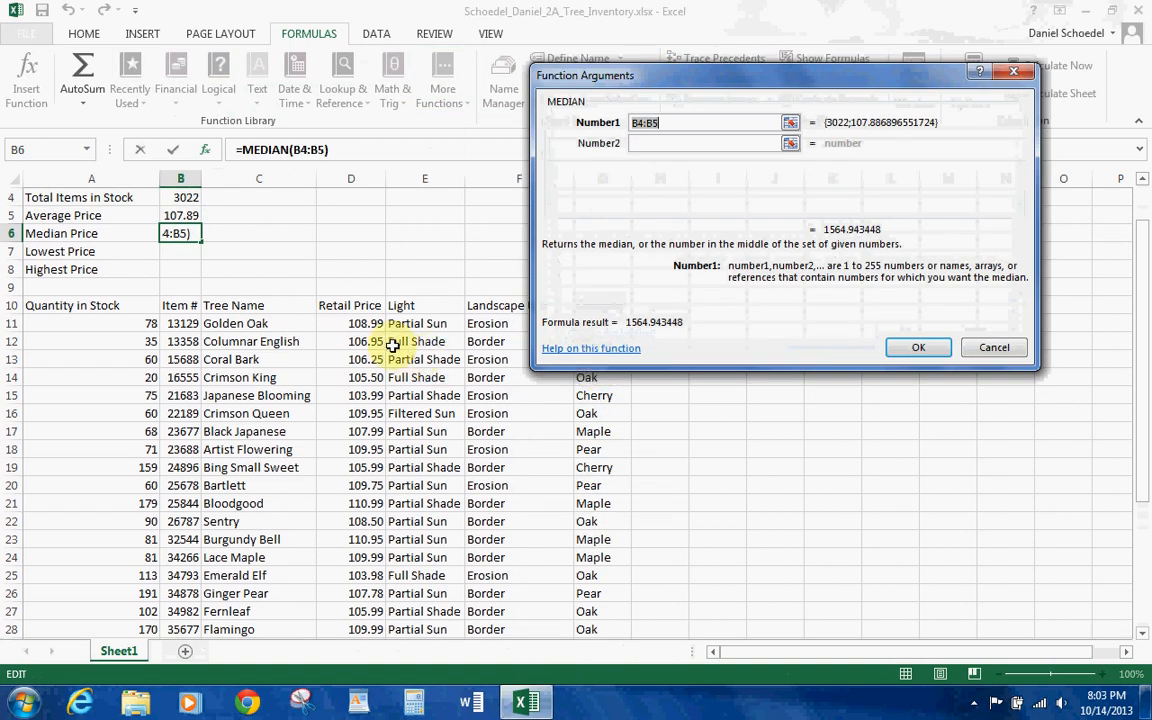
{"action": "left_click", "coordinate": [370, 323]}
{"action": "type", "text": ":"}
{"action": "type", "text": "3"}
{"action": "key", "text": "BackSpace"}
{"action": "type", "text": "d39"}
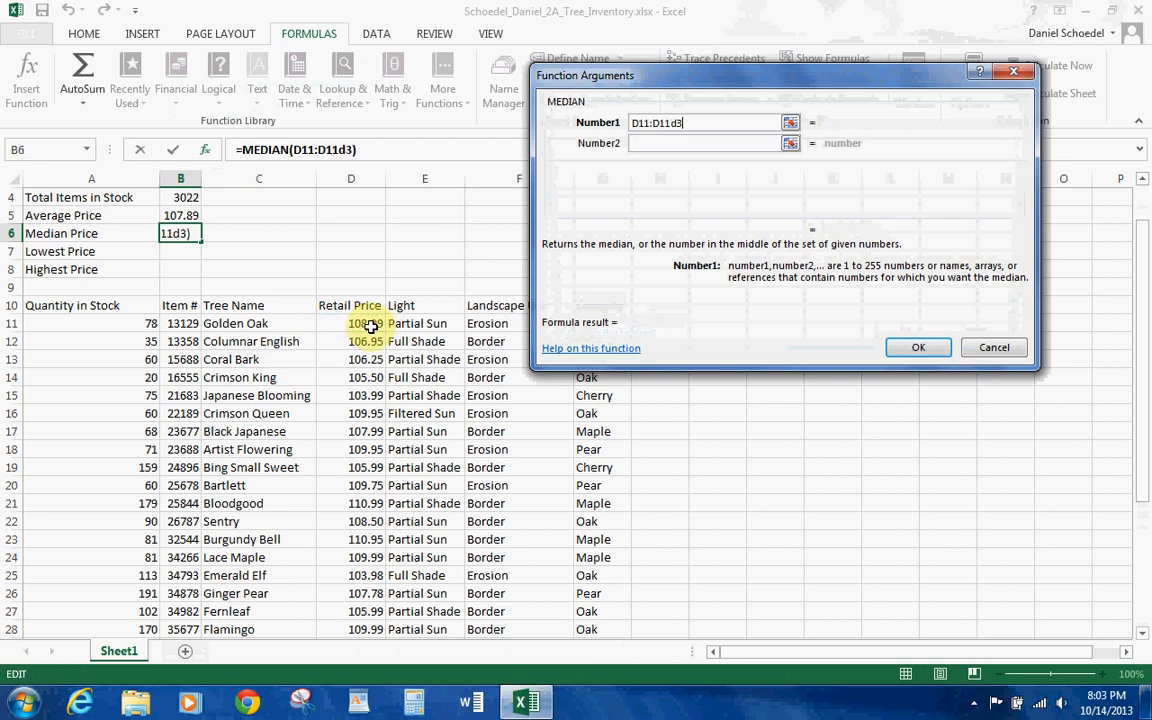
{"action": "key", "text": "BackSpace"}
{"action": "key", "text": "BackSpace"}
{"action": "key", "text": "BackSpace"}
{"action": "key", "text": "BackSpace"}
{"action": "key", "text": "BackSpace"}
{"action": "key", "text": "BackSpace"}
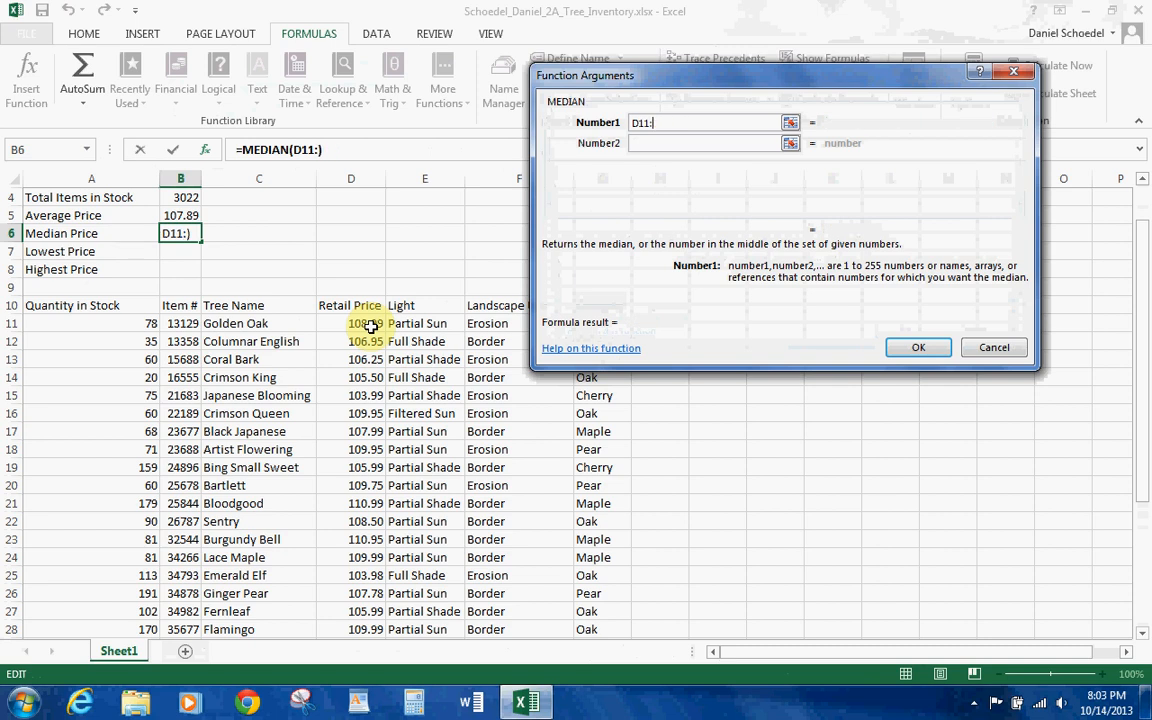
{"action": "type", "text": "d39"}
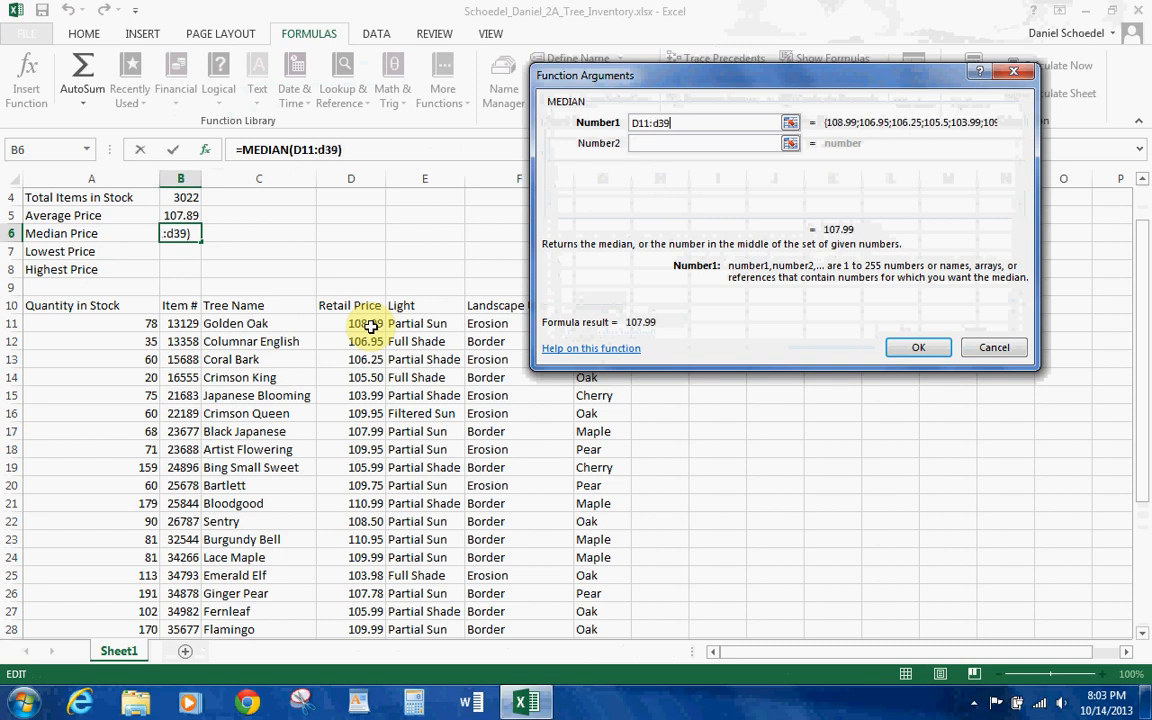
{"action": "left_click", "coordinate": [930, 345]}
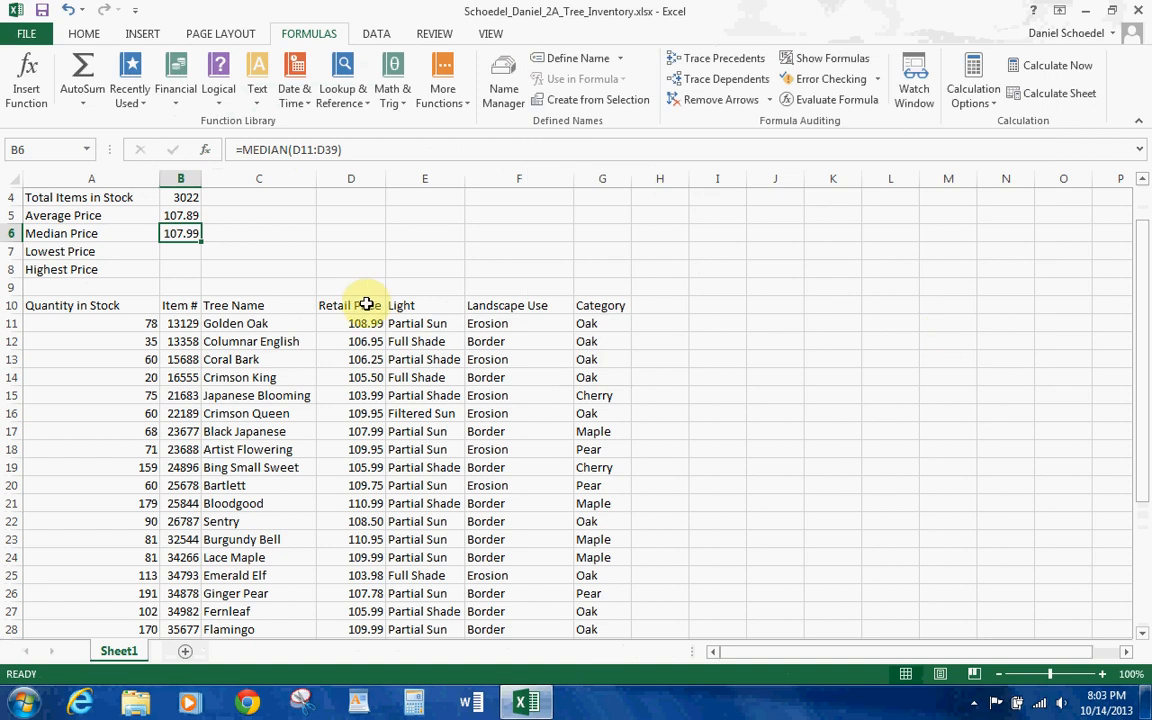
Step: Enter =MIN(D11:D39) in B7 for a Lowest Price of 102.99
{"action": "left_click", "coordinate": [171, 254]}
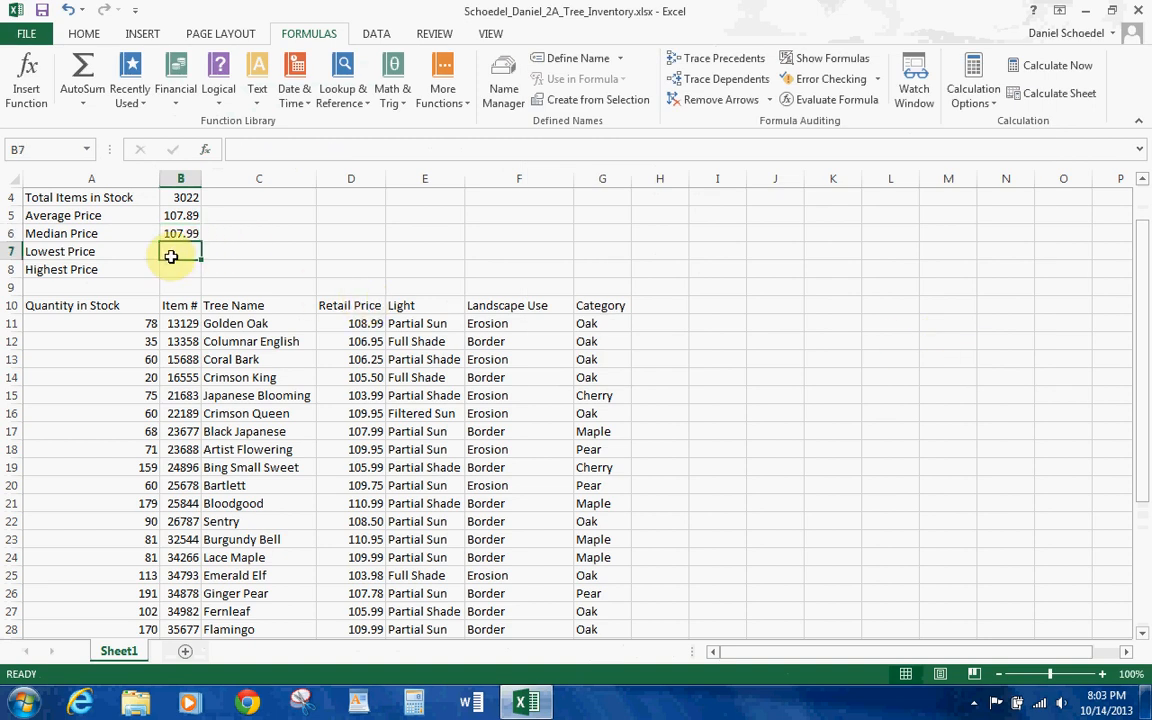
{"action": "left_click", "coordinate": [437, 103]}
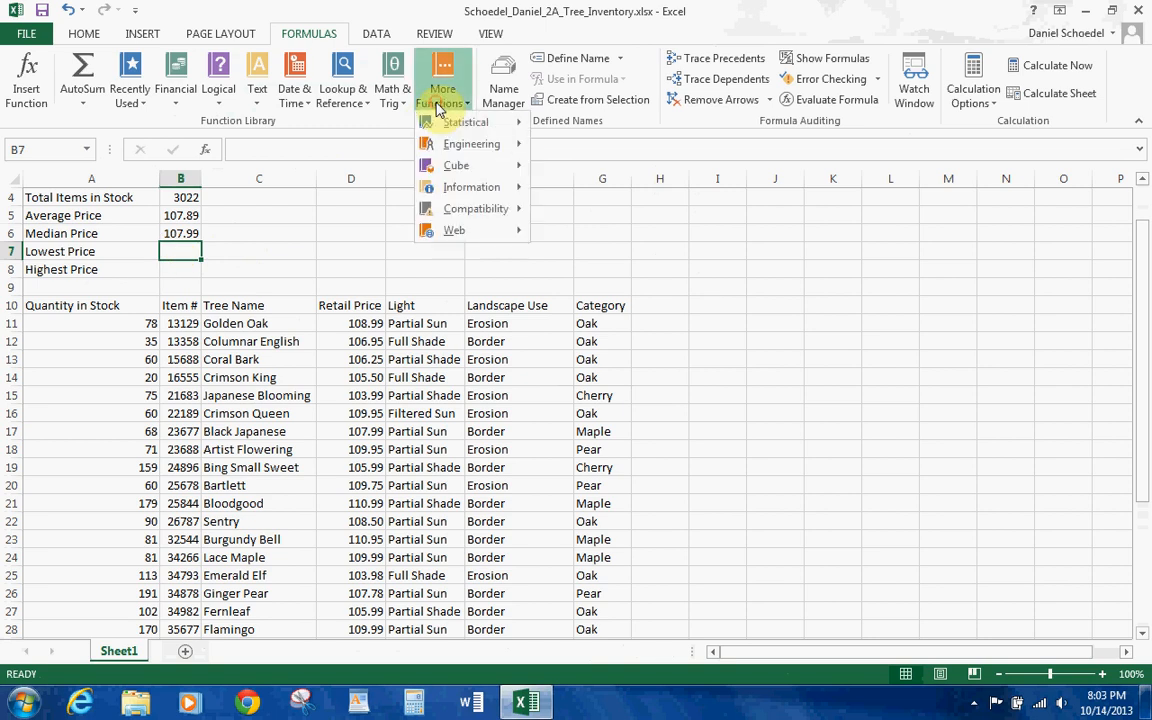
{"action": "mouse_move", "coordinate": [442, 123]}
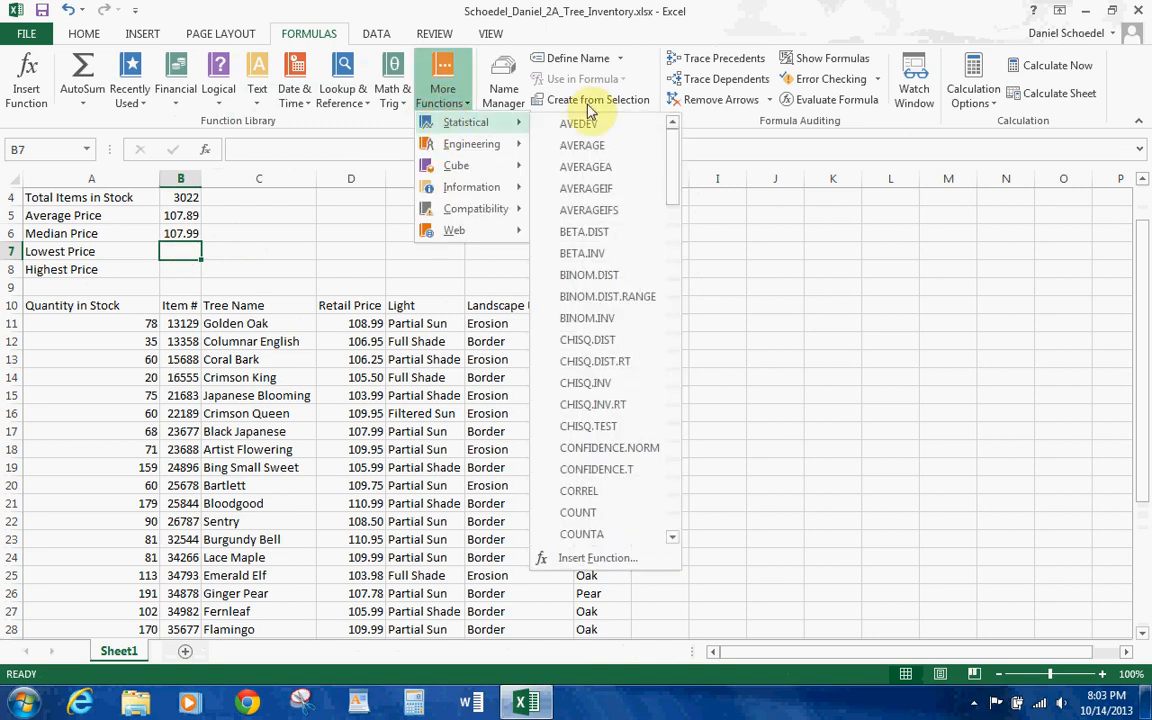
{"action": "left_click_drag", "start_coordinate": [674, 141], "coordinate": [653, 319]}
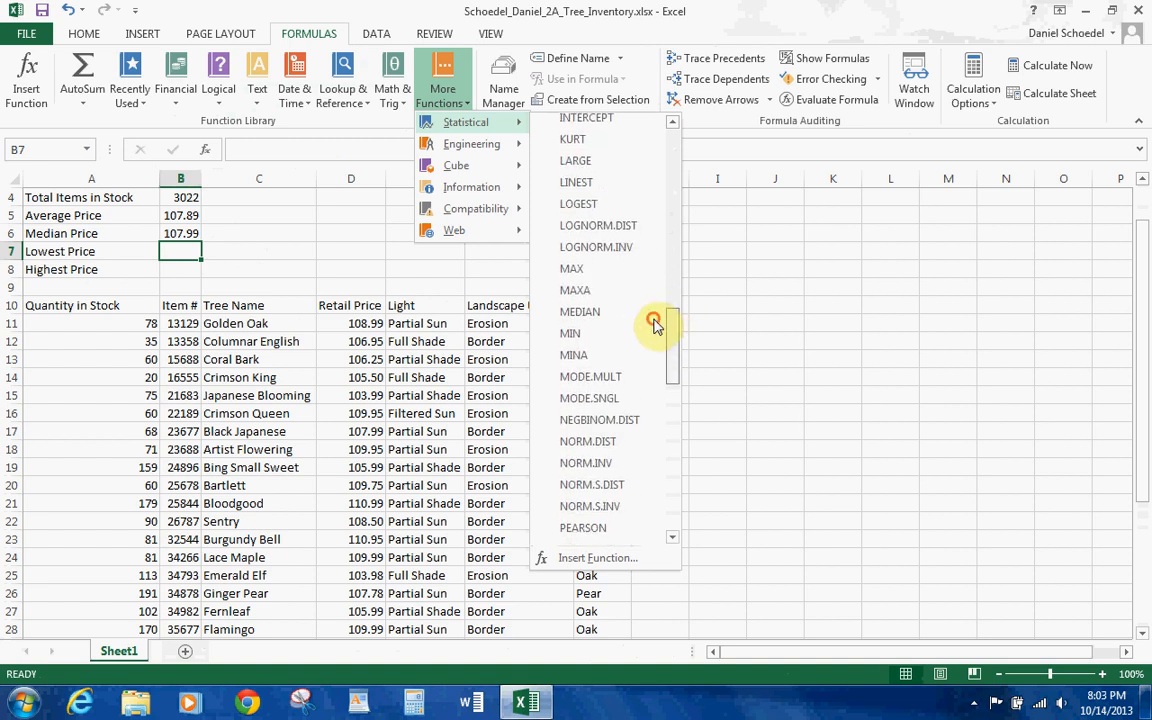
{"action": "left_click", "coordinate": [588, 335]}
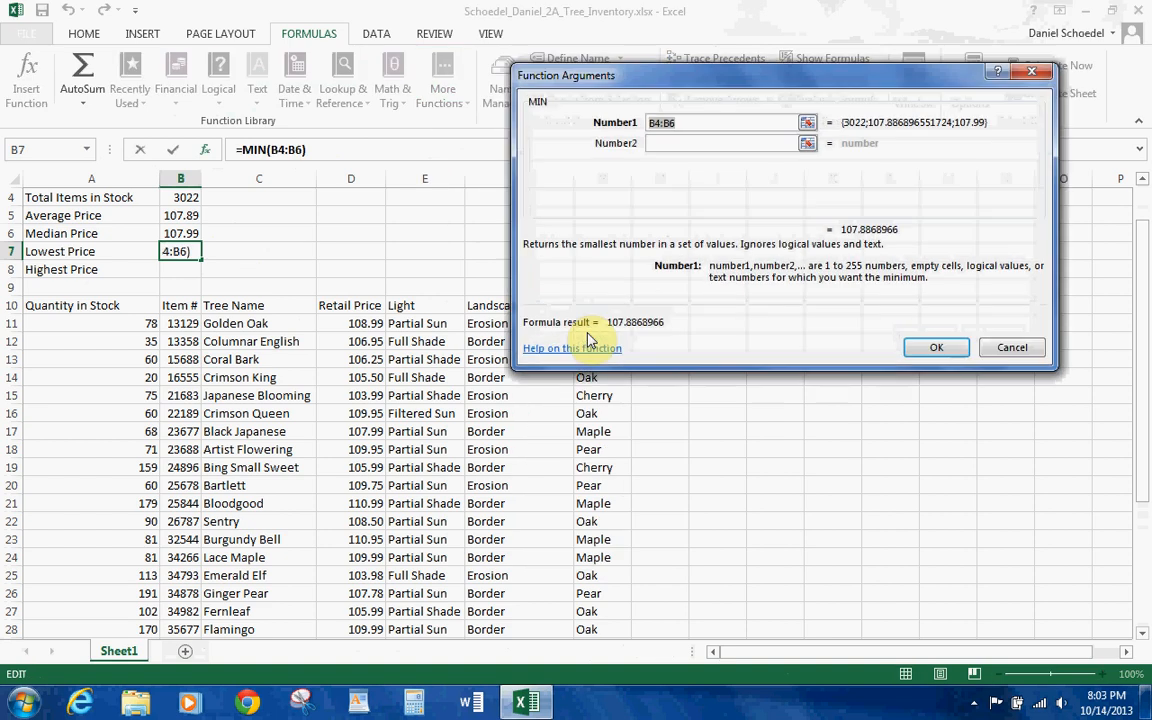
{"action": "type", "text": "d11:d39"}
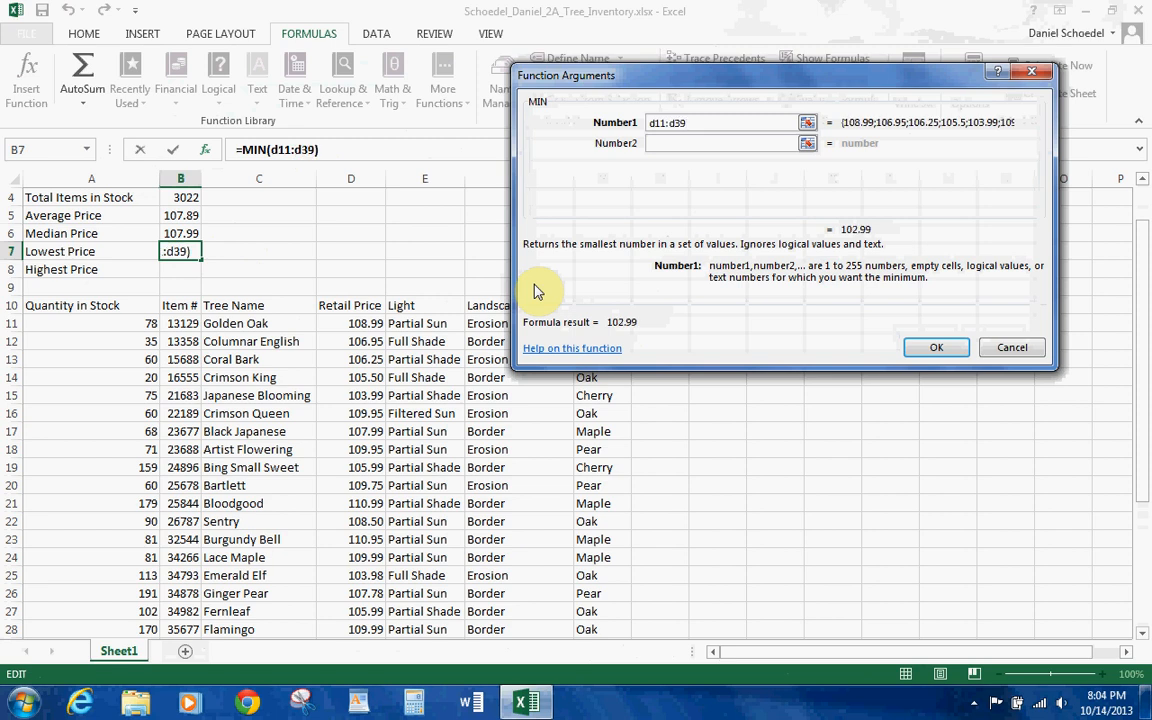
{"action": "left_click", "coordinate": [936, 350]}
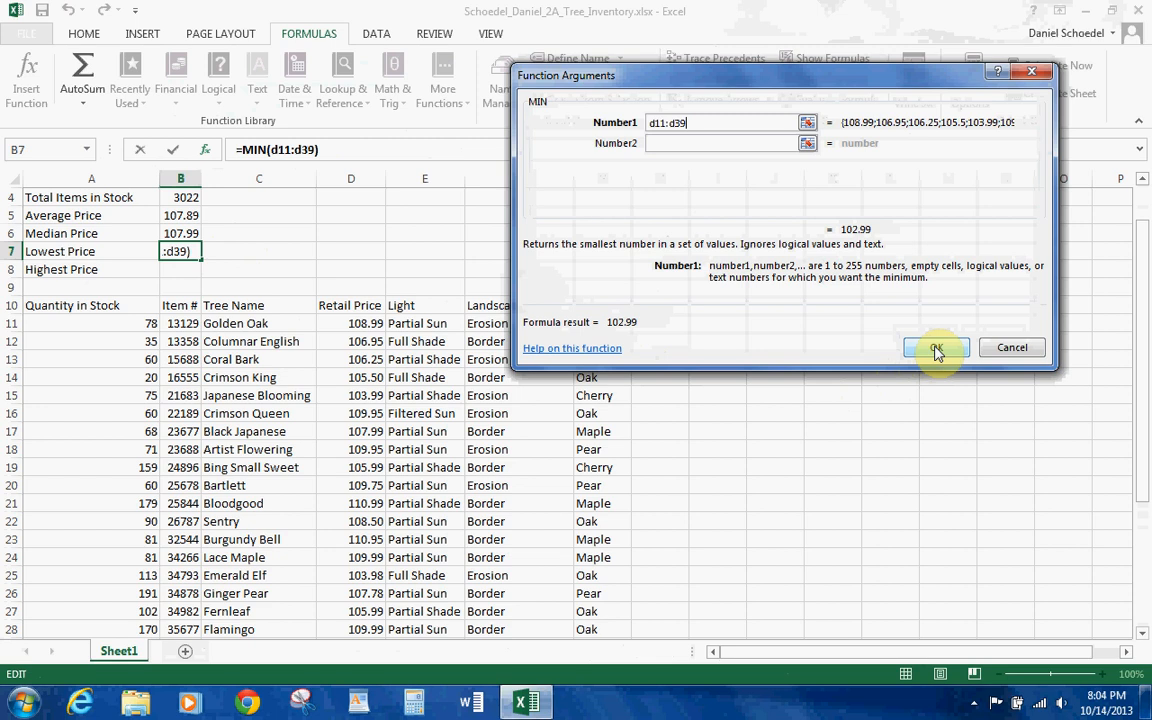
{"action": "key", "text": "Tab"}
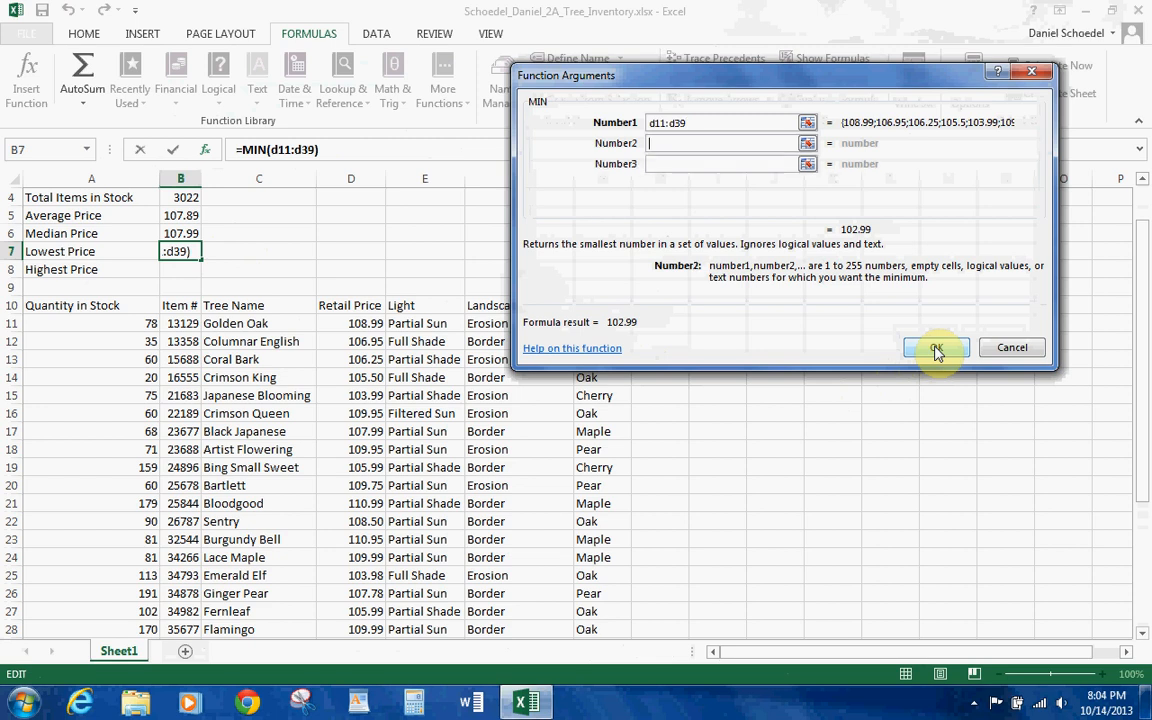
{"action": "left_click", "coordinate": [936, 349]}
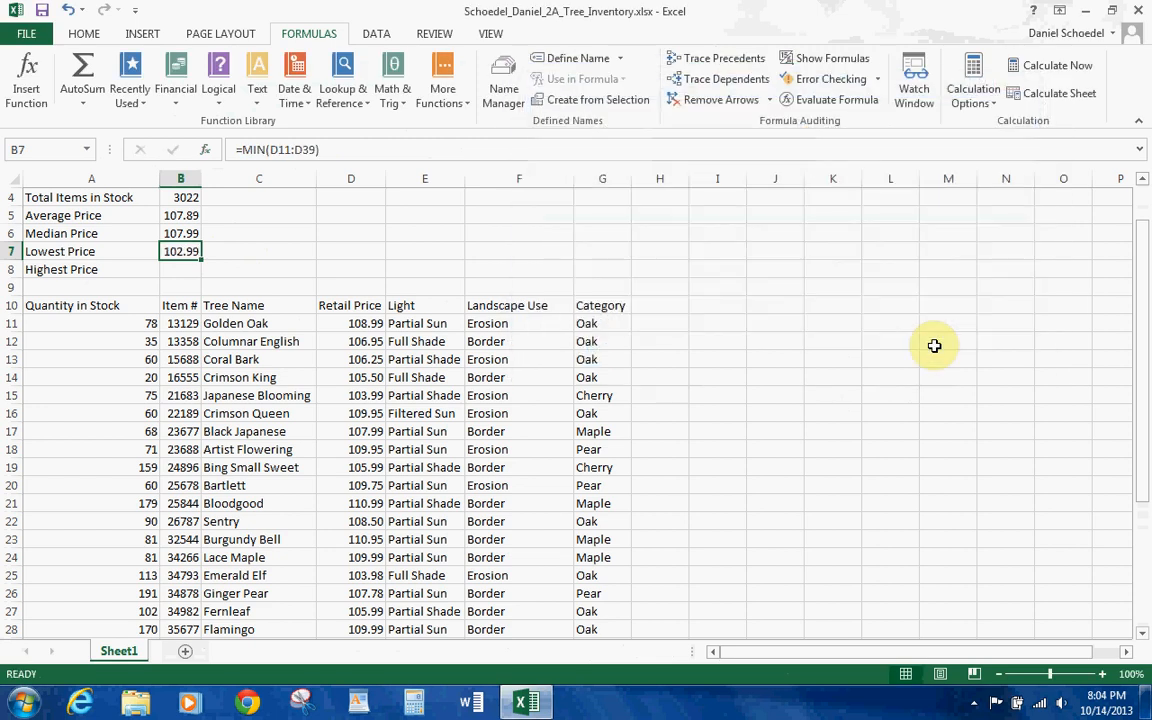
Step: Start a MAX formula in B8 over the retail prices, entering the range d11:39
{"action": "left_click", "coordinate": [180, 269]}
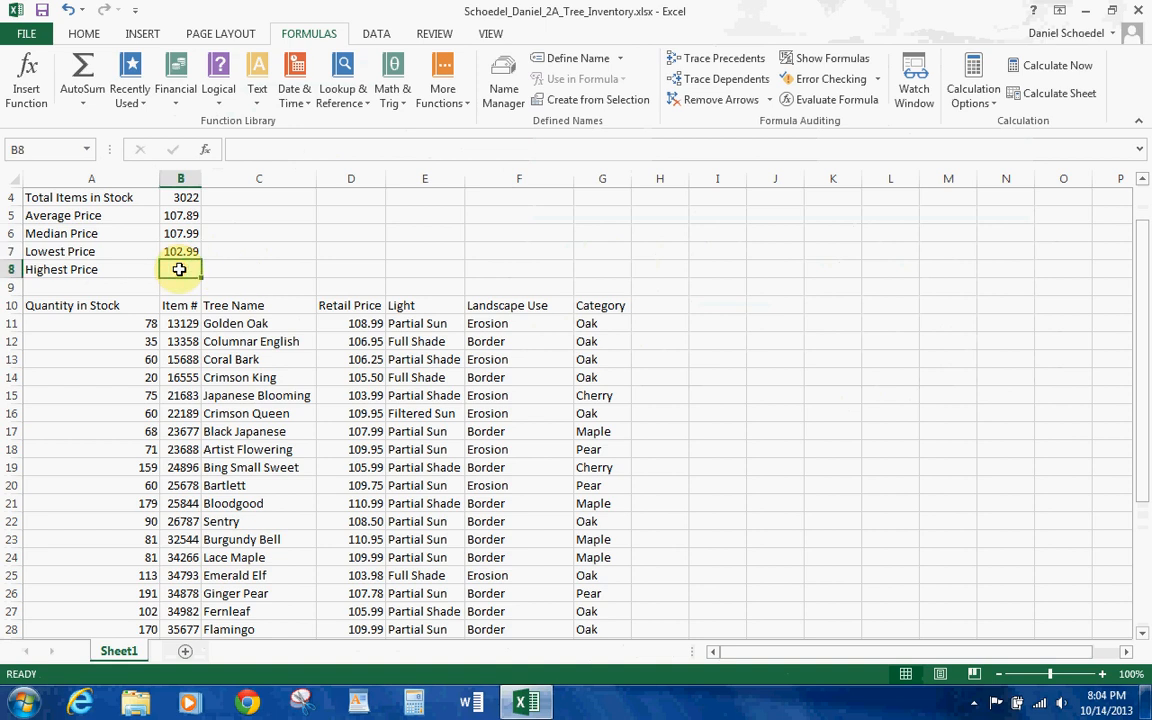
{"action": "left_click", "coordinate": [447, 105]}
{"action": "mouse_move", "coordinate": [476, 128]}
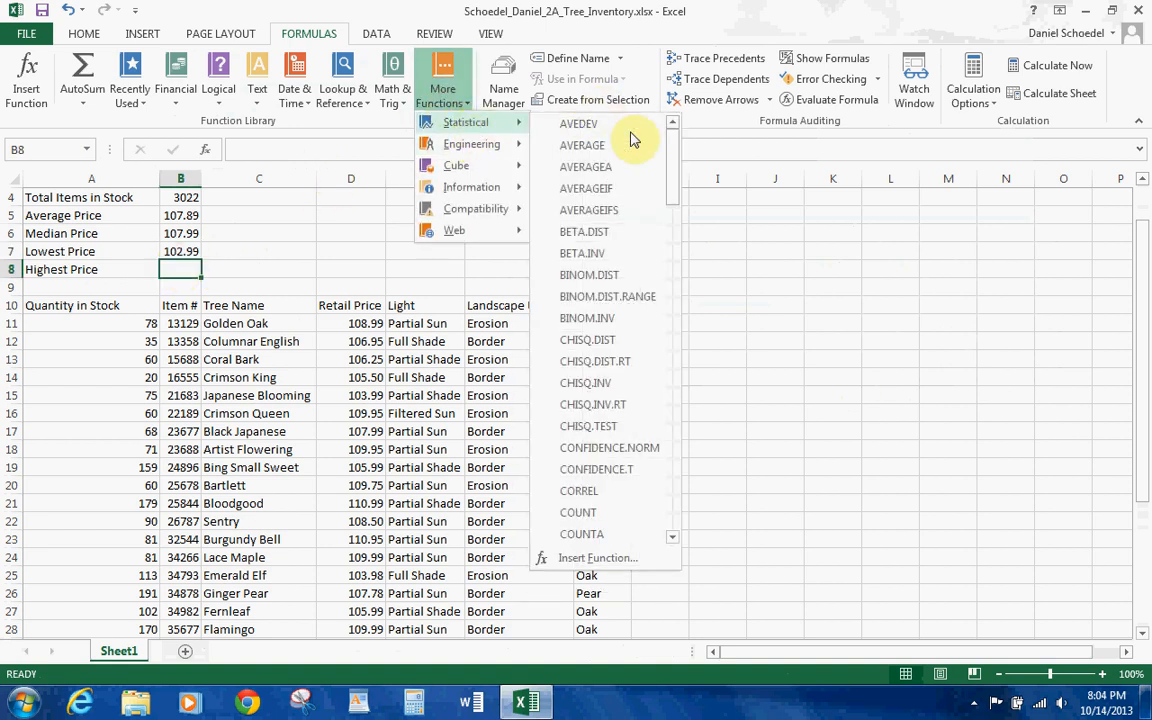
{"action": "left_click_drag", "start_coordinate": [668, 154], "coordinate": [672, 336]}
{"action": "left_click", "coordinate": [590, 245]}
{"action": "type", "text": "d11:3"}
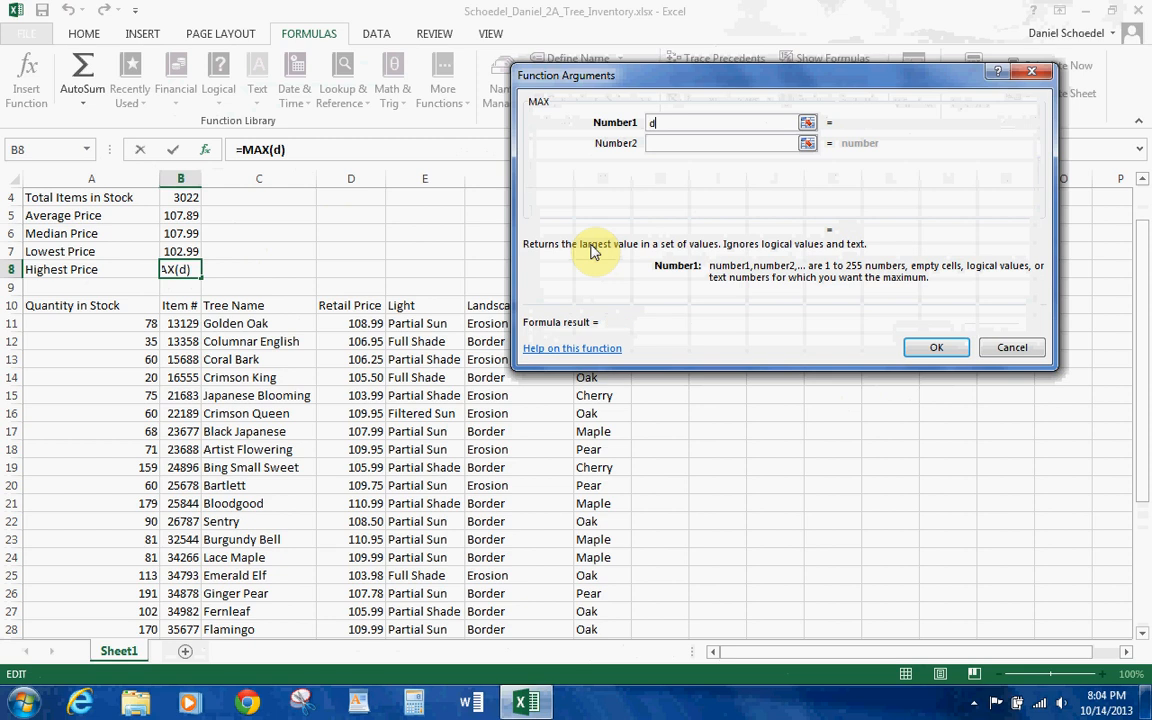
{"action": "type", "text": "9"}
{"action": "left_click", "coordinate": [936, 278]}
Step: Correct the formula range to D11:D39 so Highest Price shows 117.98
{"action": "left_click", "coordinate": [548, 448]}
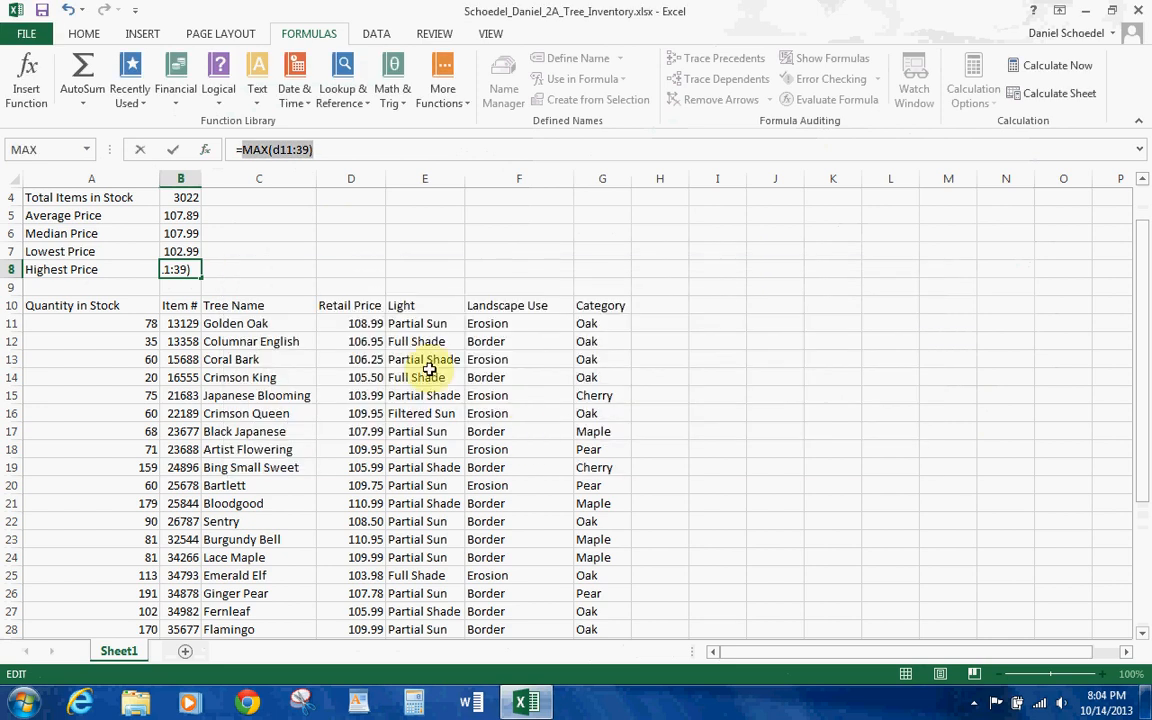
{"action": "left_click", "coordinate": [297, 149]}
{"action": "left_click_drag", "start_coordinate": [297, 150], "coordinate": [322, 147]}
{"action": "key", "text": "Left"}
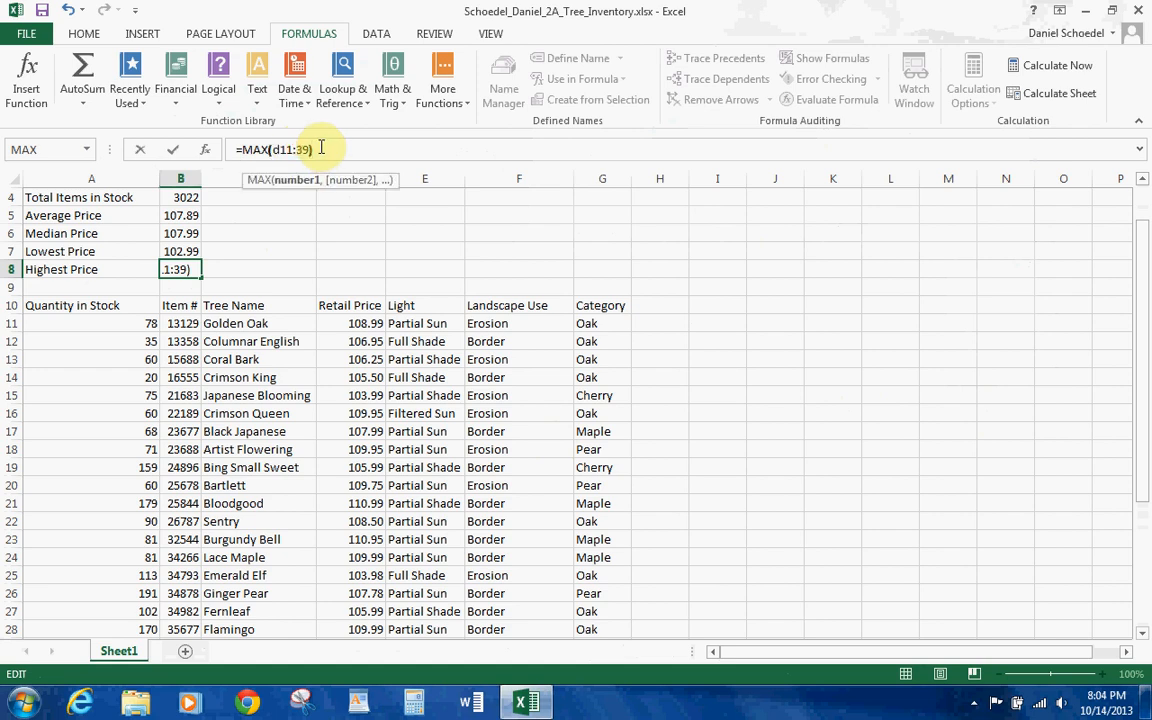
{"action": "key", "text": "Right"}
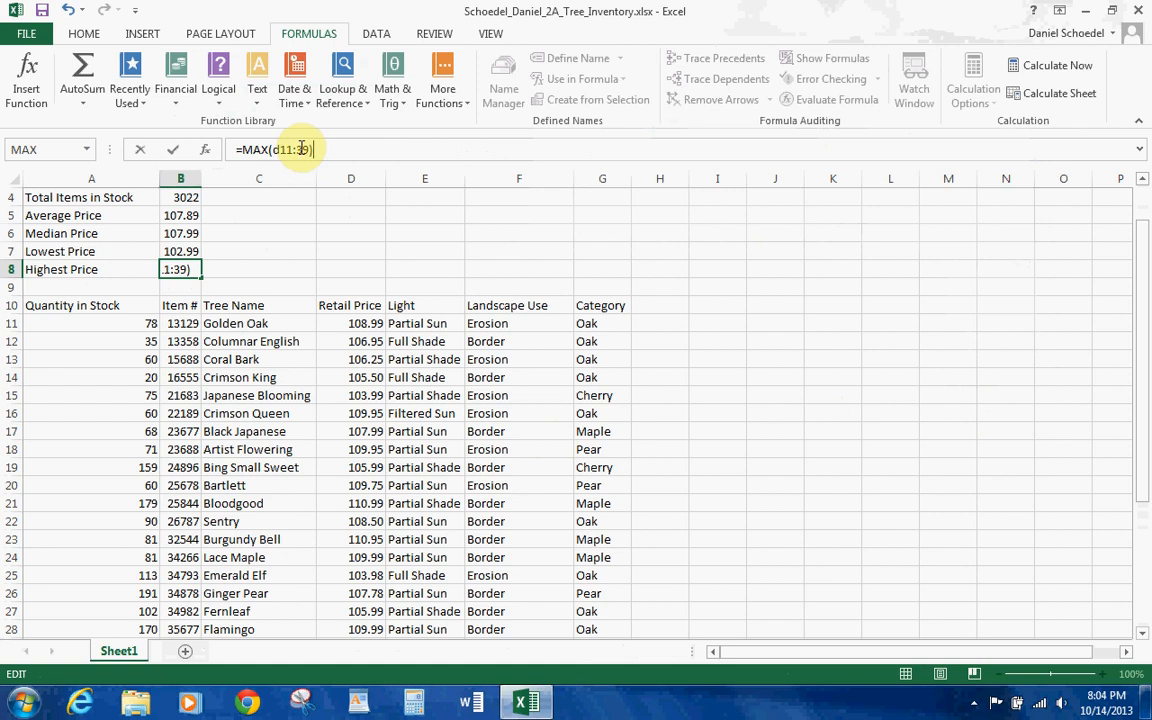
{"action": "left_click", "coordinate": [298, 149]}
{"action": "type", "text": "d"}
{"action": "key", "text": "Return"}
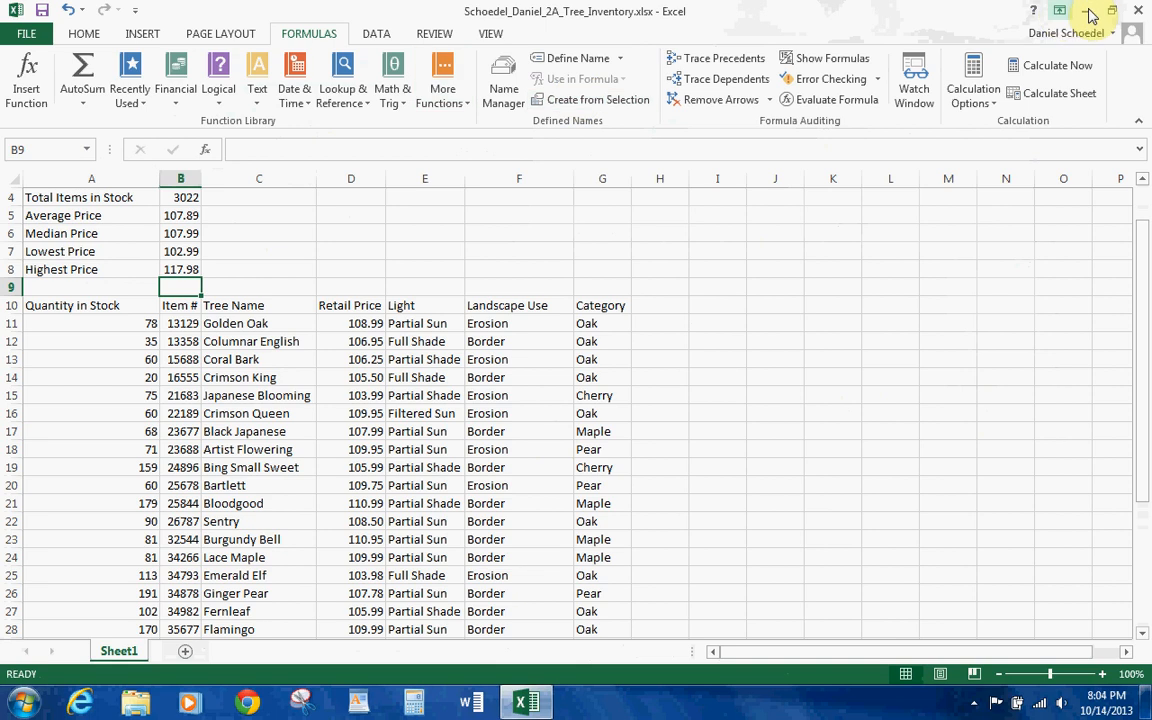
Step: Move the five statistics block from A4:B8 to D4:E8
{"action": "scroll", "coordinate": [1145, 180], "scroll_direction": "up", "scroll_amount": 1}
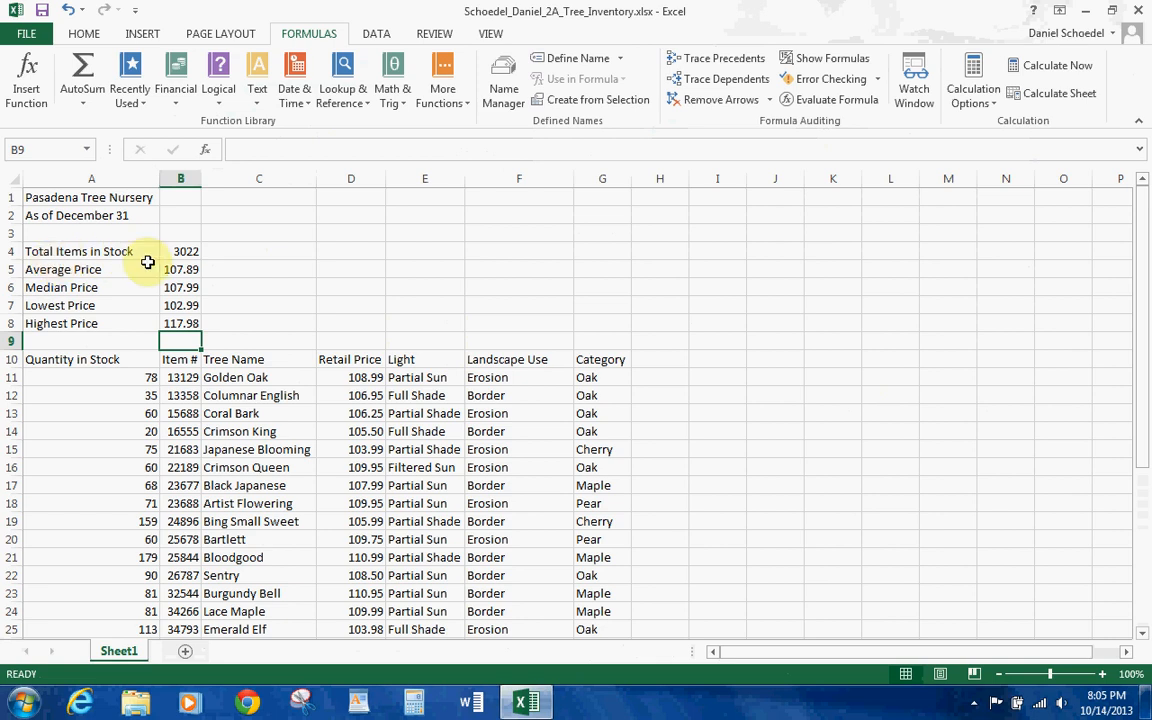
{"action": "left_click", "coordinate": [73, 253]}
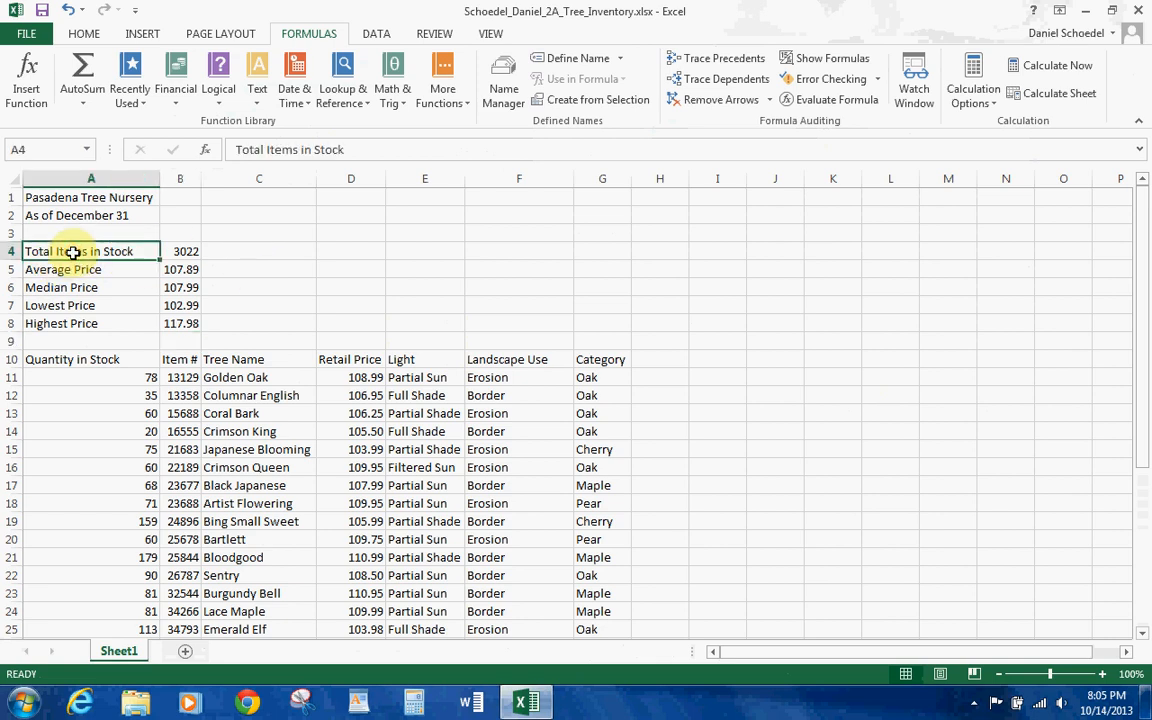
{"action": "key", "text": "shift+Down"}
{"action": "key", "text": "shift+Down"}
{"action": "key", "text": "shift+Down"}
{"action": "key", "text": "shift+Down"}
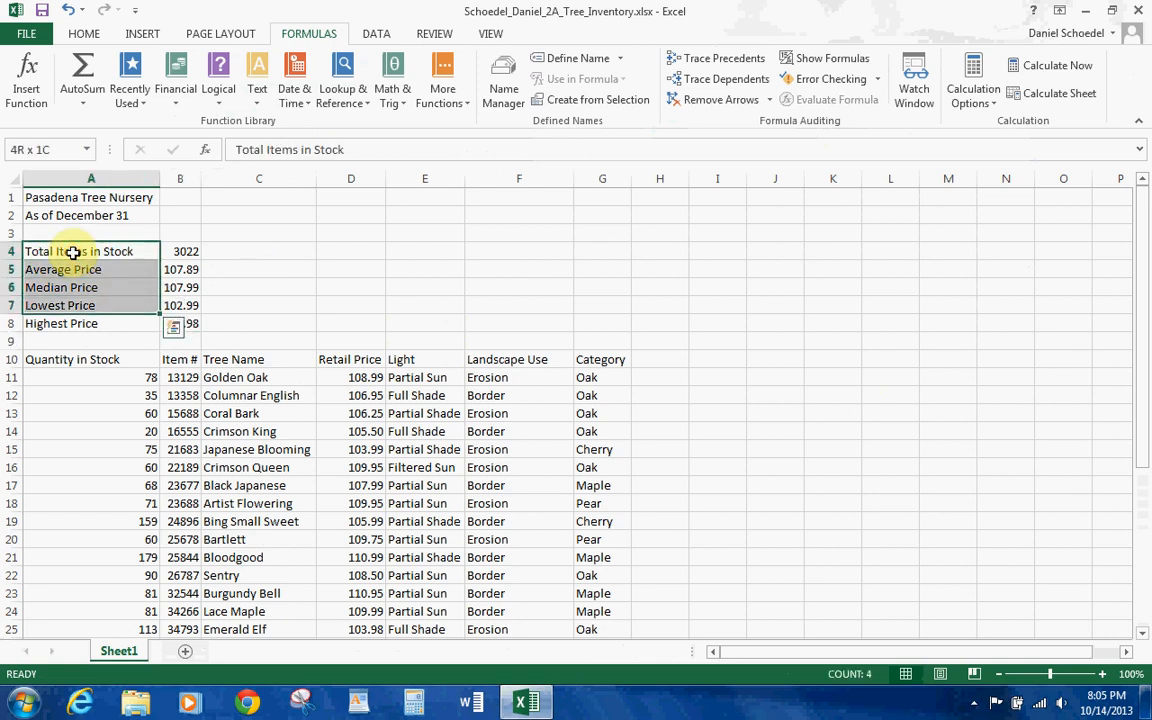
{"action": "key", "text": "shift+Right"}
{"action": "key", "text": "shift+Right"}
{"action": "key", "text": "shift+Left"}
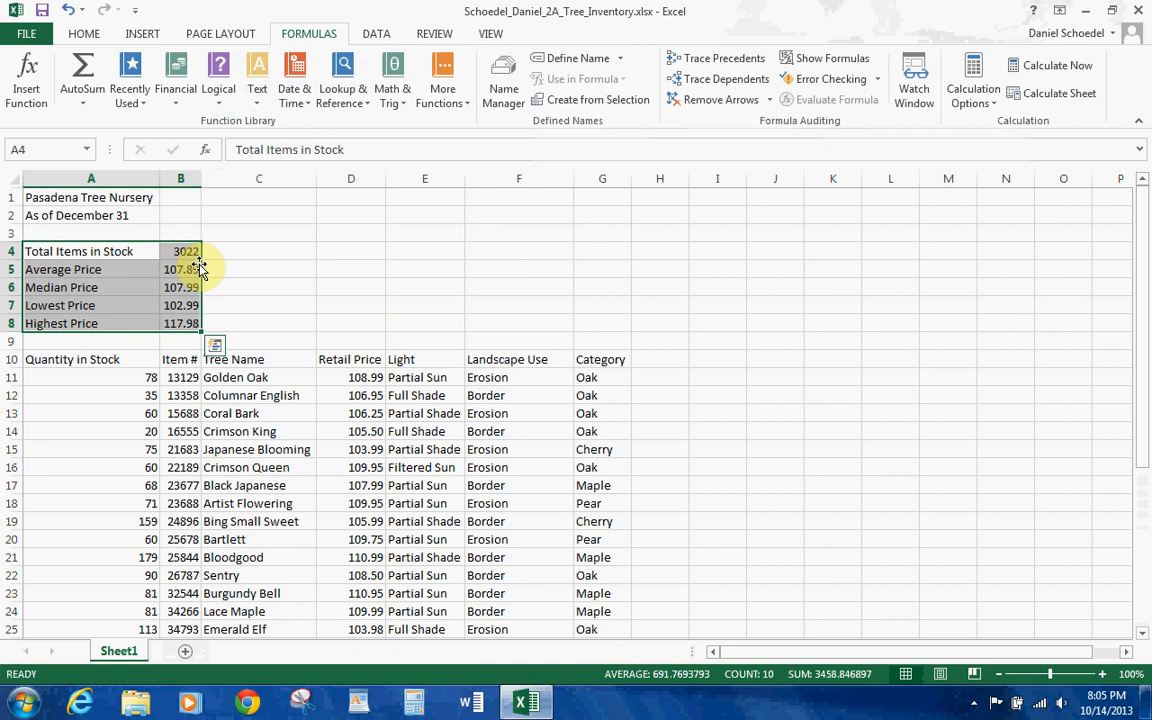
{"action": "left_click_drag", "start_coordinate": [199, 268], "coordinate": [394, 262]}
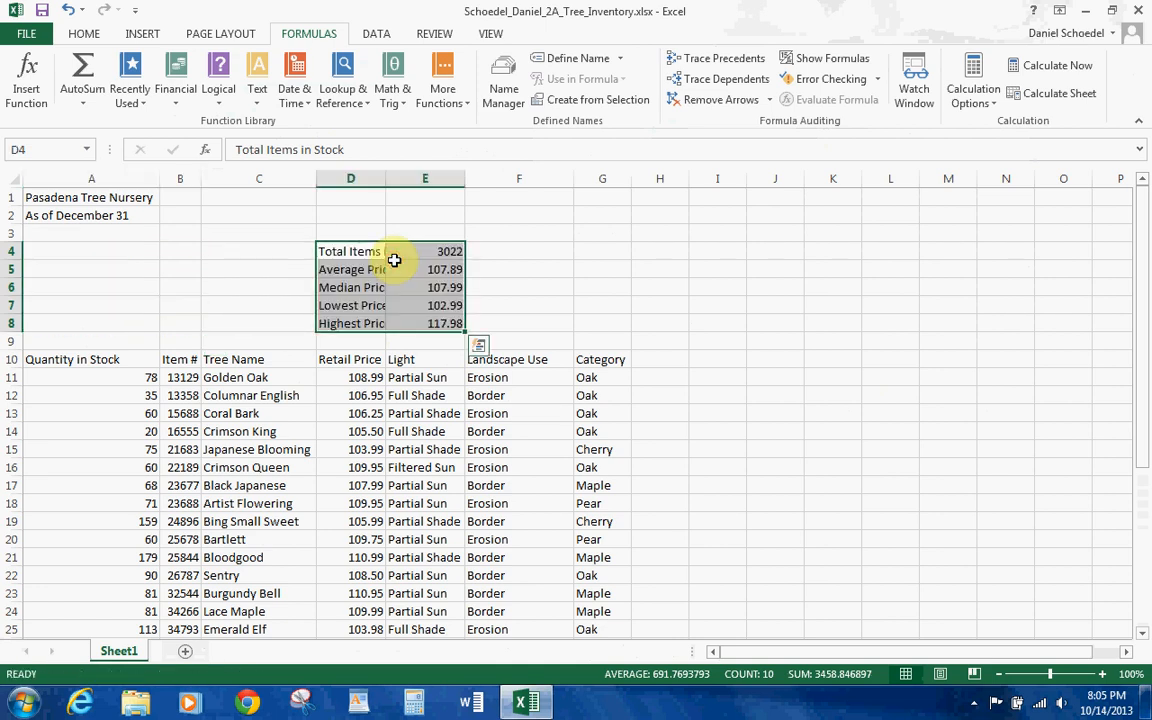
Step: AutoFit columns E and D so the prices and full labels display
{"action": "left_click_drag", "start_coordinate": [468, 183], "coordinate": [427, 186]}
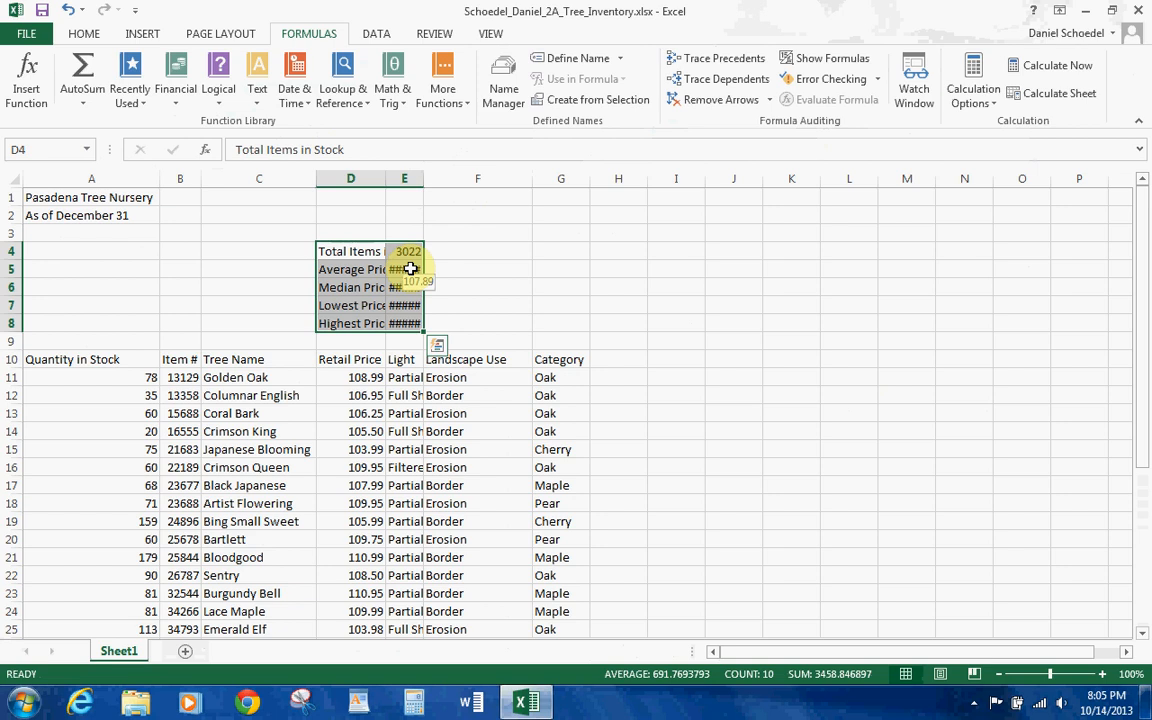
{"action": "double_click", "coordinate": [423, 182]}
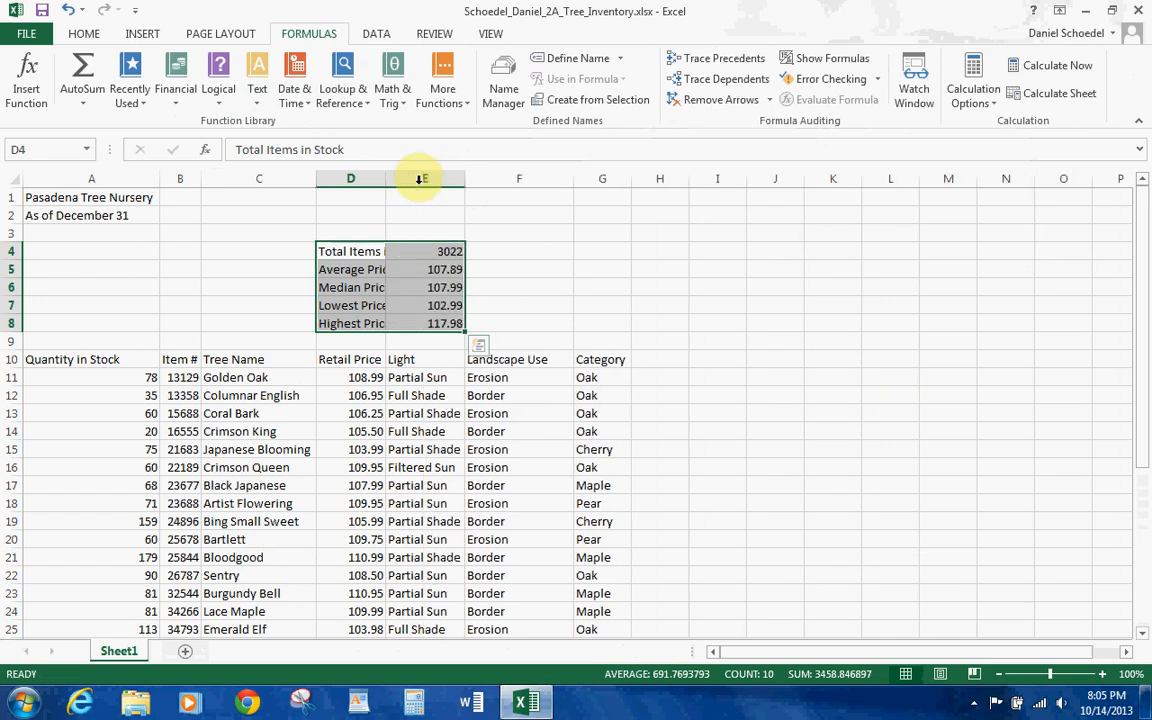
{"action": "double_click", "coordinate": [384, 177]}
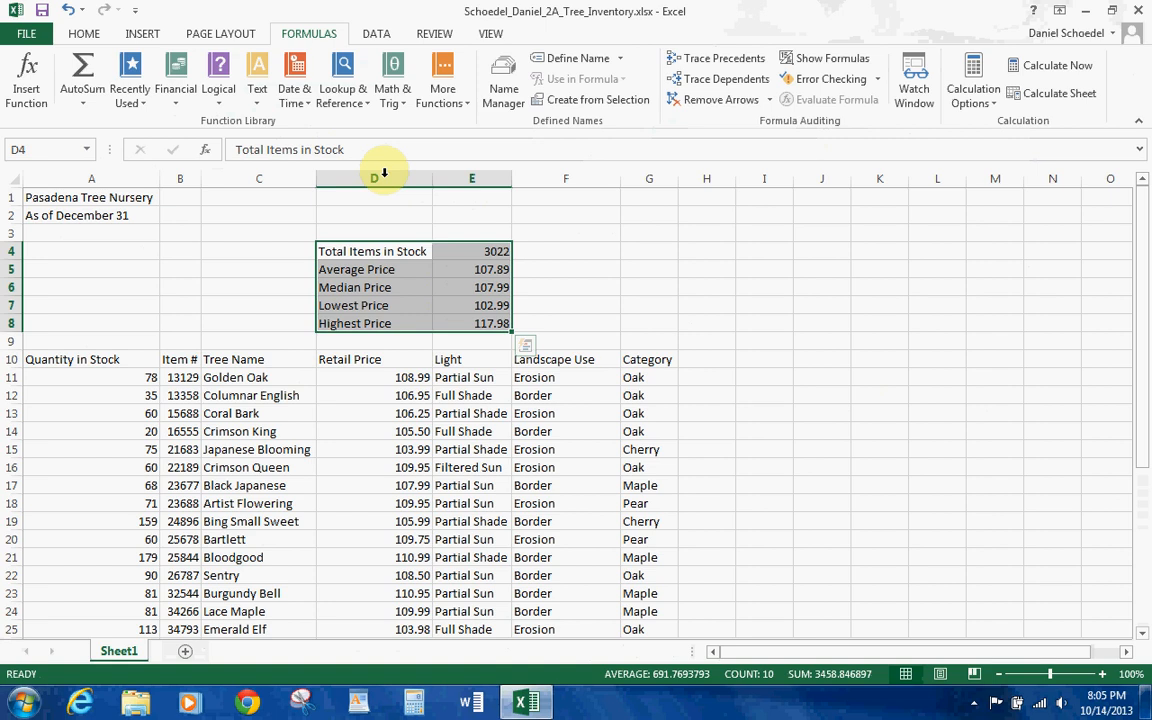
Step: Type 'Tree Statistics' in C6, then merge and centre C4:C8
{"action": "left_click", "coordinate": [281, 287]}
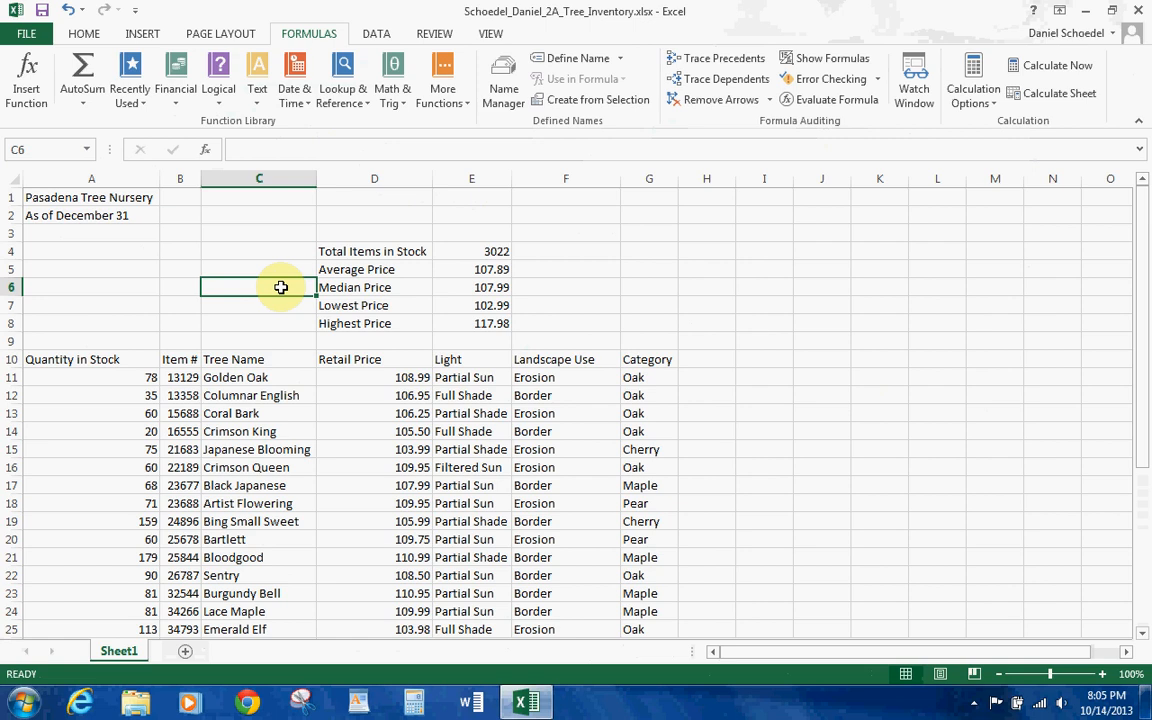
{"action": "type", "text": "Tr"}
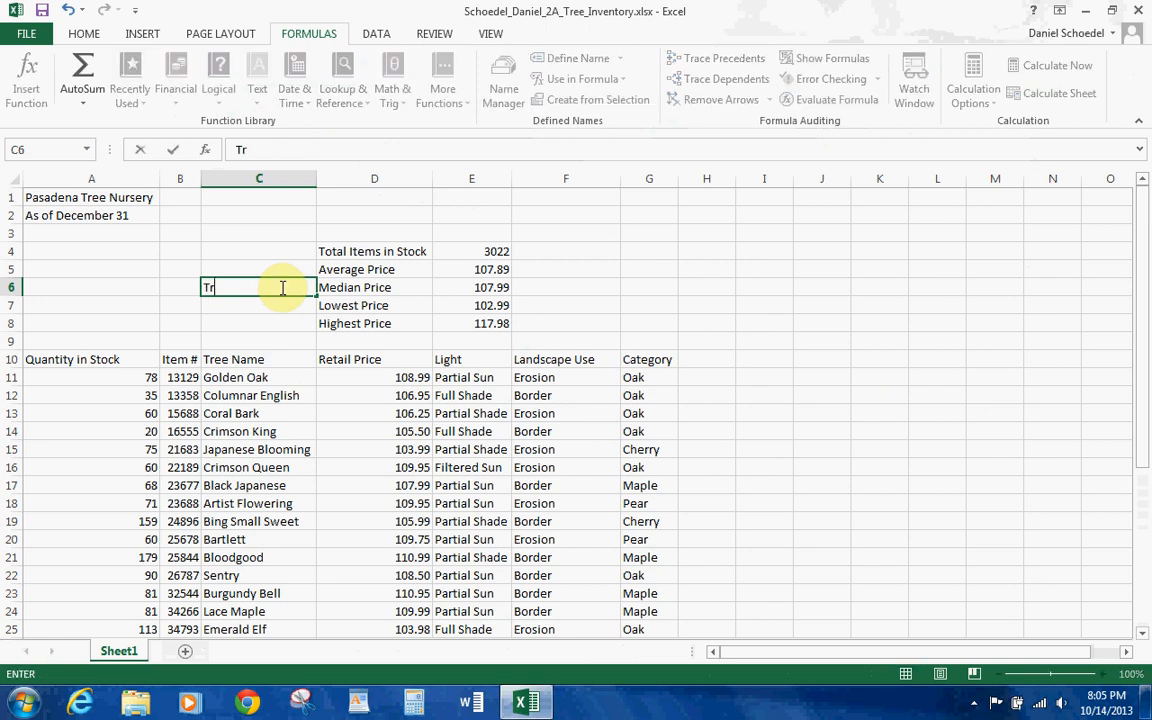
{"action": "type", "text": "ee Statistics"}
{"action": "key", "text": "Up"}
{"action": "key", "text": "Up"}
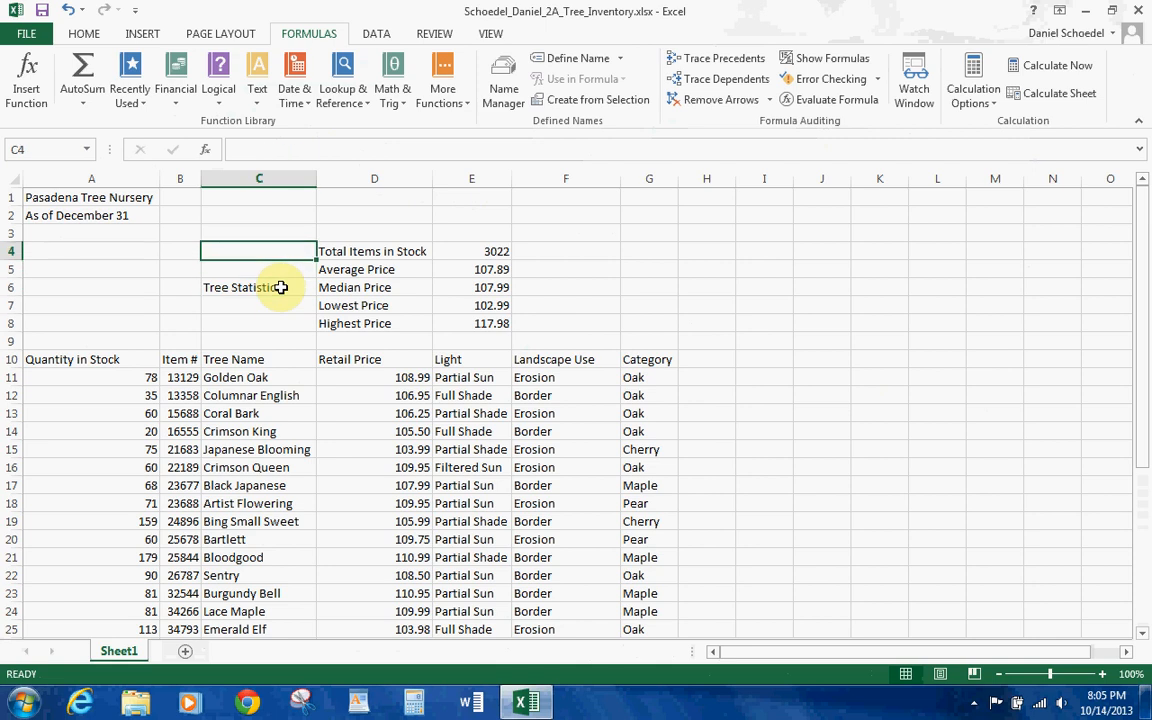
{"action": "key", "text": "shift+Down"}
{"action": "key", "text": "shift+Down"}
{"action": "key", "text": "shift+Down"}
{"action": "key", "text": "shift+Down"}
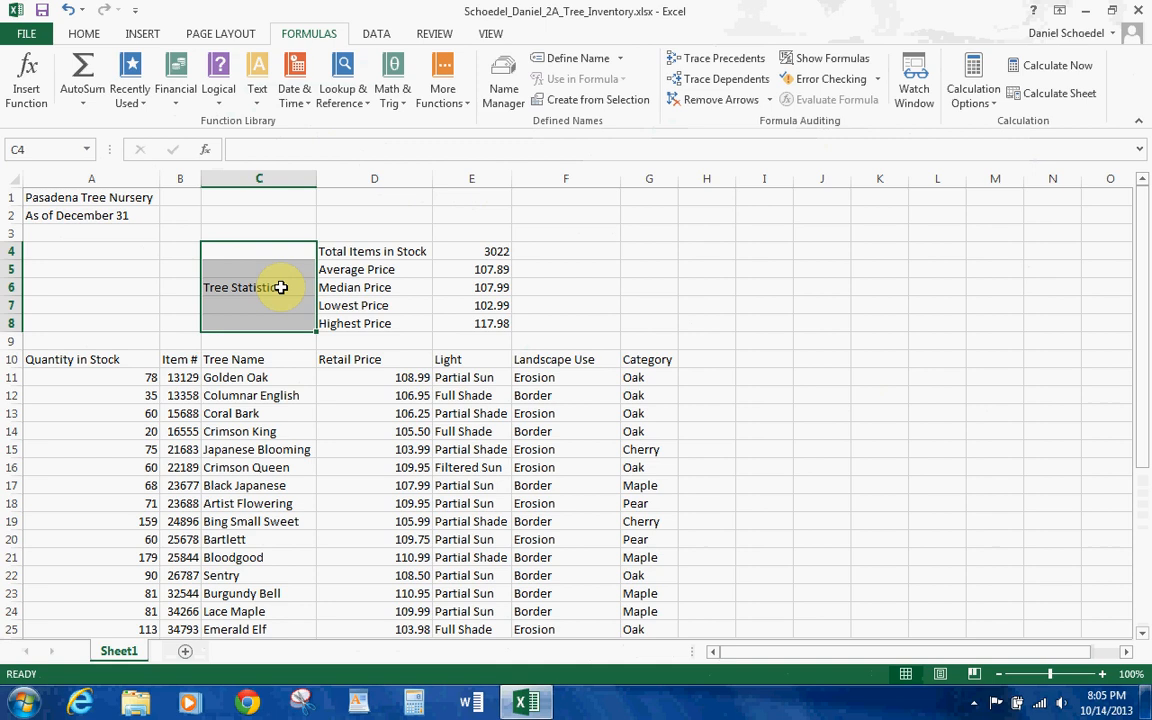
{"action": "left_click", "coordinate": [90, 33]}
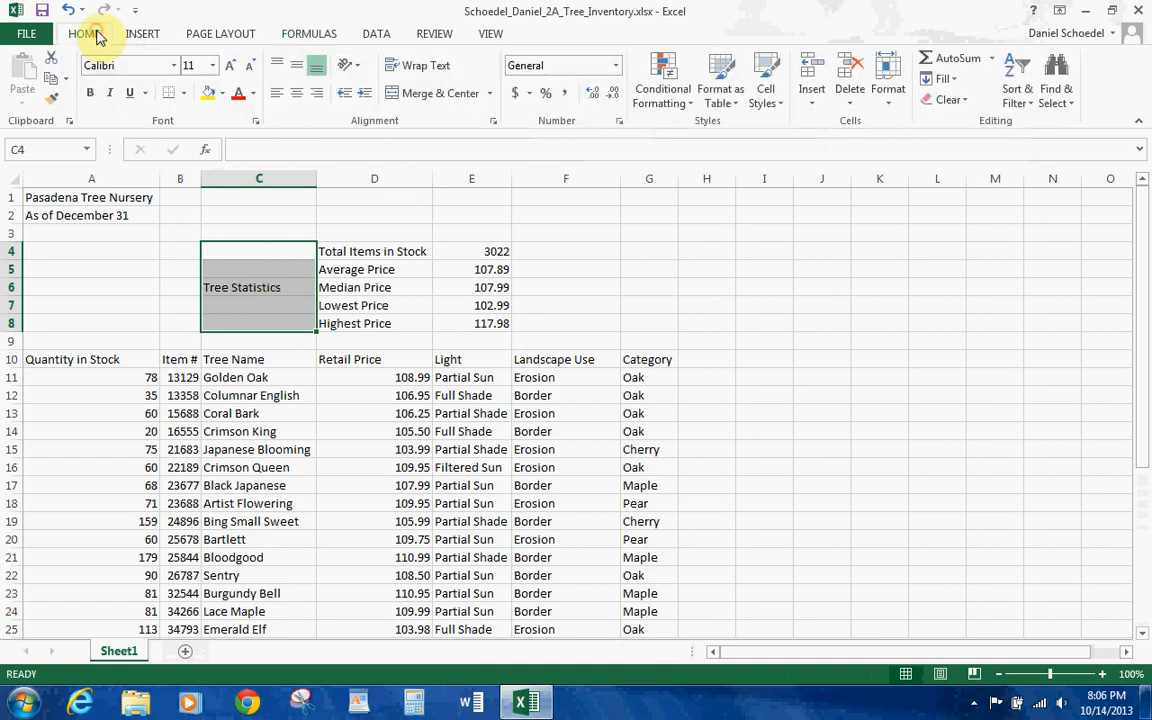
{"action": "left_click", "coordinate": [408, 92]}
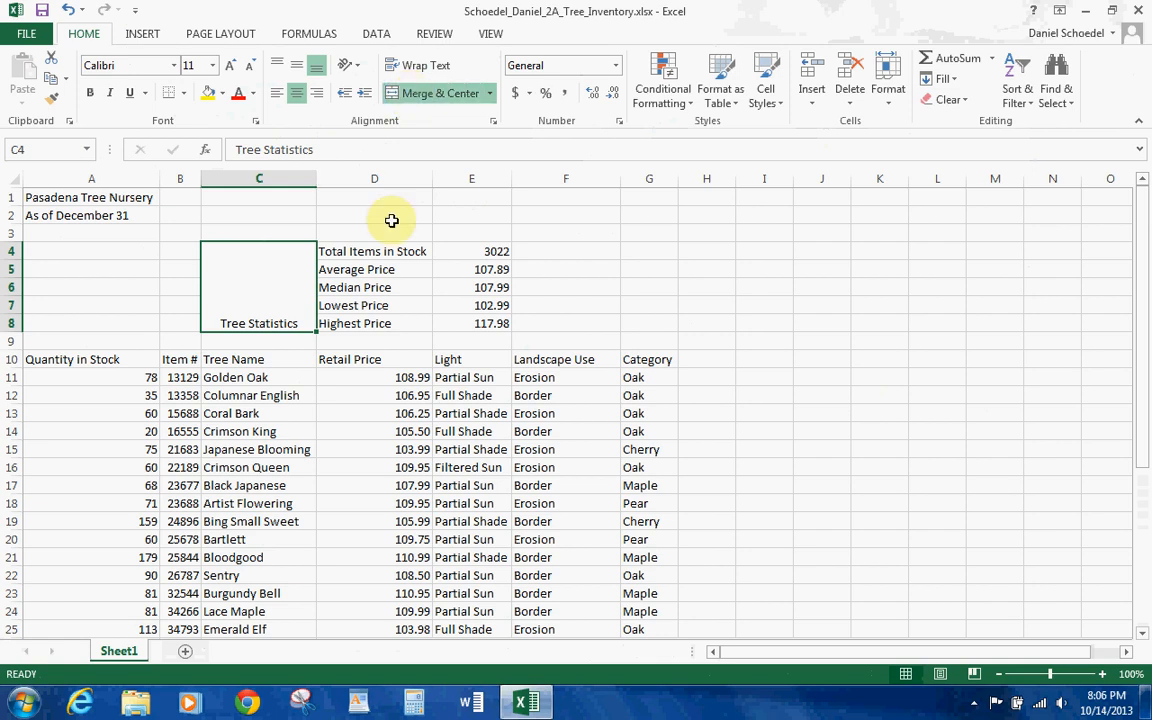
Step: Set the Tree Statistics label's text orientation to 30 degrees in Format Cells
{"action": "left_click", "coordinate": [495, 121]}
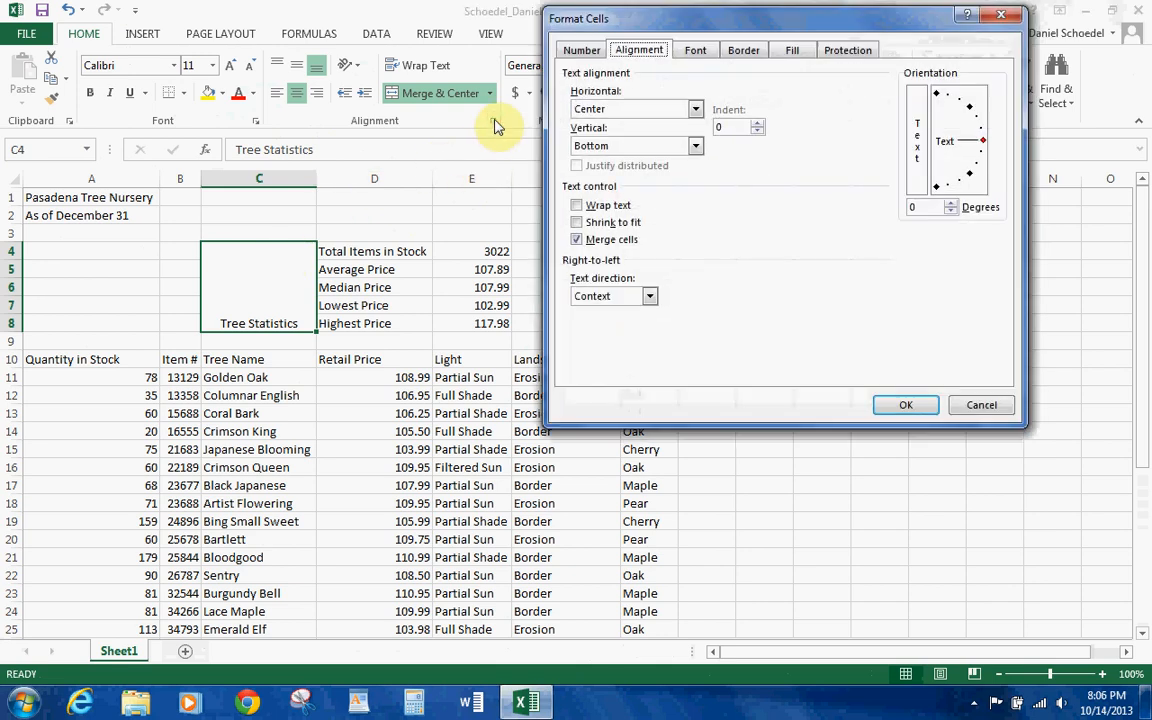
{"action": "left_click", "coordinate": [890, 215]}
{"action": "key", "text": "BackSpace"}
{"action": "type", "text": "230"}
{"action": "key", "text": "BackSpace"}
{"action": "key", "text": "BackSpace"}
{"action": "key", "text": "BackSpace"}
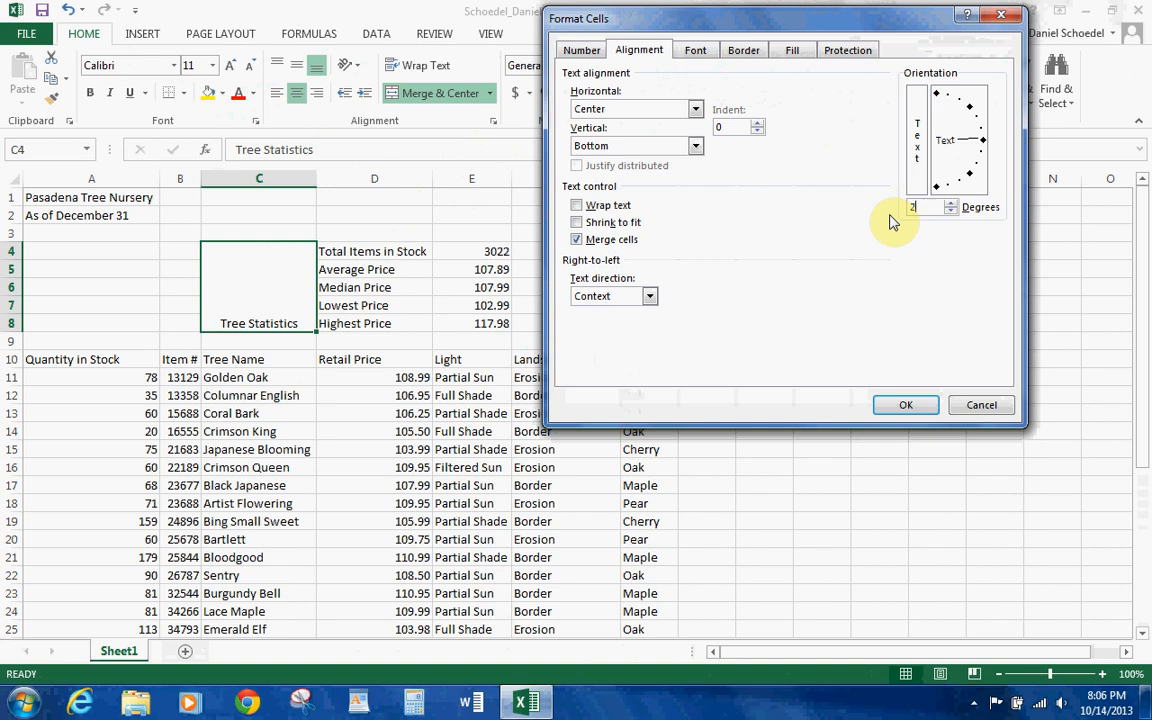
{"action": "type", "text": "30"}
{"action": "left_click", "coordinate": [914, 404]}
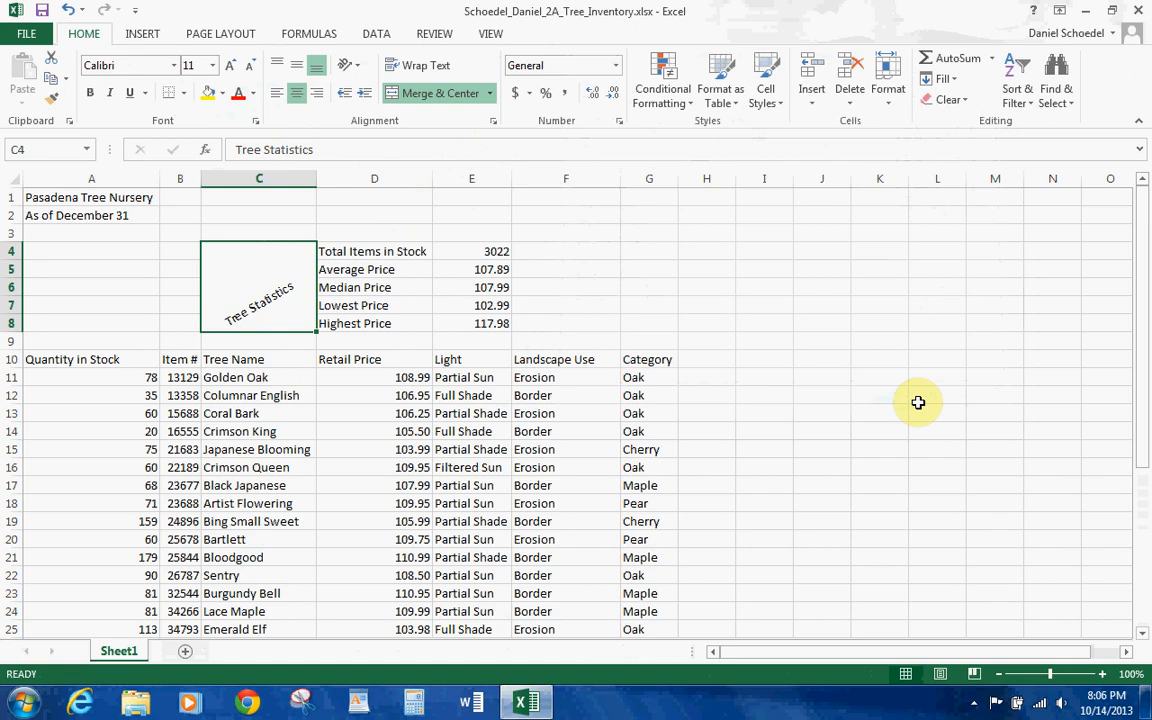
Step: Centre the label vertically, right-align it, and make it bold, italic and light blue
{"action": "left_click", "coordinate": [300, 66]}
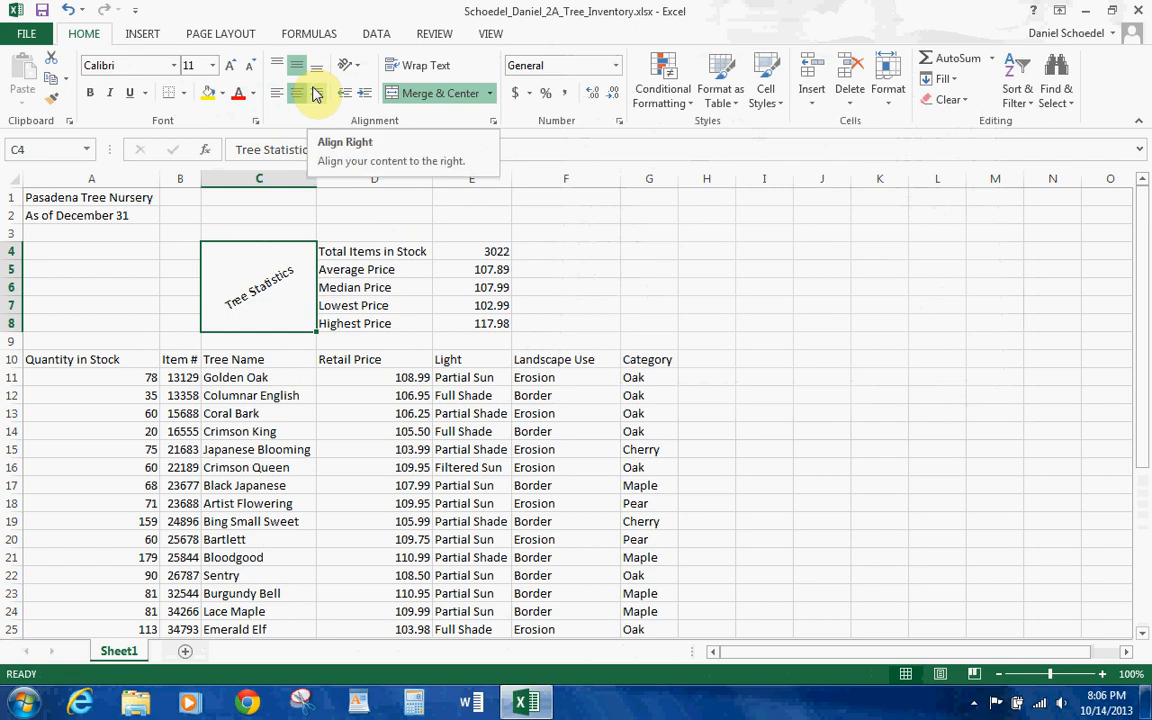
{"action": "left_click", "coordinate": [316, 93]}
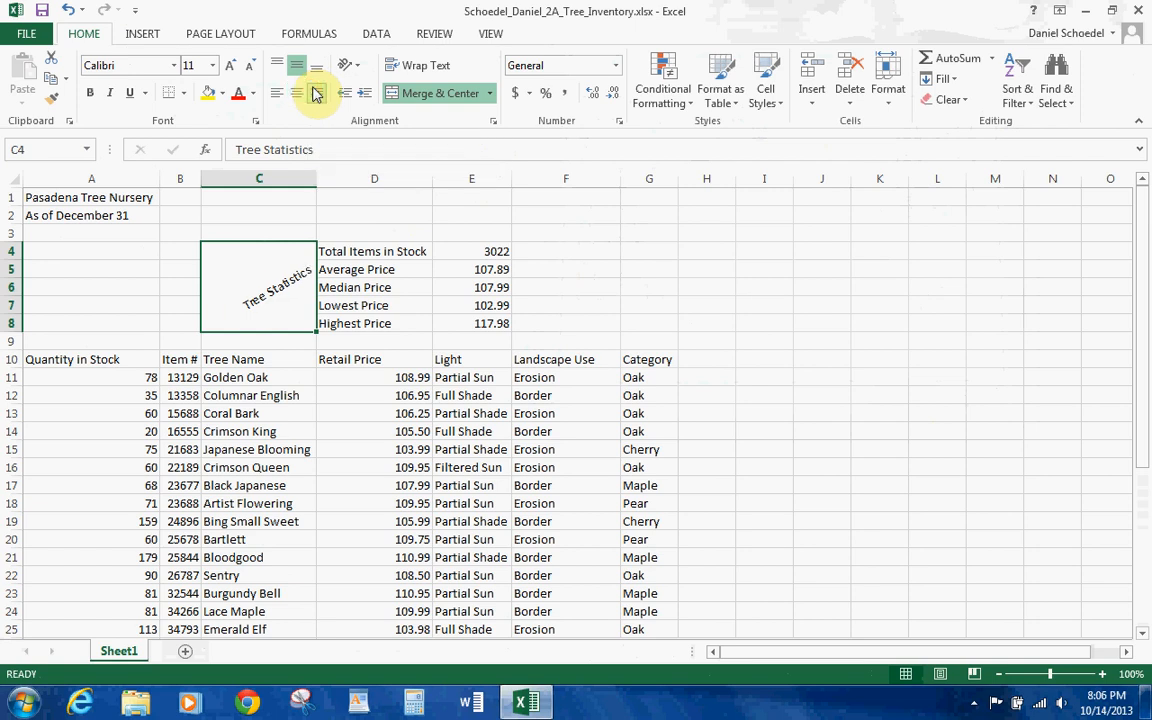
{"action": "left_click", "coordinate": [90, 93]}
{"action": "left_click", "coordinate": [110, 93]}
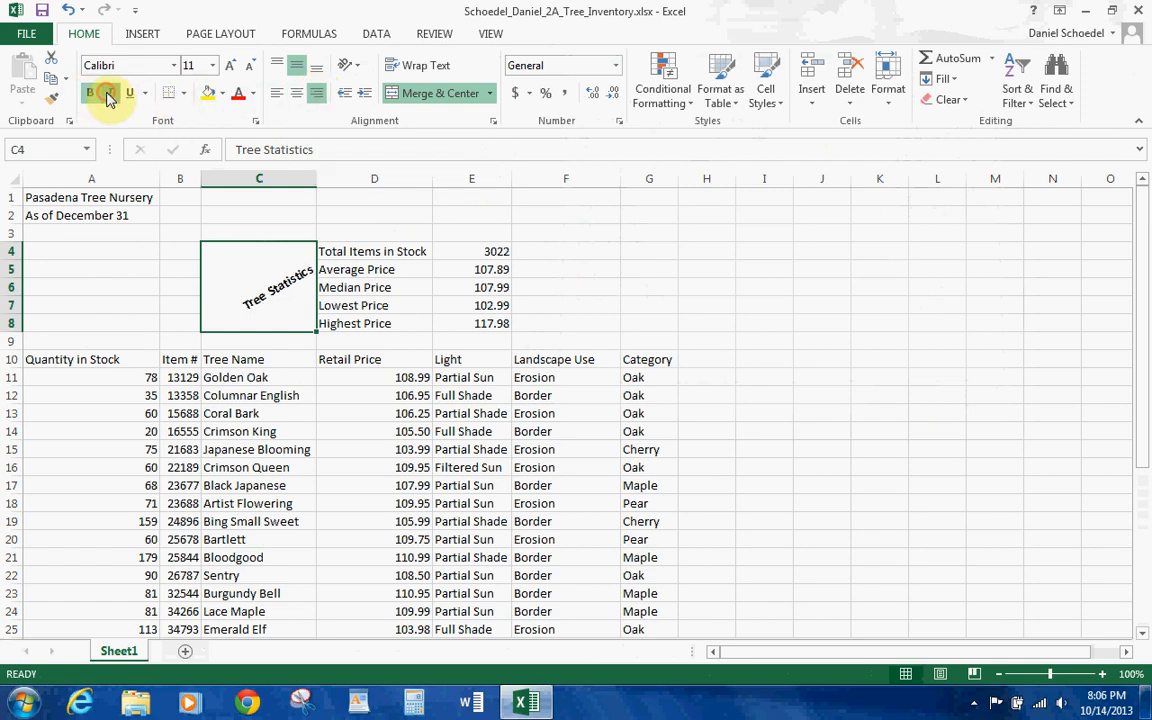
{"action": "left_click", "coordinate": [253, 93]}
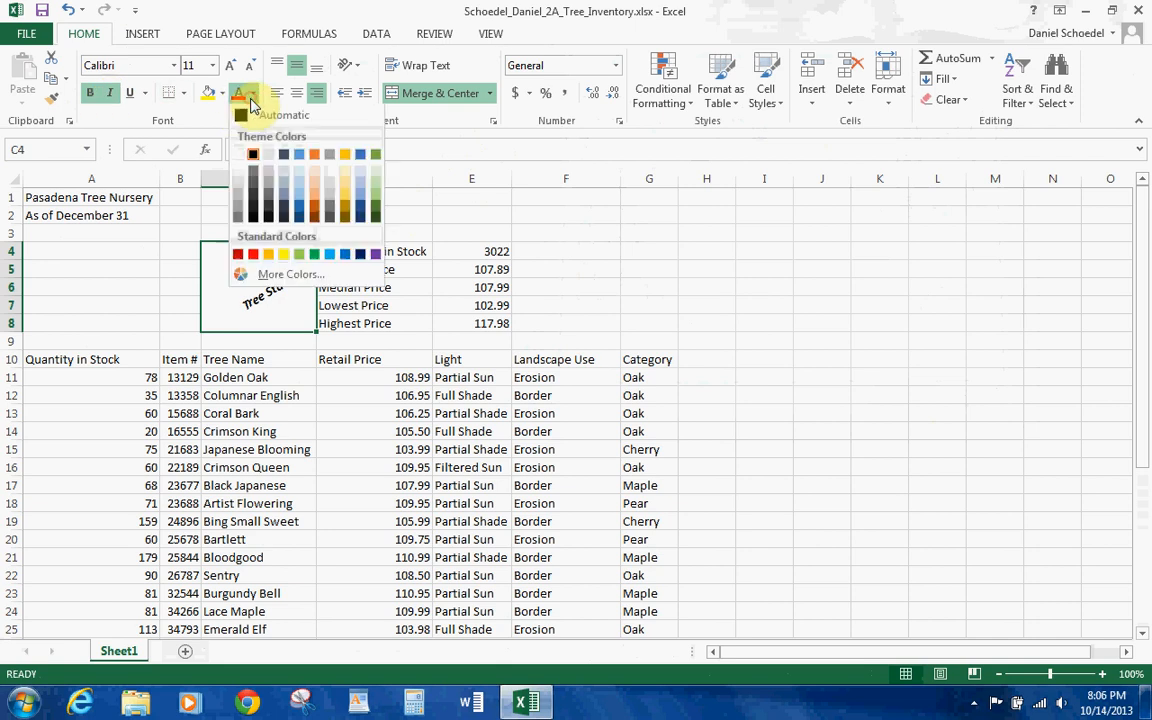
{"action": "left_click", "coordinate": [300, 154]}
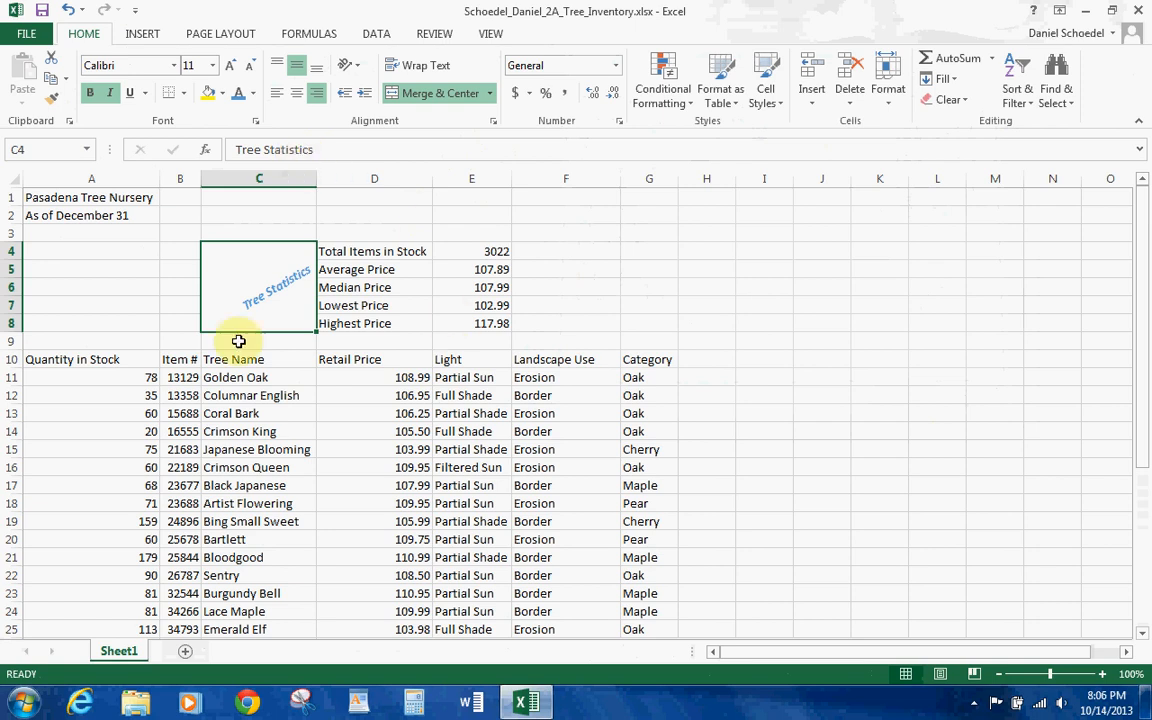
Step: Insert blank rows at row 9, repeating with F4, so the table headings move to row 13
{"action": "left_click", "coordinate": [11, 341]}
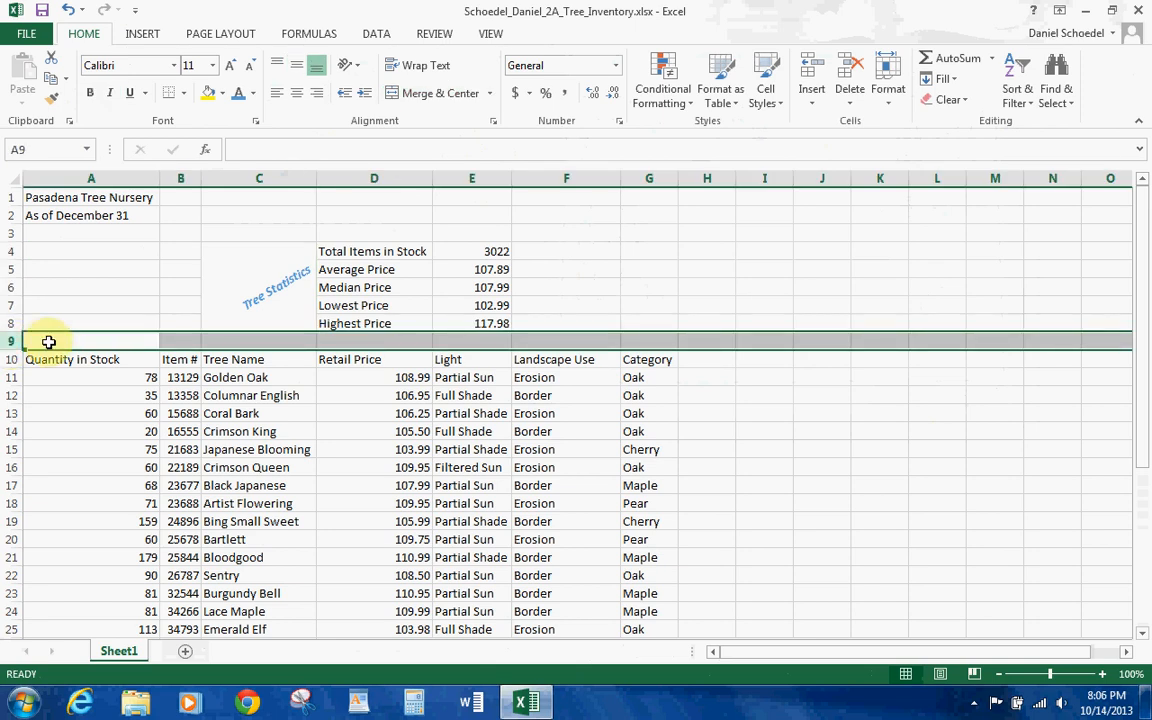
{"action": "right_click", "coordinate": [48, 342]}
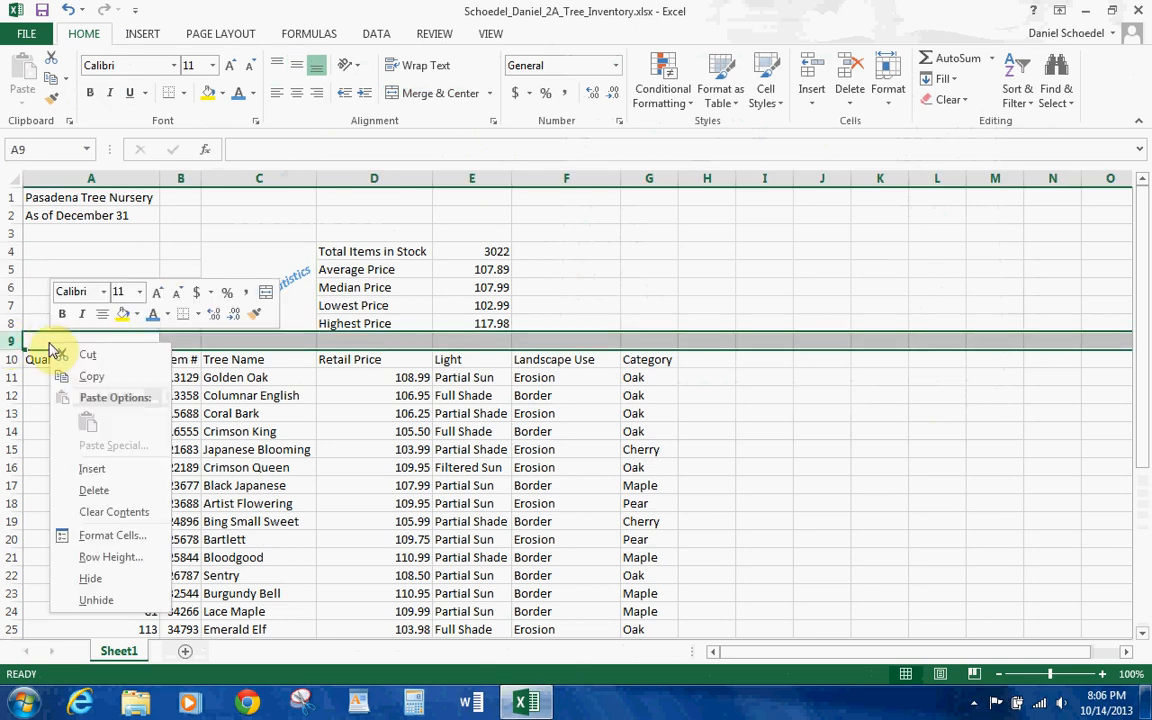
{"action": "left_click", "coordinate": [111, 470]}
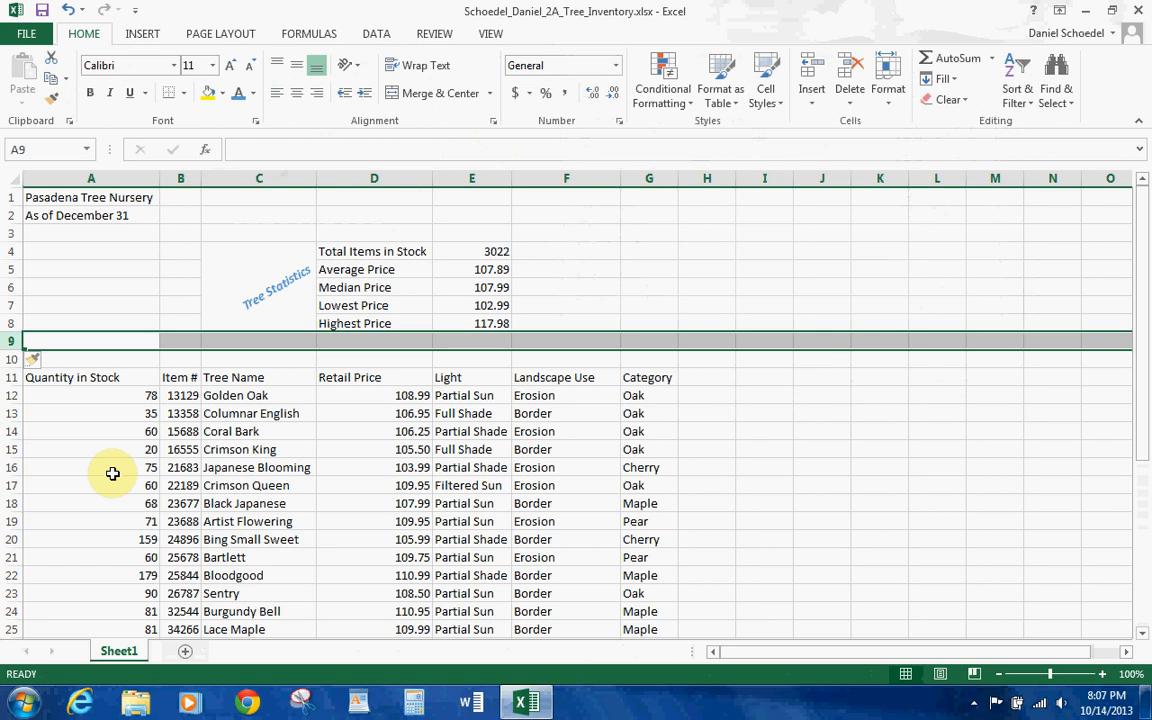
{"action": "key", "text": "F4"}
{"action": "key", "text": "F4"}
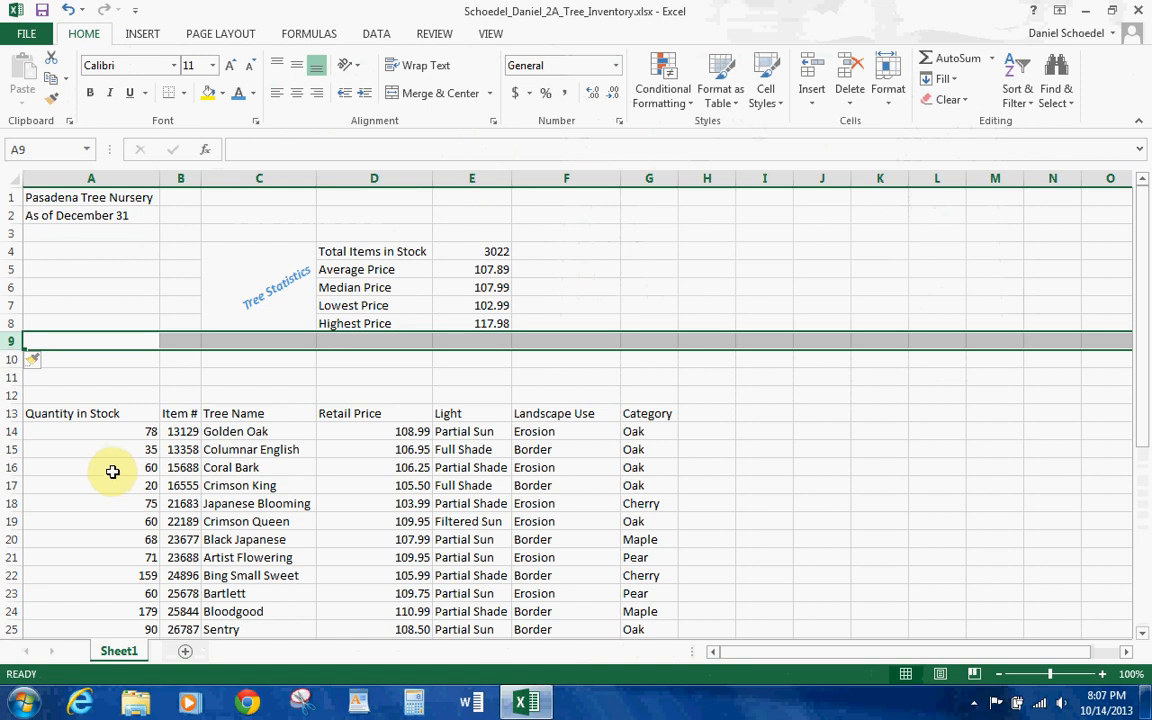
Step: Enter the label 'Oak Trees' in cell A10
{"action": "left_click", "coordinate": [104, 359]}
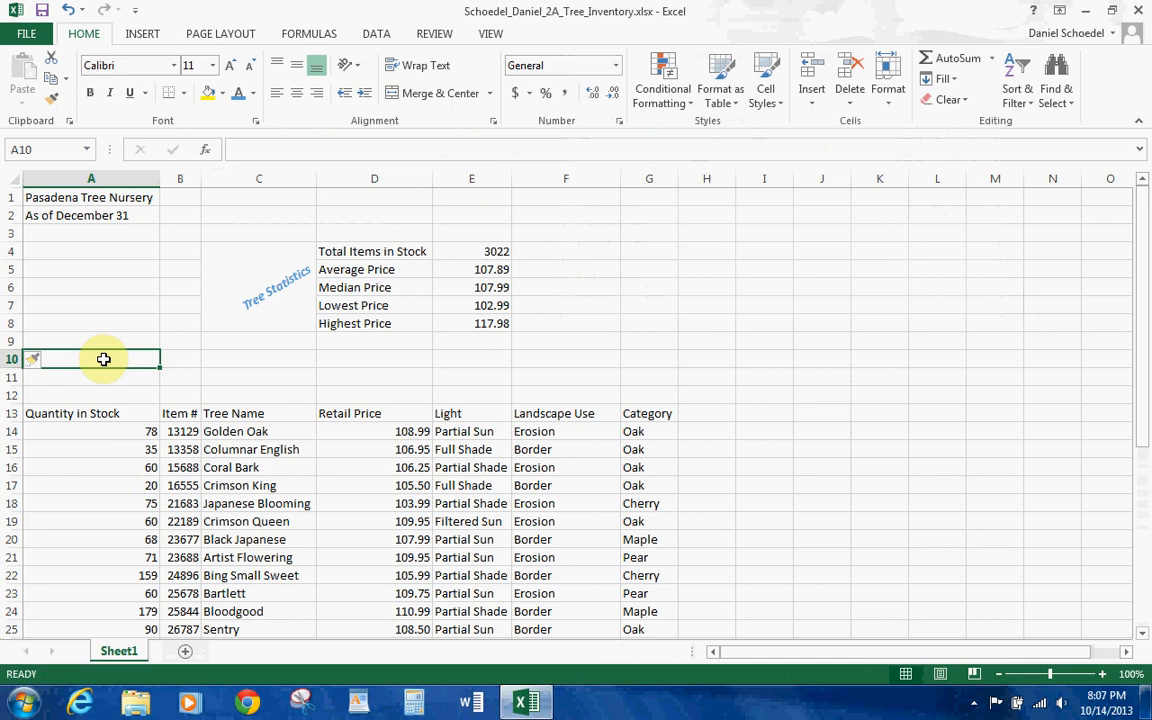
{"action": "type", "text": "Oak "}
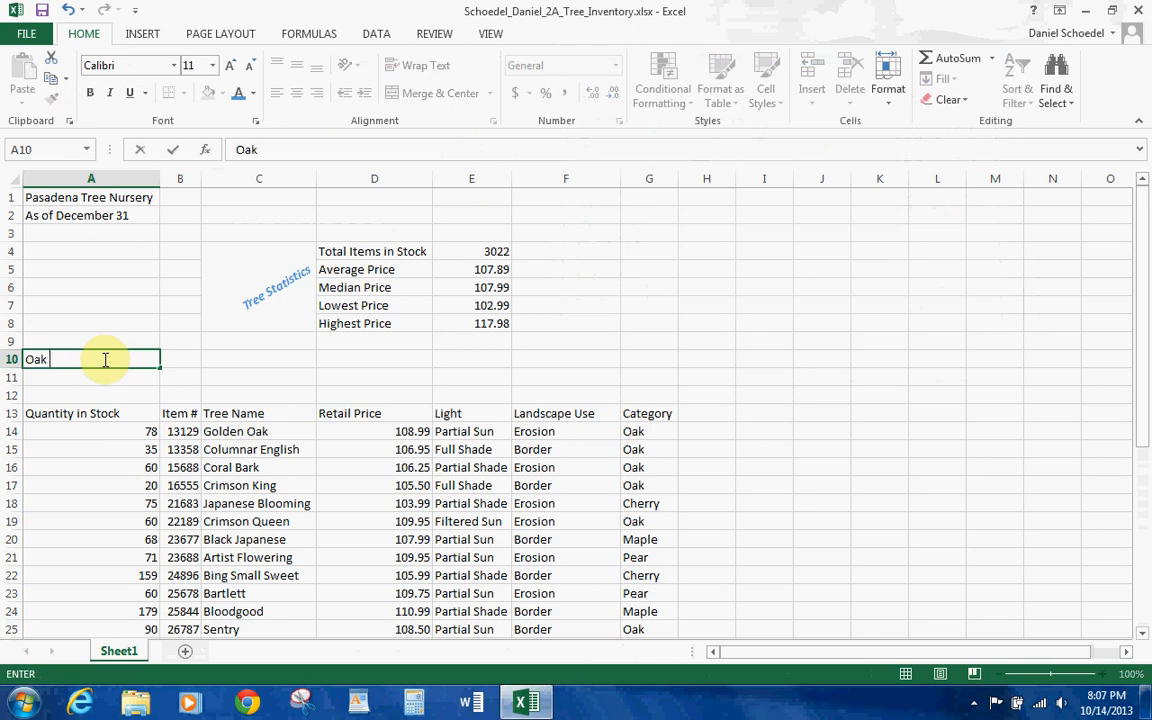
{"action": "type", "text": "Trees"}
{"action": "key", "text": "Tab"}
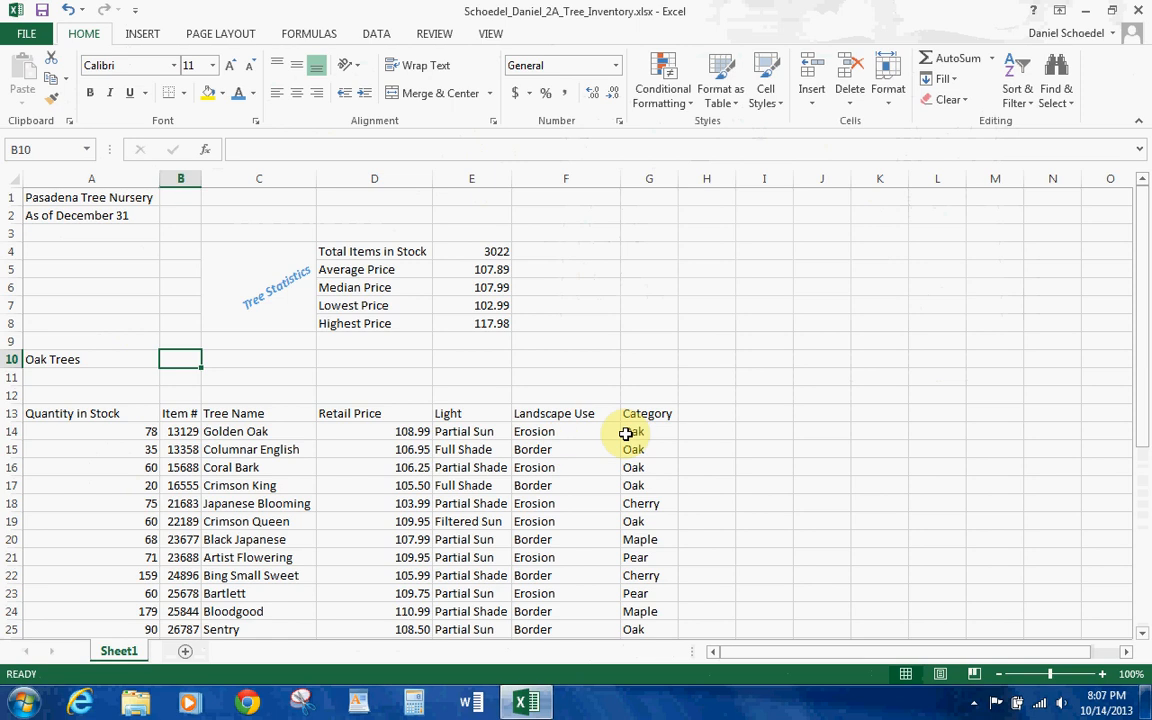
Step: Insert the COUNTIF function into B10 from the Statistical functions
{"action": "left_click", "coordinate": [309, 34]}
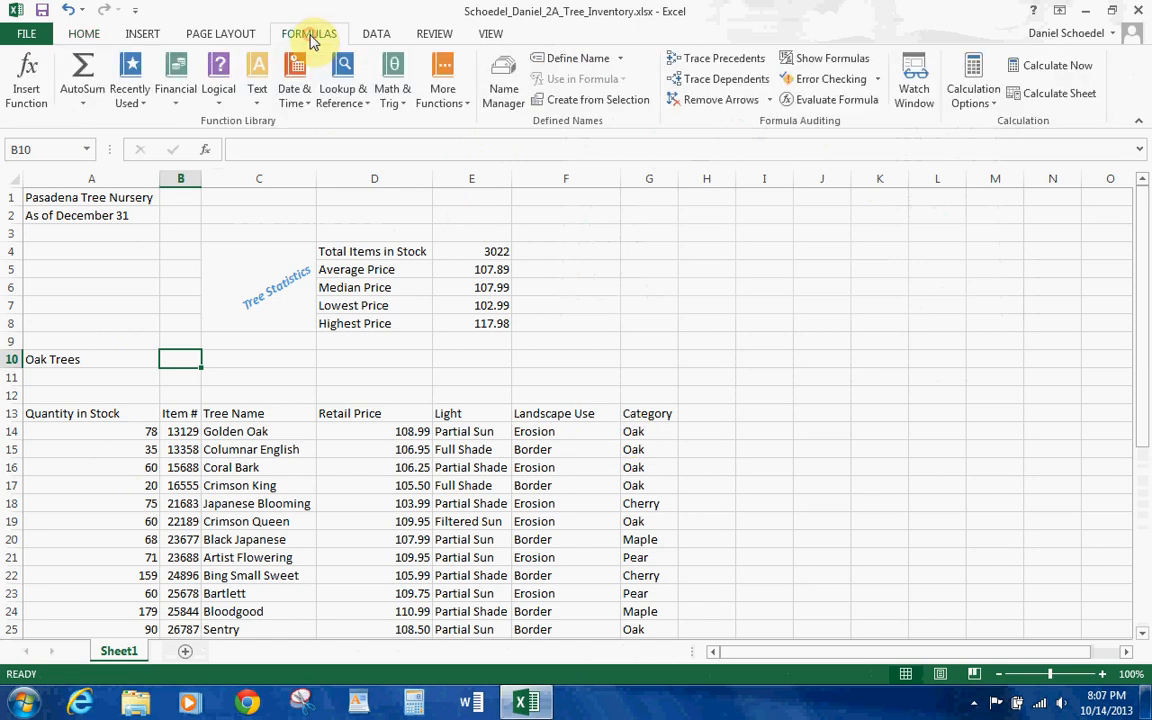
{"action": "left_click", "coordinate": [465, 103]}
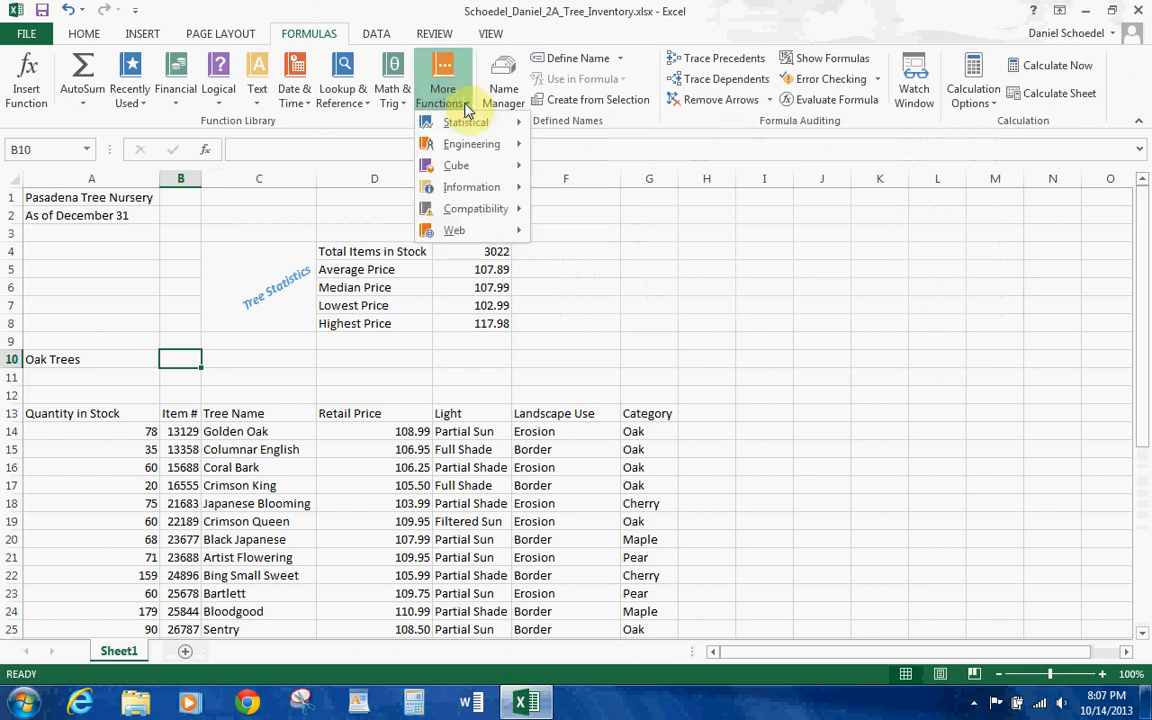
{"action": "mouse_move", "coordinate": [465, 122]}
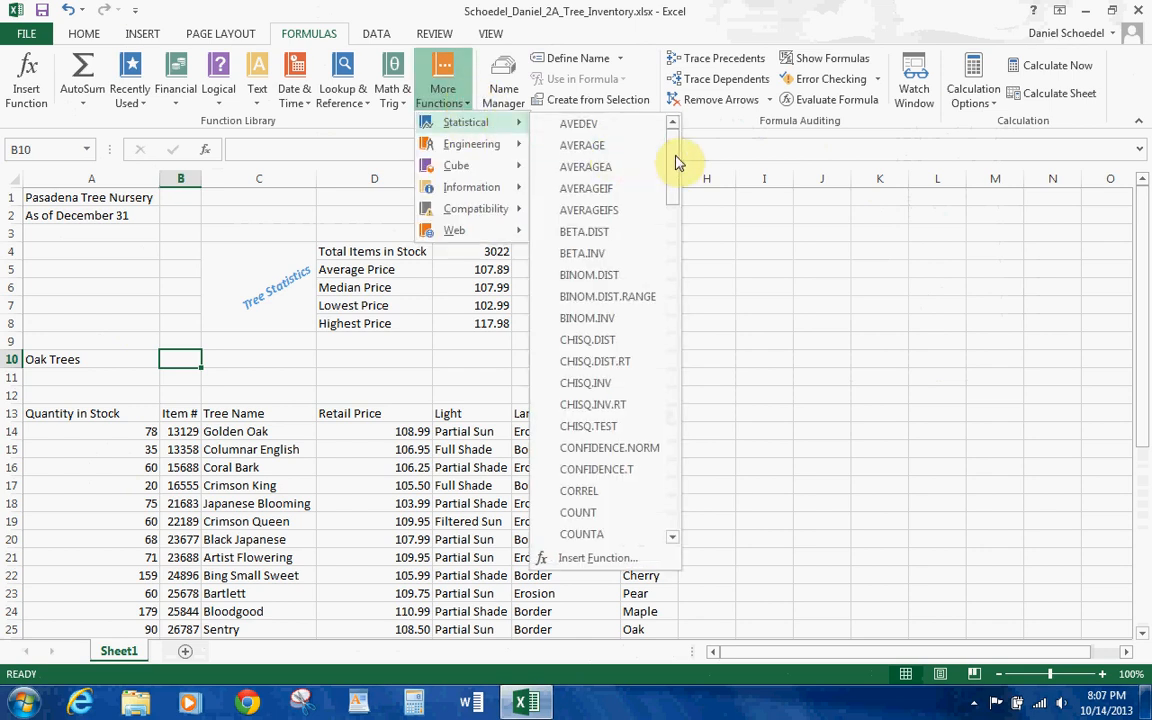
{"action": "left_click", "coordinate": [673, 538]}
{"action": "left_click", "coordinate": [673, 538]}
{"action": "left_click", "coordinate": [630, 536]}
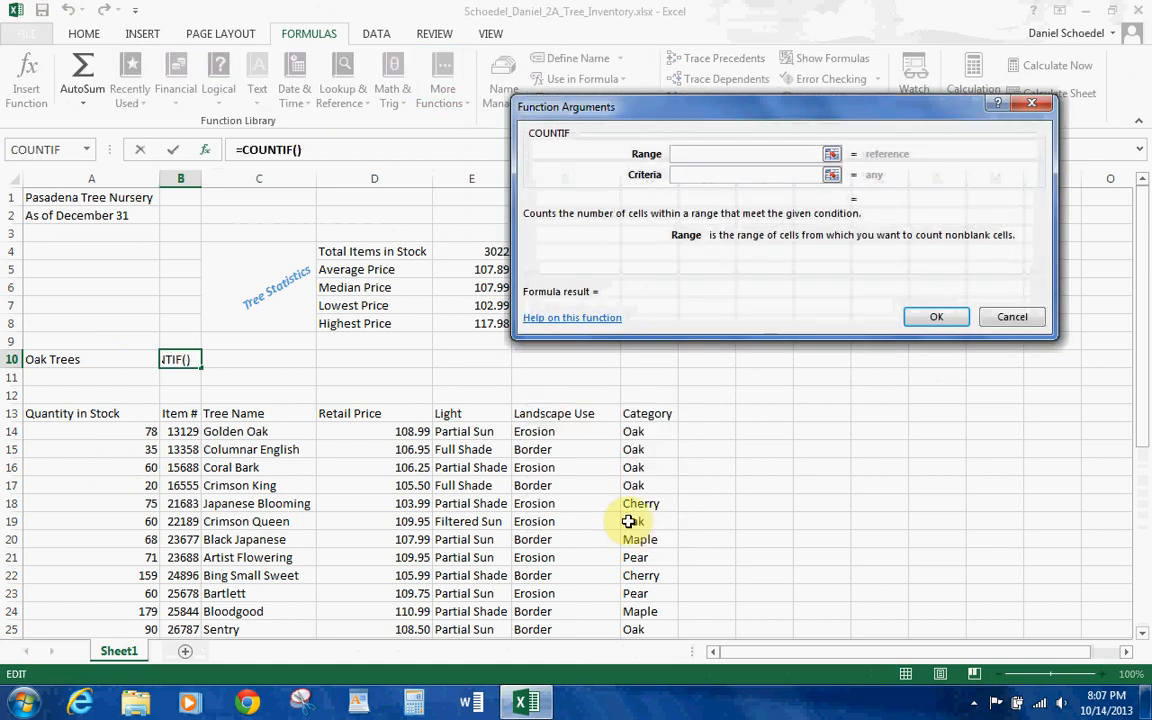
Step: Set COUNTIF range G14:G42 and criterion Oak, giving a count of 13
{"action": "left_click", "coordinate": [638, 432]}
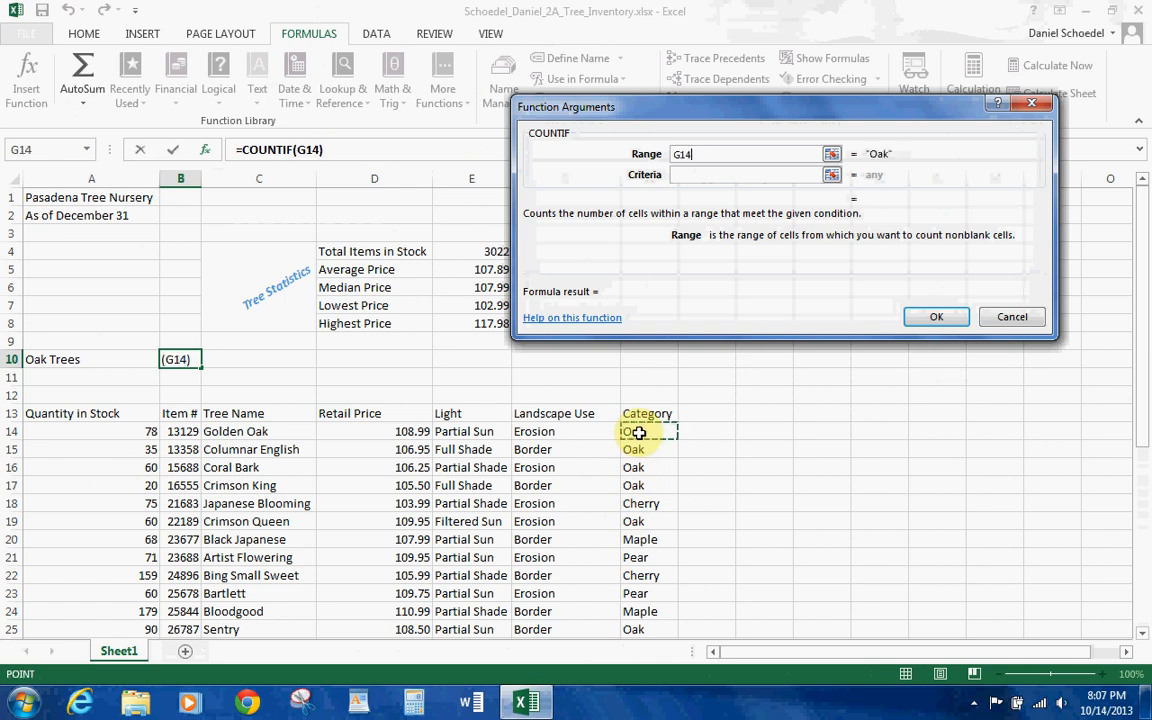
{"action": "key", "text": "shift+Down"}
{"action": "key", "text": "shift+Down"}
{"action": "key", "text": "shift+Down"}
{"action": "key", "text": "shift+Down"}
{"action": "key", "text": "shift+Down"}
{"action": "key", "text": "shift+Down"}
{"action": "key", "text": "shift+Down"}
{"action": "key", "text": "shift+Down"}
{"action": "key", "text": "shift+Down"}
{"action": "key", "text": "shift+Down"}
{"action": "key", "text": "shift+Down"}
{"action": "key", "text": "shift+Down"}
{"action": "key", "text": "shift+Down"}
{"action": "key", "text": "shift+Down"}
{"action": "key", "text": "shift+Down"}
{"action": "key", "text": "shift+Down"}
{"action": "key", "text": "shift+Down"}
{"action": "key", "text": "shift+Down"}
{"action": "key", "text": "shift+Down"}
{"action": "key", "text": "shift+Down"}
{"action": "key", "text": "shift+Down"}
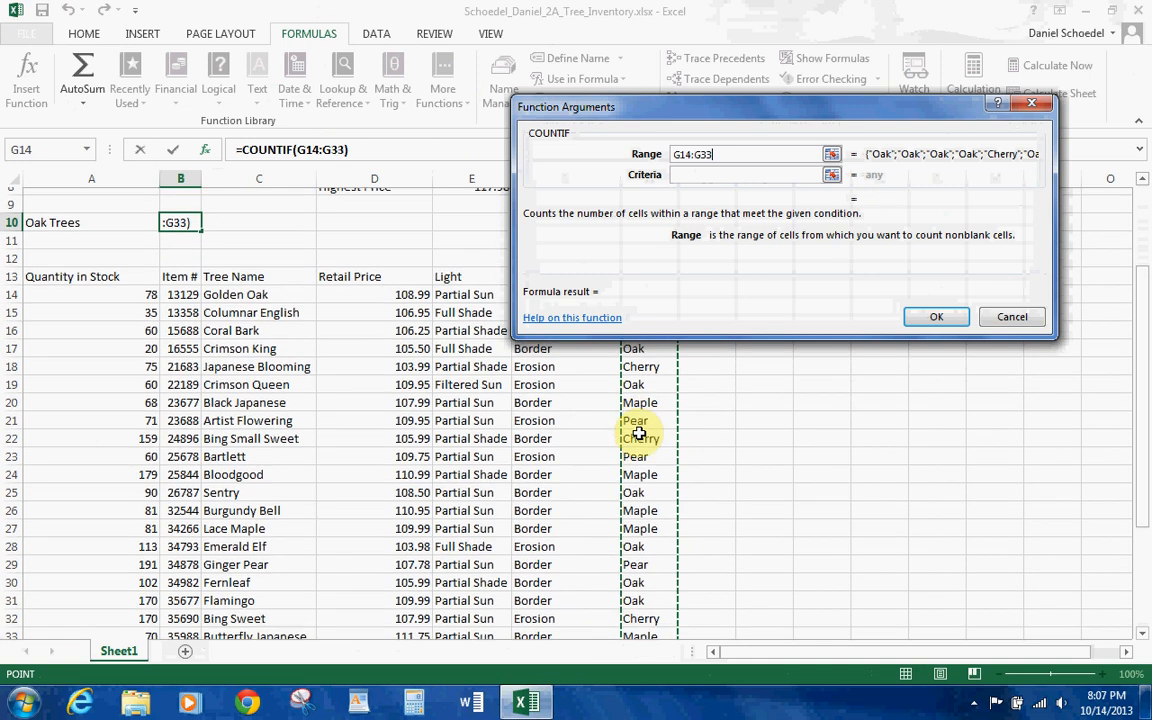
{"action": "key", "text": "shift+Down"}
{"action": "key", "text": "shift+Down"}
{"action": "key", "text": "shift+Down"}
{"action": "key", "text": "shift+Down"}
{"action": "key", "text": "shift+Down"}
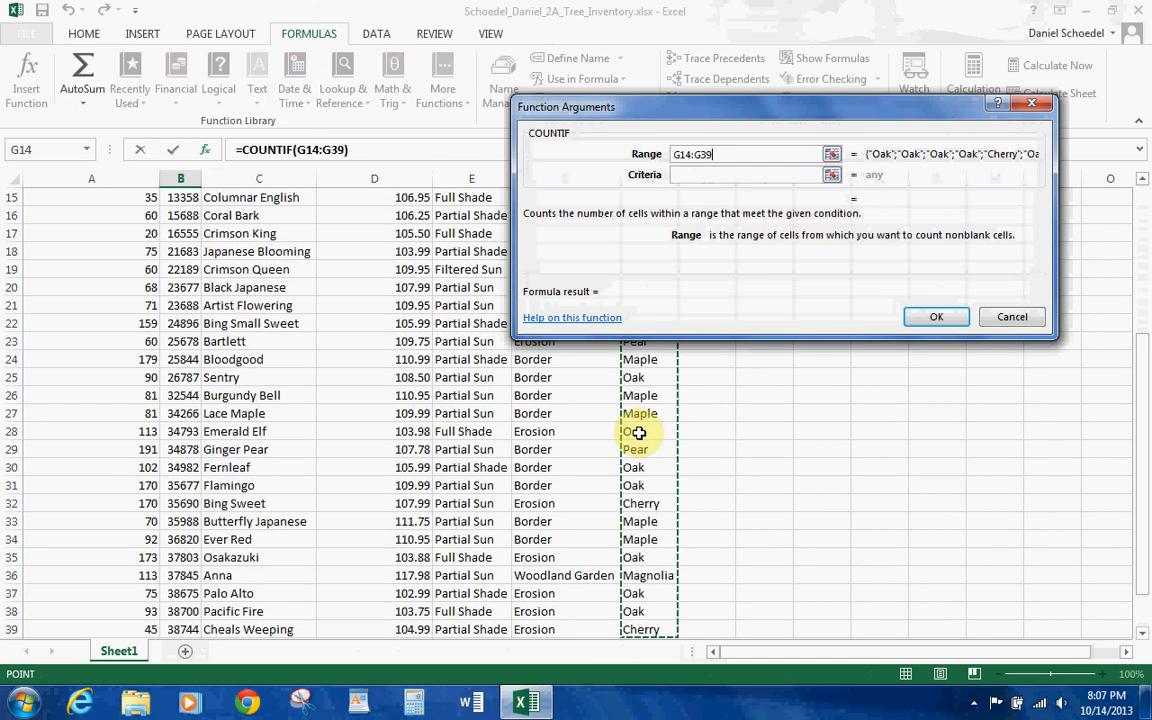
{"action": "key", "text": "shift+Down"}
{"action": "key", "text": "shift+Down"}
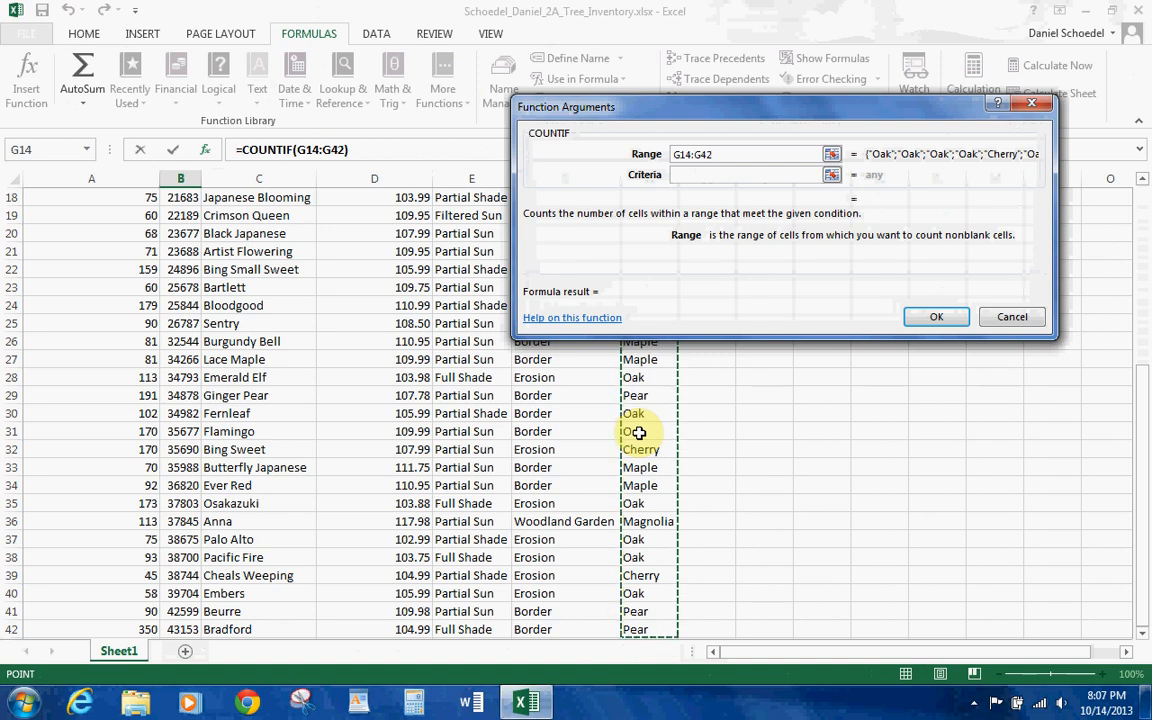
{"action": "left_click", "coordinate": [704, 177]}
{"action": "type", "text": "Oak"}
{"action": "key", "text": "Tab"}
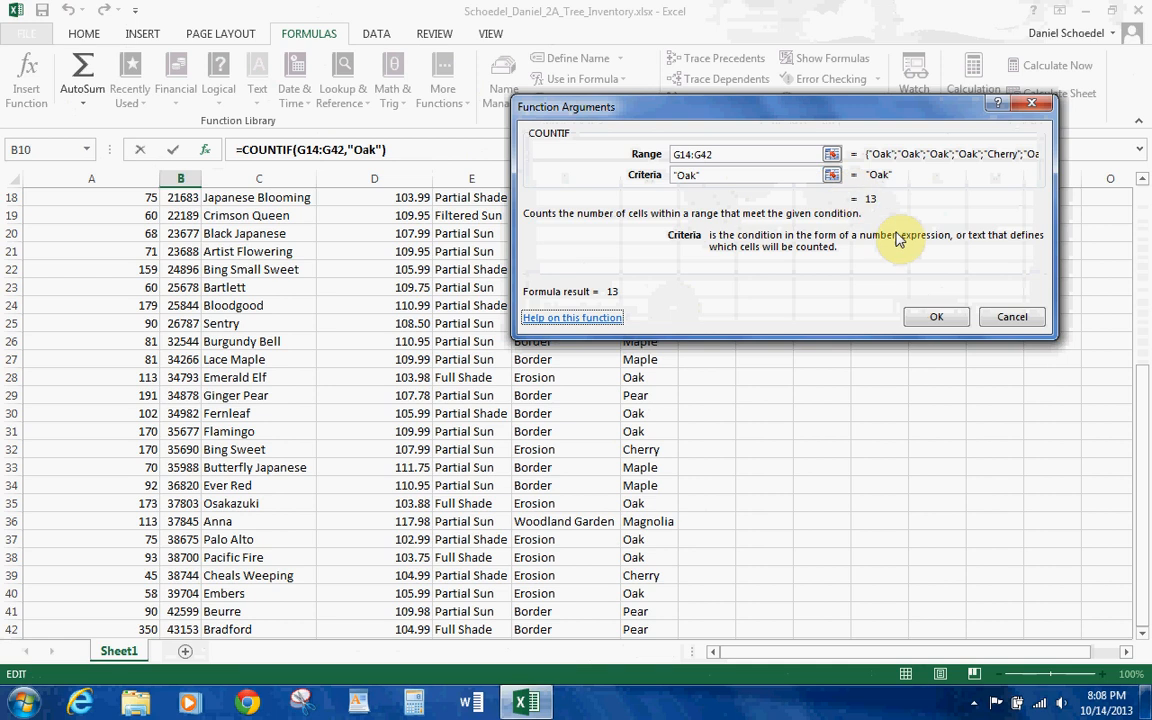
{"action": "left_click", "coordinate": [940, 318]}
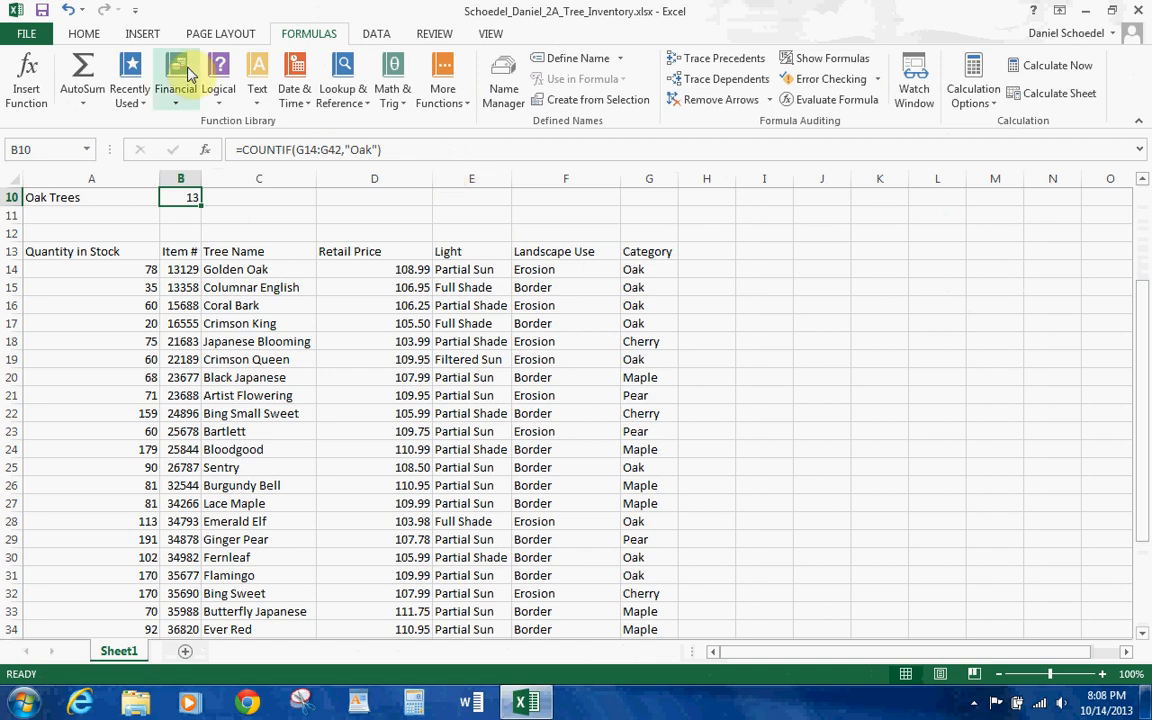
Step: Left-align the Oak count in B10 and add the heading 'Stock Level' in H13
{"action": "left_click", "coordinate": [86, 36]}
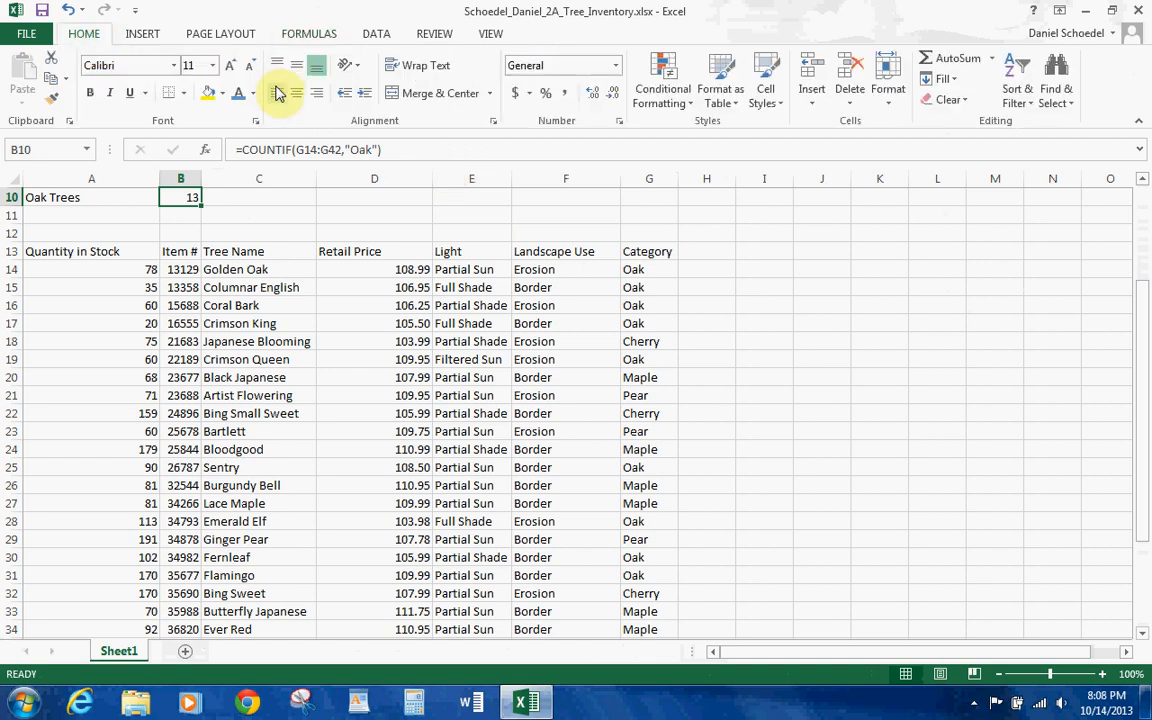
{"action": "left_click", "coordinate": [279, 93]}
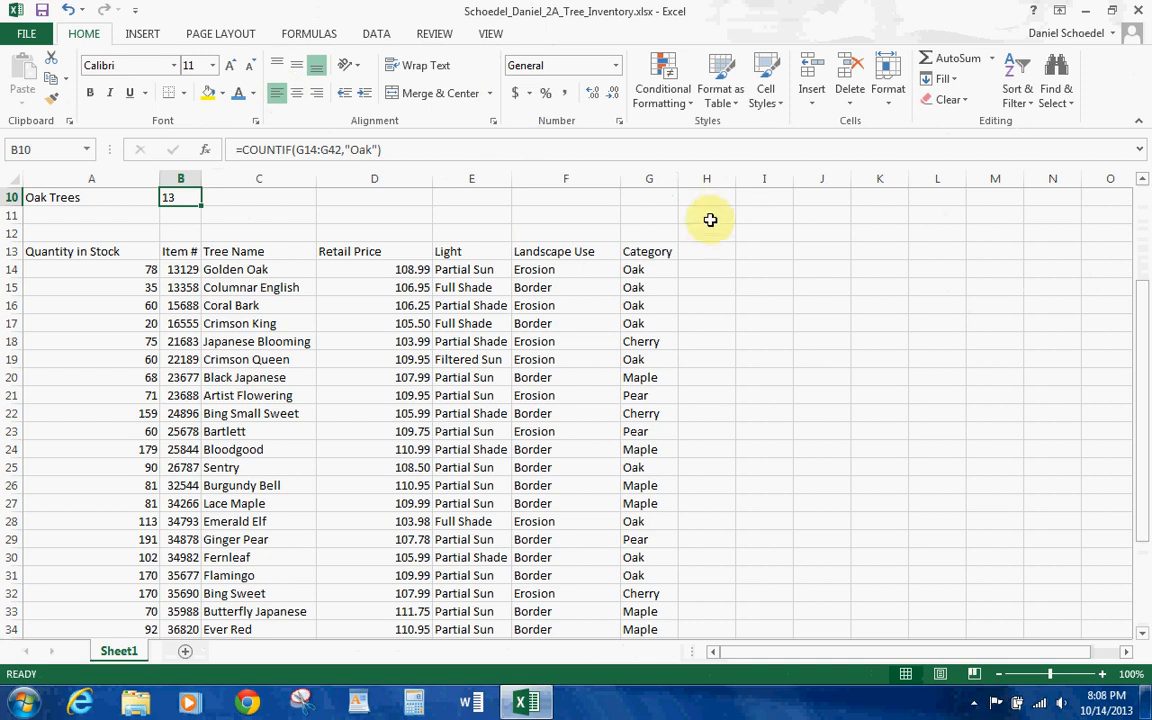
{"action": "left_click", "coordinate": [707, 249]}
{"action": "type", "text": "Stock Level"}
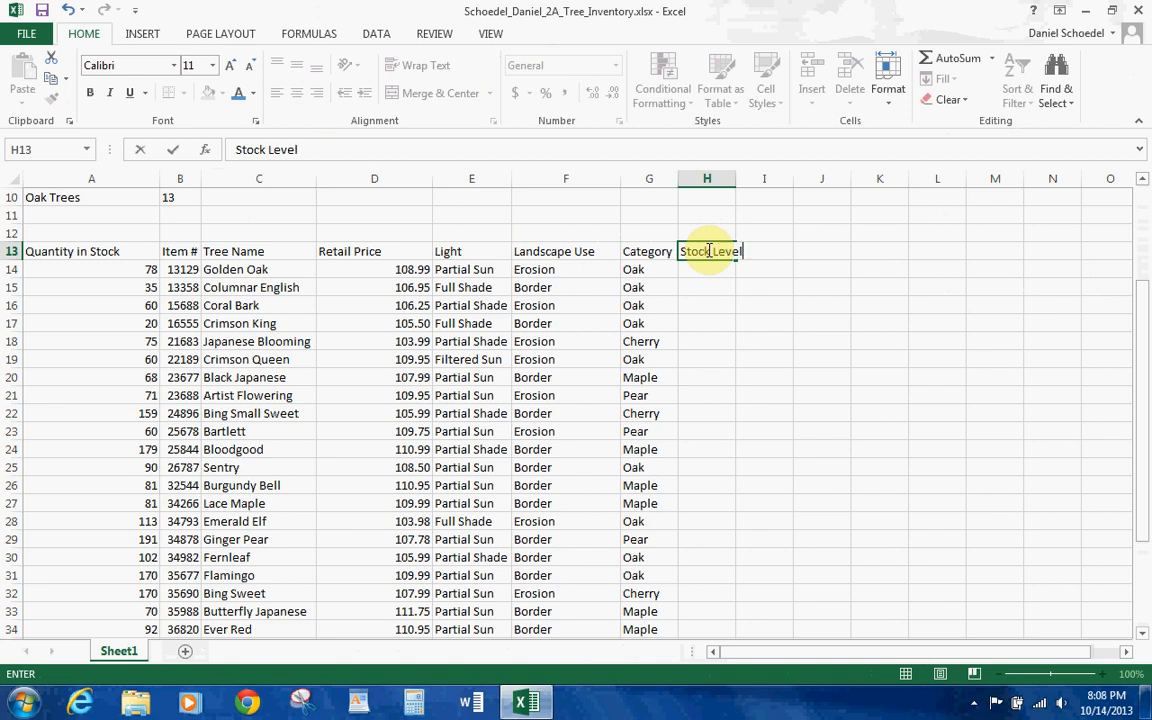
{"action": "key", "text": "Return"}
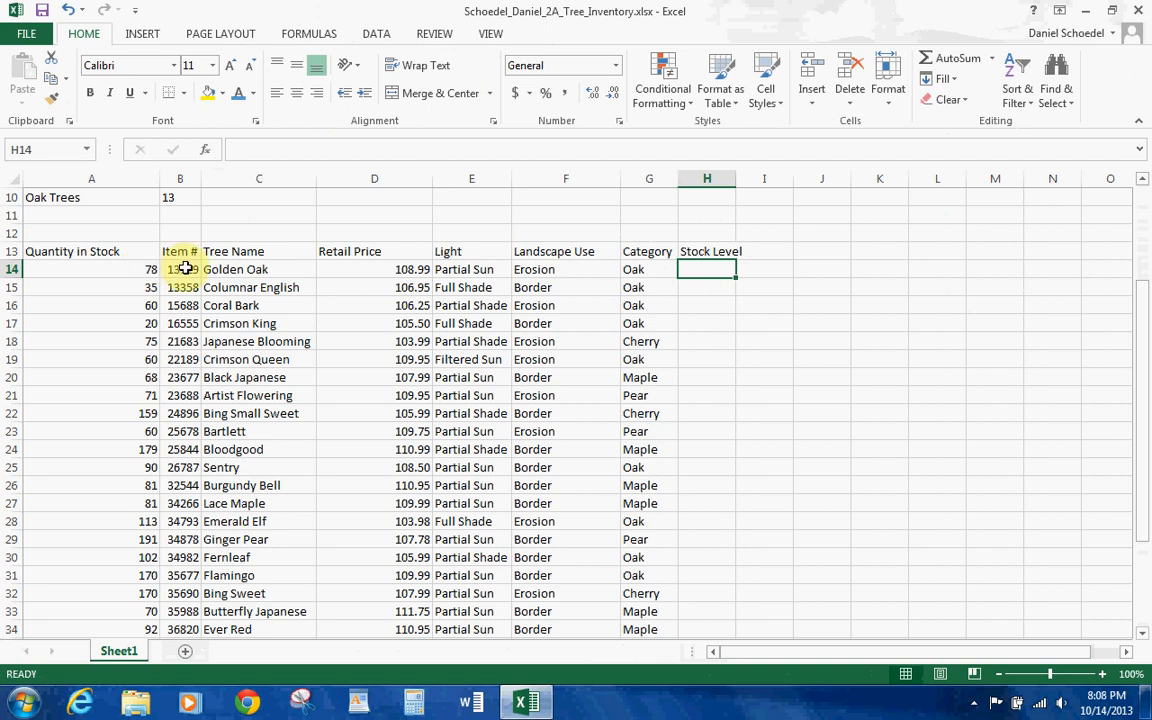
Step: Enter =IF(A14<75,"Order","OK") in H14 using the IF function
{"action": "left_click", "coordinate": [292, 40]}
{"action": "left_click", "coordinate": [212, 66]}
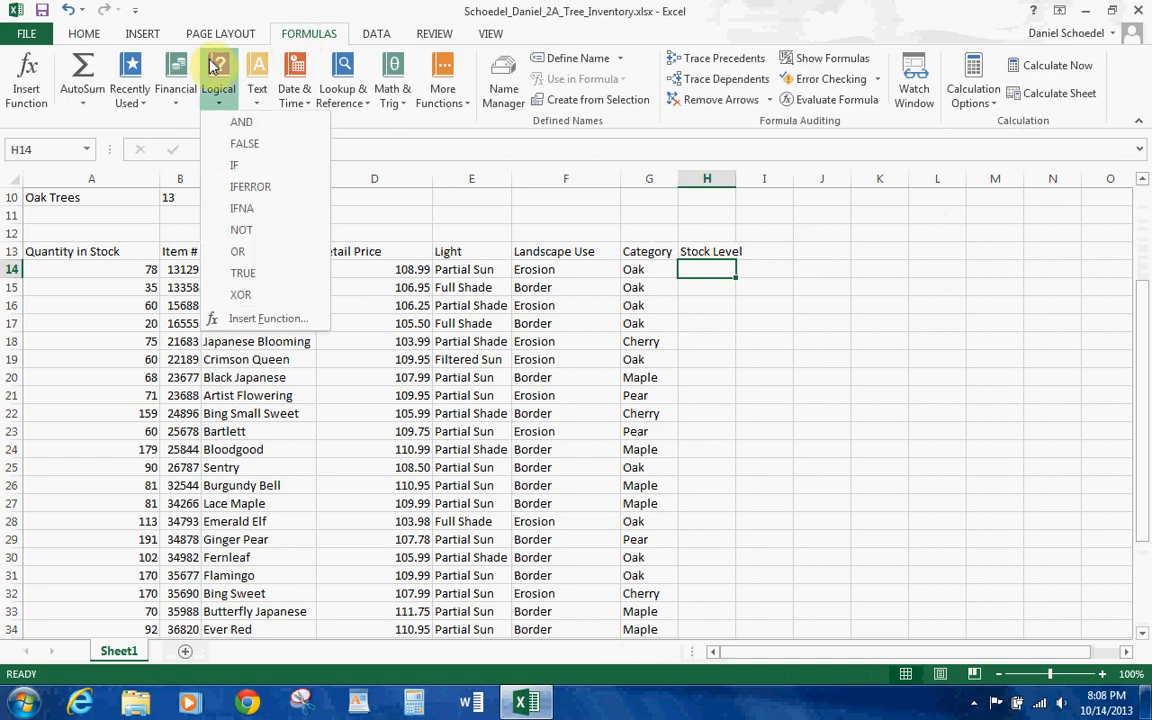
{"action": "left_click", "coordinate": [239, 166]}
{"action": "left_click_drag", "start_coordinate": [793, 158], "coordinate": [800, 95]}
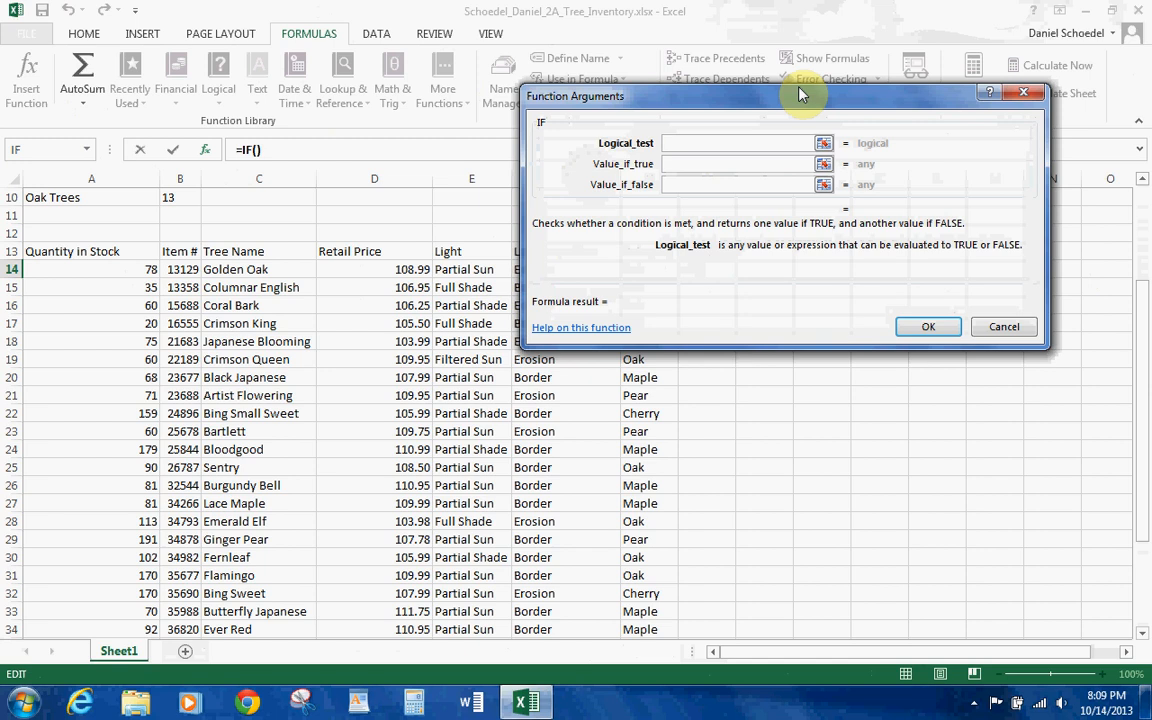
{"action": "type", "text": "a14 <75"}
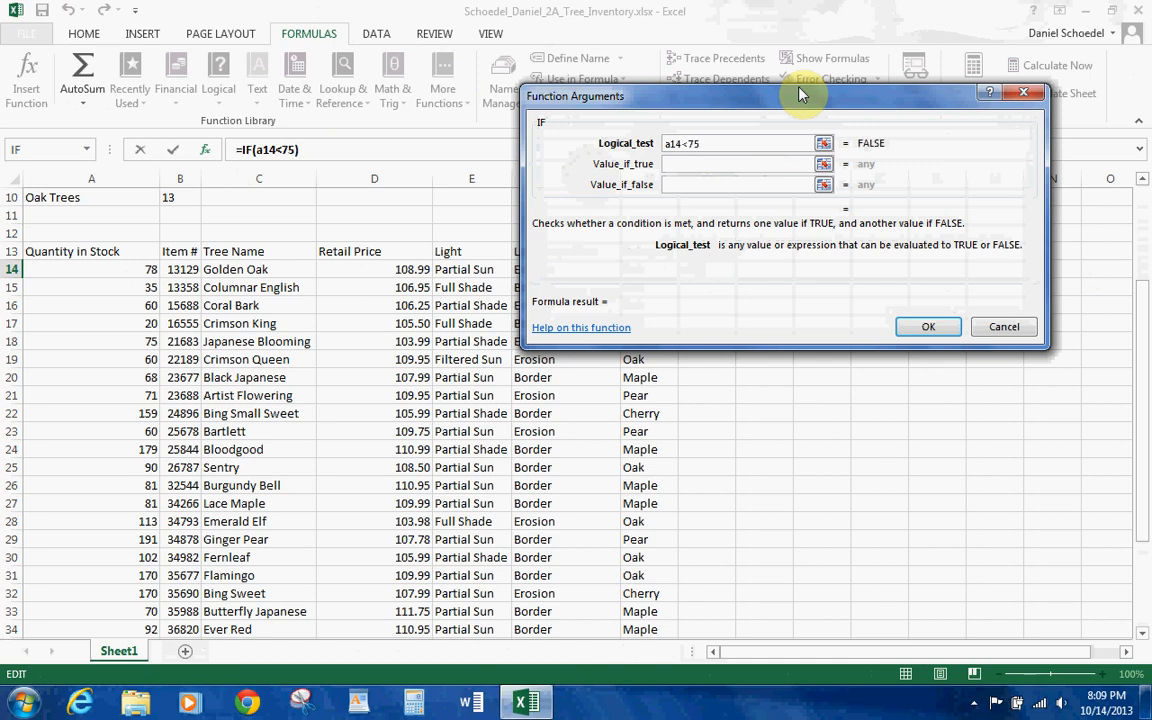
{"action": "key", "text": "Tab"}
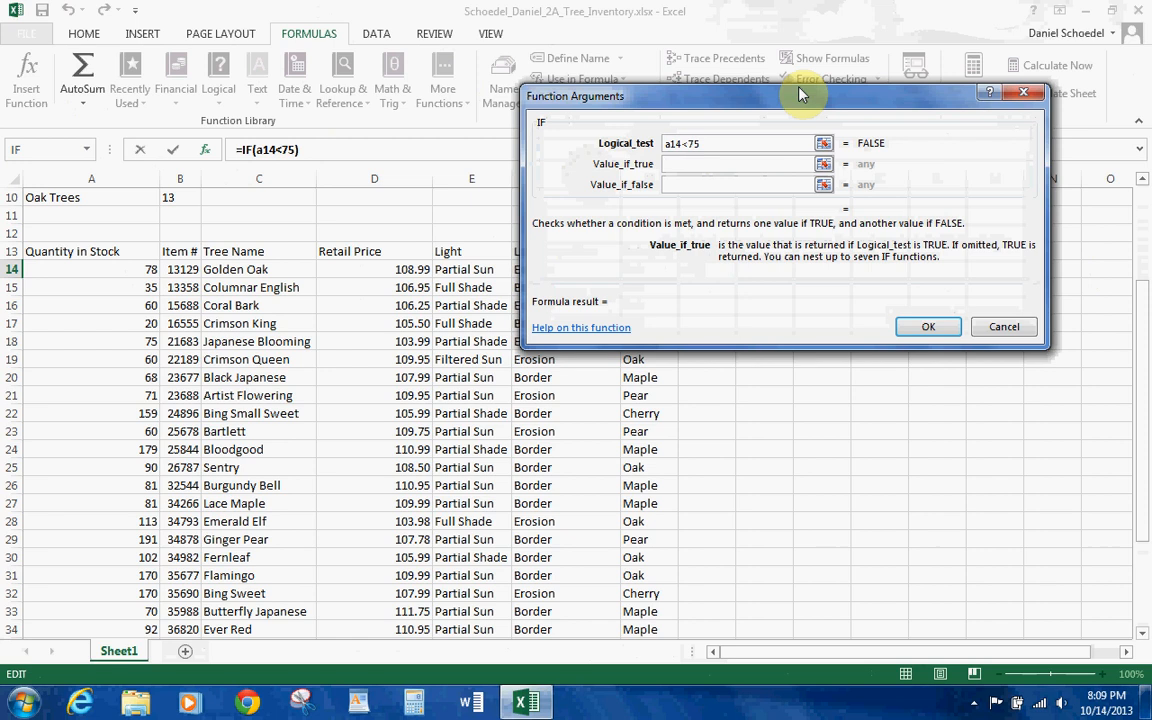
{"action": "type", "text": "Order"}
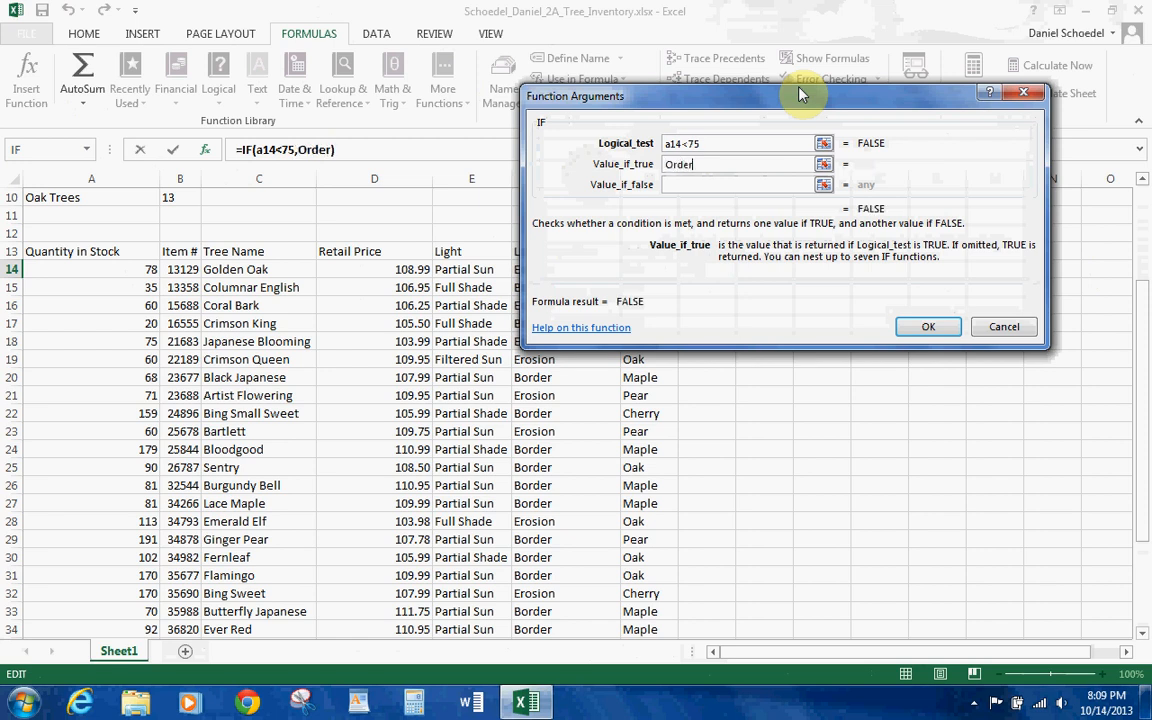
{"action": "key", "text": "Tab"}
{"action": "type", "text": "OK"}
{"action": "key", "text": "Tab"}
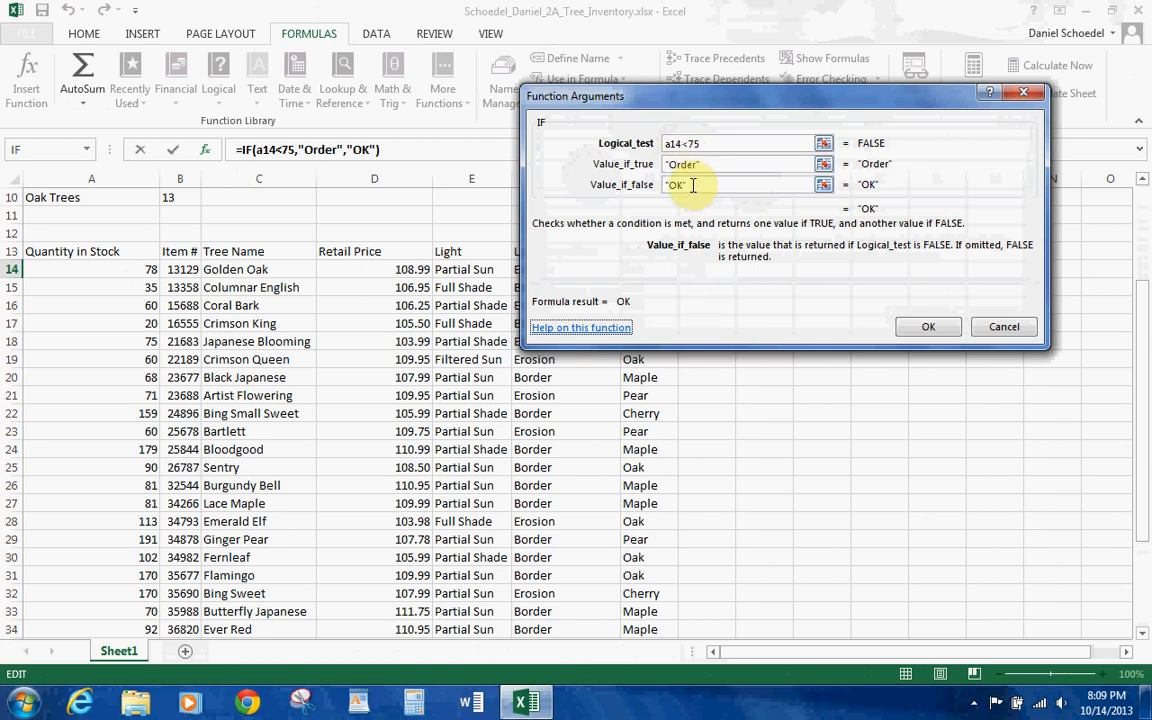
{"action": "left_click", "coordinate": [932, 329]}
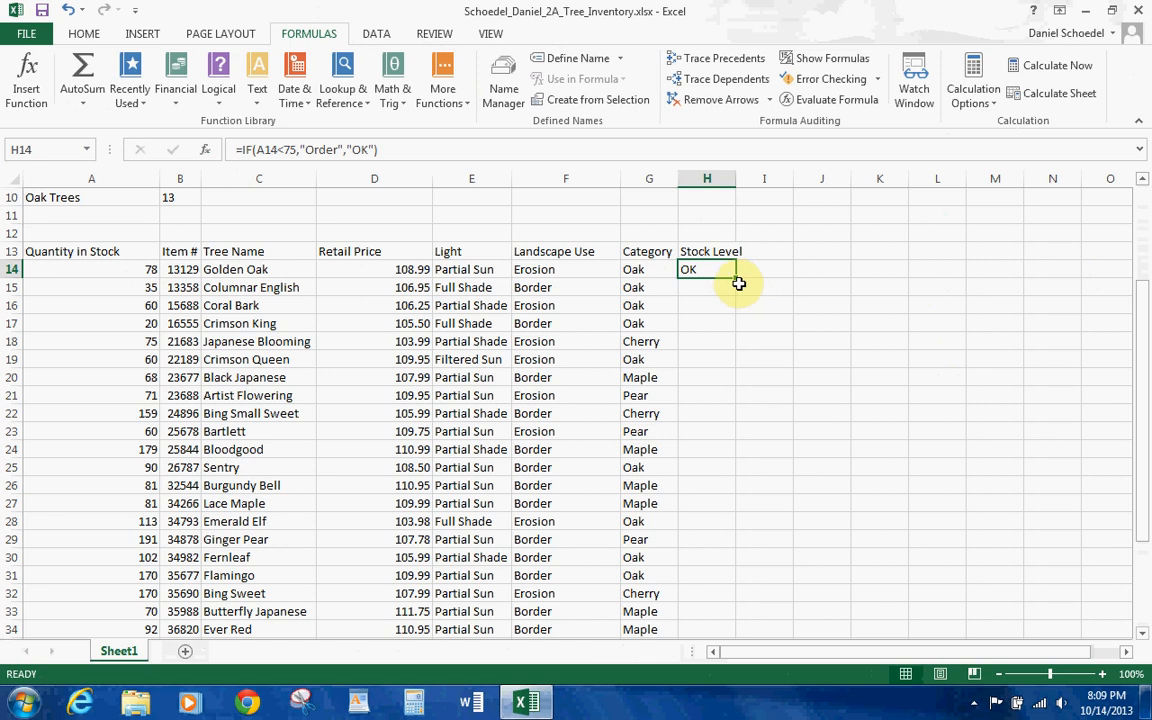
Step: Fill the Stock Level IF formula from H14 down to H42, marking each tree OK or Order
{"action": "double_click", "coordinate": [736, 279]}
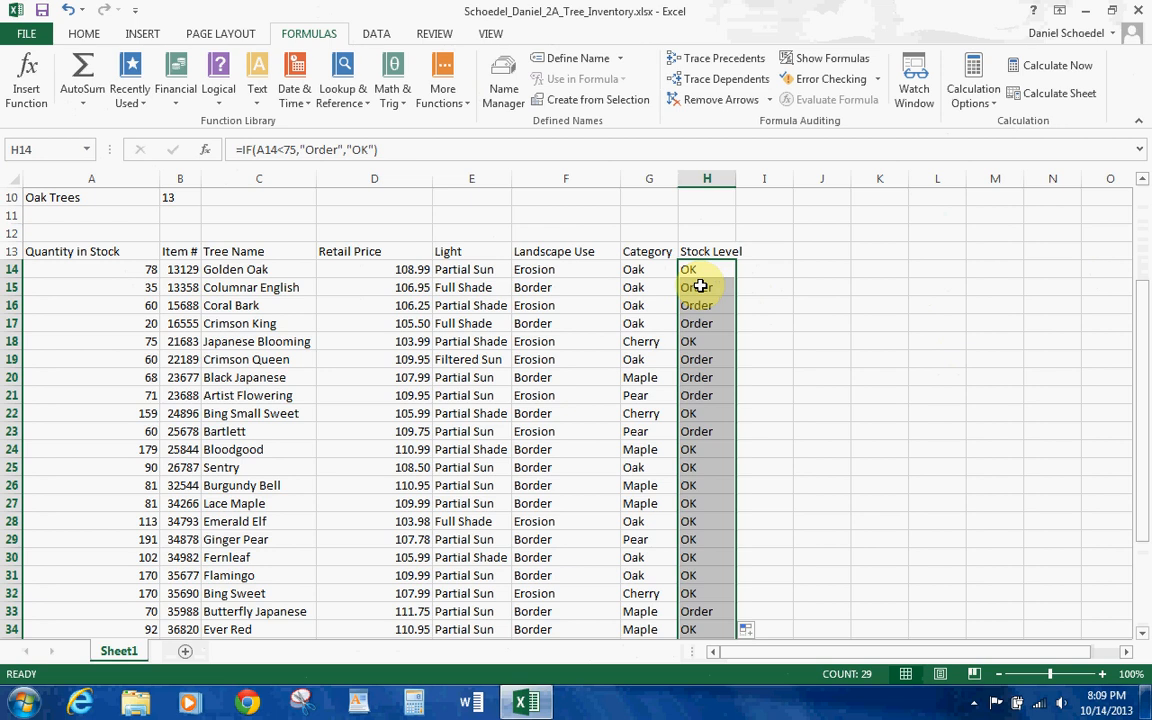
Step: Start an Equal To highlight rule for Stock Level cells with the value 'Order'
{"action": "left_click", "coordinate": [90, 36]}
{"action": "left_click", "coordinate": [672, 90]}
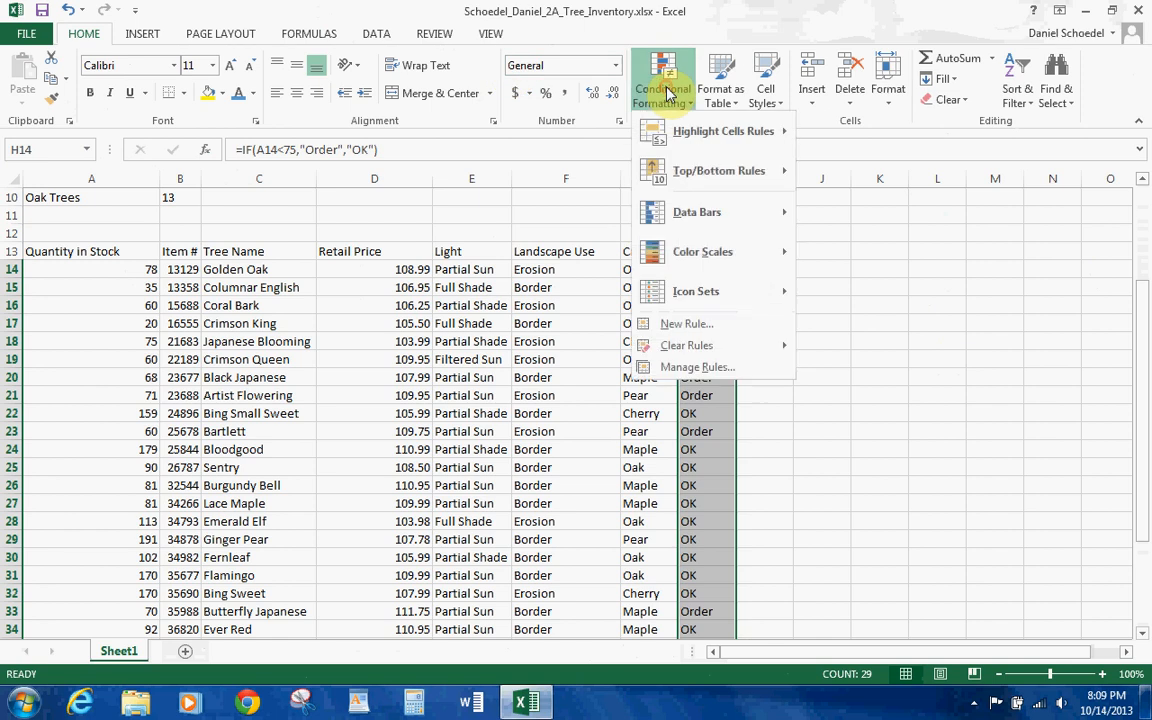
{"action": "left_click", "coordinate": [680, 93]}
{"action": "left_click", "coordinate": [660, 100]}
{"action": "mouse_move", "coordinate": [686, 139]}
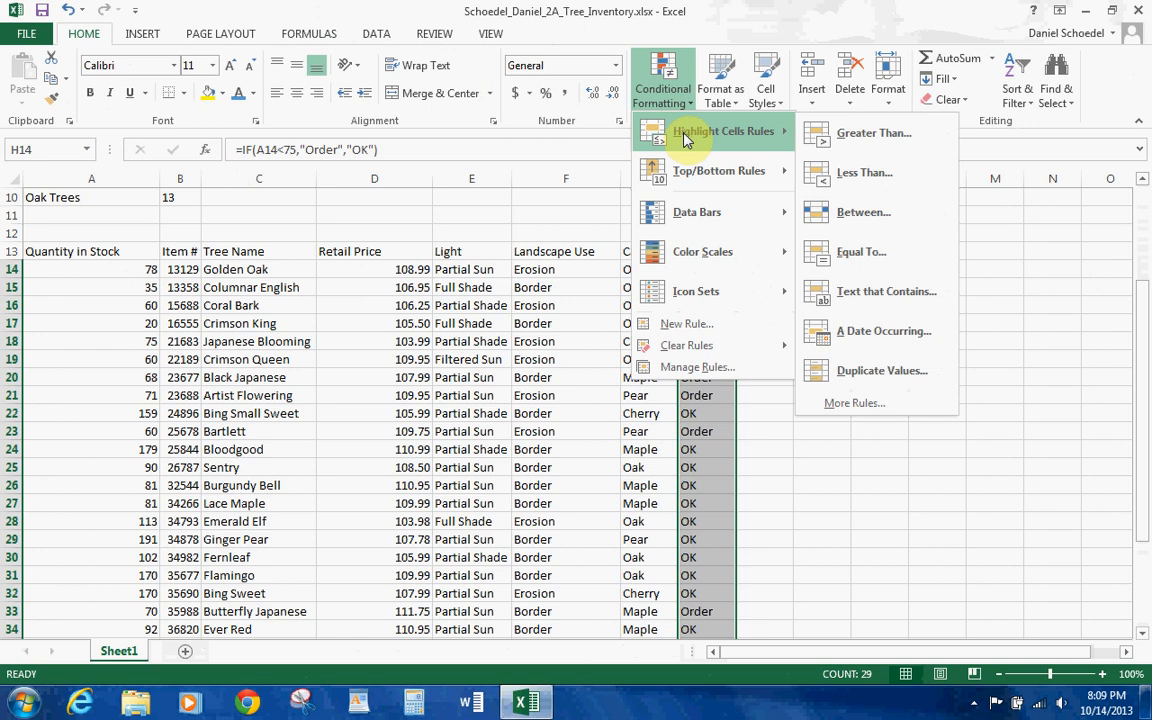
{"action": "left_click", "coordinate": [897, 241]}
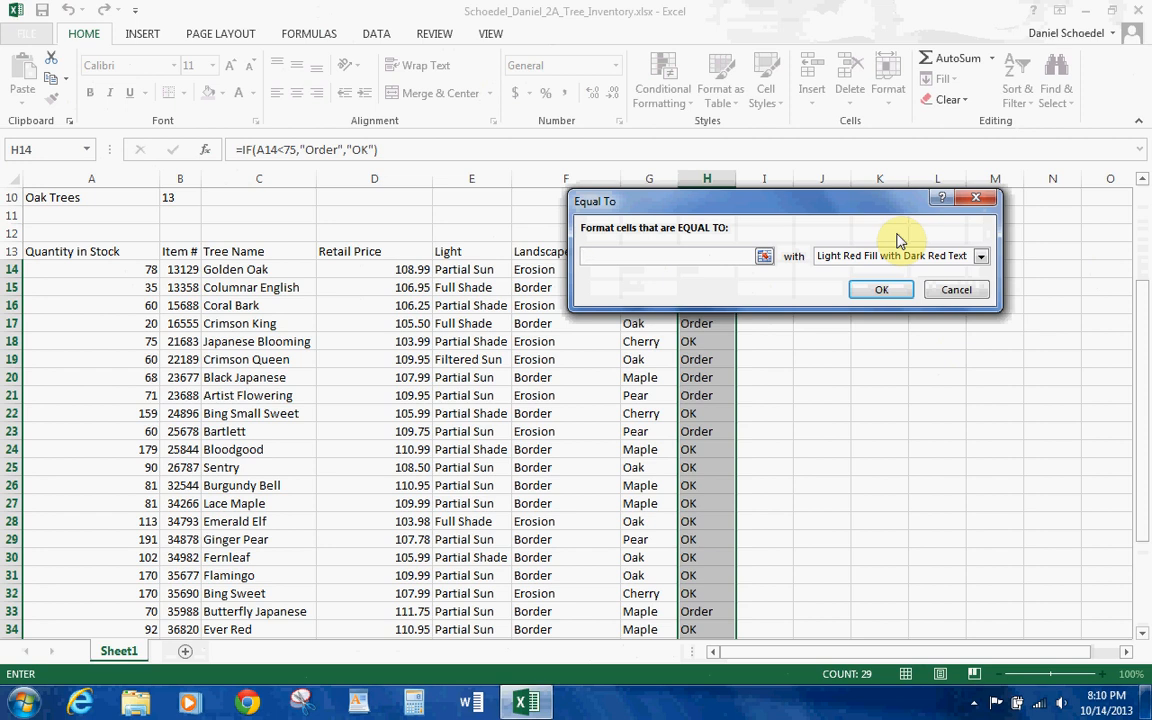
{"action": "type", "text": "Order"}
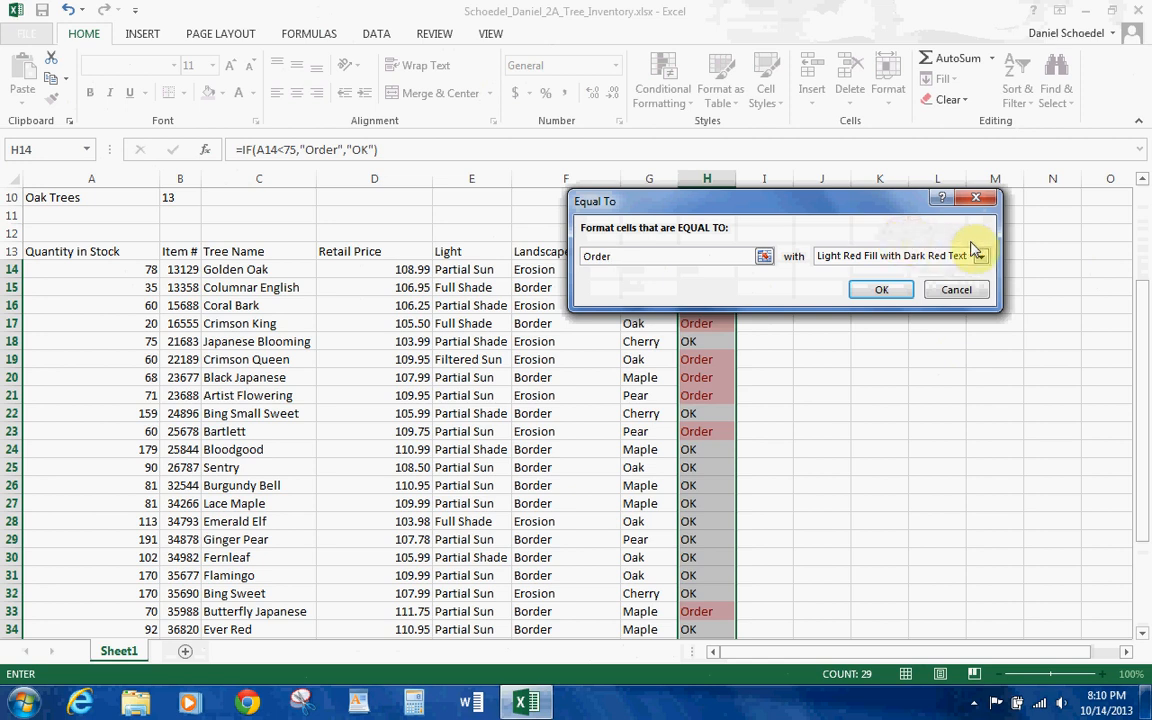
{"action": "left_click", "coordinate": [981, 258]}
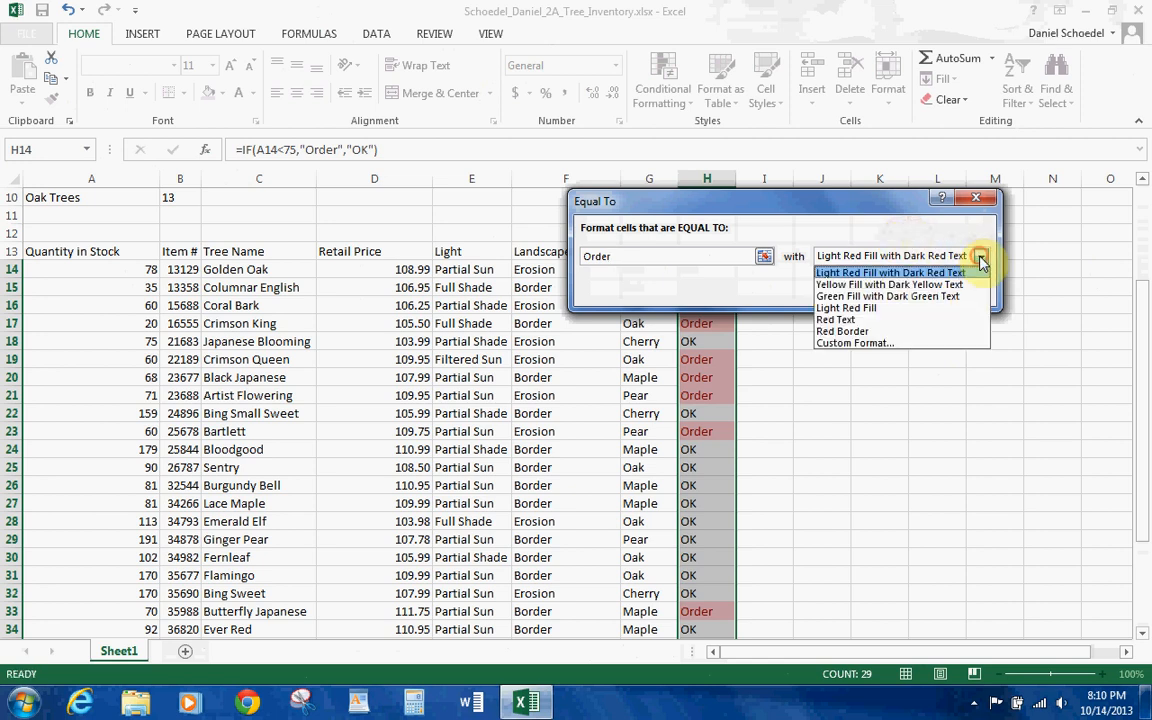
Step: Give the Order rule a custom bold italic green font and apply it to column H
{"action": "left_click", "coordinate": [877, 343]}
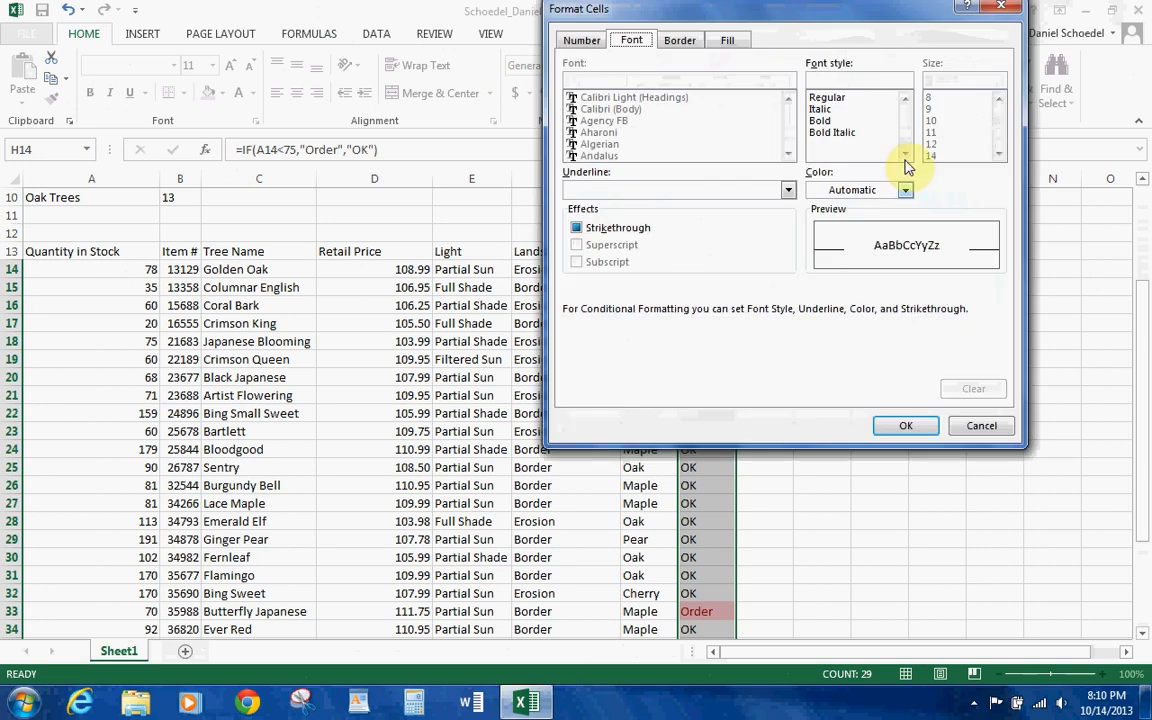
{"action": "left_click", "coordinate": [843, 133]}
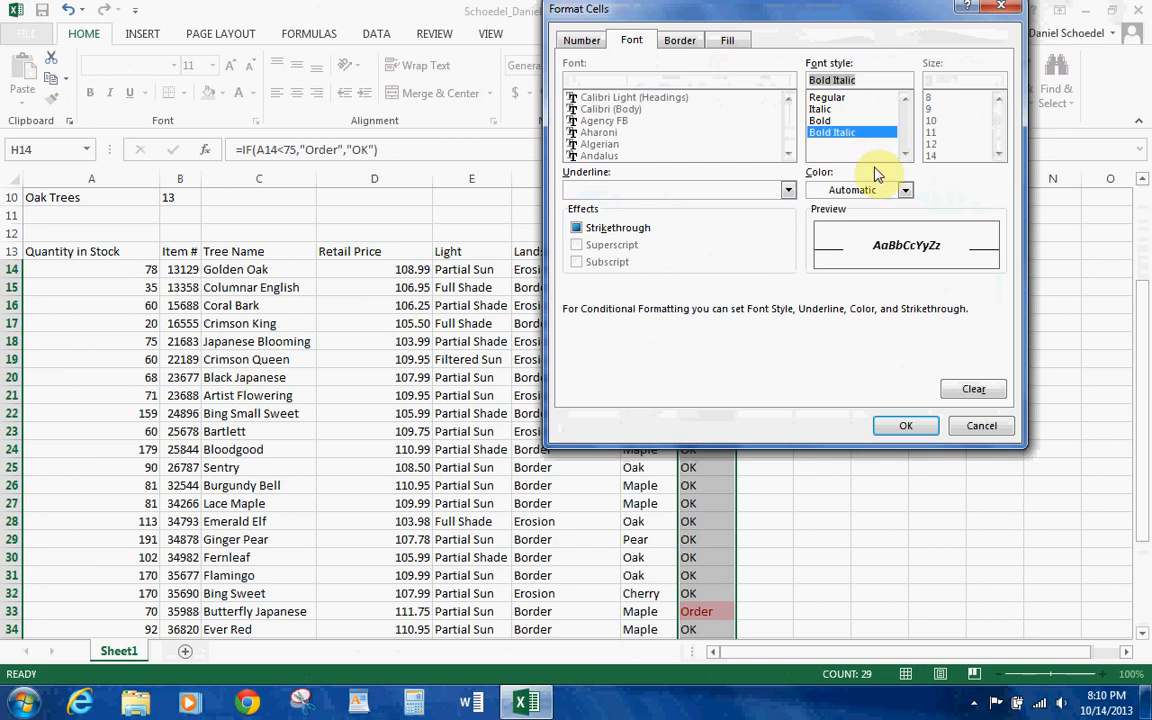
{"action": "left_click", "coordinate": [905, 192]}
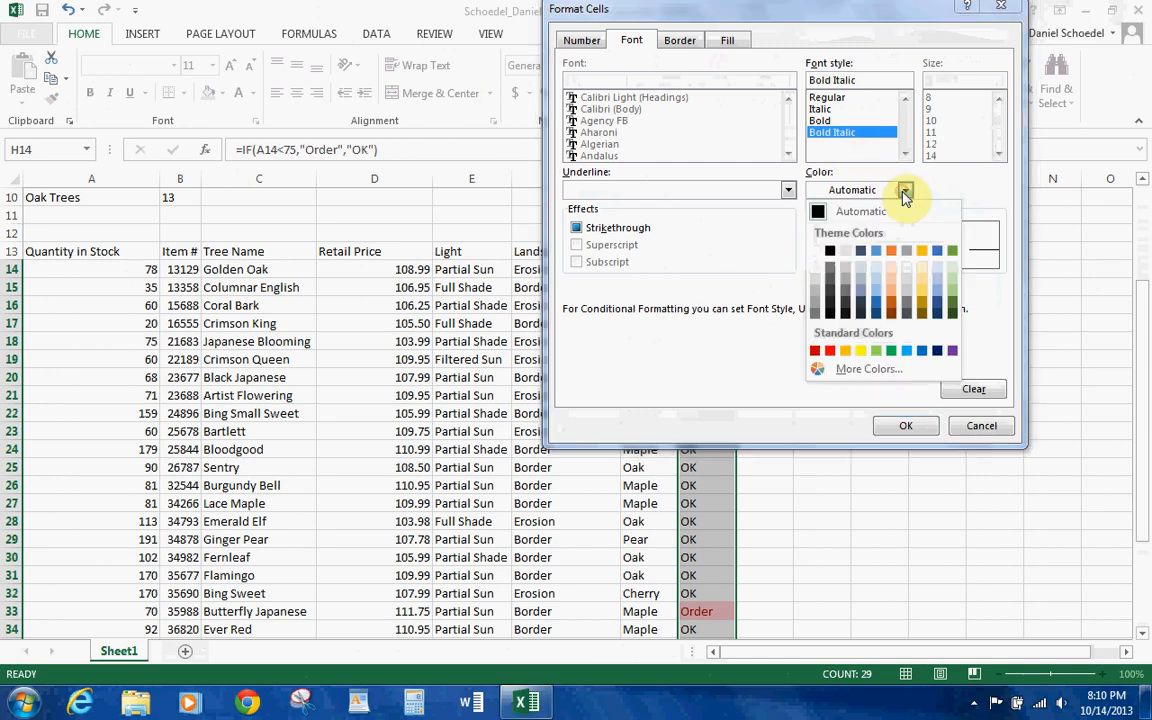
{"action": "left_click", "coordinate": [953, 251]}
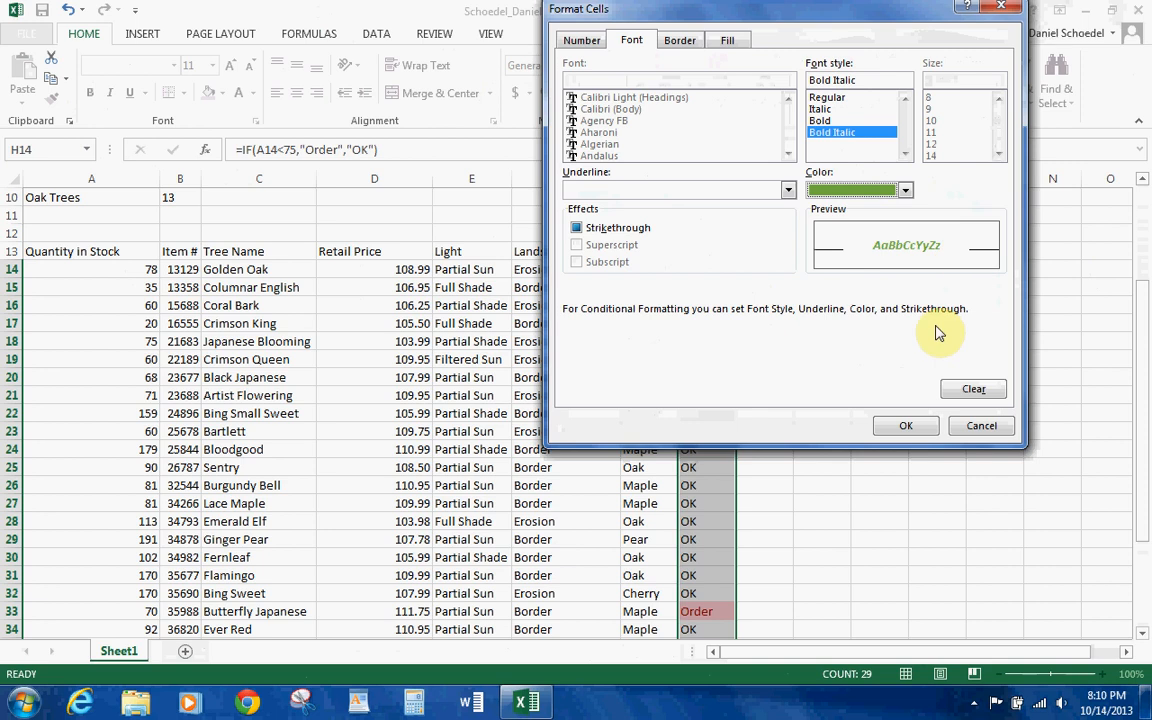
{"action": "left_click", "coordinate": [918, 425]}
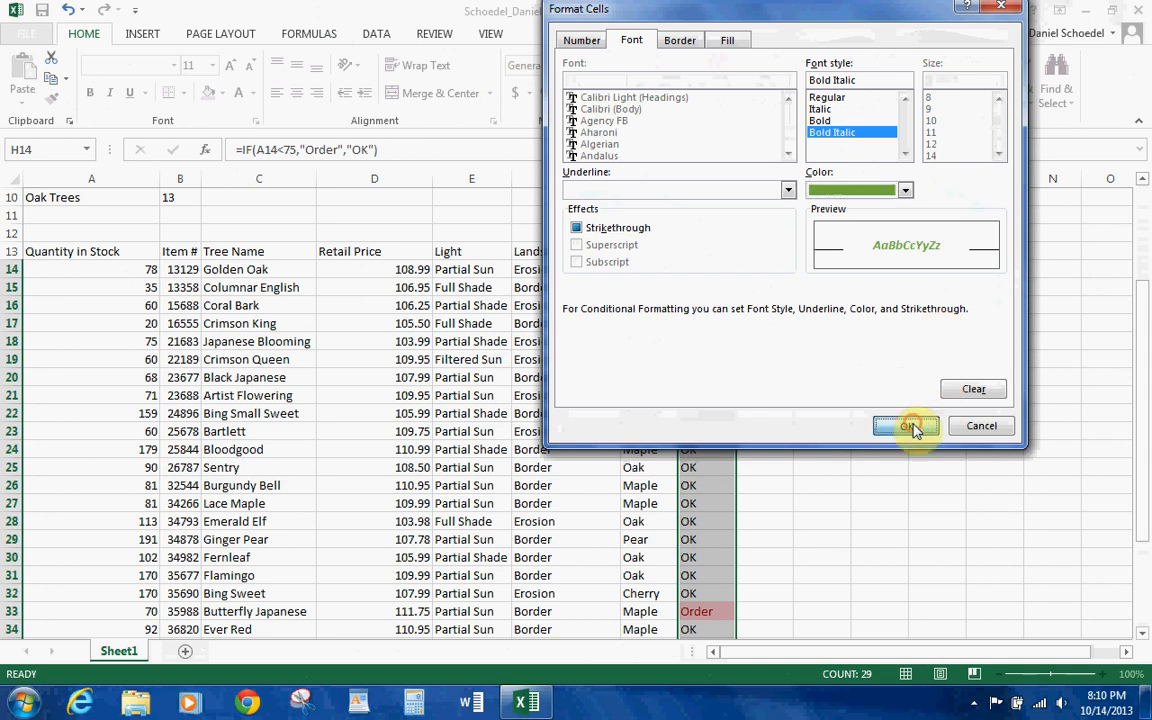
{"action": "left_click", "coordinate": [880, 290]}
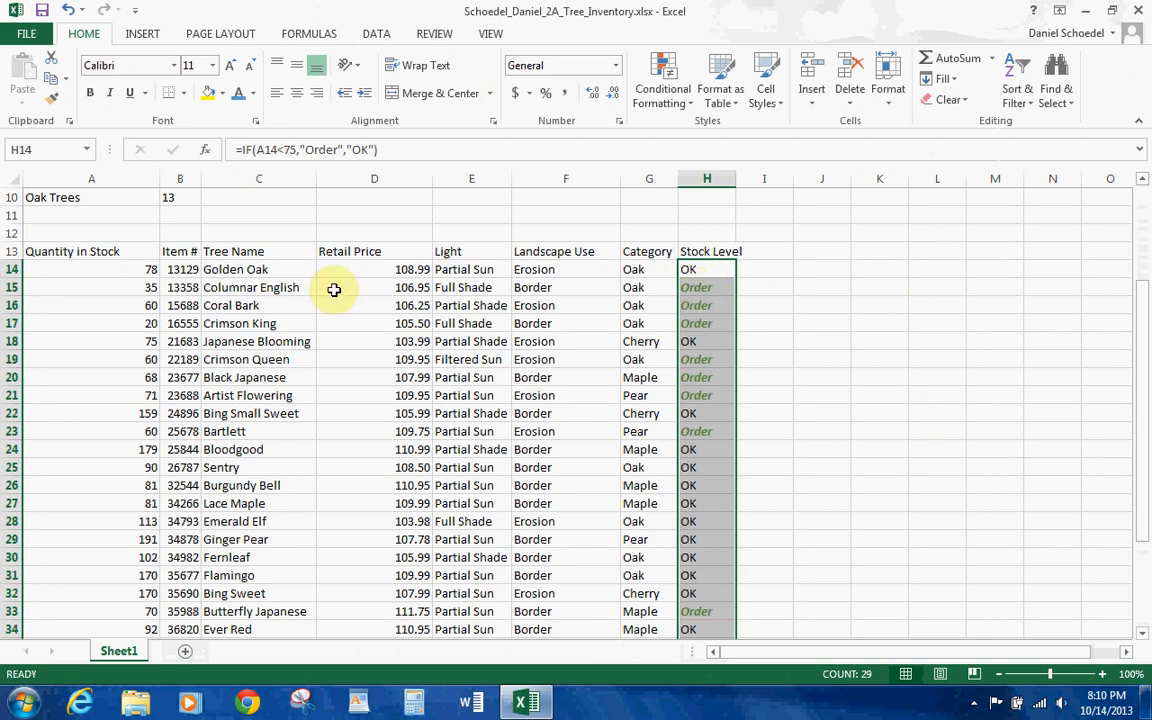
Step: Select the Quantity in Stock cells A14:A42
{"action": "left_click", "coordinate": [57, 269]}
{"action": "key", "text": "shift+Down"}
{"action": "key", "text": "shift+Down"}
{"action": "key", "text": "shift+Down"}
{"action": "key", "text": "shift+Down"}
{"action": "key", "text": "shift+Down"}
{"action": "key", "text": "shift+Down"}
{"action": "key", "text": "shift+Down"}
{"action": "key", "text": "shift+Down"}
{"action": "key", "text": "shift+Down"}
{"action": "key", "text": "shift+Down"}
{"action": "key", "text": "shift+Down"}
{"action": "key", "text": "shift+Down"}
{"action": "key", "text": "shift+Down"}
{"action": "key", "text": "shift+Down"}
{"action": "key", "text": "shift+Down"}
{"action": "key", "text": "shift+Down"}
{"action": "key", "text": "shift+Down"}
{"action": "key", "text": "shift+Down"}
{"action": "key", "text": "shift+Down"}
{"action": "key", "text": "shift+Down"}
{"action": "key", "text": "shift+Down"}
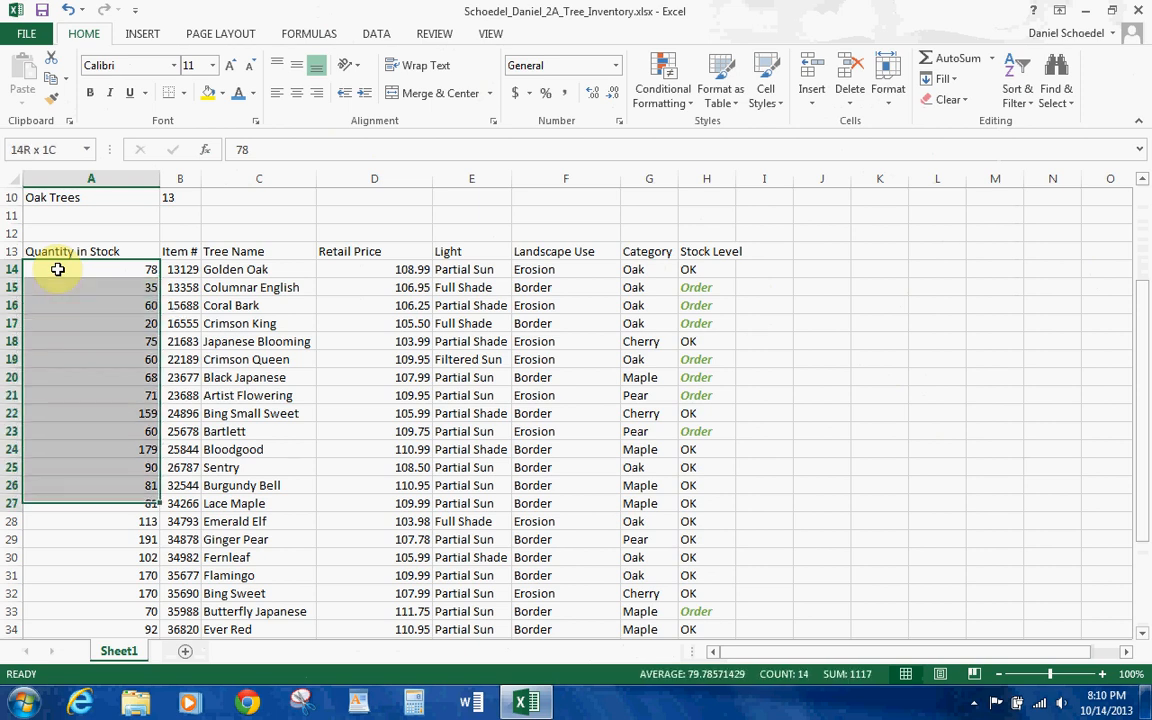
{"action": "key", "text": "shift+Up"}
{"action": "key", "text": "shift+Up"}
{"action": "key", "text": "shift+Up"}
{"action": "key", "text": "shift+Up"}
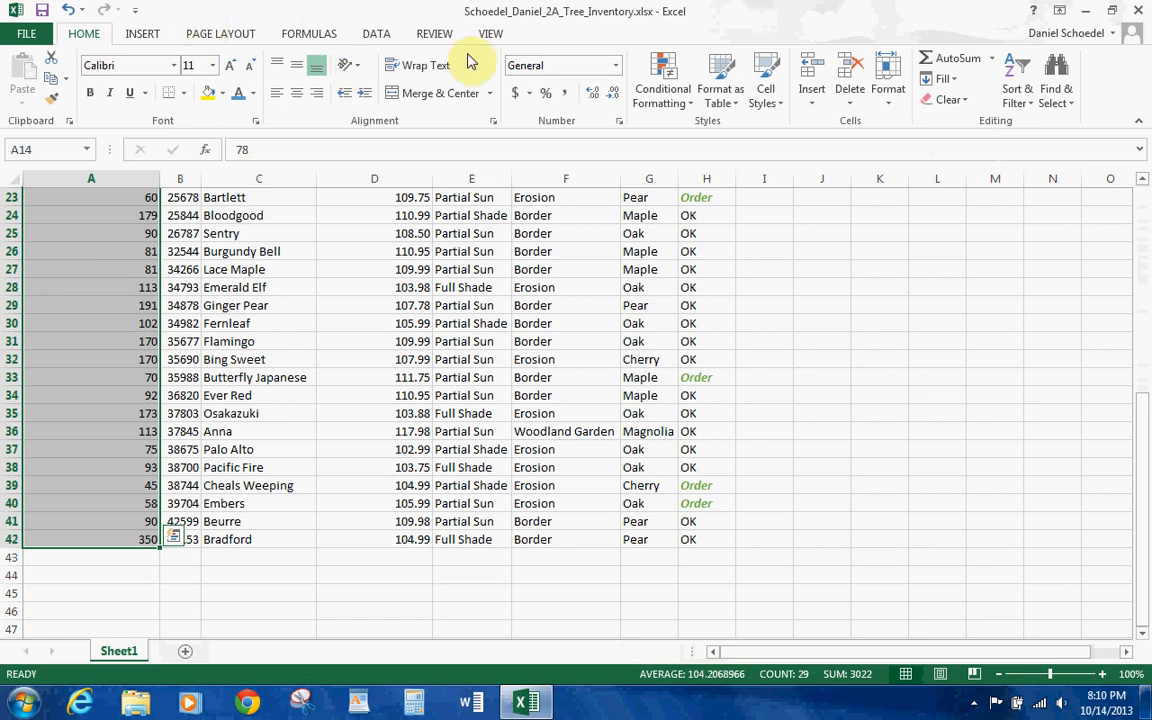
Step: Add Orange gradient fill data bars to A14:A42 and save the workbook
{"action": "left_click", "coordinate": [652, 70]}
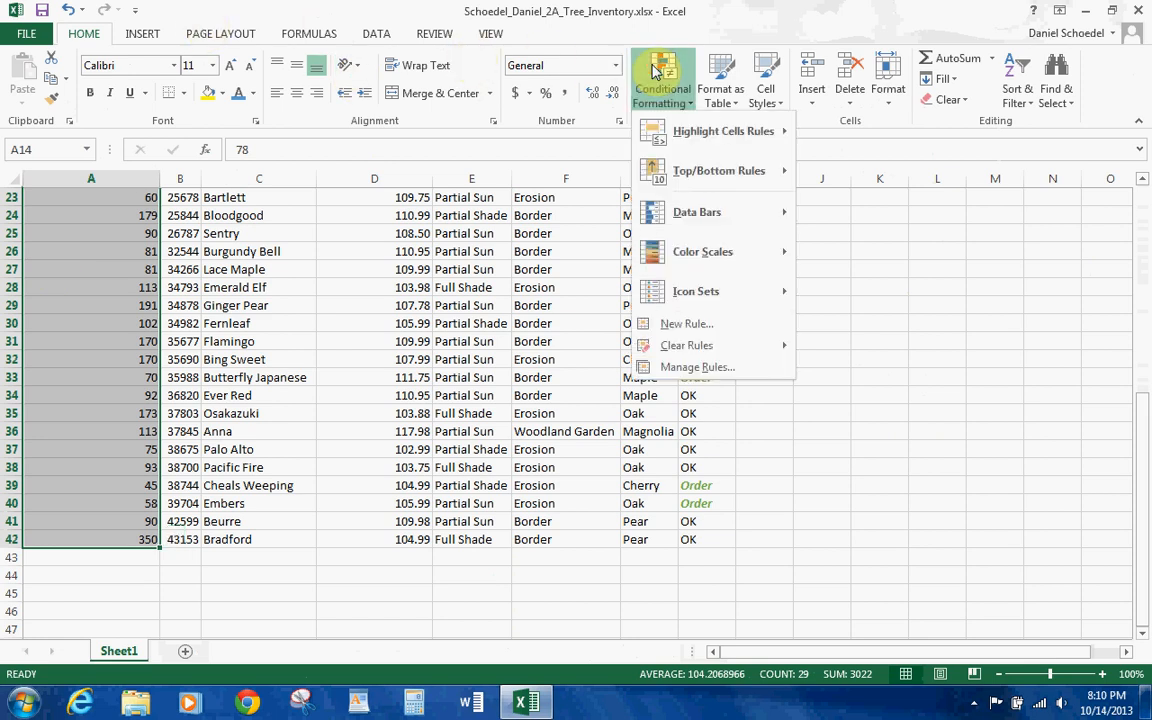
{"action": "mouse_move", "coordinate": [758, 222]}
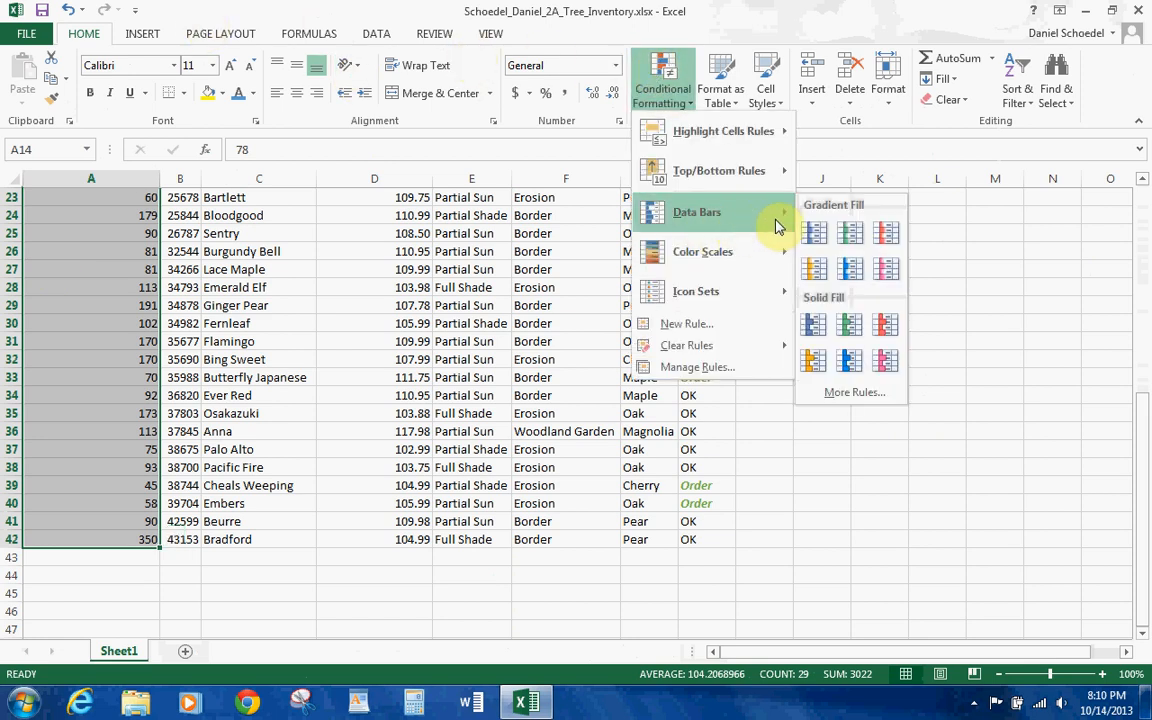
{"action": "left_click", "coordinate": [815, 268]}
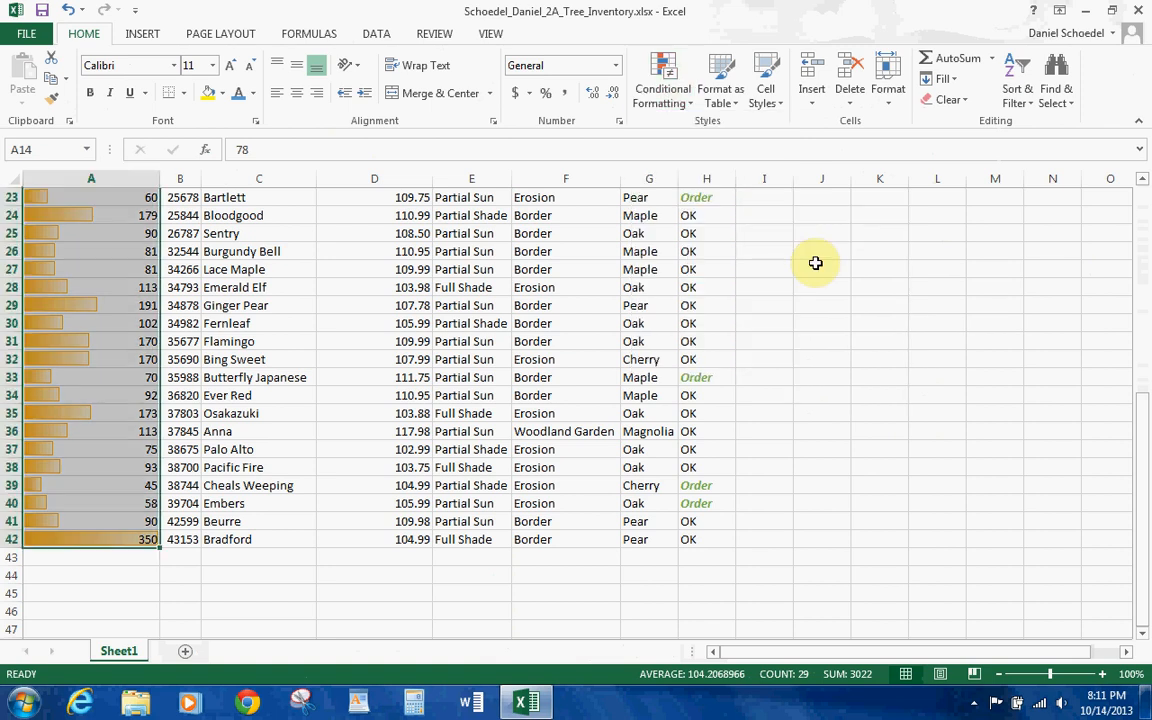
{"action": "left_click", "coordinate": [44, 12]}
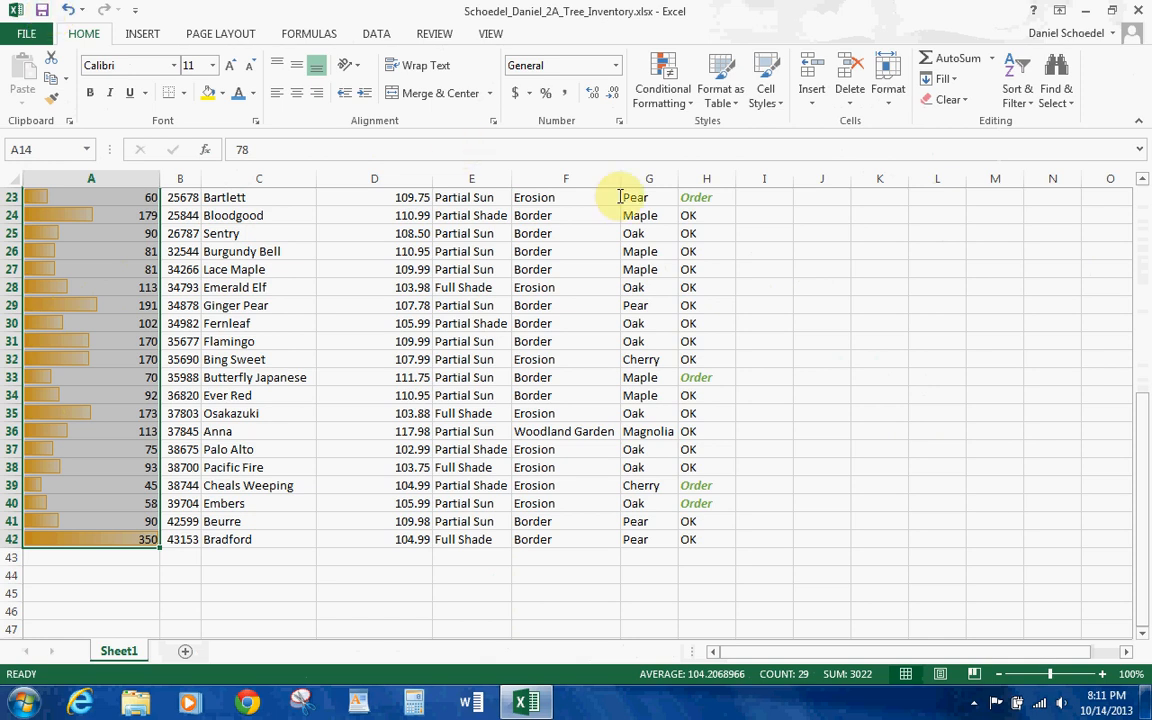
Step: Select the Landscape Use entries in F13:F42
{"action": "left_click", "coordinate": [565, 536]}
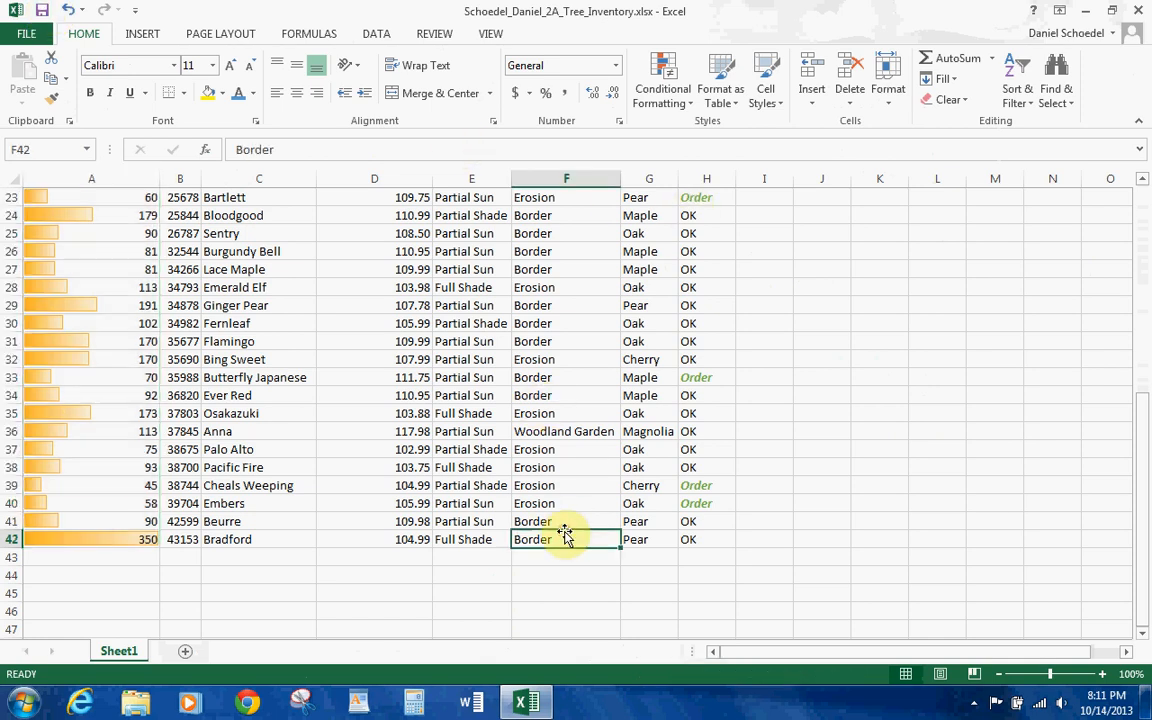
{"action": "key", "text": "shift+Up"}
{"action": "key", "text": "shift+Up"}
{"action": "key", "text": "shift+Up"}
{"action": "key", "text": "shift+Up"}
{"action": "key", "text": "shift+Up"}
{"action": "key", "text": "shift+Up"}
{"action": "key", "text": "shift+Up"}
{"action": "key", "text": "shift+Up"}
{"action": "key", "text": "shift+Up"}
{"action": "key", "text": "shift+Up"}
{"action": "key", "text": "shift+Up"}
{"action": "key", "text": "shift+Up"}
{"action": "key", "text": "shift+Up"}
{"action": "key", "text": "shift+Up"}
{"action": "key", "text": "shift+Up"}
{"action": "key", "text": "shift+Up"}
{"action": "key", "text": "shift+Up"}
{"action": "key", "text": "shift+Up"}
{"action": "key", "text": "shift+Up"}
{"action": "key", "text": "shift+Up"}
{"action": "key", "text": "shift+Up"}
{"action": "key", "text": "shift+Up"}
{"action": "key", "text": "shift+Up"}
{"action": "key", "text": "shift+Up"}
{"action": "key", "text": "shift+Down"}
{"action": "key", "text": "shift+Down"}
{"action": "key", "text": "shift+Down"}
{"action": "key", "text": "shift+Down"}
{"action": "key", "text": "shift+Down"}
{"action": "key", "text": "shift+Down"}
{"action": "key", "text": "shift+Down"}
{"action": "key", "text": "shift+Down"}
{"action": "key", "text": "shift+Down"}
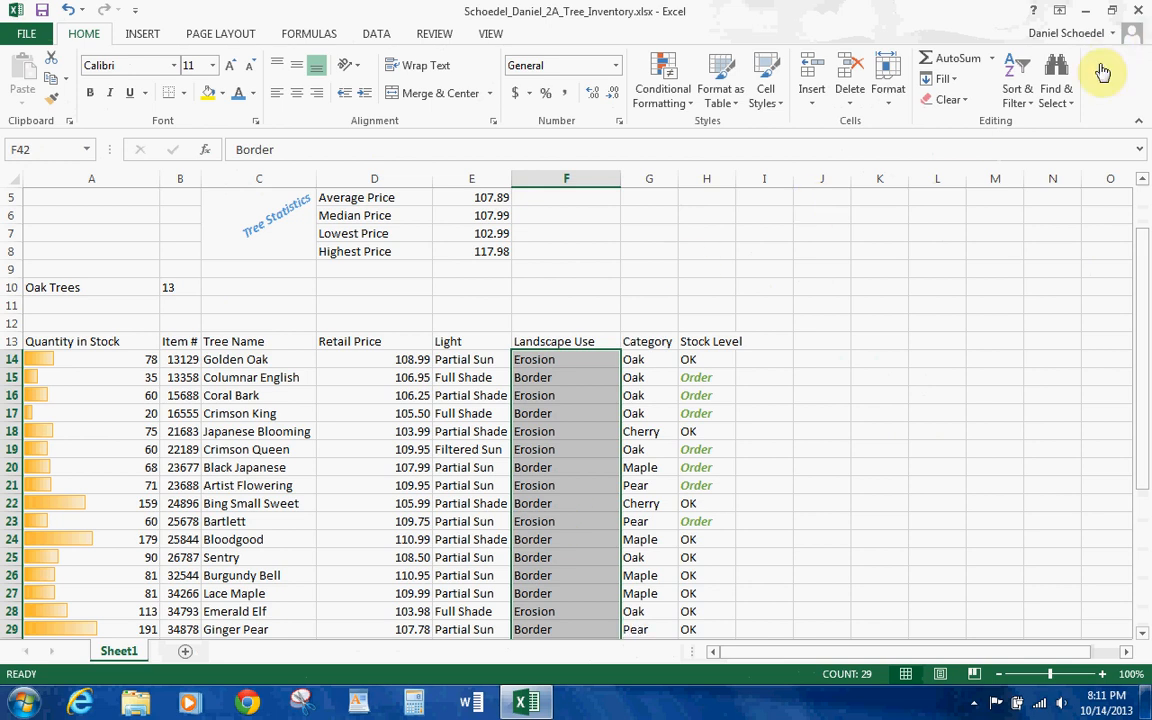
Step: Replace every 'Erosion' with 'Erosion Control' in the selection, making 13 replacements
{"action": "left_click", "coordinate": [1056, 82]}
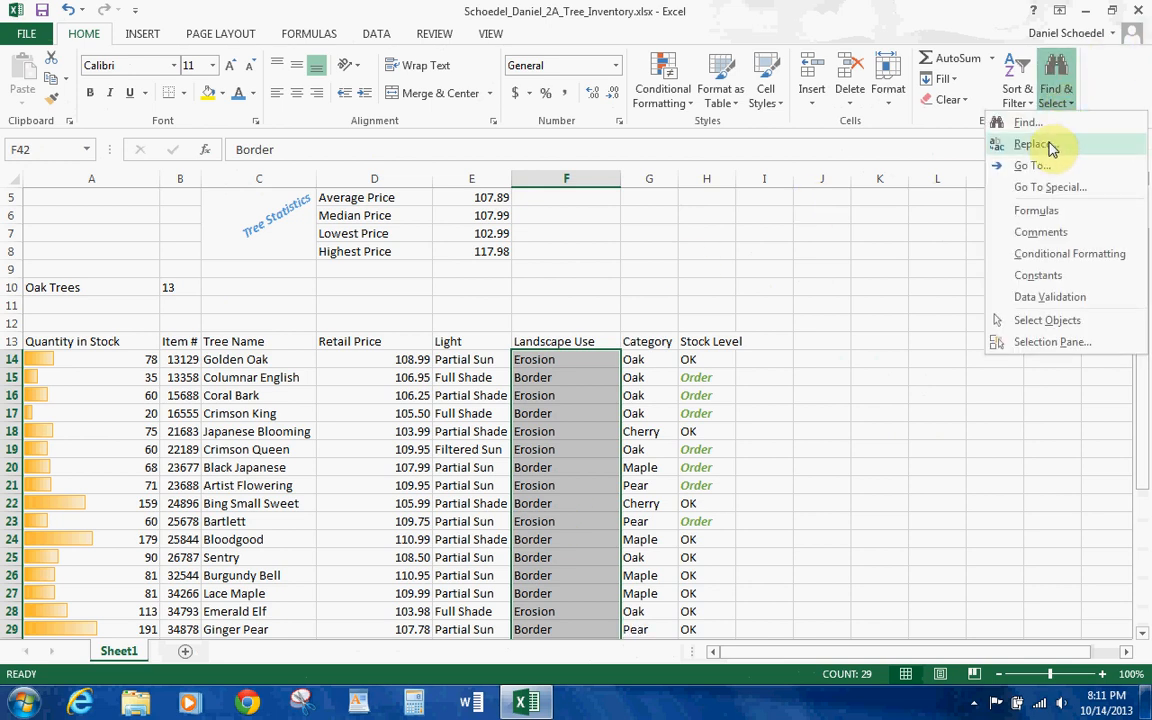
{"action": "left_click", "coordinate": [1050, 146]}
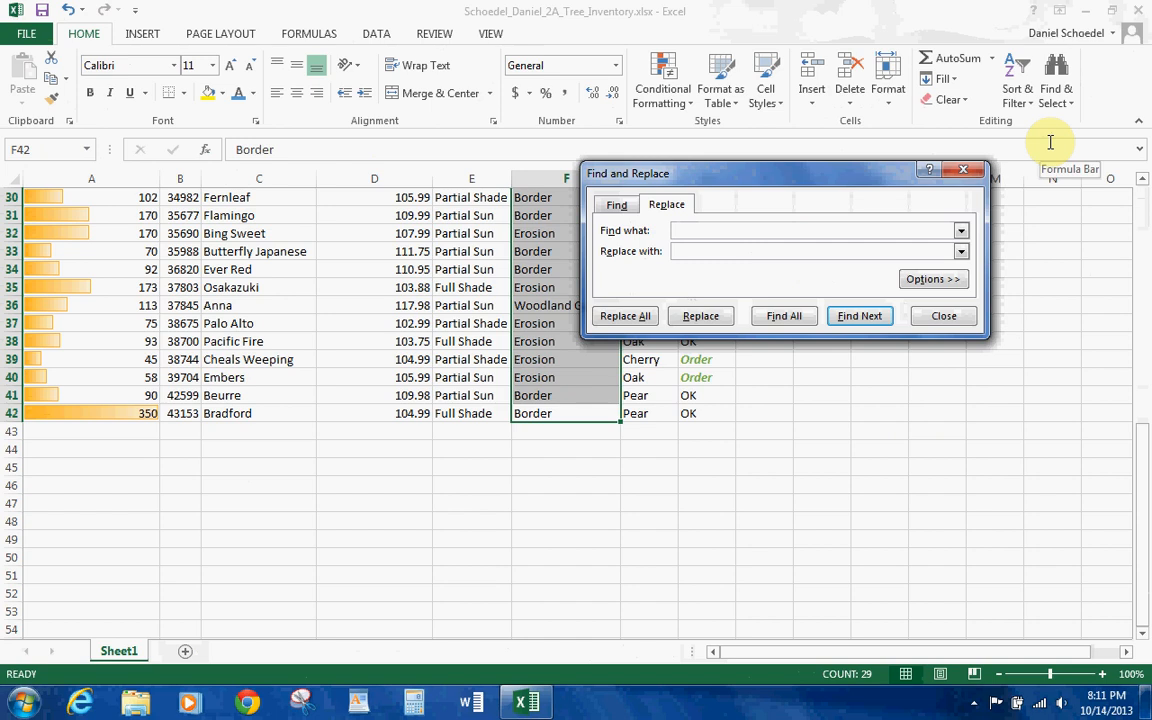
{"action": "type", "text": "Erosion"}
{"action": "key", "text": "Tab"}
{"action": "type", "text": "Erosion Cpnt"}
{"action": "key", "text": "BackSpace"}
{"action": "key", "text": "BackSpace"}
{"action": "key", "text": "BackSpace"}
{"action": "type", "text": "ontrol"}
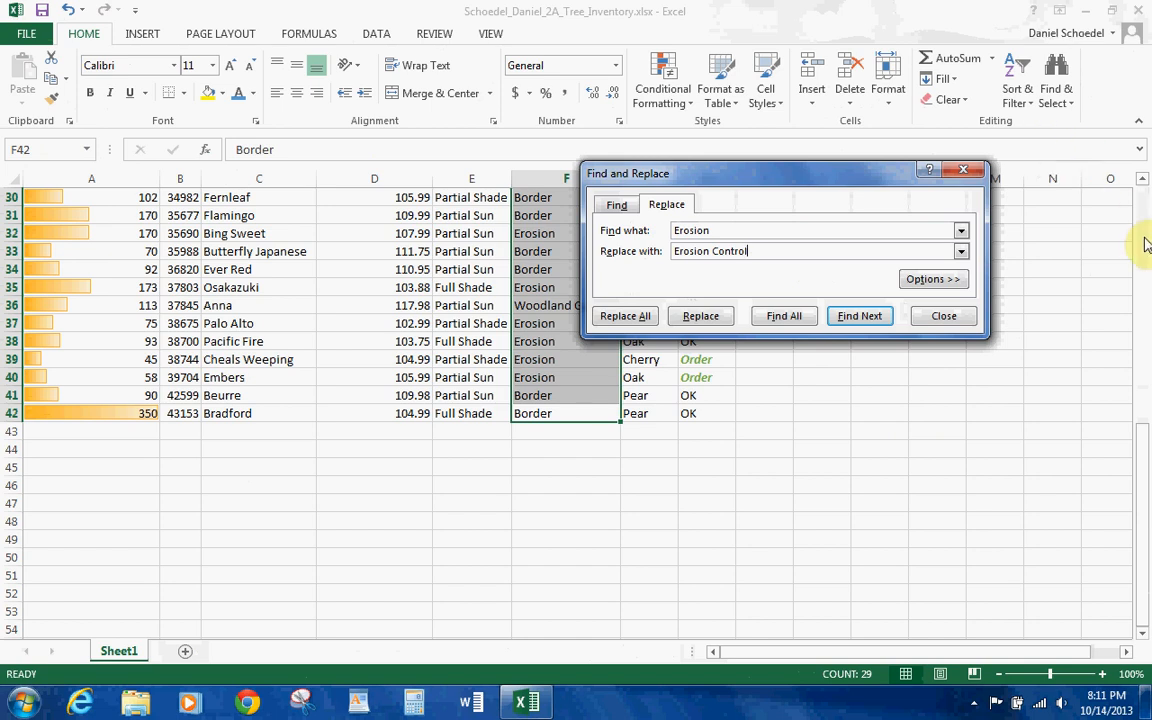
{"action": "left_click", "coordinate": [650, 318]}
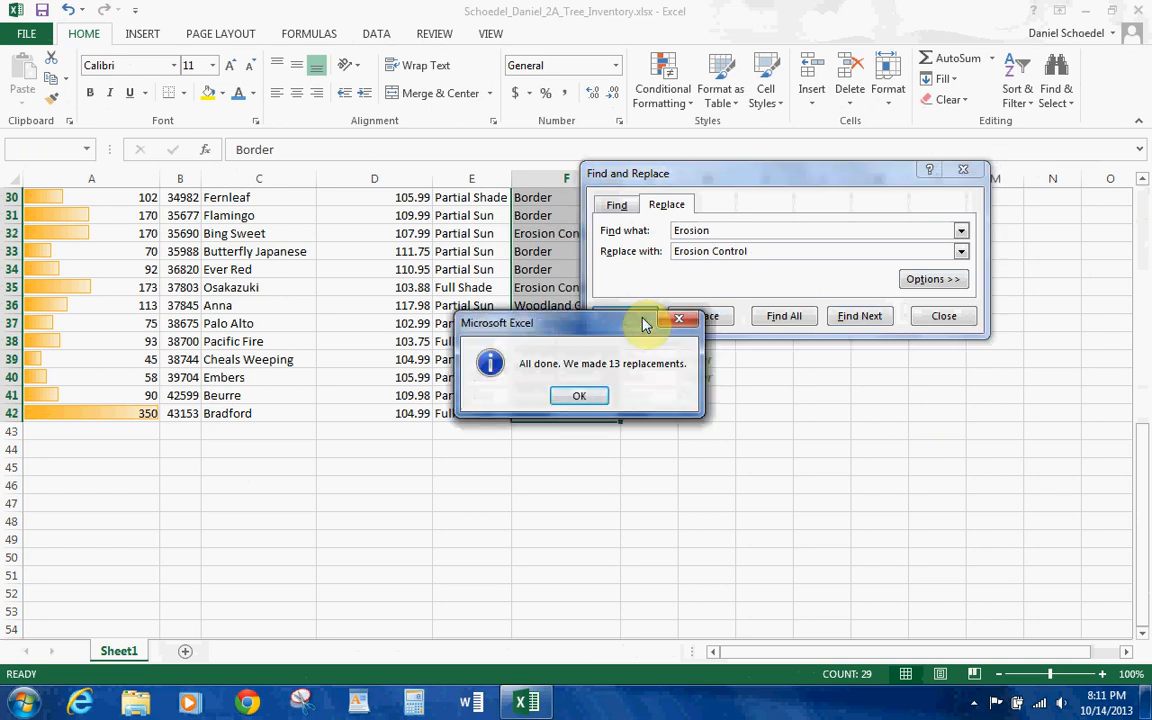
{"action": "left_click", "coordinate": [579, 397]}
{"action": "left_click", "coordinate": [949, 322]}
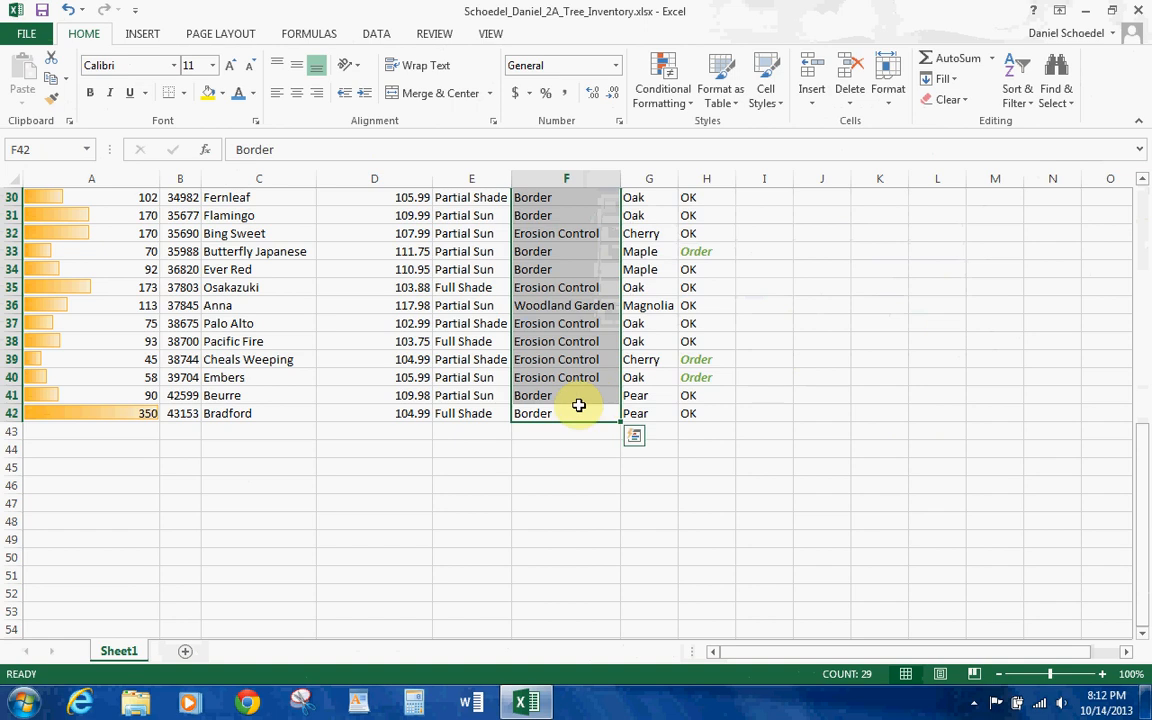
Step: Enter 'Edited by' followed by the editor's name in cell A44
{"action": "left_click", "coordinate": [81, 452]}
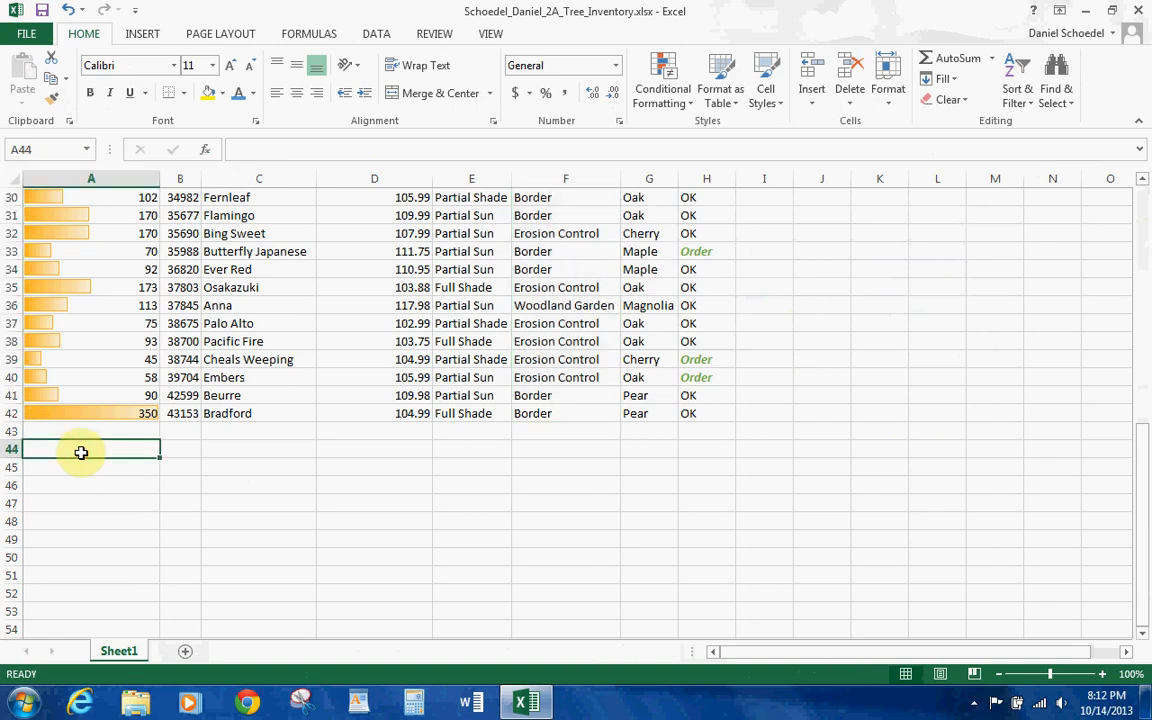
{"action": "type", "text": "Edited"}
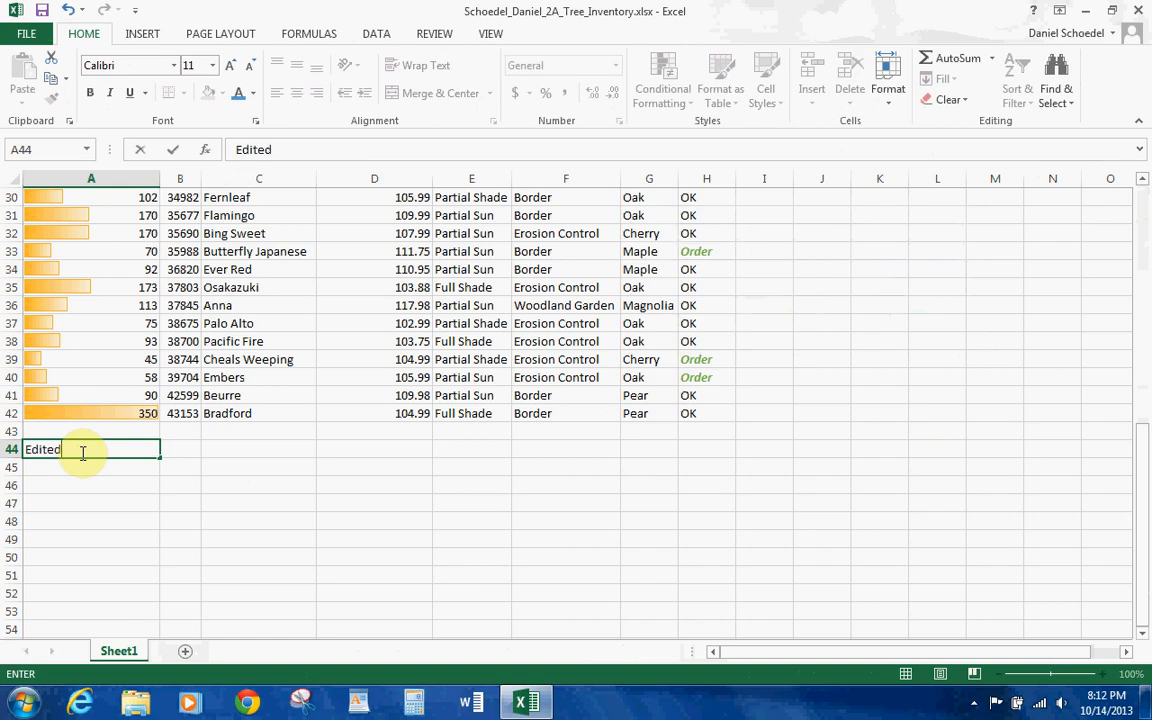
{"action": "type", "text": " by Maria"}
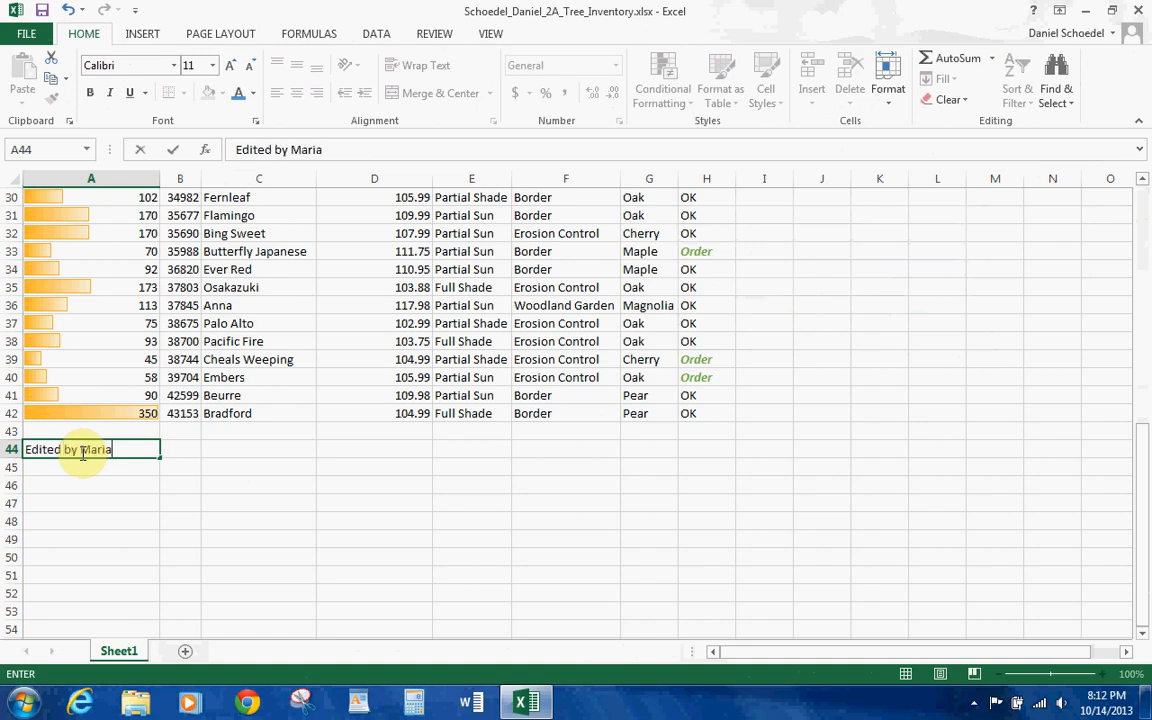
{"action": "type", "text": " Acuna"}
{"action": "key", "text": "Return"}
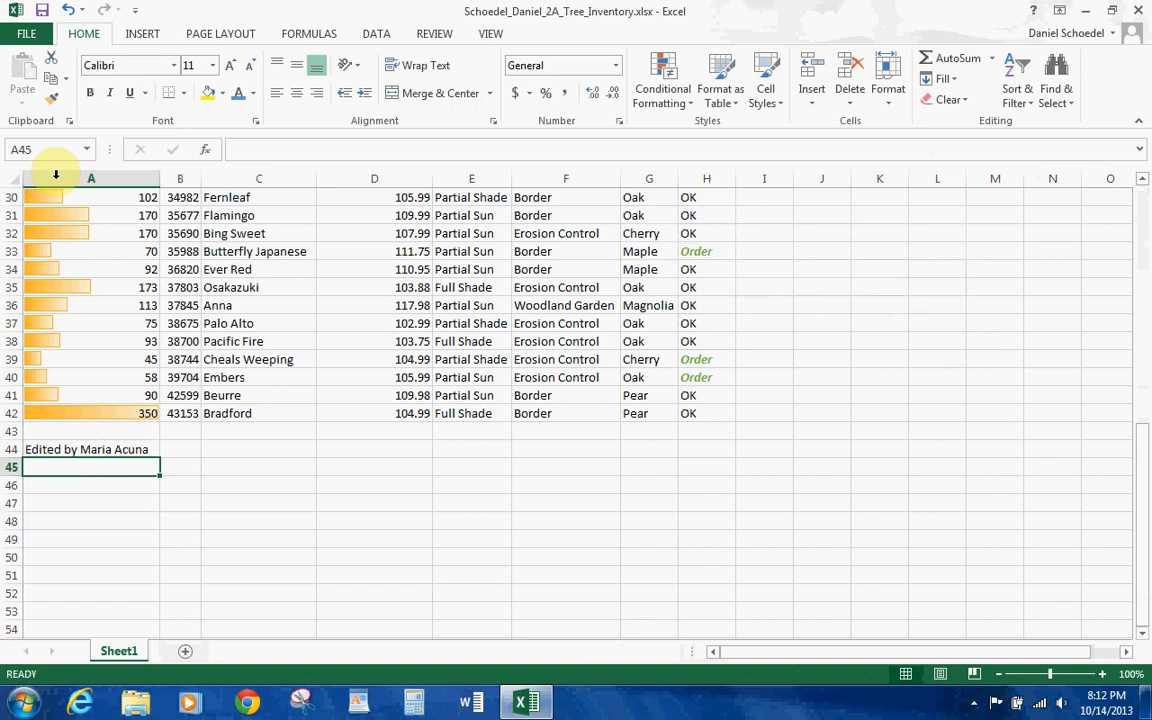
Step: Insert the NOW function in A45 to show the current date and time
{"action": "left_click", "coordinate": [303, 38]}
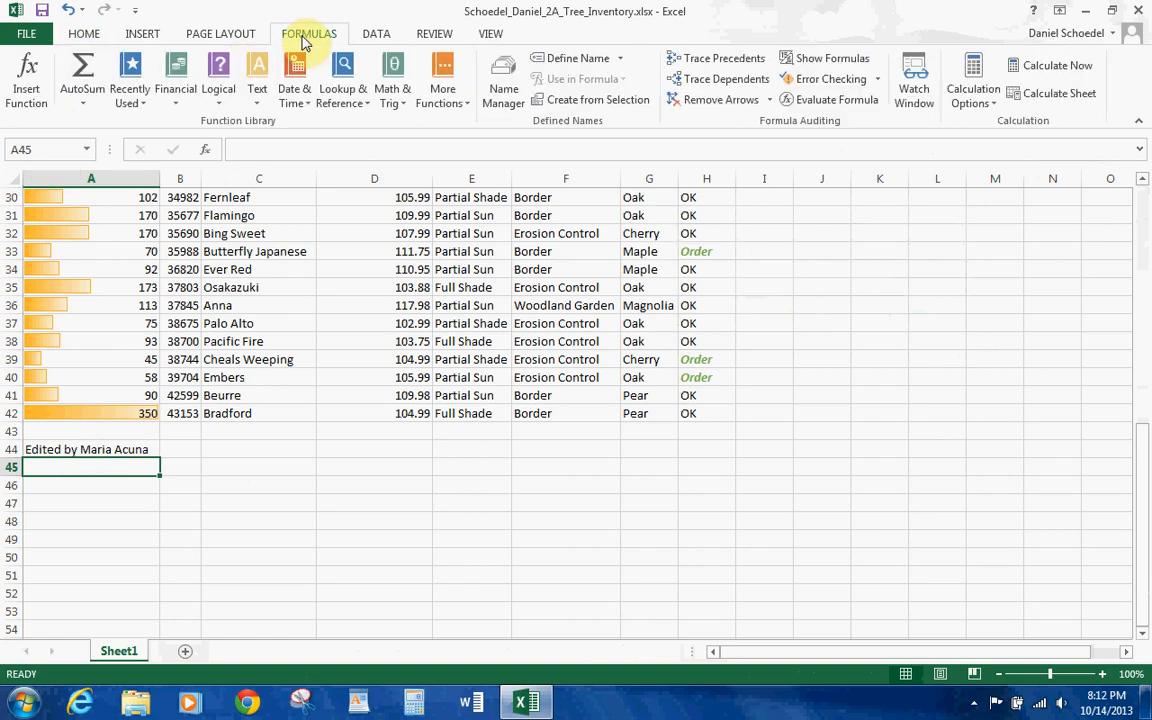
{"action": "left_click", "coordinate": [294, 88]}
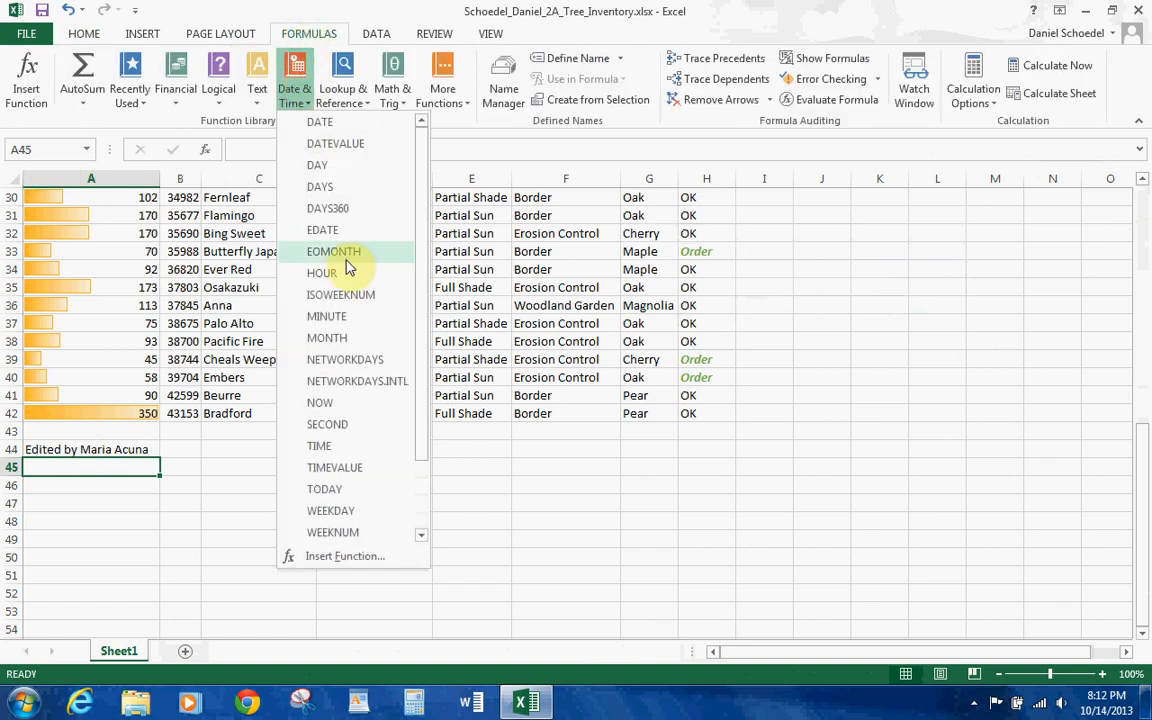
{"action": "left_click", "coordinate": [337, 402]}
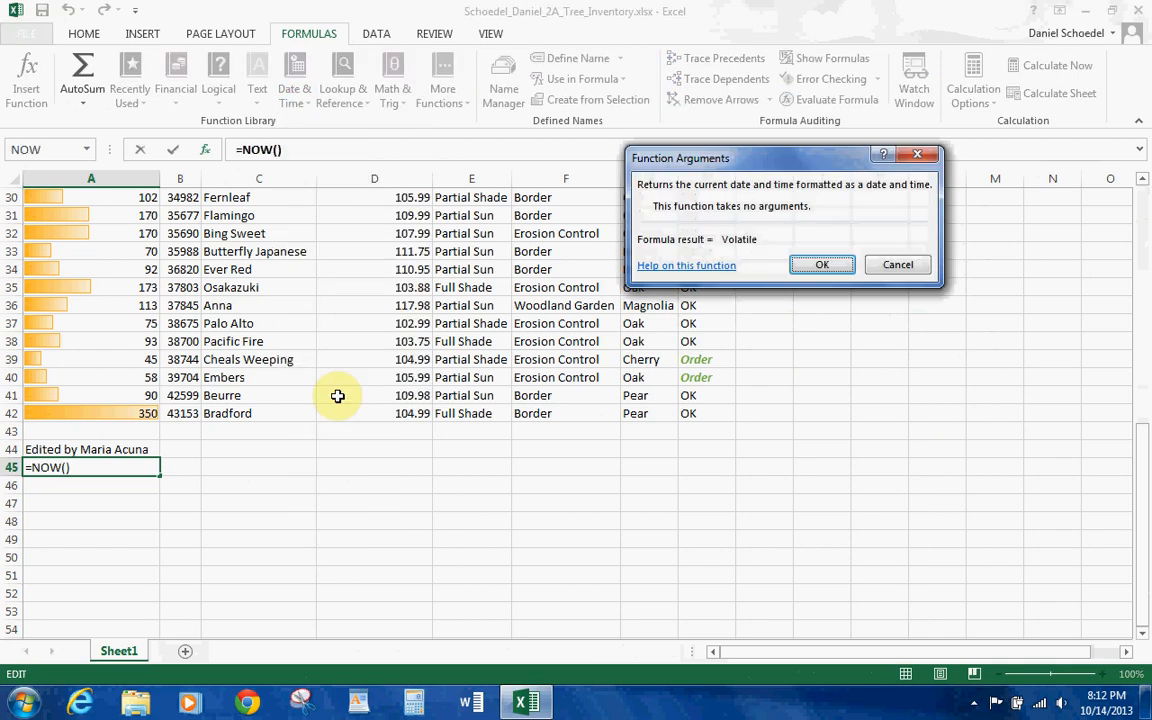
{"action": "left_click", "coordinate": [814, 262]}
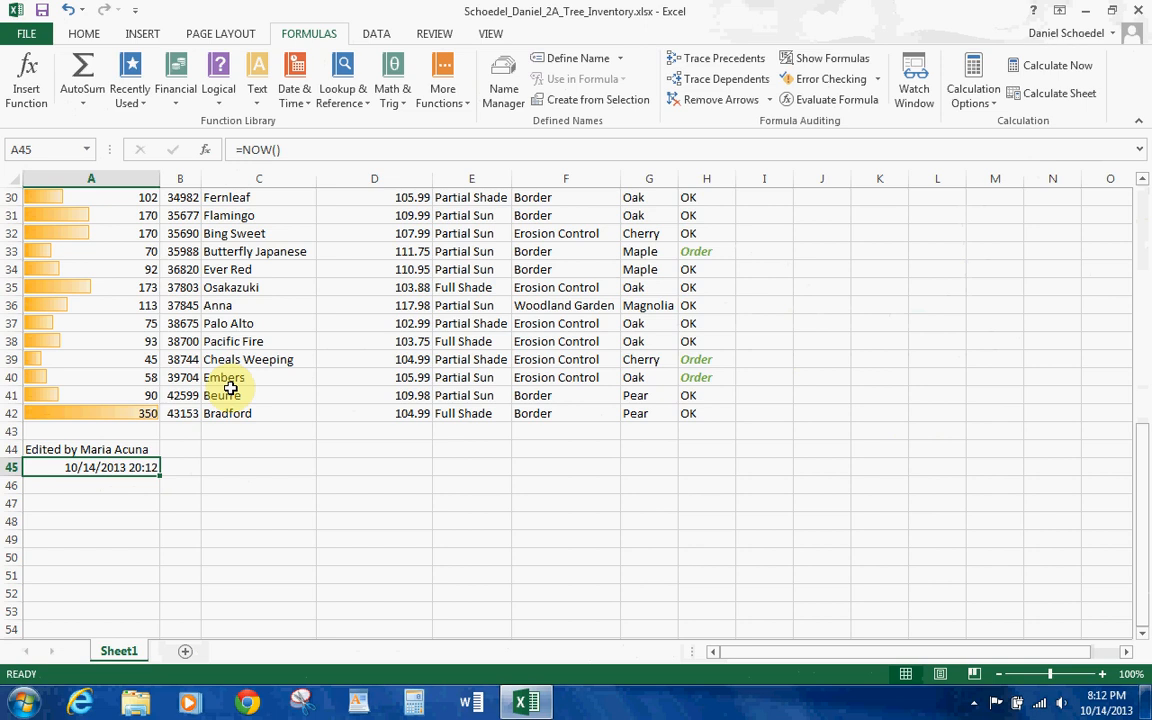
{"action": "key", "text": "Up"}
{"action": "key", "text": "Up"}
{"action": "key", "text": "Up"}
{"action": "key", "text": "Up"}
{"action": "key", "text": "Up"}
{"action": "key", "text": "Up"}
{"action": "key", "text": "Up"}
{"action": "key", "text": "Up"}
{"action": "key", "text": "Up"}
{"action": "key", "text": "Up"}
{"action": "key", "text": "Up"}
{"action": "key", "text": "Up"}
{"action": "key", "text": "Up"}
{"action": "key", "text": "Up"}
{"action": "key", "text": "Up"}
{"action": "key", "text": "Up"}
{"action": "key", "text": "Up"}
{"action": "key", "text": "Up"}
{"action": "key", "text": "Up"}
{"action": "key", "text": "Up"}
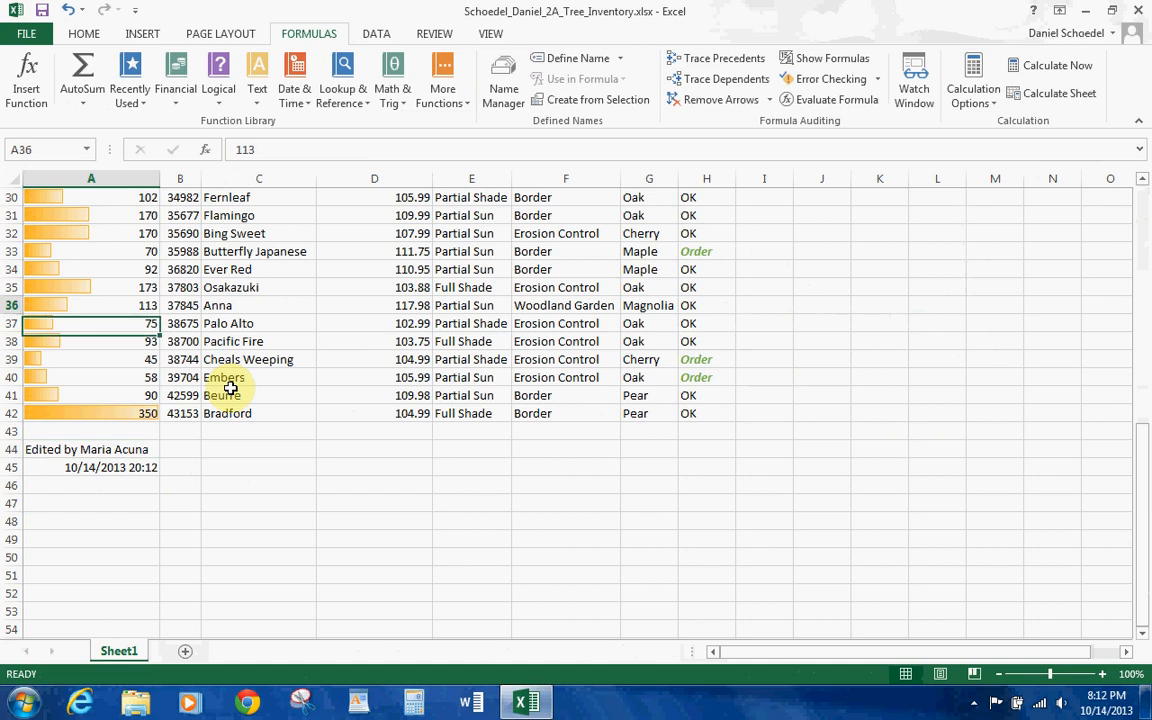
{"action": "key", "text": "Up"}
{"action": "key", "text": "Up"}
{"action": "key", "text": "Up"}
{"action": "key", "text": "Up"}
{"action": "key", "text": "Up"}
{"action": "key", "text": "Up"}
{"action": "key", "text": "Up"}
{"action": "key", "text": "Up"}
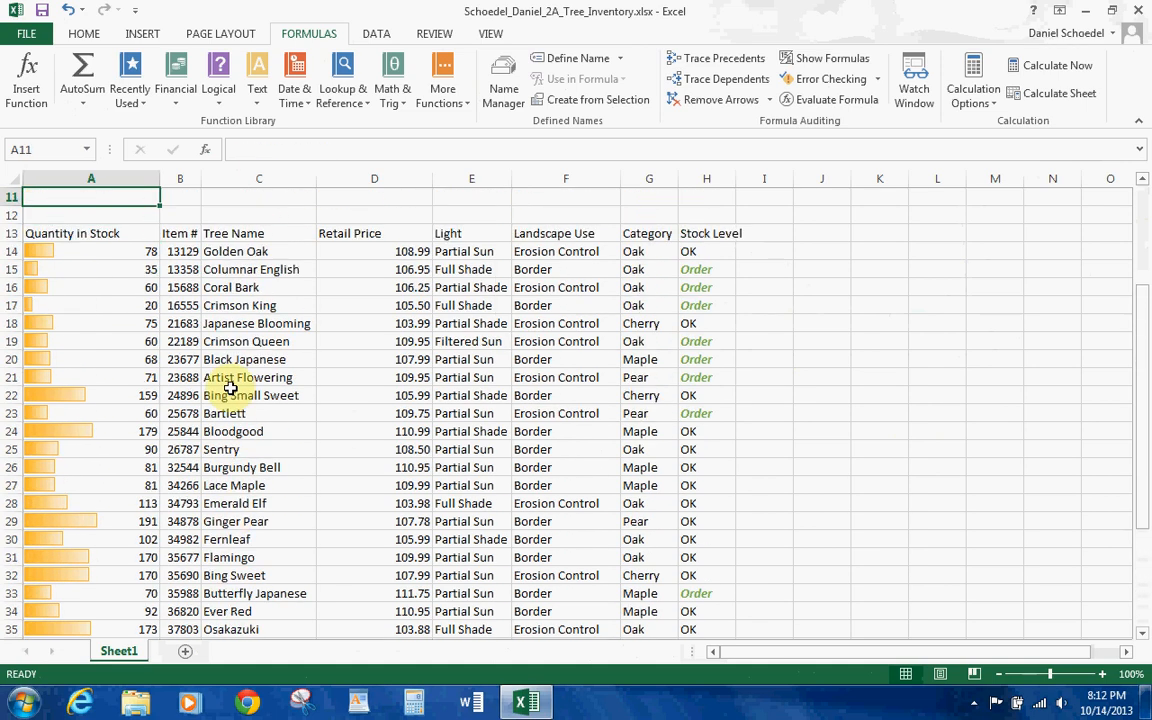
{"action": "left_click", "coordinate": [10, 233]}
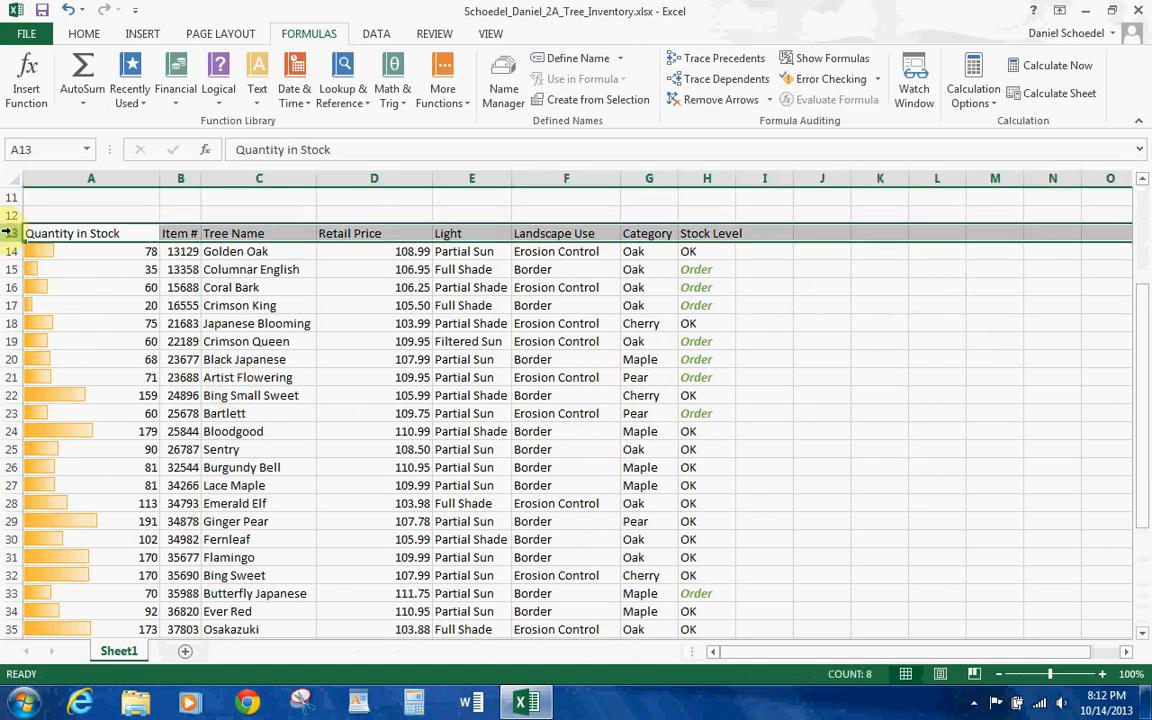
{"action": "left_click", "coordinate": [490, 34]}
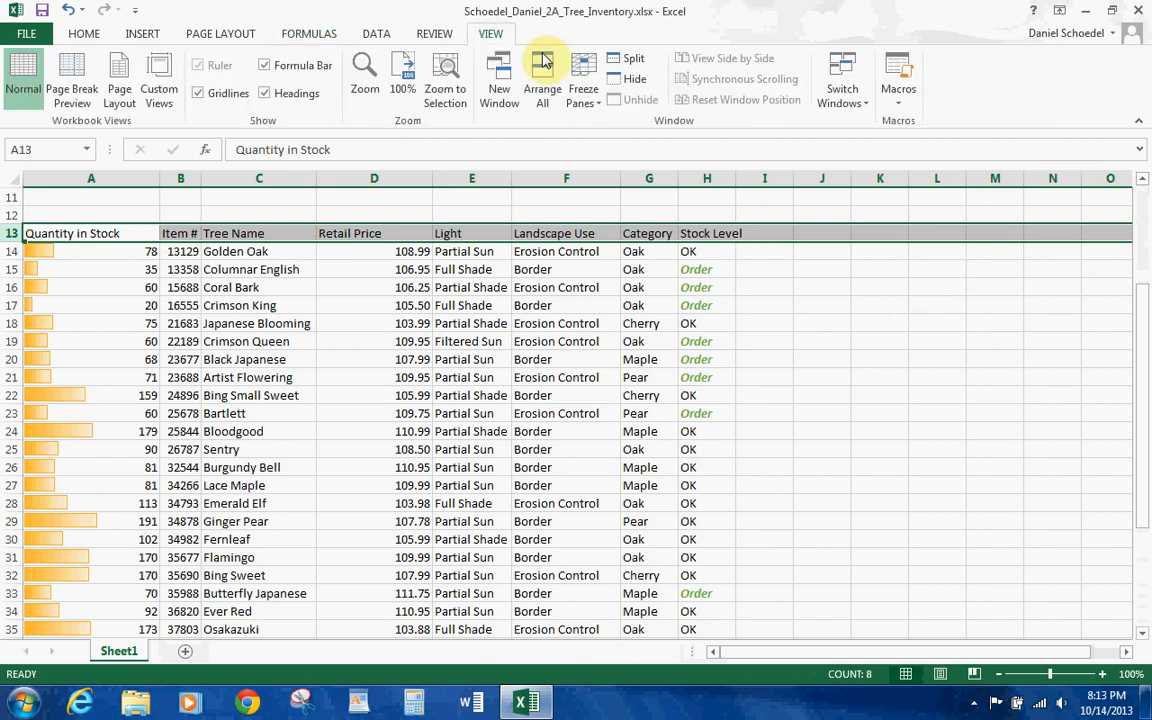
{"action": "left_click", "coordinate": [583, 92]}
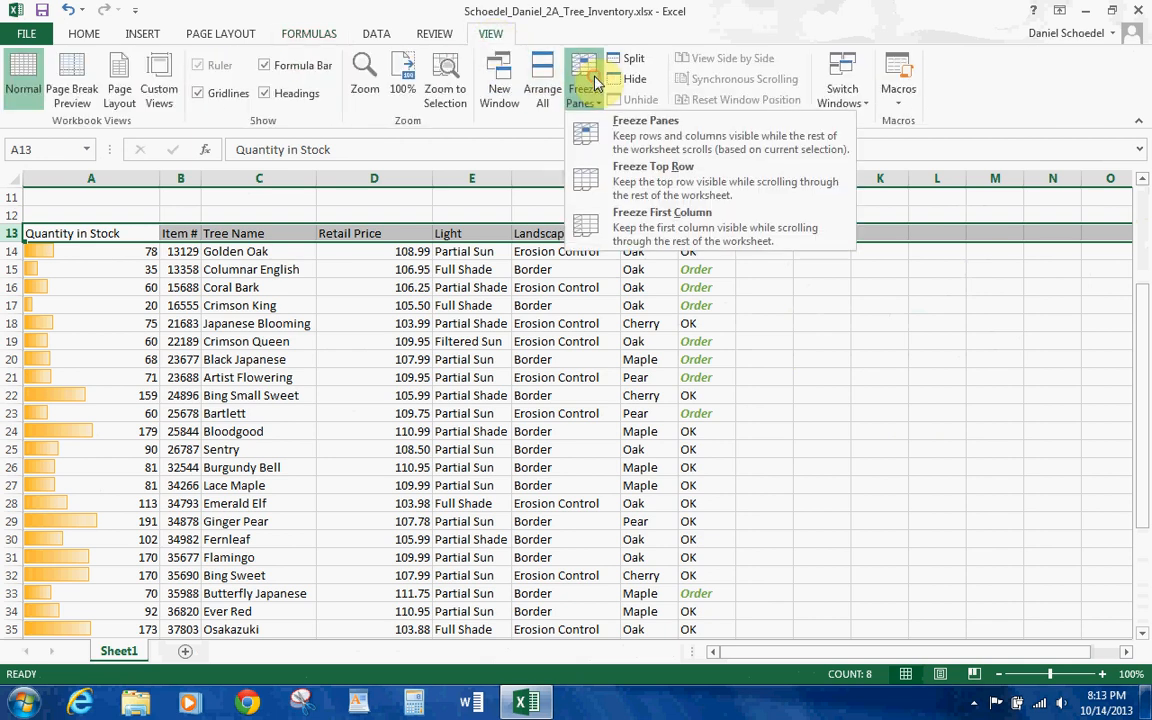
{"action": "left_click", "coordinate": [617, 137]}
{"action": "left_click", "coordinate": [476, 290]}
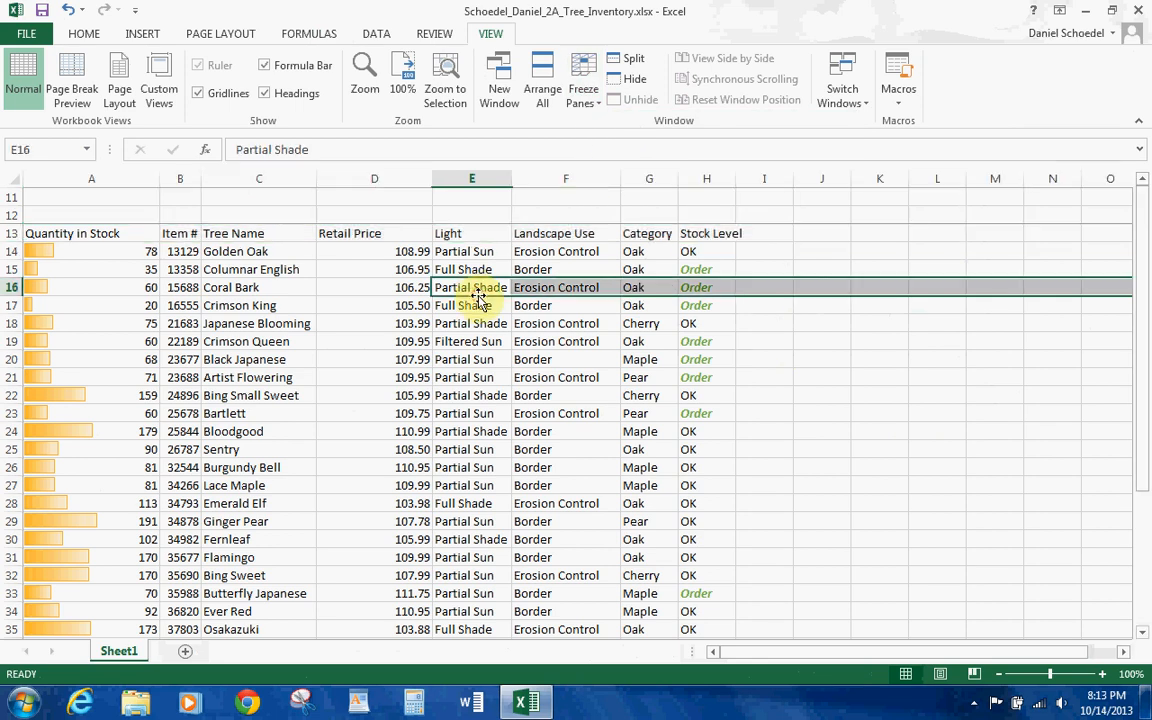
{"action": "key", "text": "Down"}
{"action": "key", "text": "Down"}
{"action": "key", "text": "Down"}
{"action": "key", "text": "Down"}
{"action": "key", "text": "Down"}
{"action": "key", "text": "Down"}
{"action": "key", "text": "Down"}
{"action": "key", "text": "Down"}
{"action": "key", "text": "Down"}
{"action": "key", "text": "Down"}
{"action": "key", "text": "Down"}
{"action": "key", "text": "Down"}
{"action": "key", "text": "Down"}
{"action": "key", "text": "Down"}
{"action": "key", "text": "Down"}
{"action": "key", "text": "Down"}
{"action": "key", "text": "Down"}
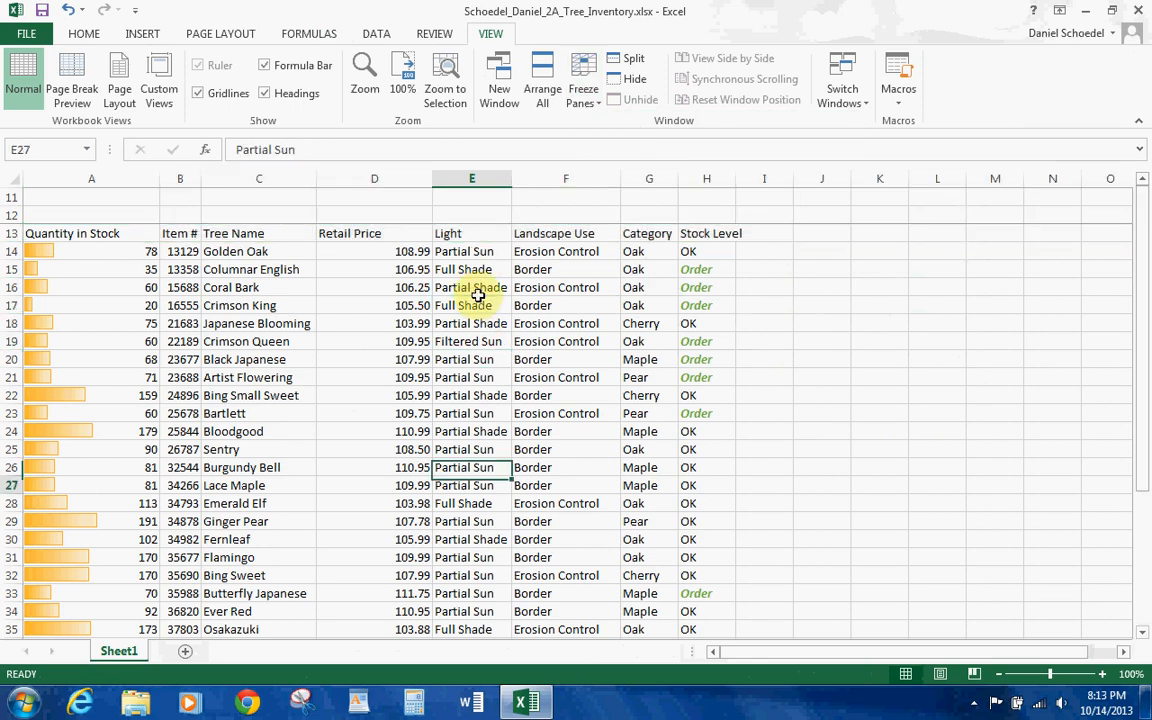
{"action": "key", "text": "Down"}
{"action": "key", "text": "Down"}
{"action": "key", "text": "Down"}
{"action": "key", "text": "Down"}
{"action": "key", "text": "Up"}
{"action": "key", "text": "Up"}
{"action": "key", "text": "Up"}
{"action": "key", "text": "Up"}
{"action": "key", "text": "Up"}
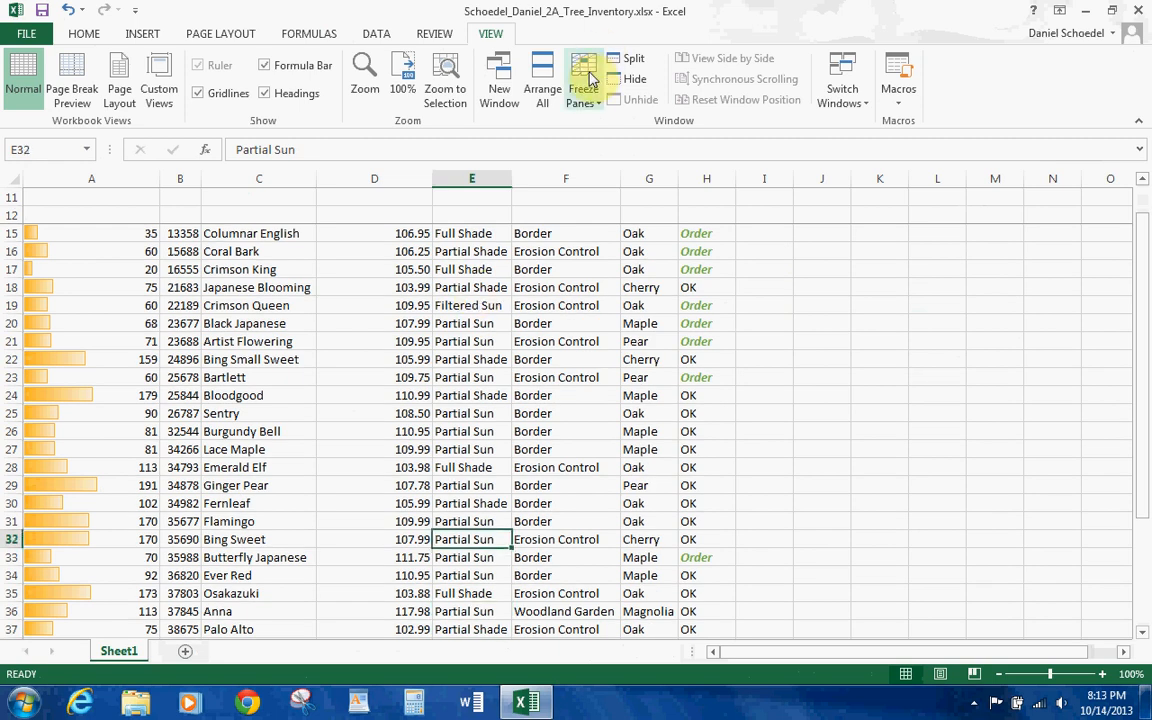
{"action": "left_click", "coordinate": [588, 102]}
{"action": "left_click", "coordinate": [598, 124]}
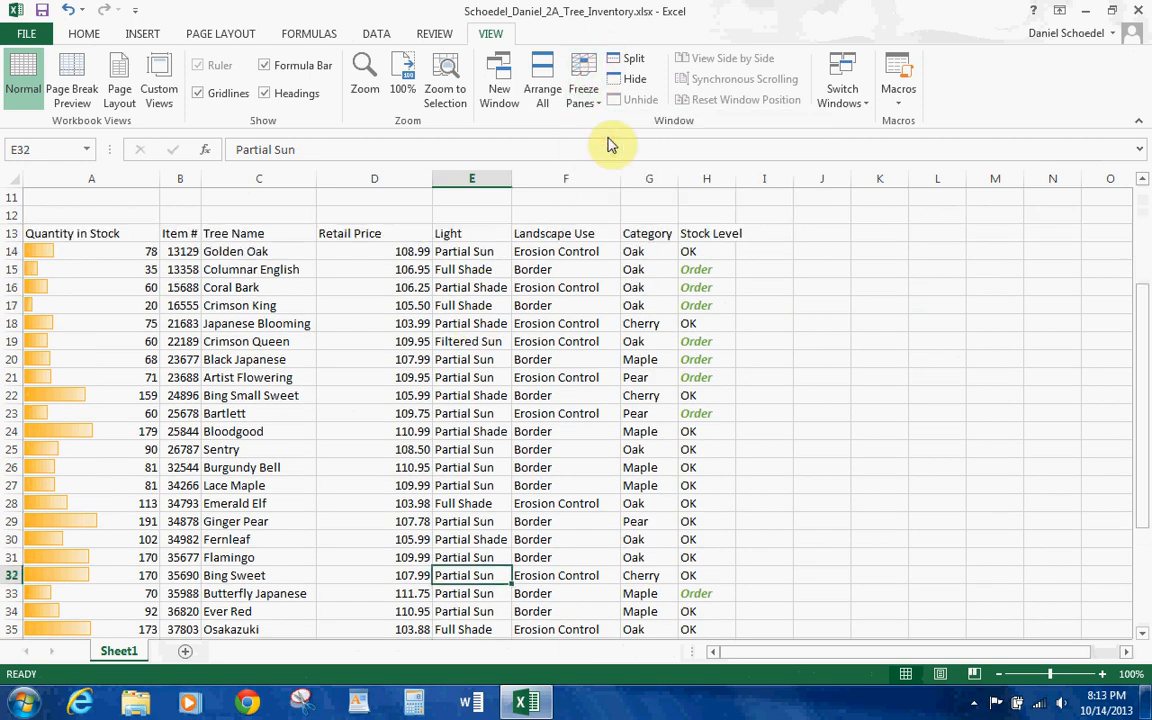
{"action": "left_click", "coordinate": [19, 218]}
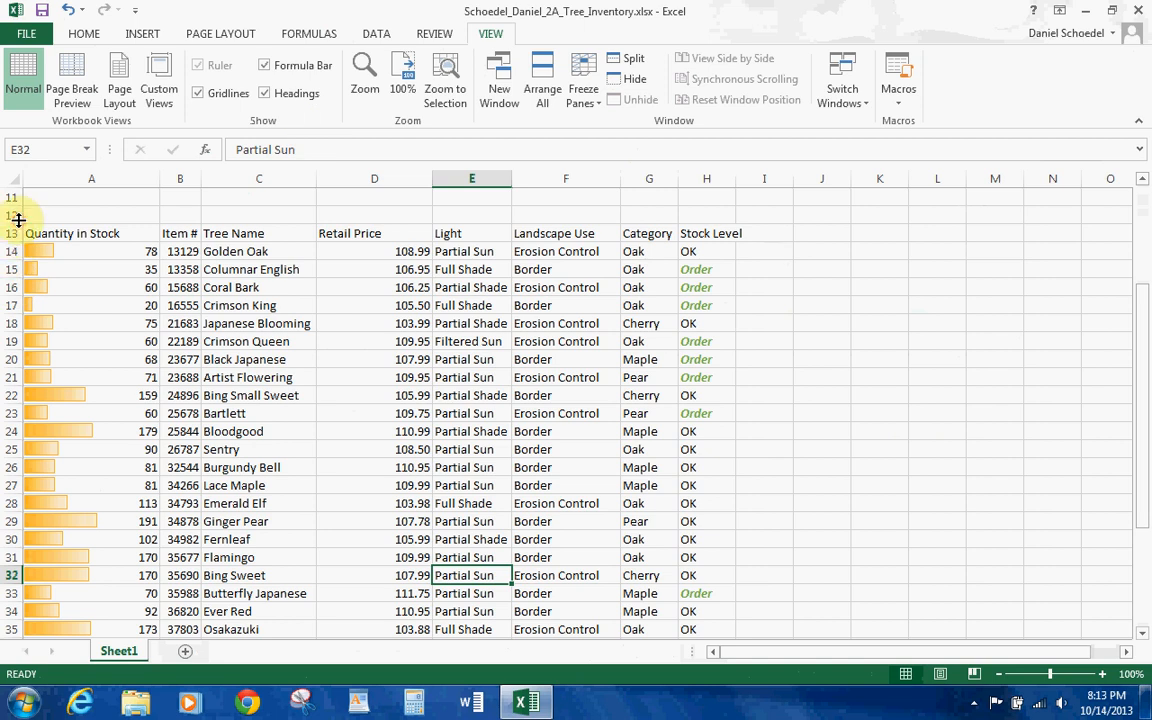
{"action": "left_click", "coordinate": [9, 216]}
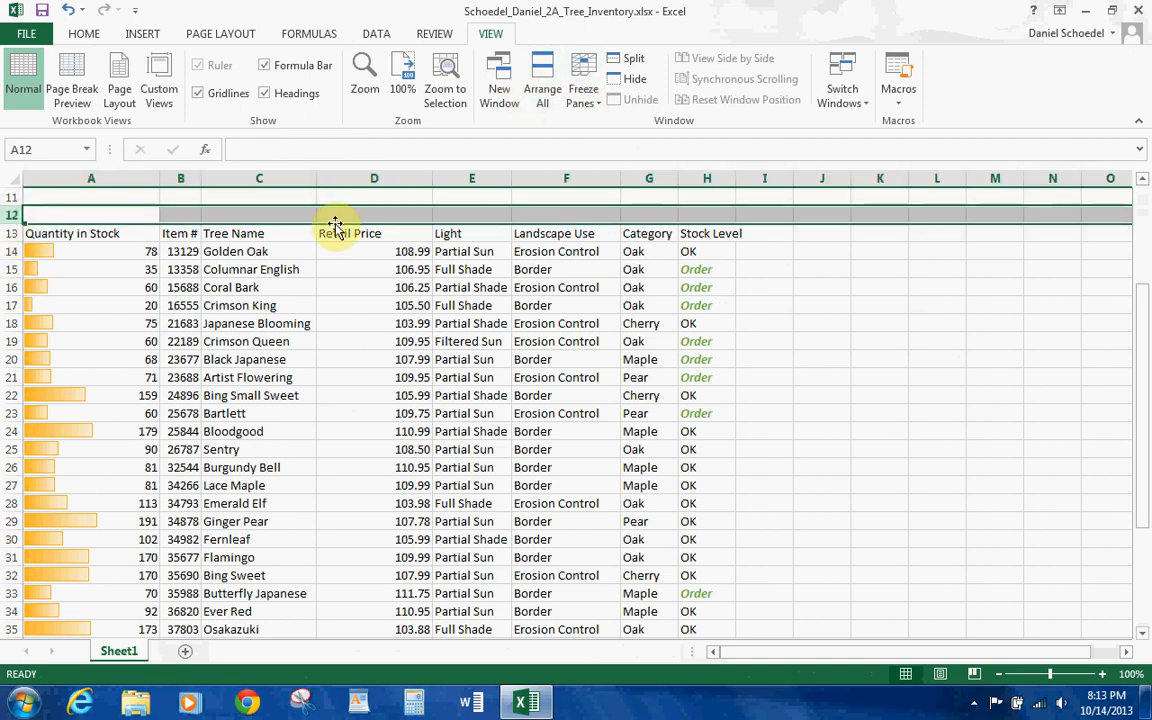
{"action": "left_click", "coordinate": [578, 98]}
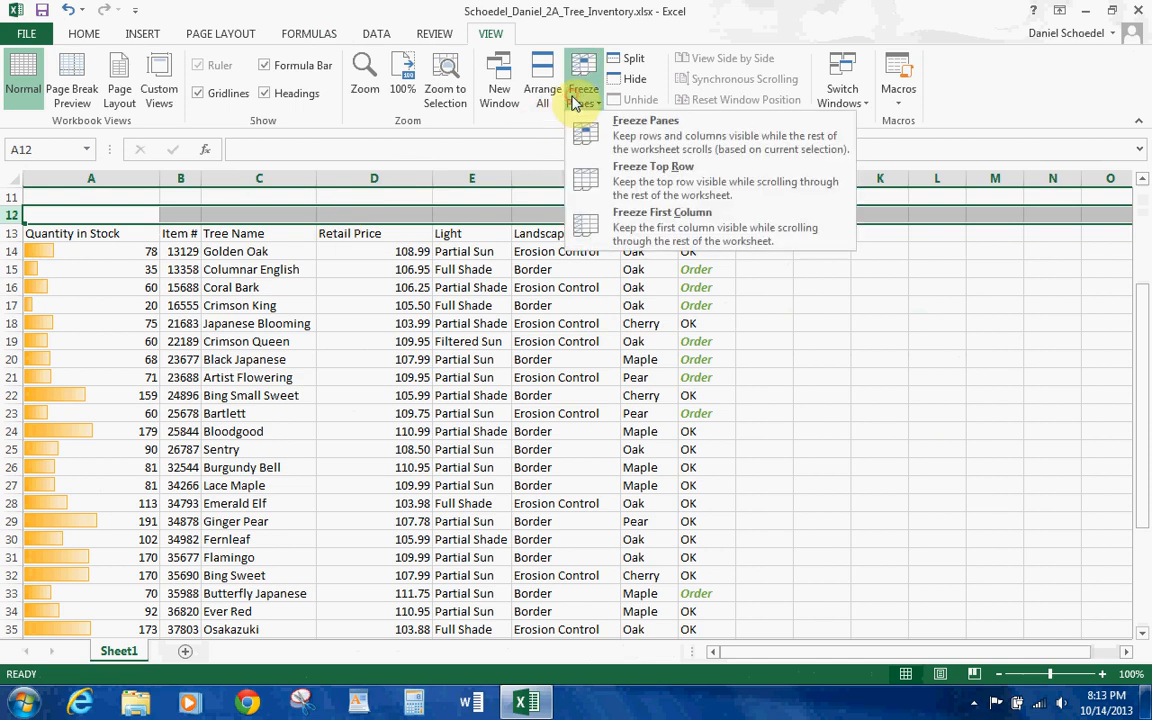
{"action": "left_click", "coordinate": [6, 245]}
{"action": "left_click", "coordinate": [8, 251]}
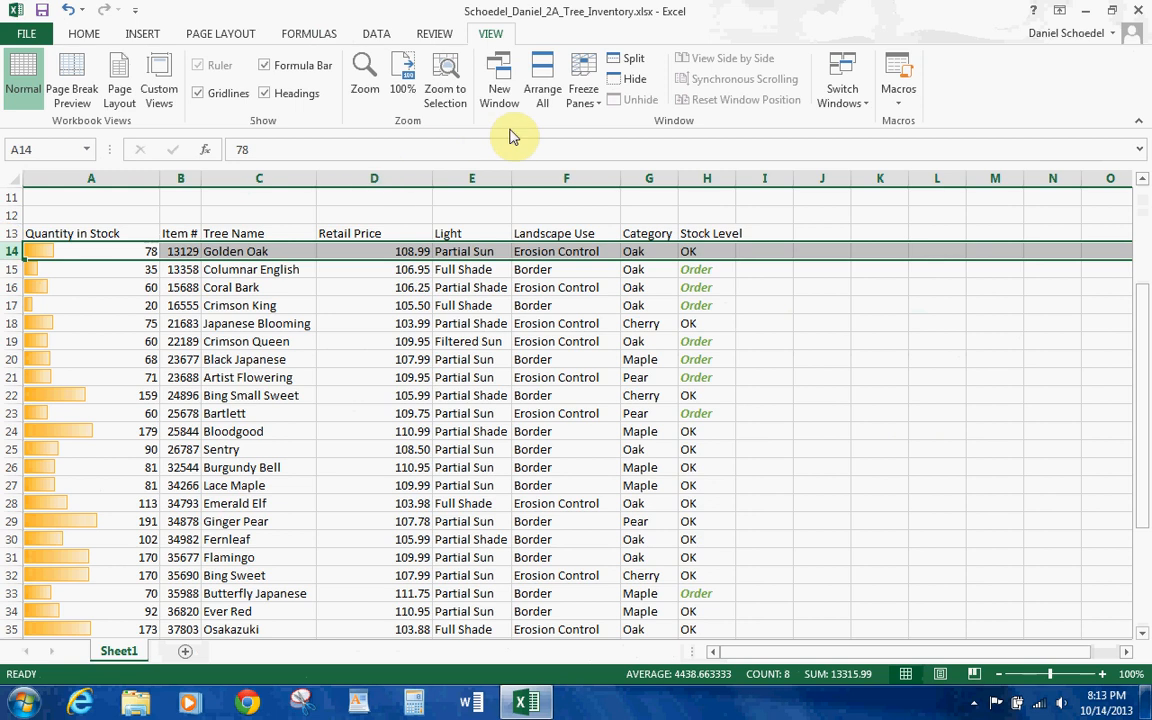
{"action": "left_click", "coordinate": [575, 103]}
{"action": "left_click", "coordinate": [586, 144]}
{"action": "left_click", "coordinate": [365, 276]}
{"action": "key", "text": "Down"}
{"action": "key", "text": "Down"}
{"action": "key", "text": "Down"}
{"action": "key", "text": "Down"}
{"action": "key", "text": "Down"}
{"action": "key", "text": "Down"}
{"action": "key", "text": "Down"}
{"action": "key", "text": "Down"}
{"action": "key", "text": "Down"}
{"action": "key", "text": "Down"}
{"action": "key", "text": "Down"}
{"action": "key", "text": "Down"}
{"action": "key", "text": "Down"}
{"action": "key", "text": "Down"}
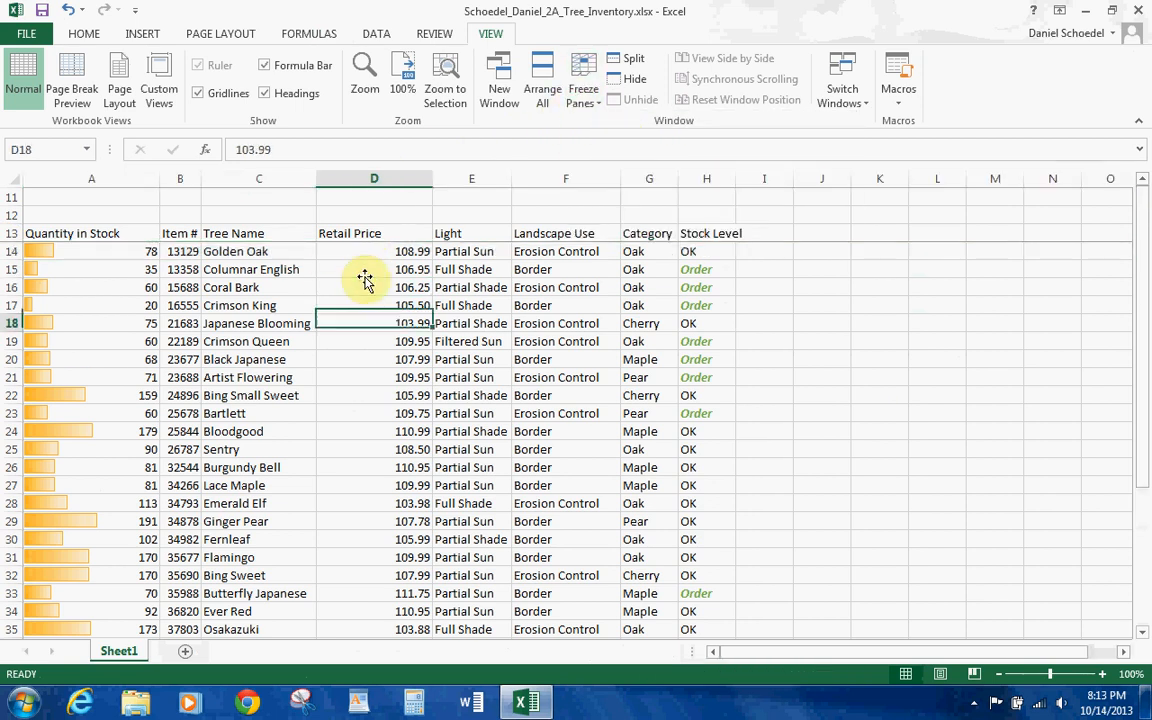
{"action": "key", "text": "Down"}
{"action": "key", "text": "Down"}
{"action": "key", "text": "Down"}
{"action": "key", "text": "Down"}
{"action": "key", "text": "Down"}
{"action": "key", "text": "Down"}
{"action": "key", "text": "Down"}
{"action": "key", "text": "Down"}
{"action": "key", "text": "Down"}
{"action": "key", "text": "Down"}
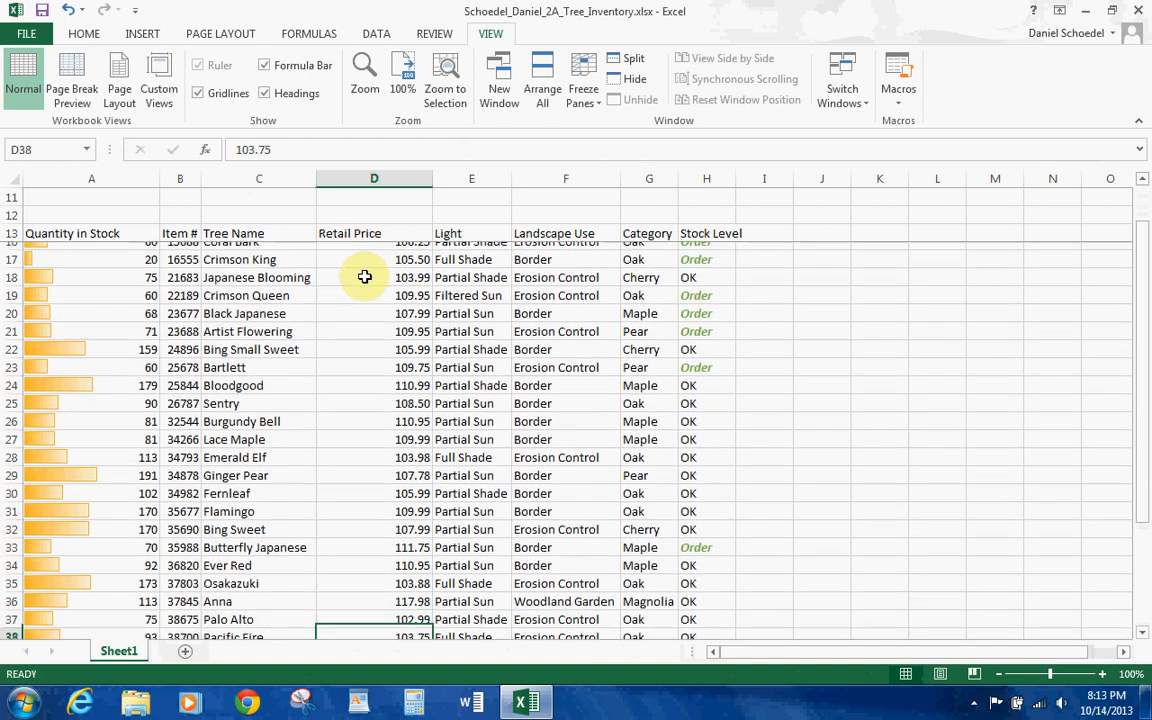
{"action": "key", "text": "Down"}
{"action": "key", "text": "Down"}
{"action": "key", "text": "Down"}
{"action": "key", "text": "Down"}
{"action": "key", "text": "Down"}
{"action": "key", "text": "Up"}
{"action": "key", "text": "Up"}
{"action": "key", "text": "Up"}
{"action": "key", "text": "Up"}
{"action": "key", "text": "Up"}
{"action": "key", "text": "Up"}
{"action": "key", "text": "Up"}
{"action": "key", "text": "Up"}
{"action": "key", "text": "Up"}
{"action": "key", "text": "Up"}
{"action": "key", "text": "Up"}
{"action": "key", "text": "Up"}
{"action": "key", "text": "Up"}
{"action": "key", "text": "Up"}
{"action": "key", "text": "Up"}
{"action": "key", "text": "Up"}
{"action": "key", "text": "Up"}
{"action": "key", "text": "Up"}
{"action": "key", "text": "Up"}
{"action": "key", "text": "Up"}
{"action": "key", "text": "Up"}
{"action": "key", "text": "Up"}
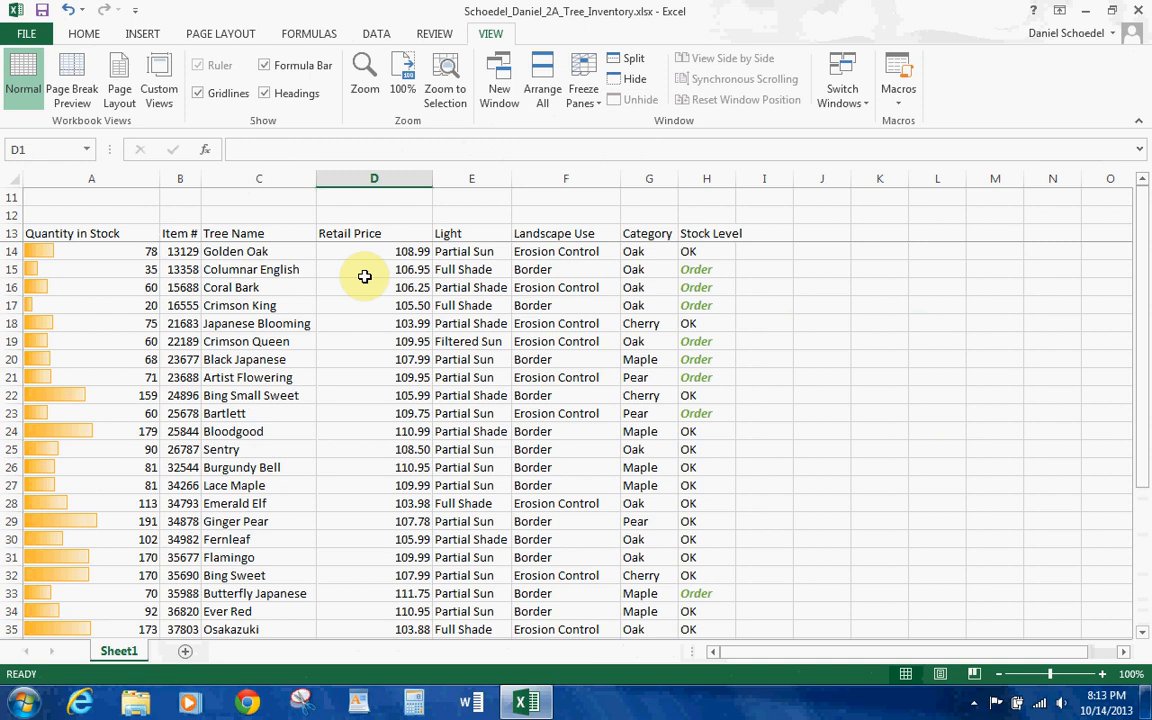
{"action": "key", "text": "Down"}
{"action": "key", "text": "Down"}
{"action": "key", "text": "Down"}
{"action": "key", "text": "Down"}
{"action": "key", "text": "Down"}
{"action": "key", "text": "Down"}
{"action": "key", "text": "Down"}
{"action": "key", "text": "Down"}
{"action": "key", "text": "Down"}
{"action": "key", "text": "Down"}
{"action": "key", "text": "Down"}
{"action": "key", "text": "Down"}
{"action": "key", "text": "Down"}
{"action": "key", "text": "Down"}
{"action": "key", "text": "Down"}
{"action": "key", "text": "Down"}
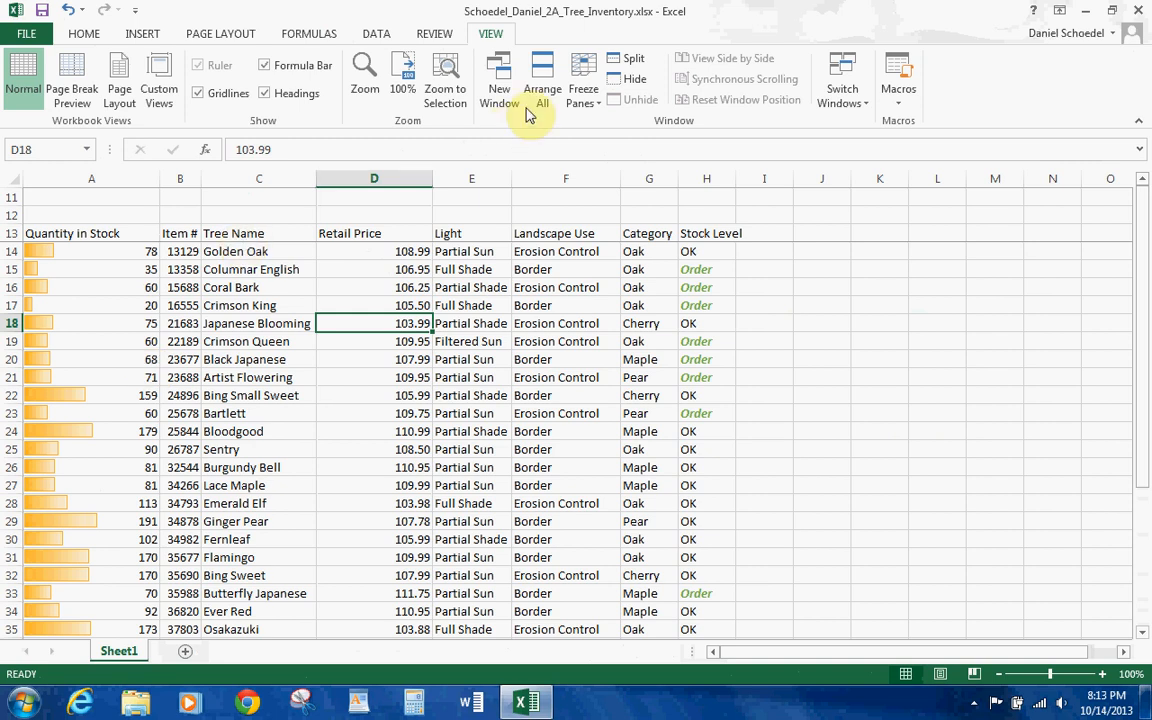
{"action": "left_click", "coordinate": [598, 92]}
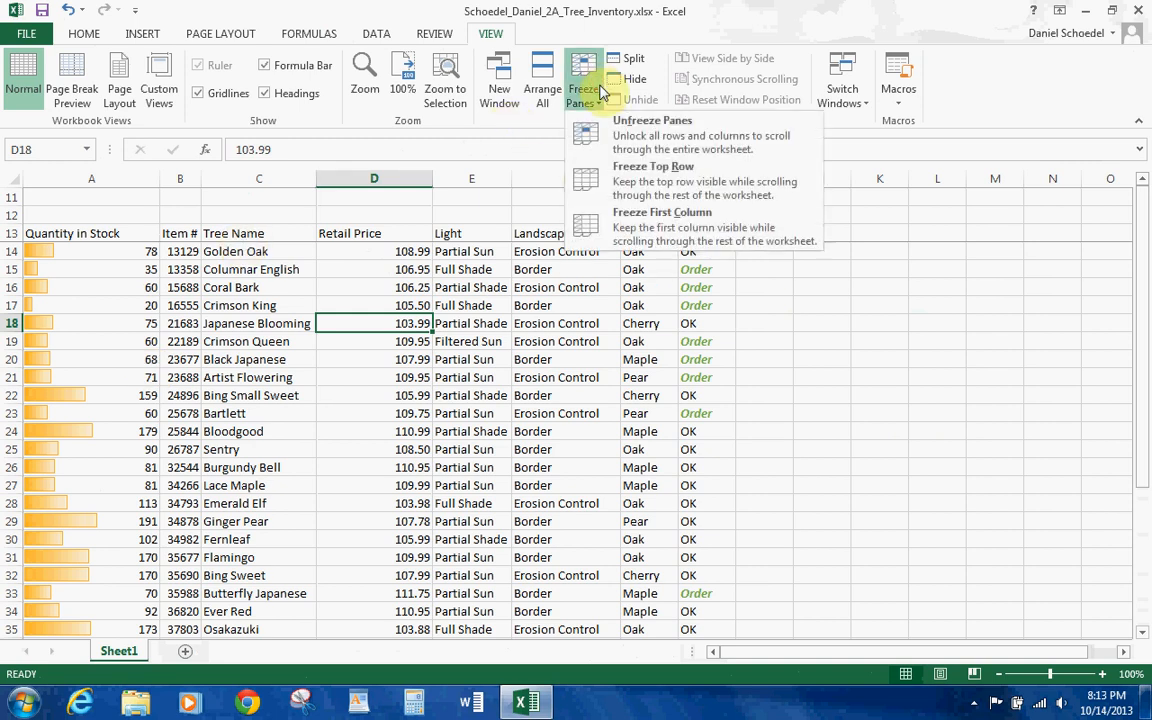
{"action": "left_click", "coordinate": [620, 150]}
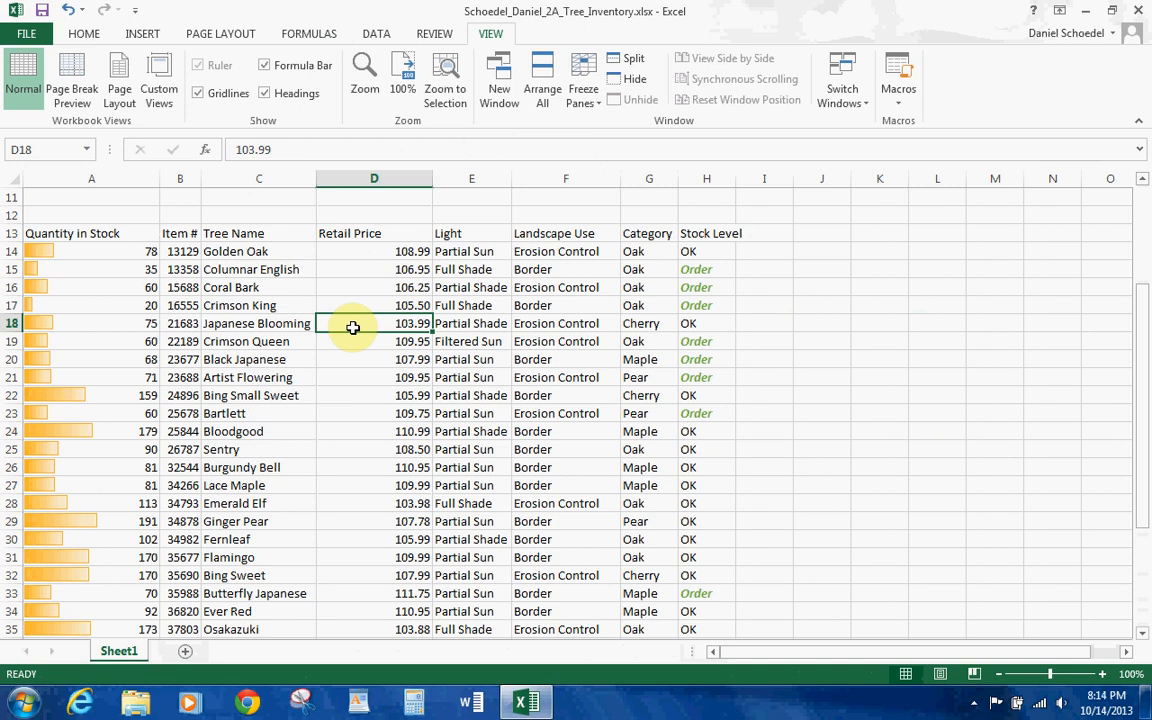
Step: Convert the tree list A13:H42 into a table with headers and filter buttons
{"action": "left_click", "coordinate": [256, 301]}
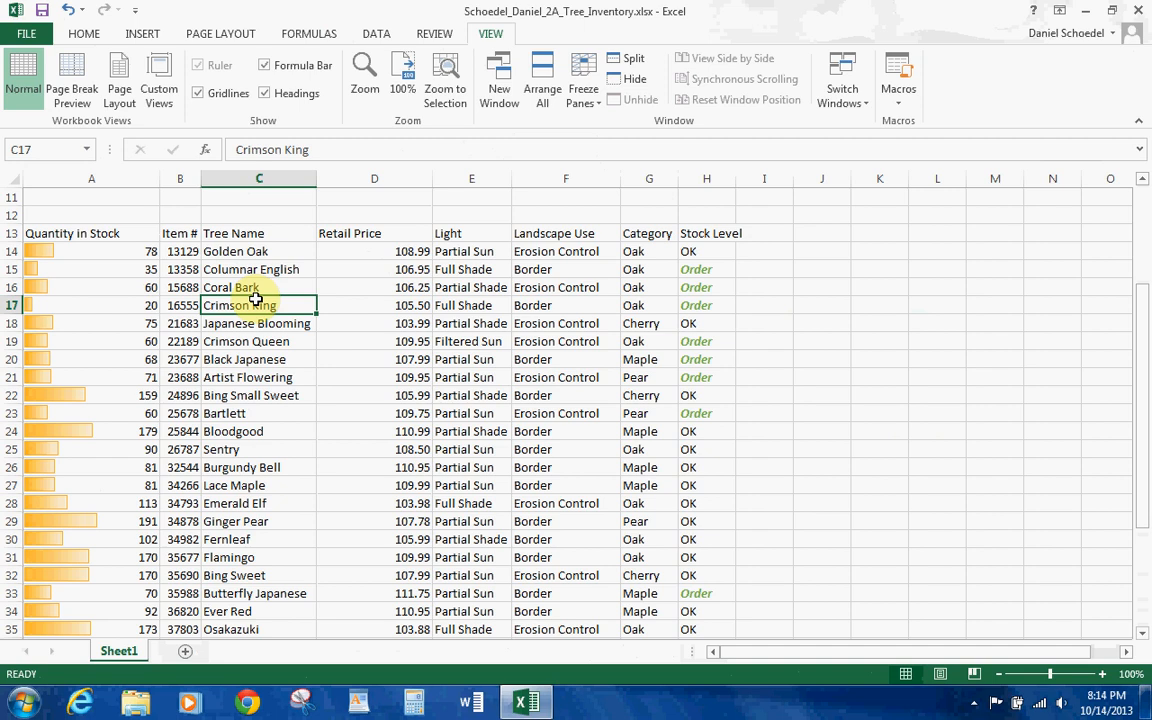
{"action": "left_click", "coordinate": [142, 38]}
{"action": "left_click", "coordinate": [154, 76]}
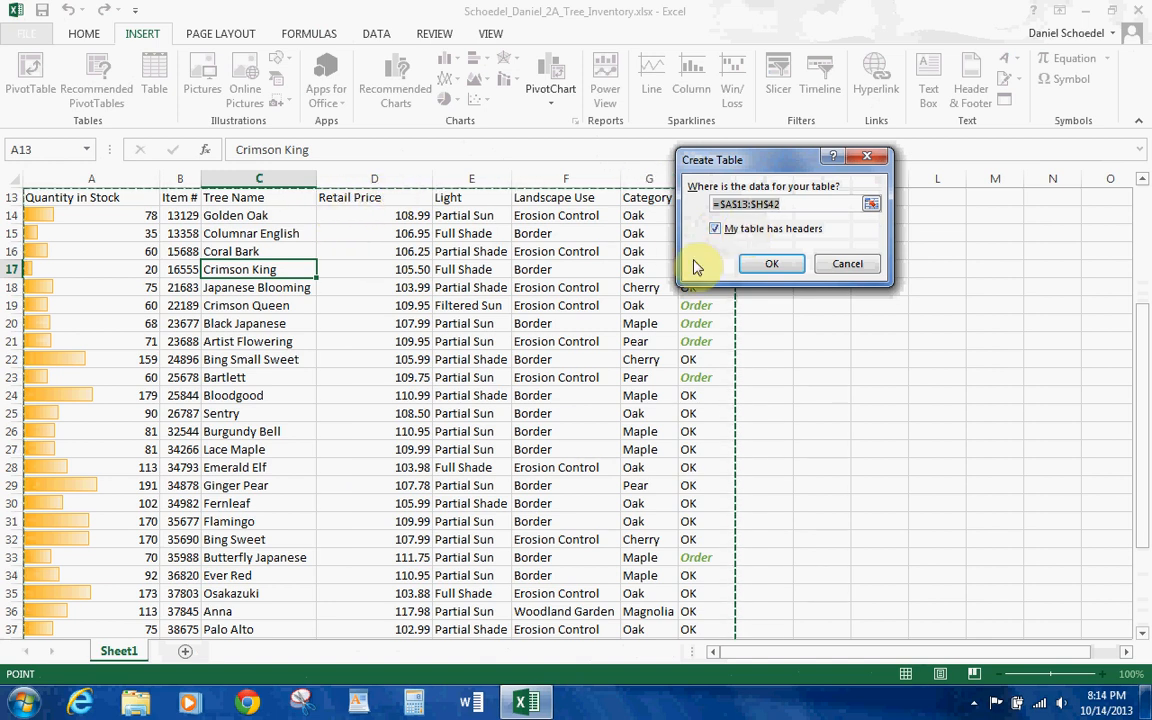
{"action": "left_click", "coordinate": [757, 260]}
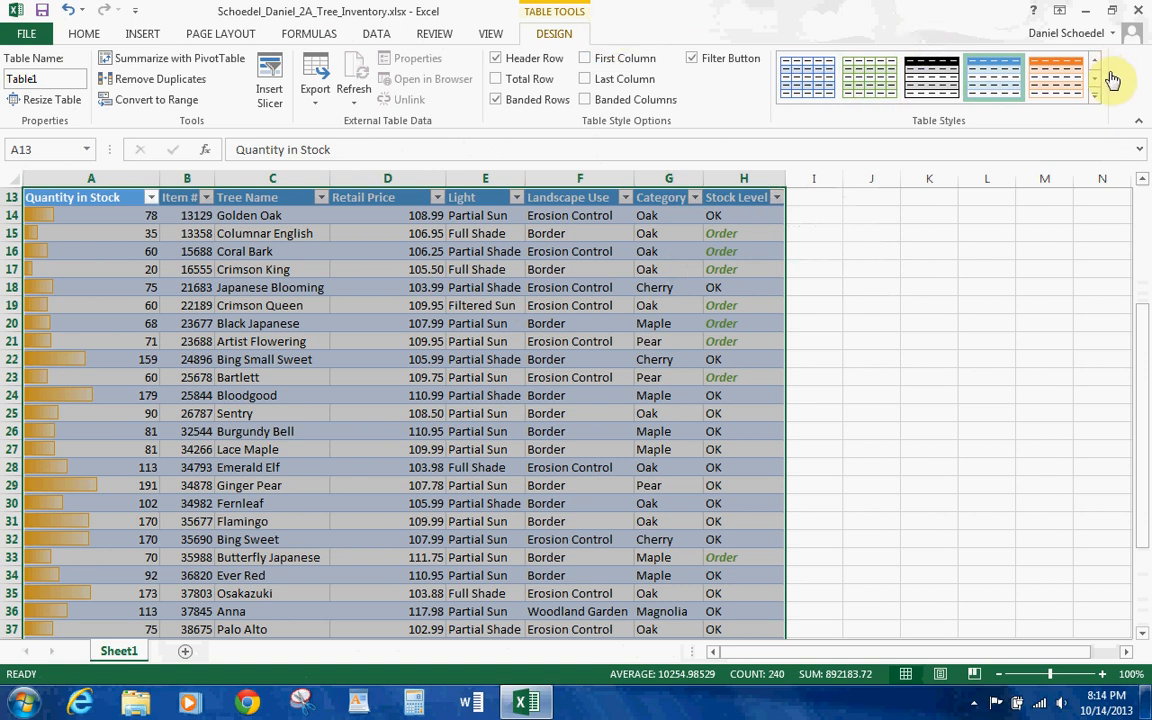
Step: Apply Table Style Light 16 to the tree inventory table
{"action": "left_click", "coordinate": [1097, 98]}
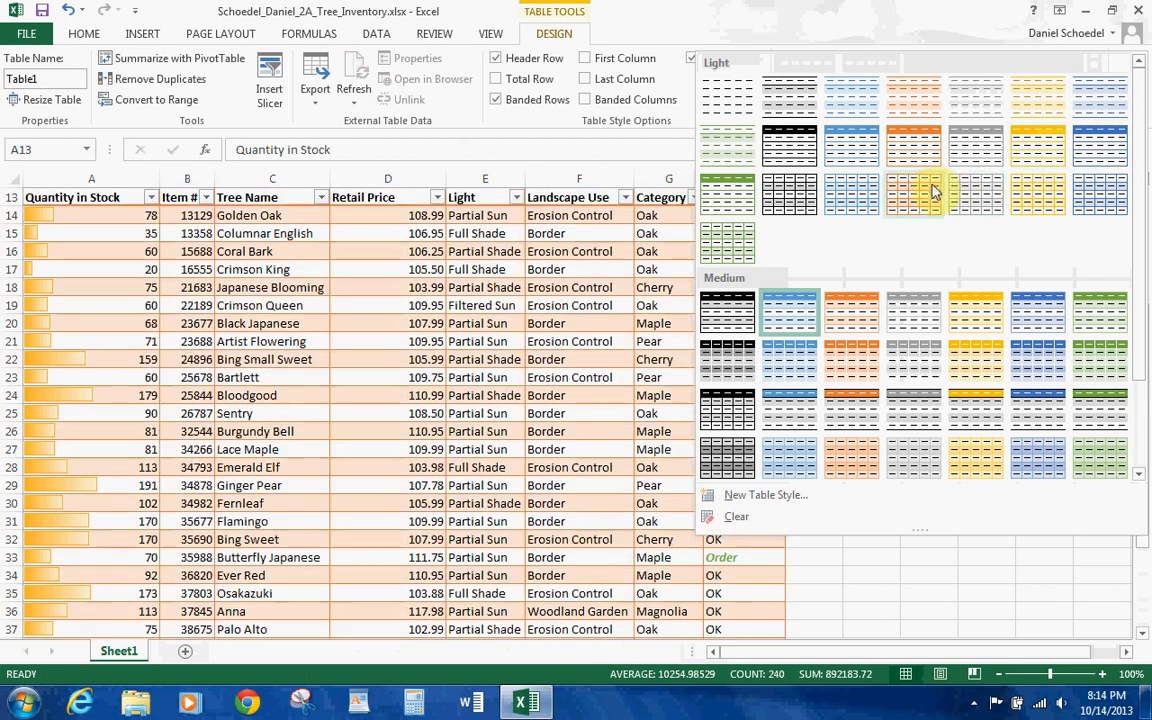
{"action": "left_click", "coordinate": [866, 188]}
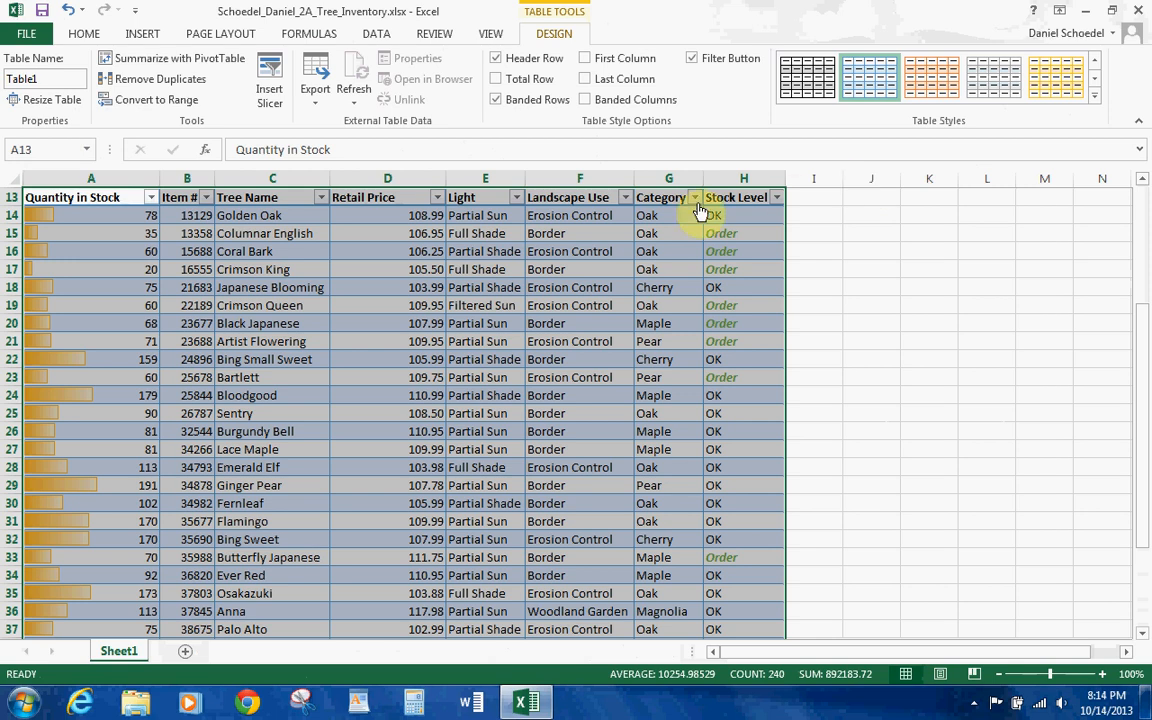
{"action": "left_click", "coordinate": [621, 213]}
{"action": "left_click", "coordinate": [625, 198]}
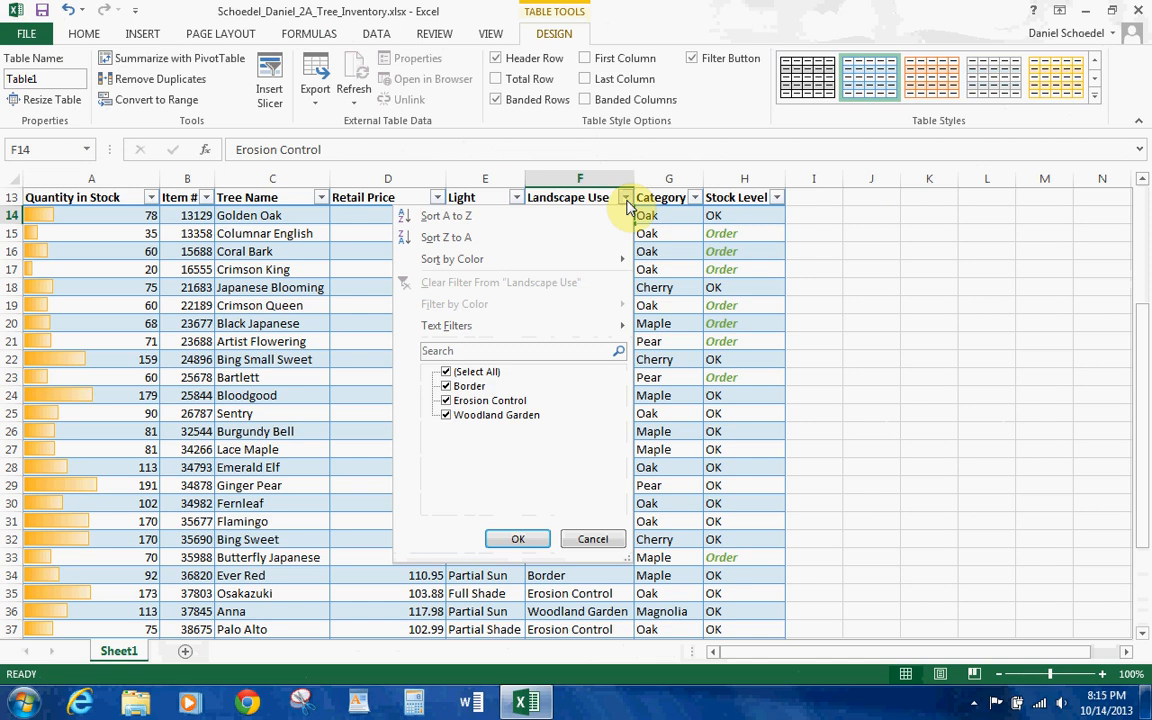
Step: Sort the table by Retail Price, lowest first
{"action": "left_click", "coordinate": [625, 200]}
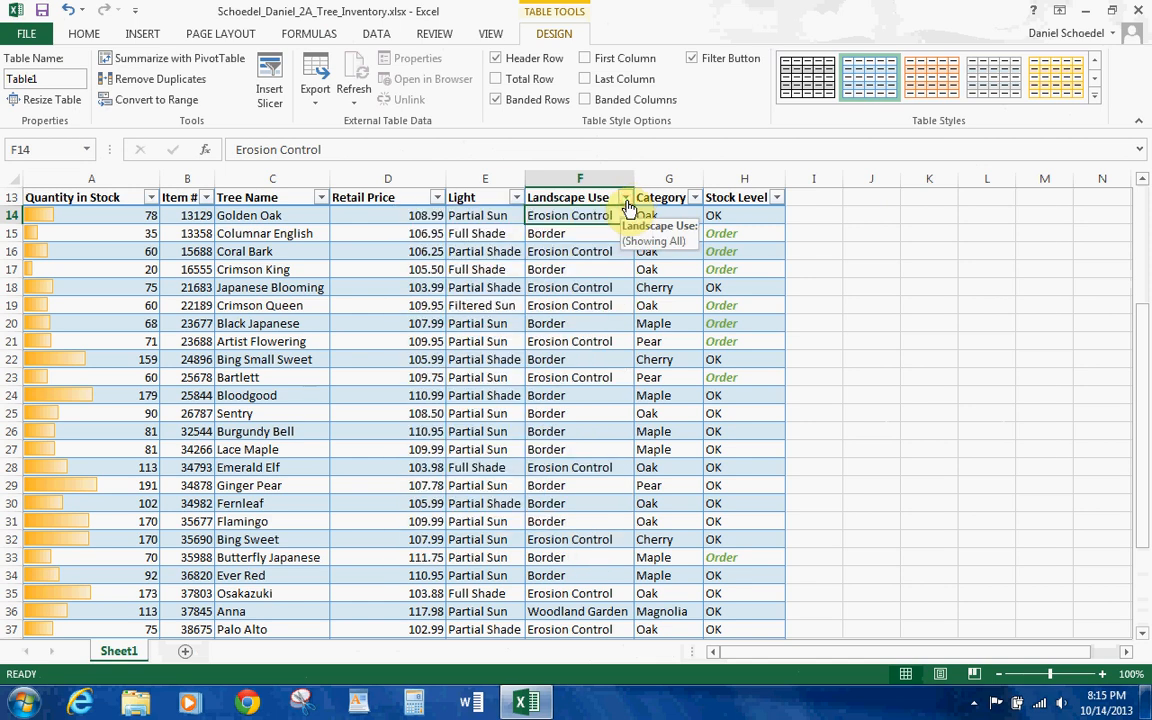
{"action": "left_click", "coordinate": [439, 203]}
{"action": "left_click", "coordinate": [386, 217]}
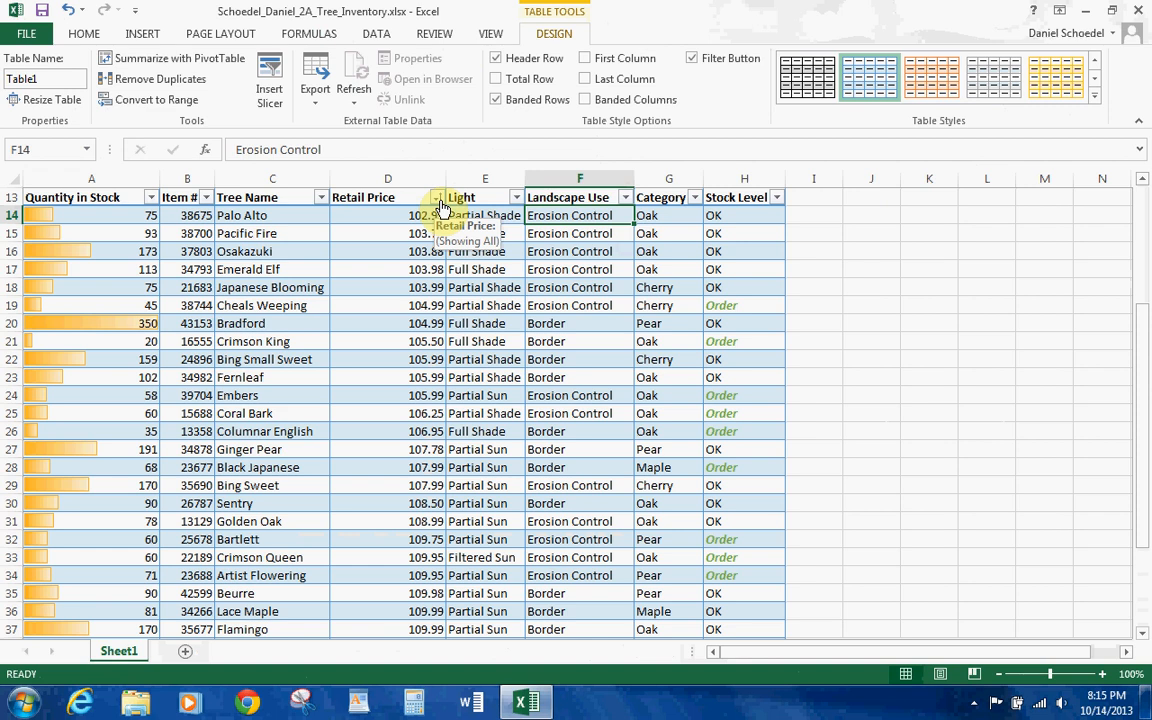
Step: Sort the table by Category Z to A so Pear trees come first
{"action": "left_click", "coordinate": [695, 200]}
{"action": "left_click", "coordinate": [637, 220]}
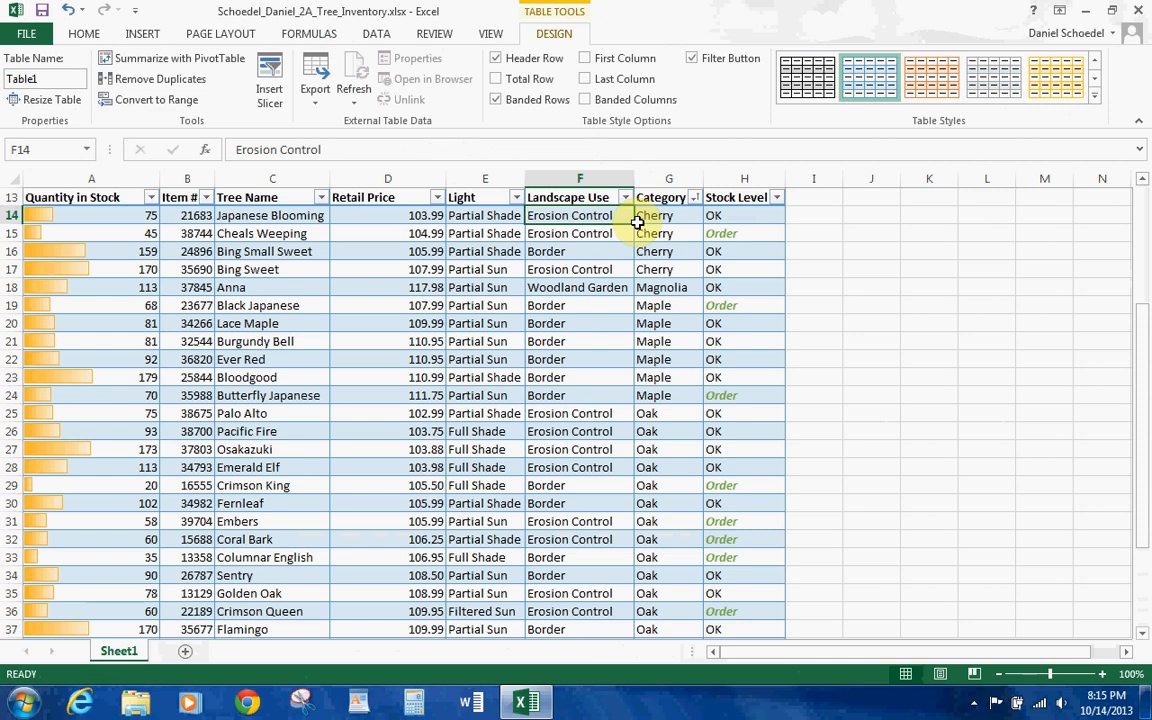
{"action": "left_click", "coordinate": [694, 198]}
{"action": "left_click", "coordinate": [659, 235]}
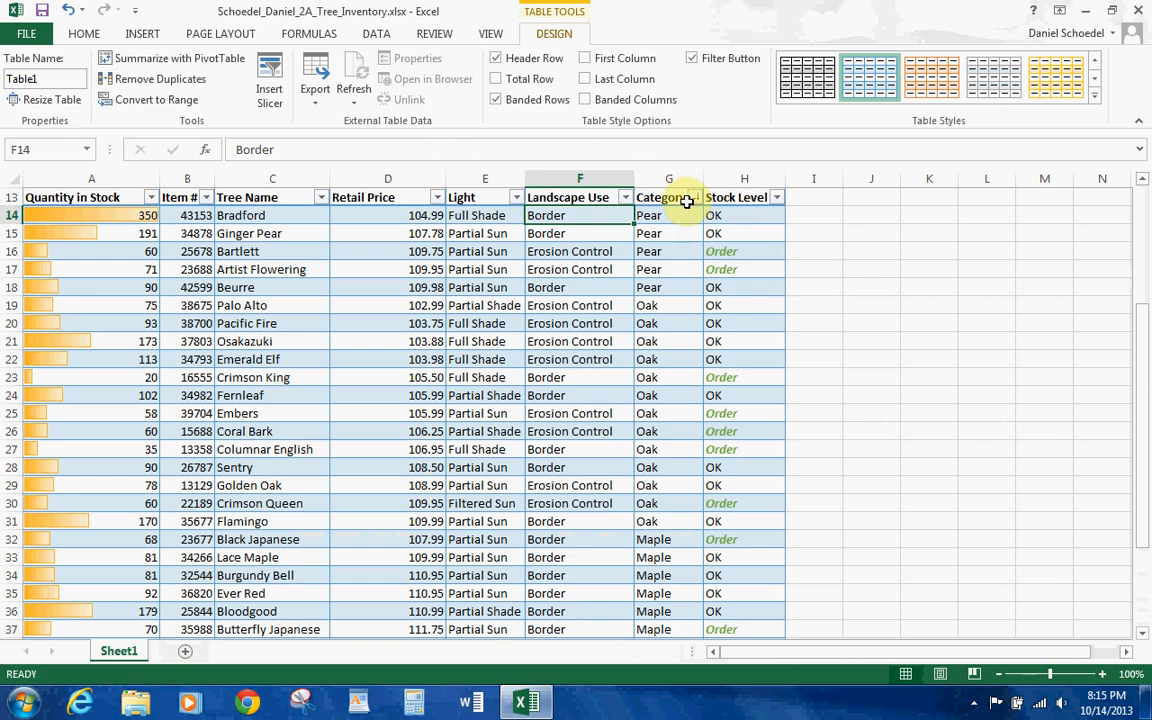
{"action": "left_click", "coordinate": [695, 198]}
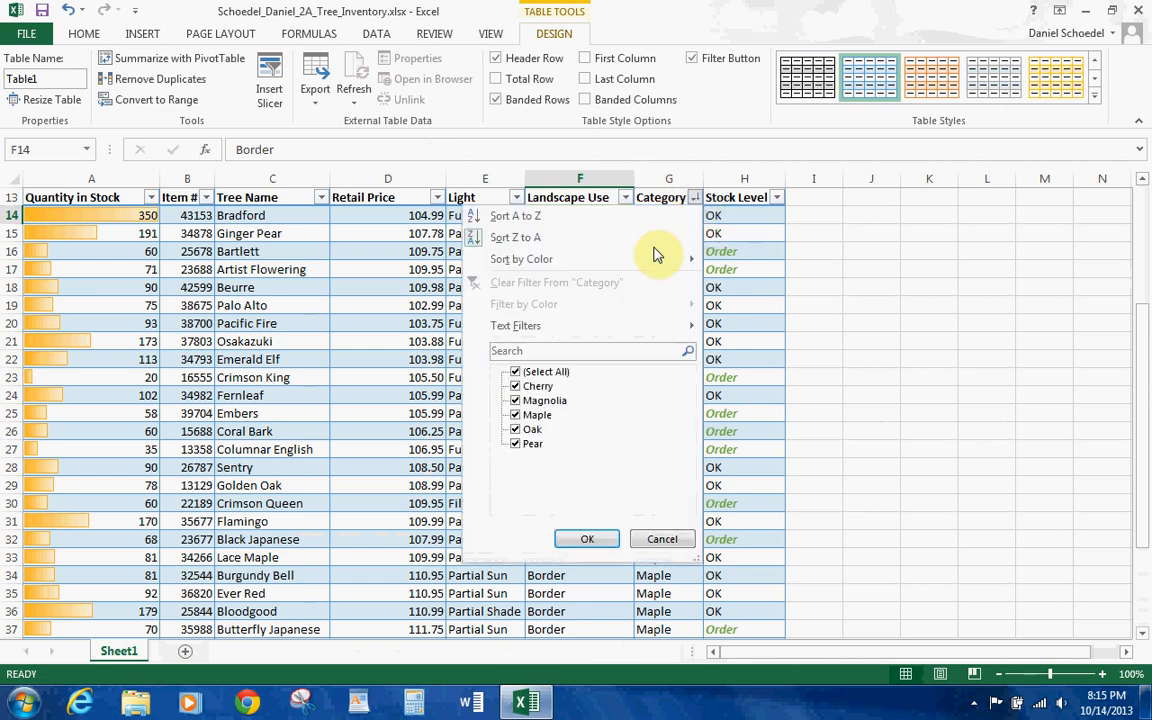
Step: Filter the Category column to Maple only, leaving 6 of 29 trees shown
{"action": "left_click", "coordinate": [516, 373]}
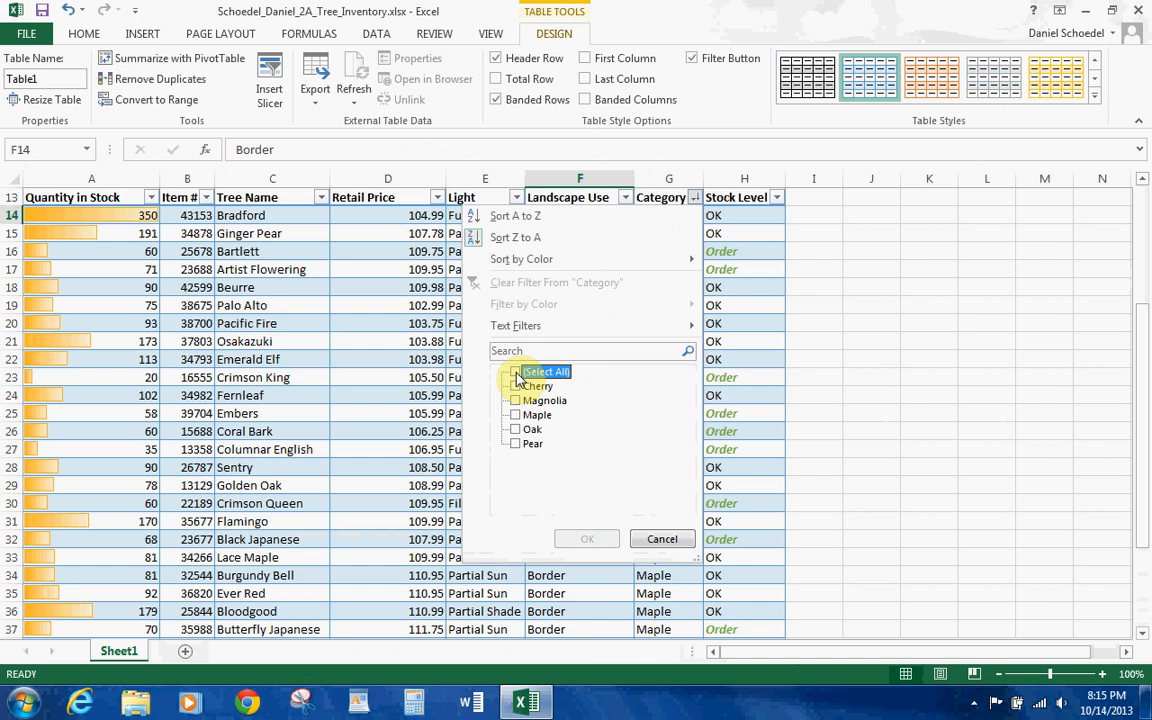
{"action": "left_click", "coordinate": [516, 416]}
{"action": "left_click", "coordinate": [587, 541]}
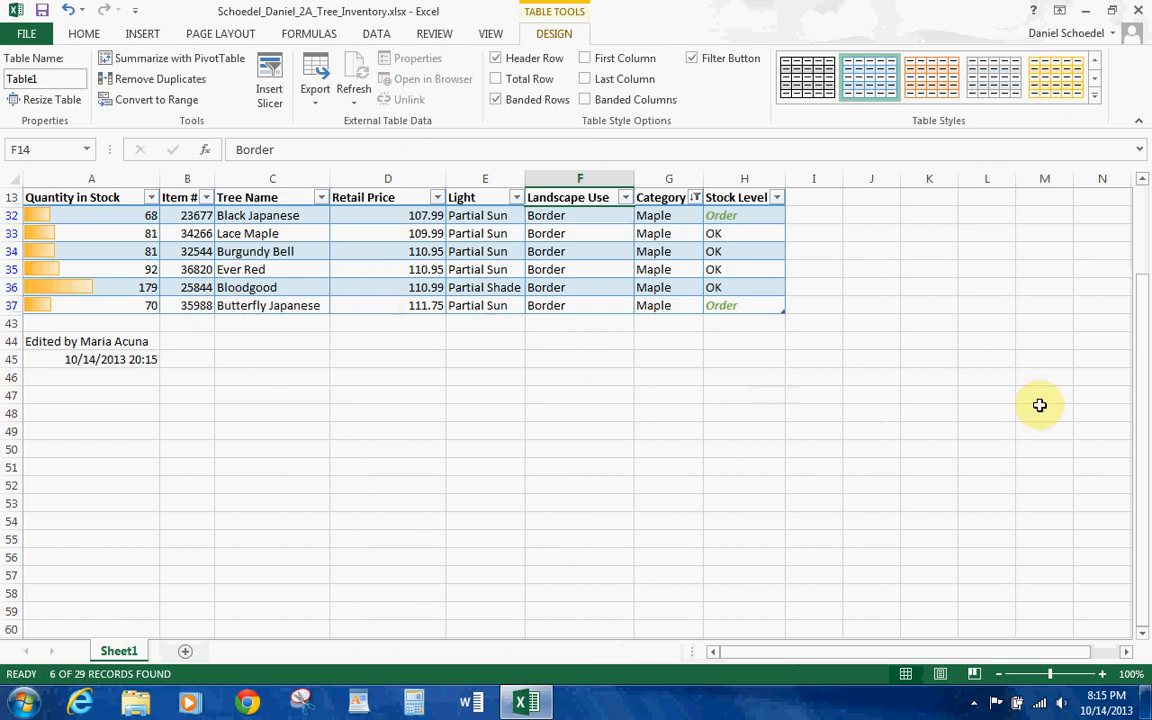
{"action": "left_click_drag", "start_coordinate": [1147, 401], "coordinate": [1144, 368]}
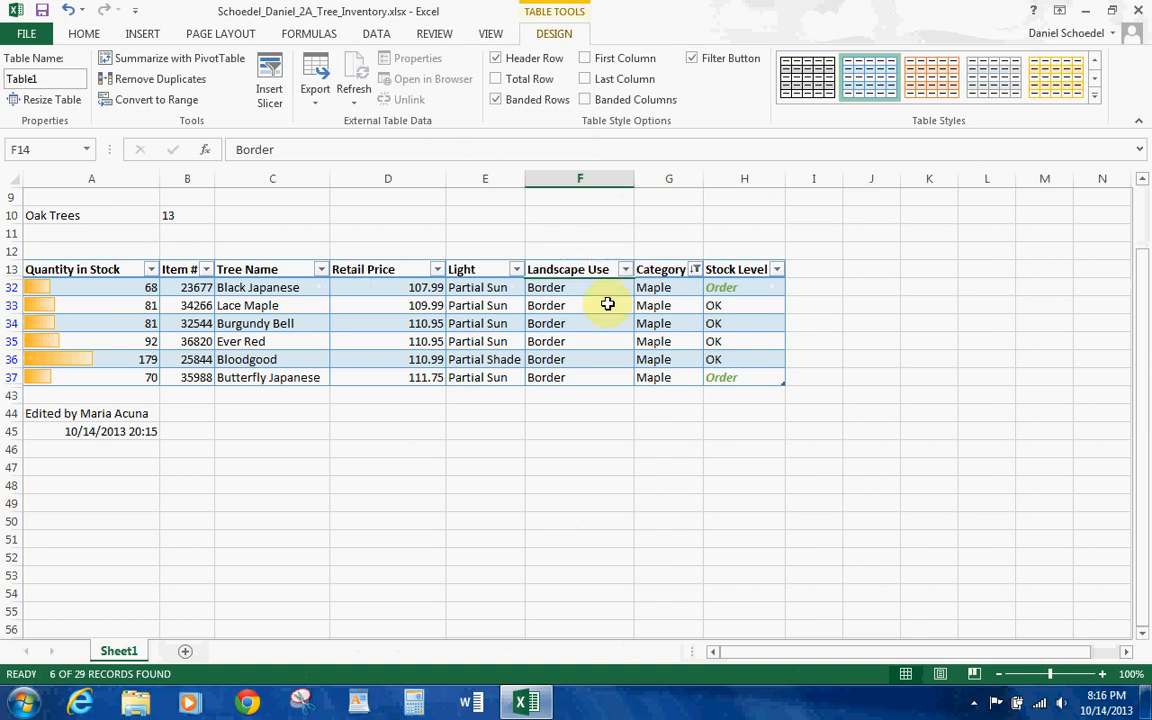
Step: Enter the label 'Maple Trees' in cell A11
{"action": "left_click", "coordinate": [46, 238]}
{"action": "type", "text": "Mapl"}
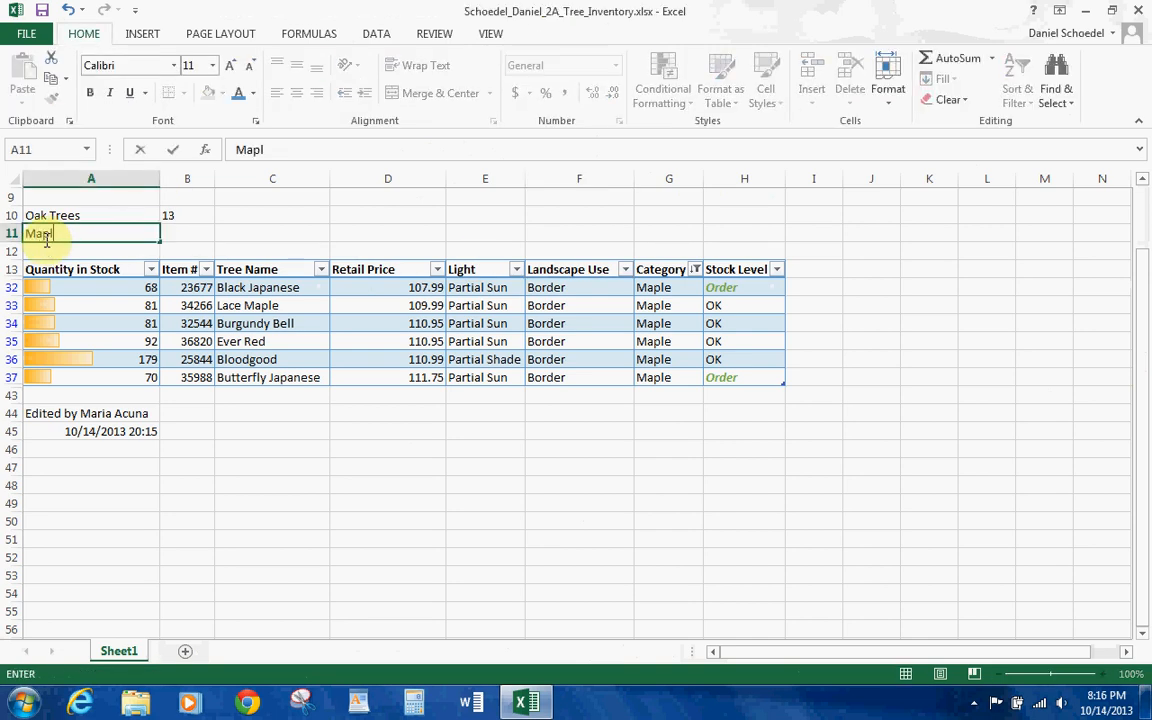
{"action": "type", "text": "e Trees"}
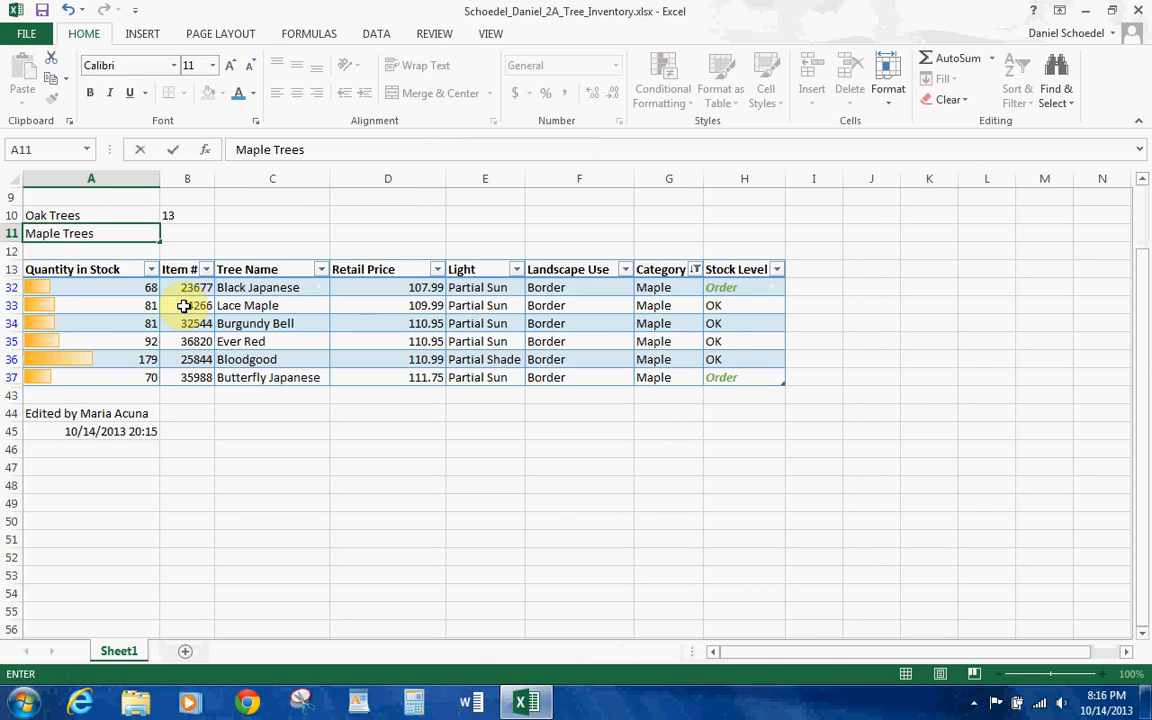
{"action": "left_click", "coordinate": [395, 300]}
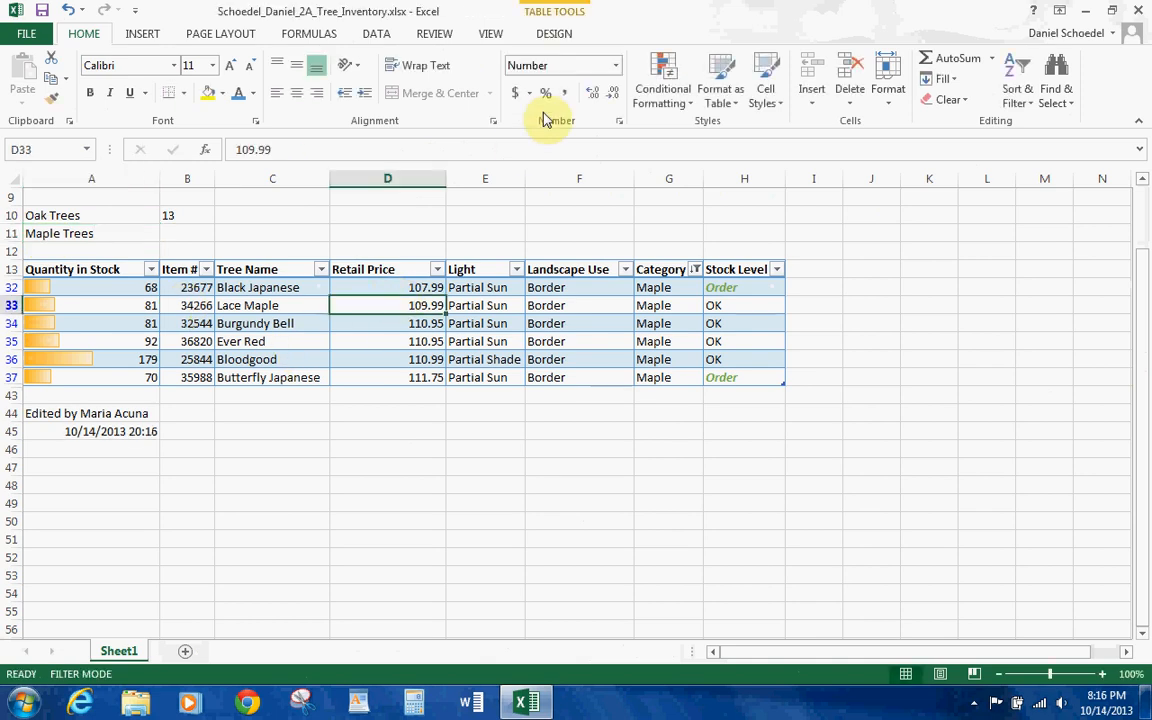
Step: Add a Total Row to Table1 and set it to Sum Quantity in Stock, giving 571
{"action": "left_click", "coordinate": [556, 36]}
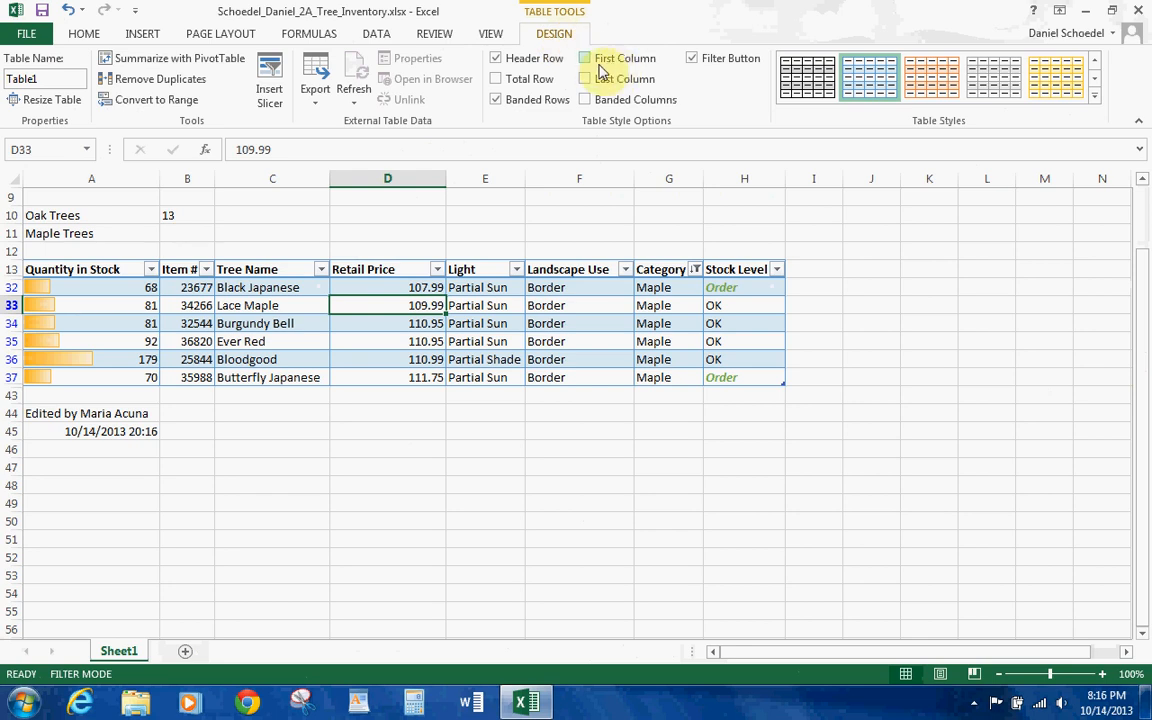
{"action": "left_click", "coordinate": [495, 80]}
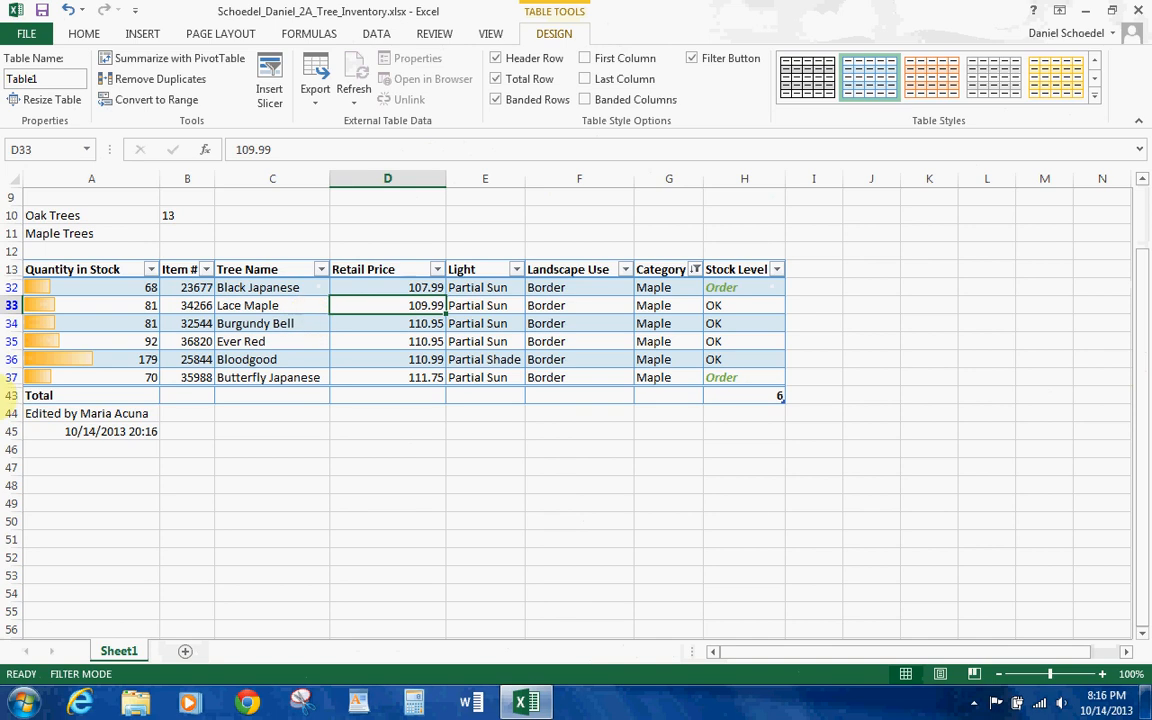
{"action": "left_click", "coordinate": [294, 394]}
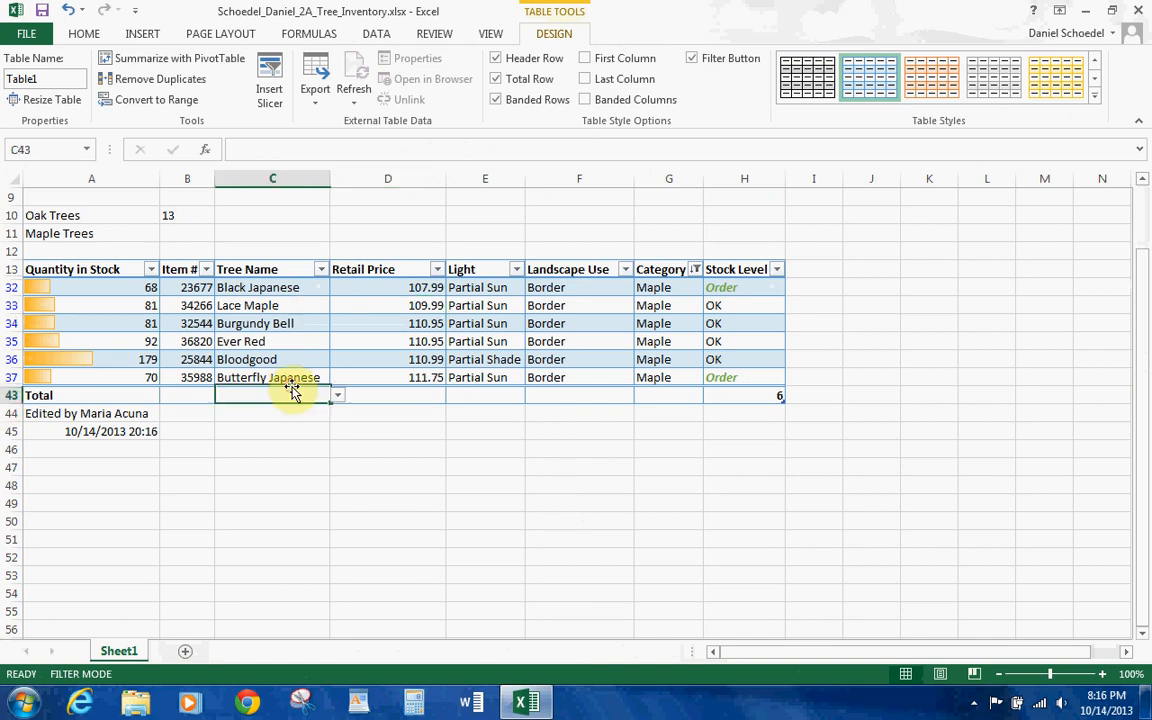
{"action": "left_click", "coordinate": [146, 400]}
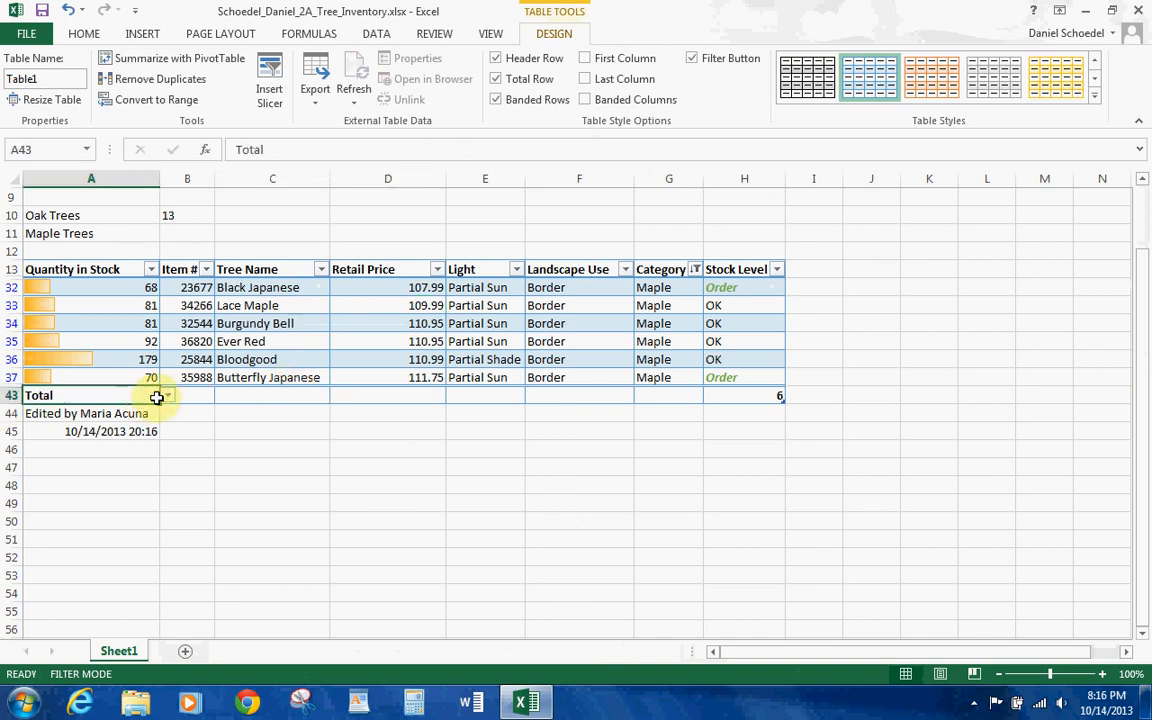
{"action": "left_click", "coordinate": [167, 398]}
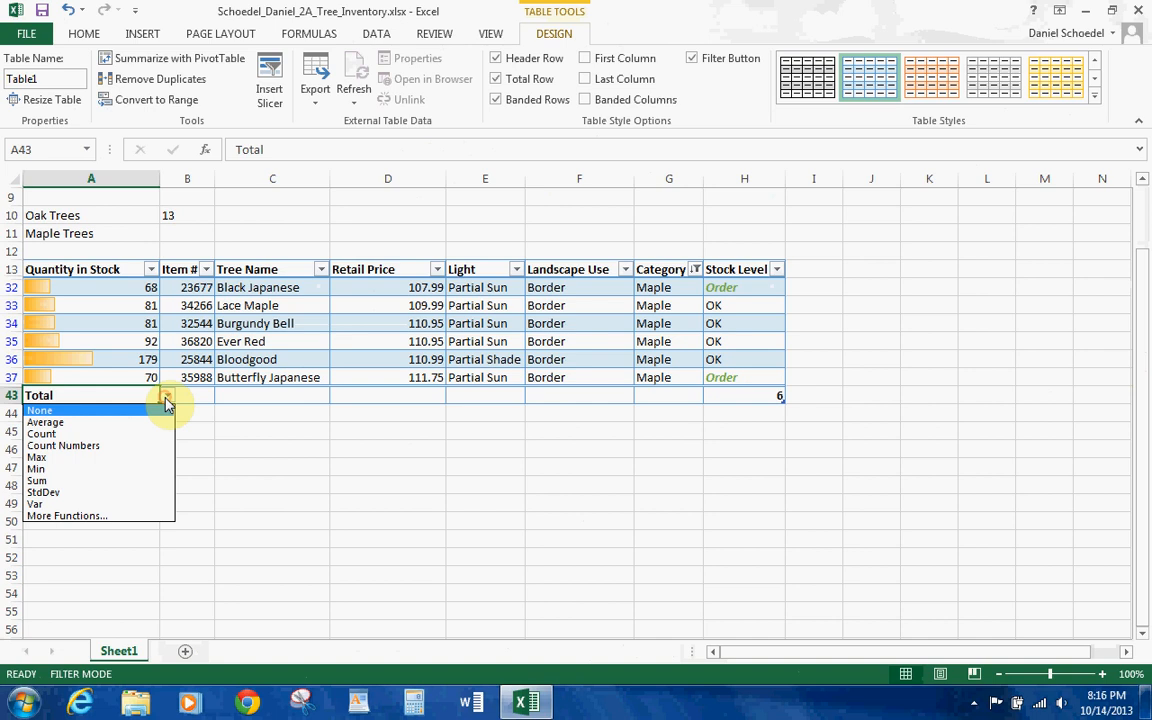
{"action": "left_click", "coordinate": [48, 482]}
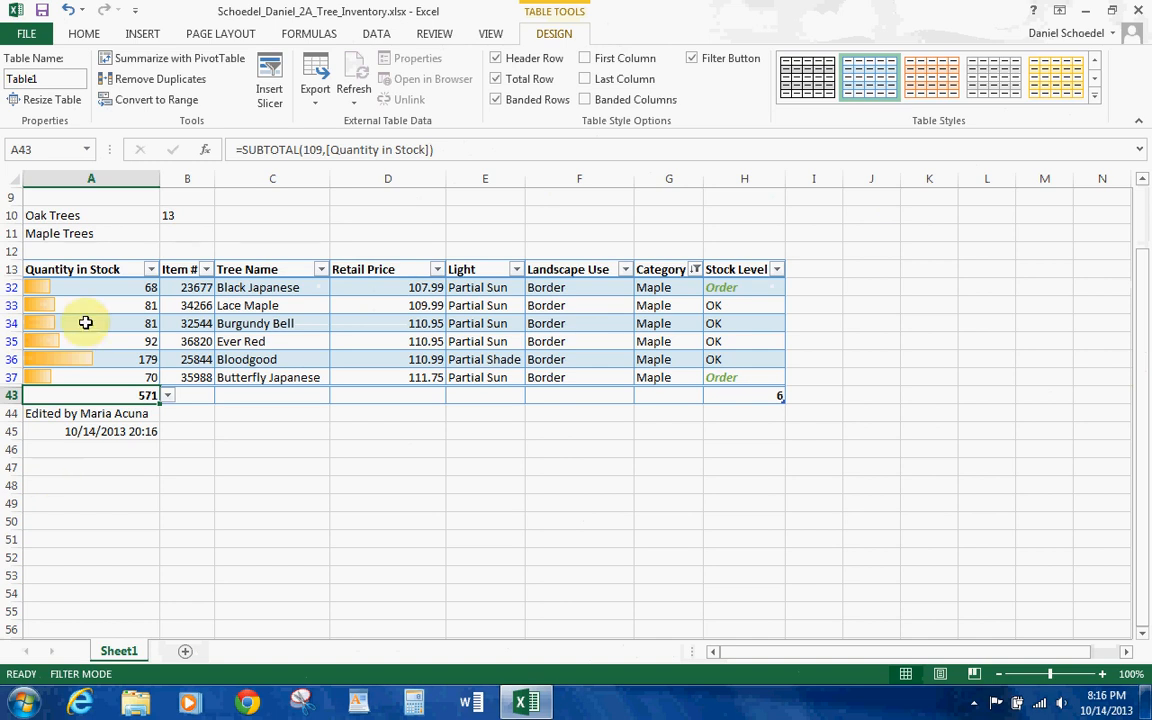
{"action": "left_click", "coordinate": [170, 232]}
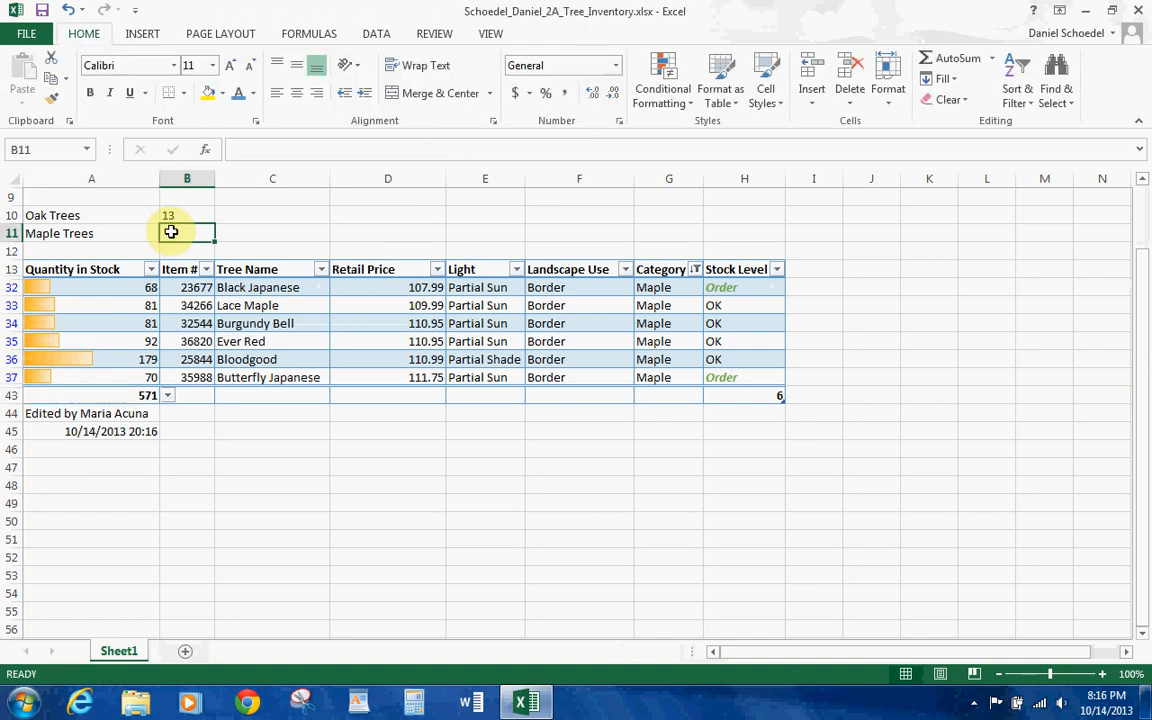
Step: Enter '6 (571 total items in stock)' in cell B11
{"action": "type", "text": "6 ("}
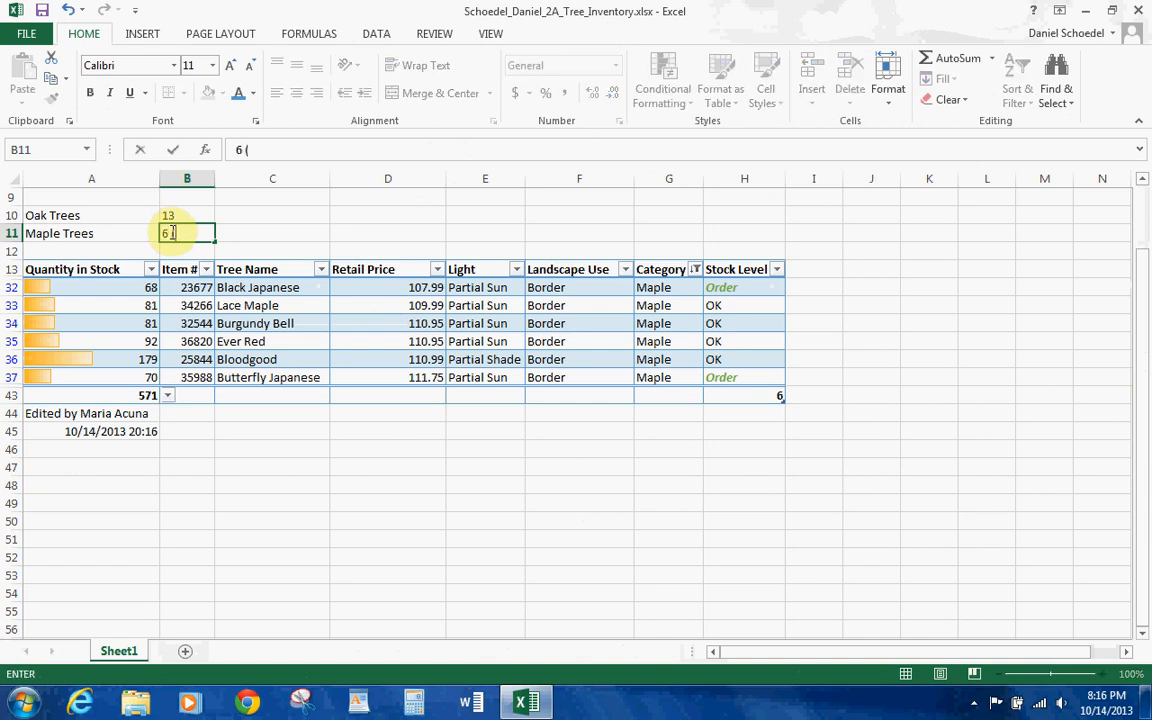
{"action": "type", "text": "571 total items in stock)"}
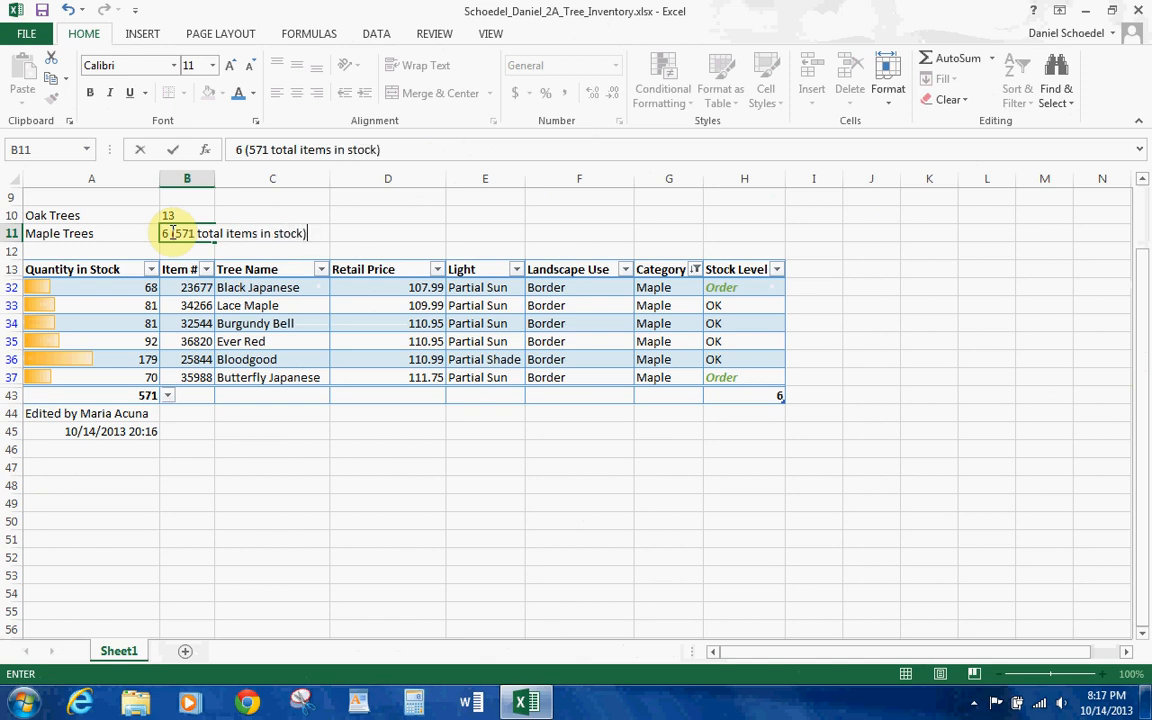
{"action": "key", "text": "Return"}
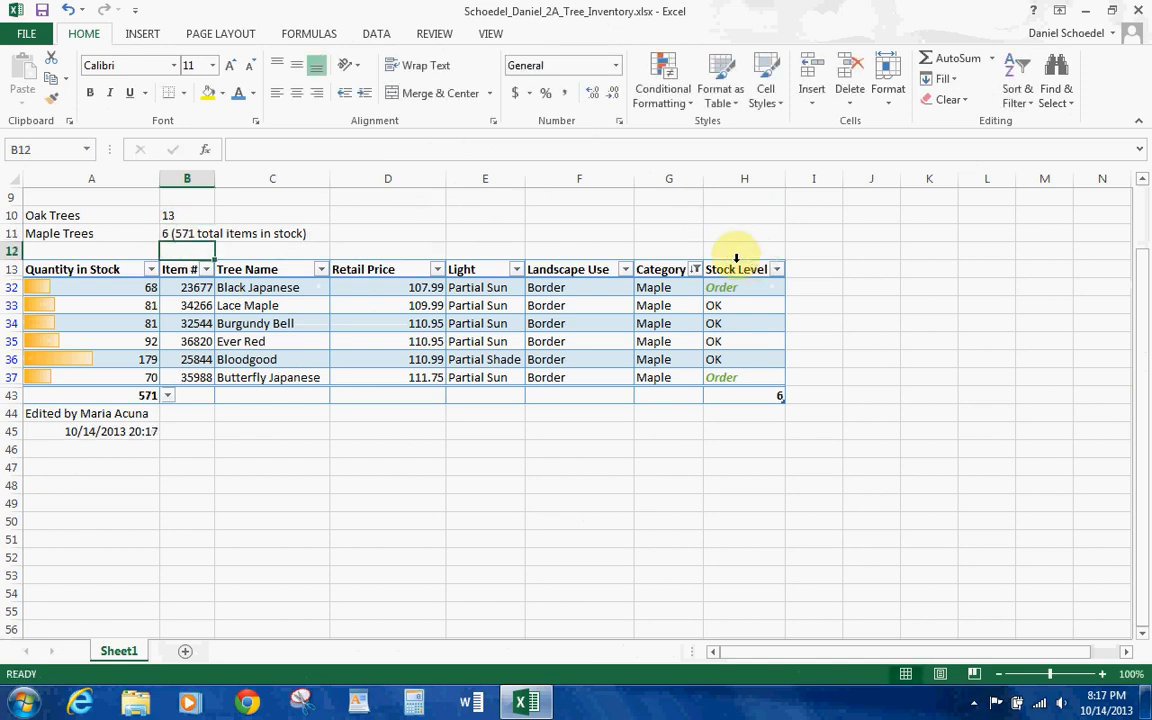
Step: Clear the Category filter and filter Landscape Use to Erosion Control, showing 13 trees totalling 1131
{"action": "left_click", "coordinate": [695, 270]}
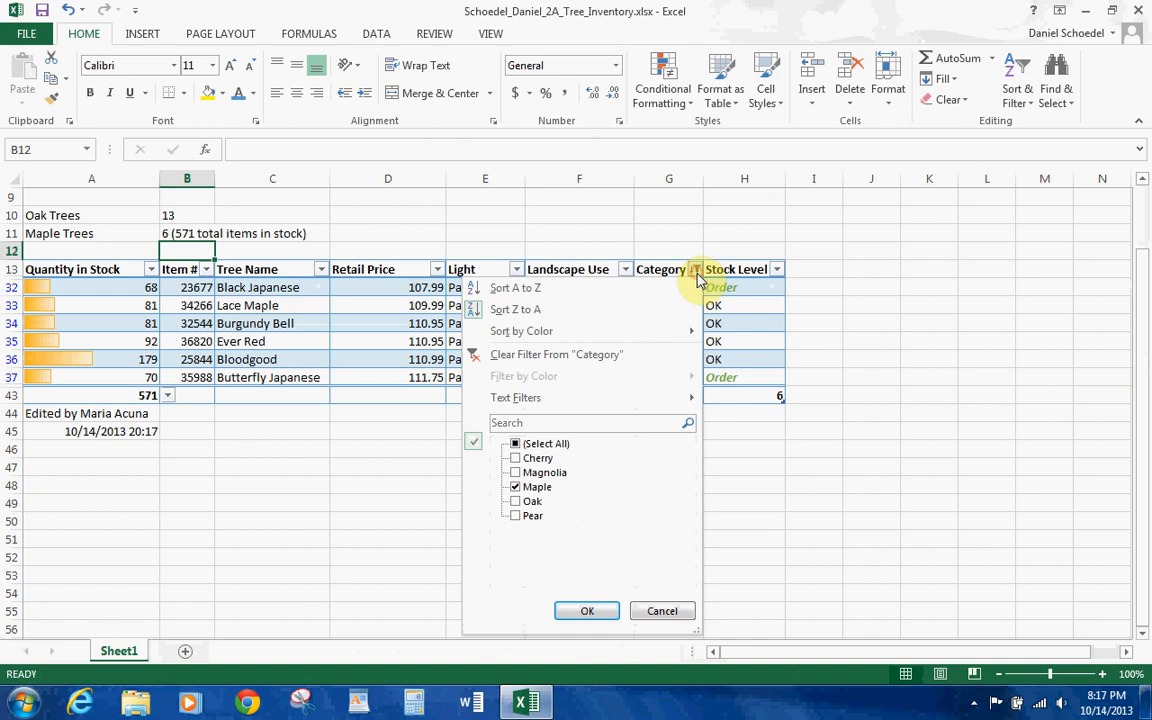
{"action": "left_click", "coordinate": [593, 355]}
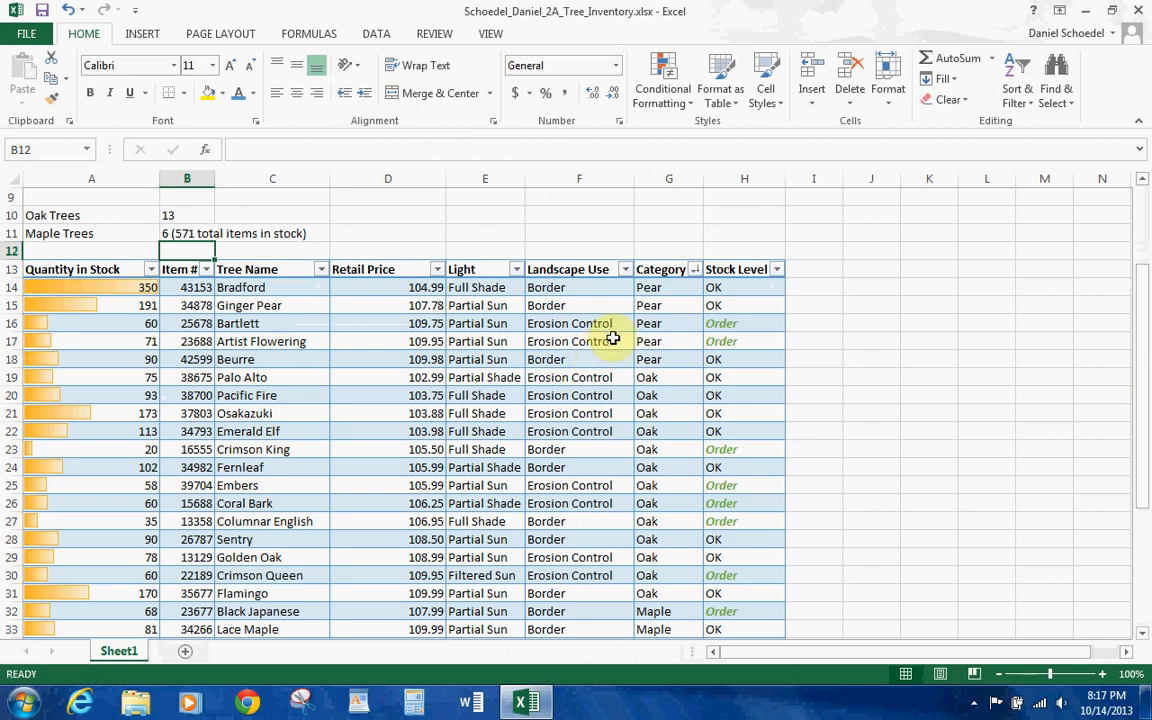
{"action": "left_click", "coordinate": [625, 270]}
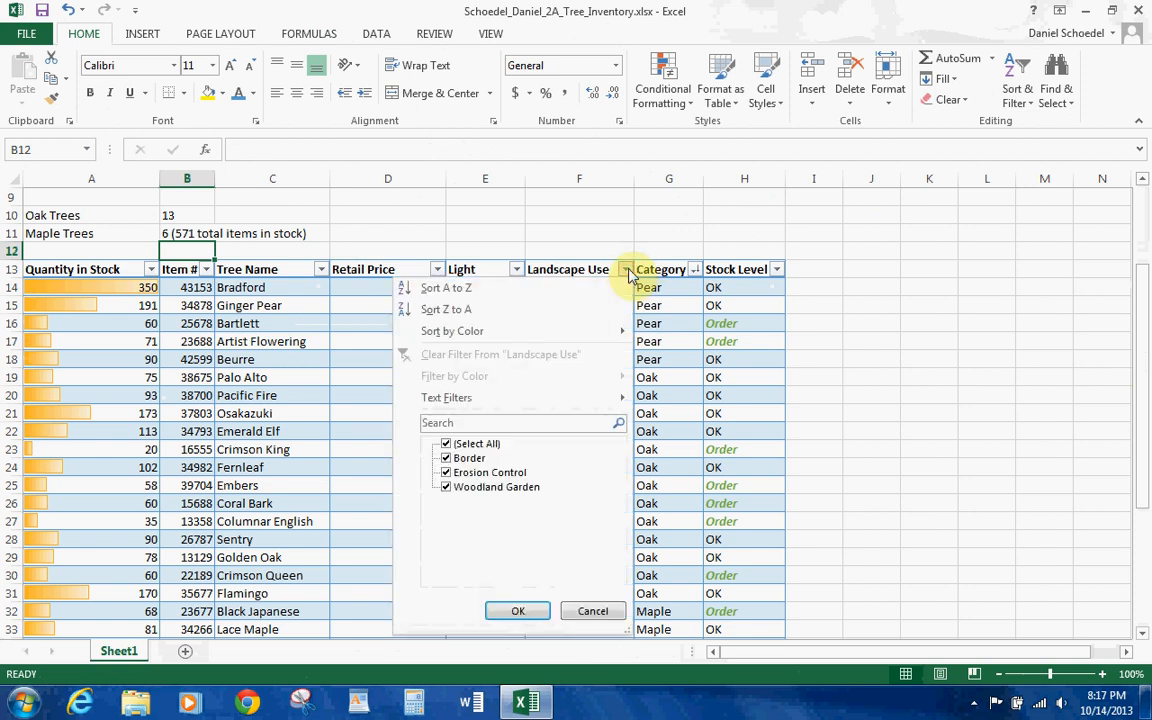
{"action": "left_click", "coordinate": [446, 444]}
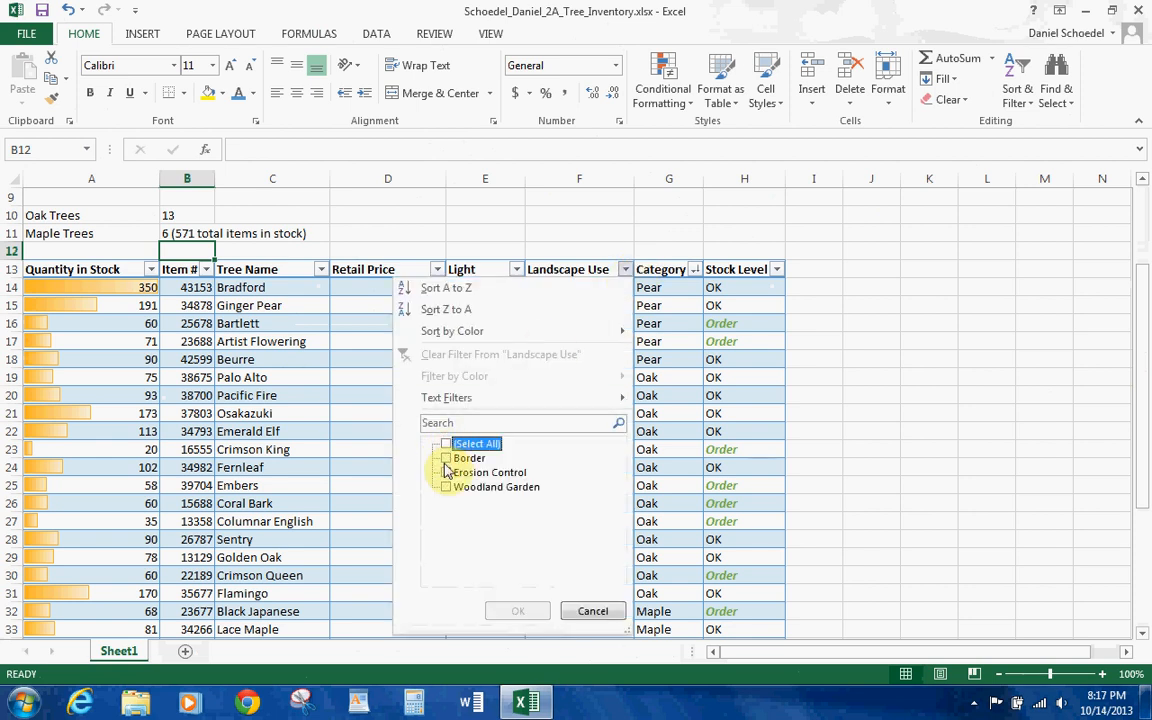
{"action": "left_click", "coordinate": [446, 472]}
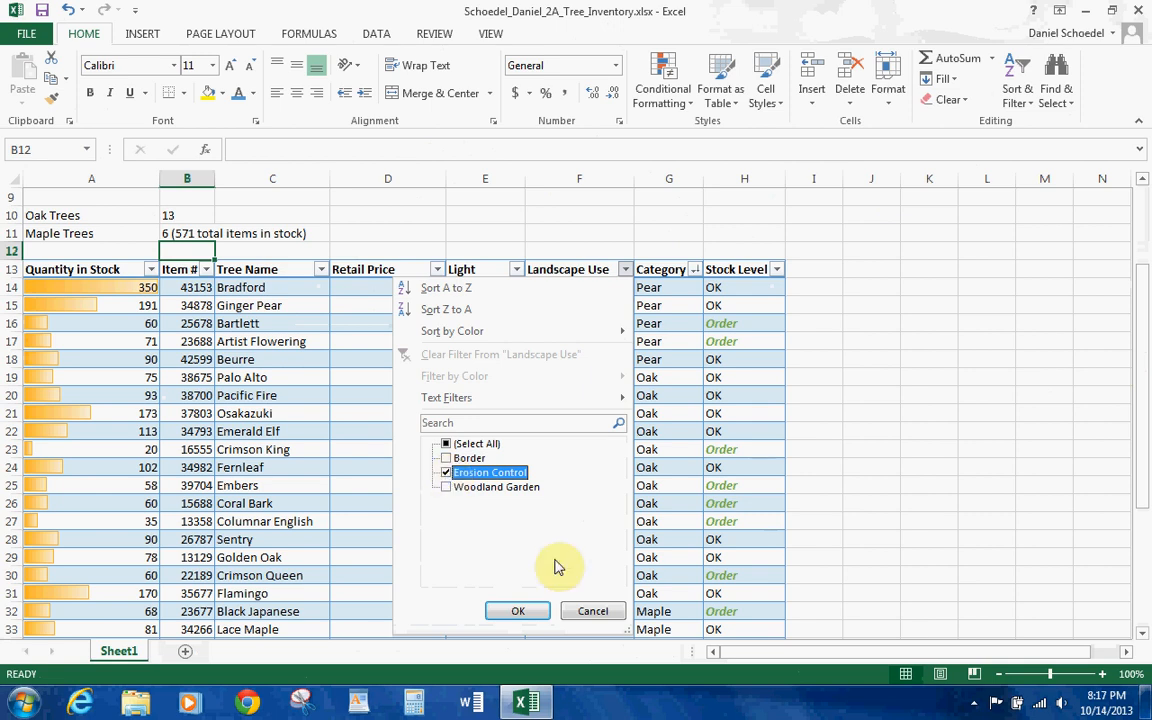
{"action": "left_click", "coordinate": [517, 611]}
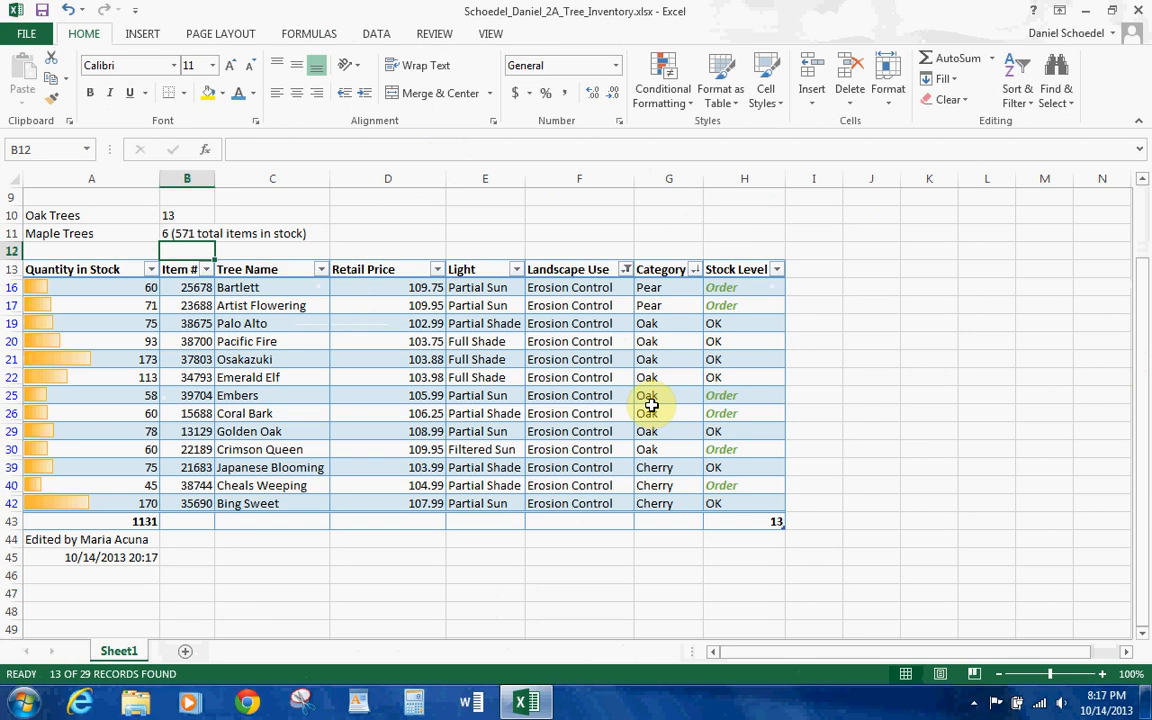
{"action": "left_click", "coordinate": [694, 270]}
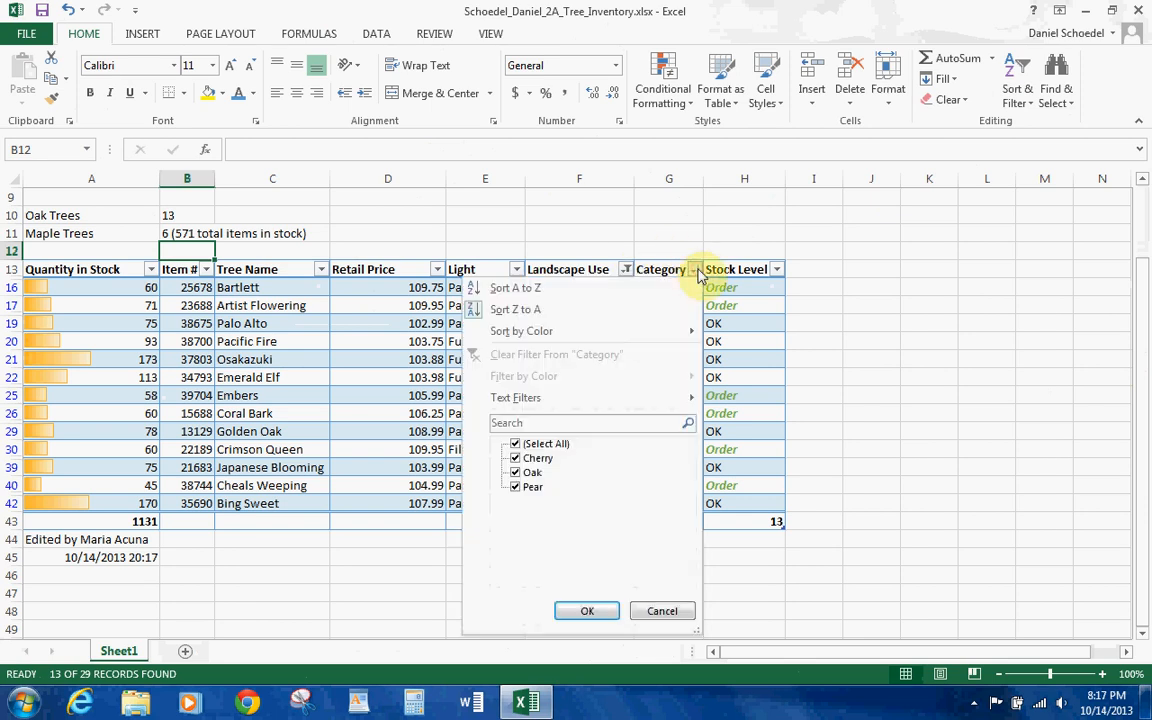
Step: Filter the Category column to show only Oak trees
{"action": "left_click", "coordinate": [514, 443]}
{"action": "left_click", "coordinate": [514, 472]}
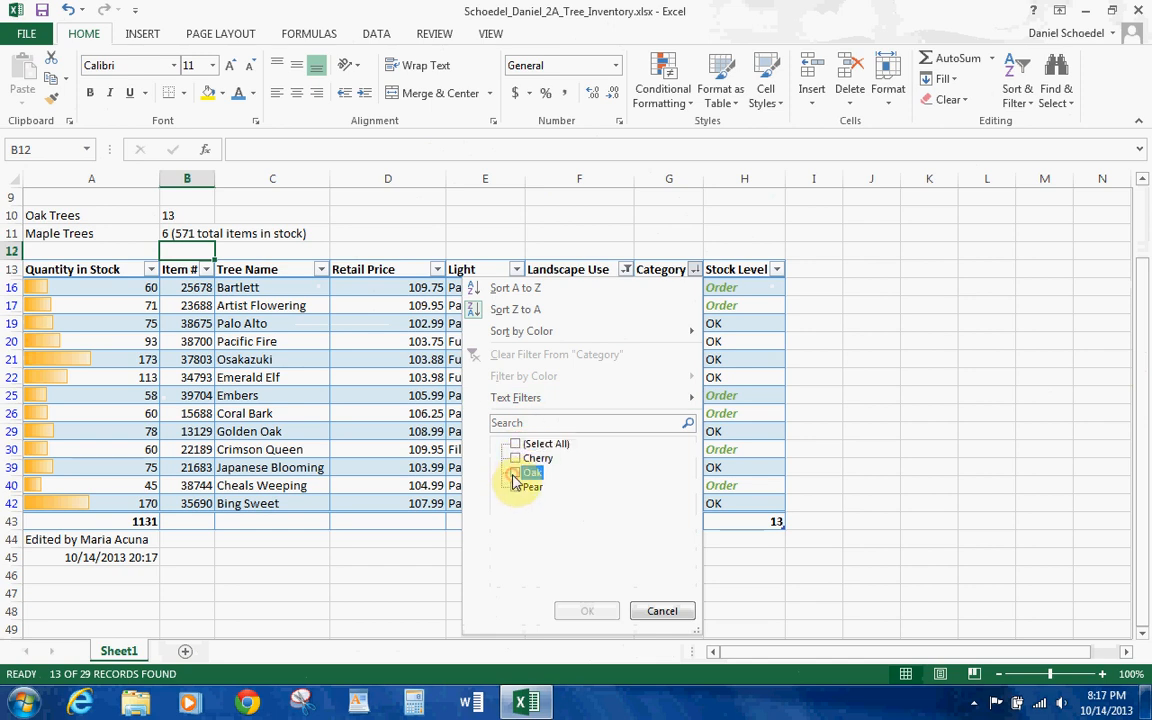
{"action": "left_click", "coordinate": [583, 612]}
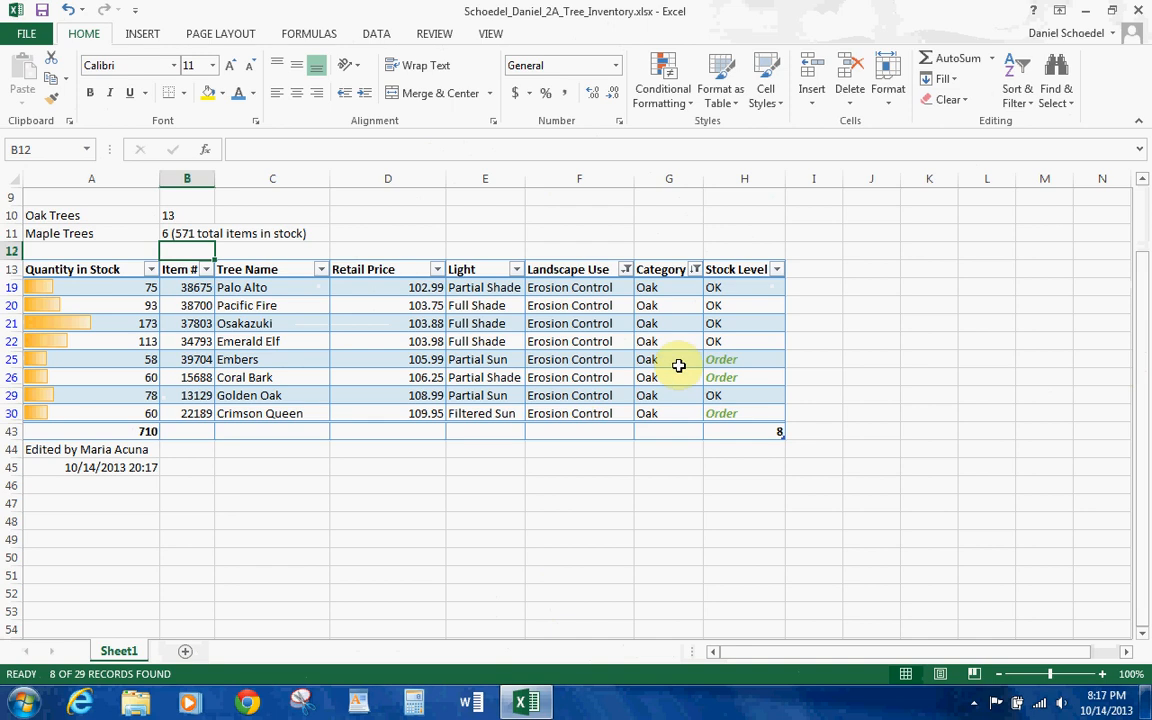
Step: Clear the Category and Landscape Use filters and sort Item # smallest to largest
{"action": "left_click", "coordinate": [695, 278]}
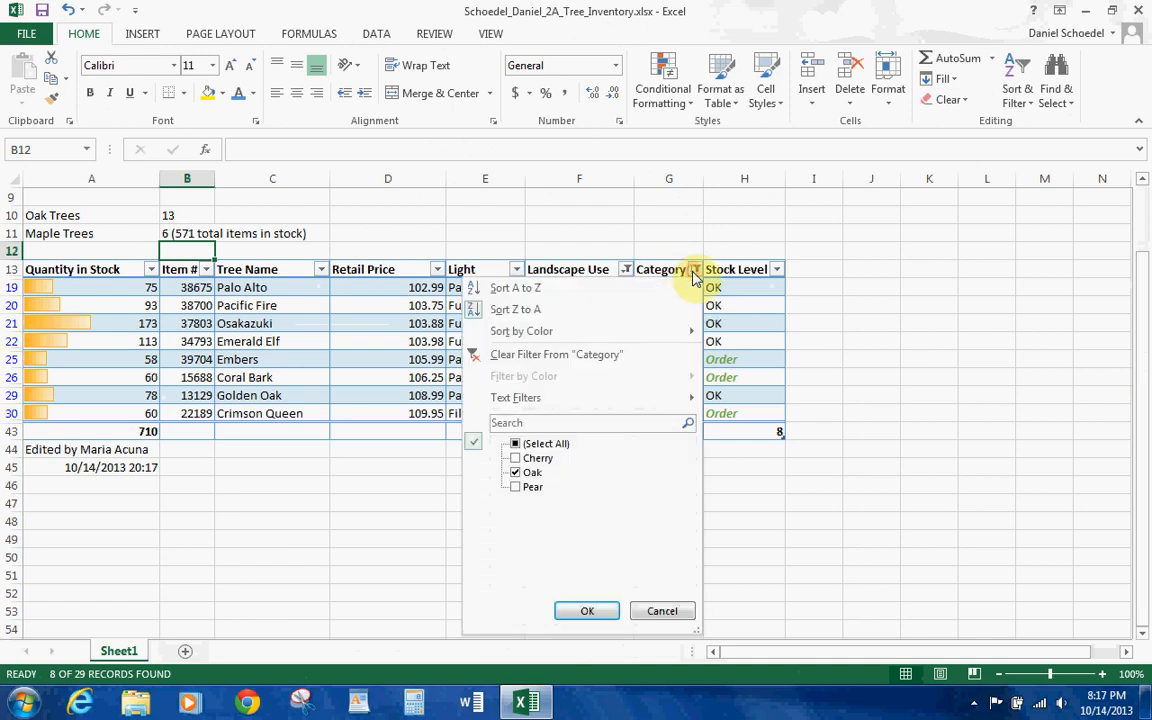
{"action": "left_click", "coordinate": [598, 357]}
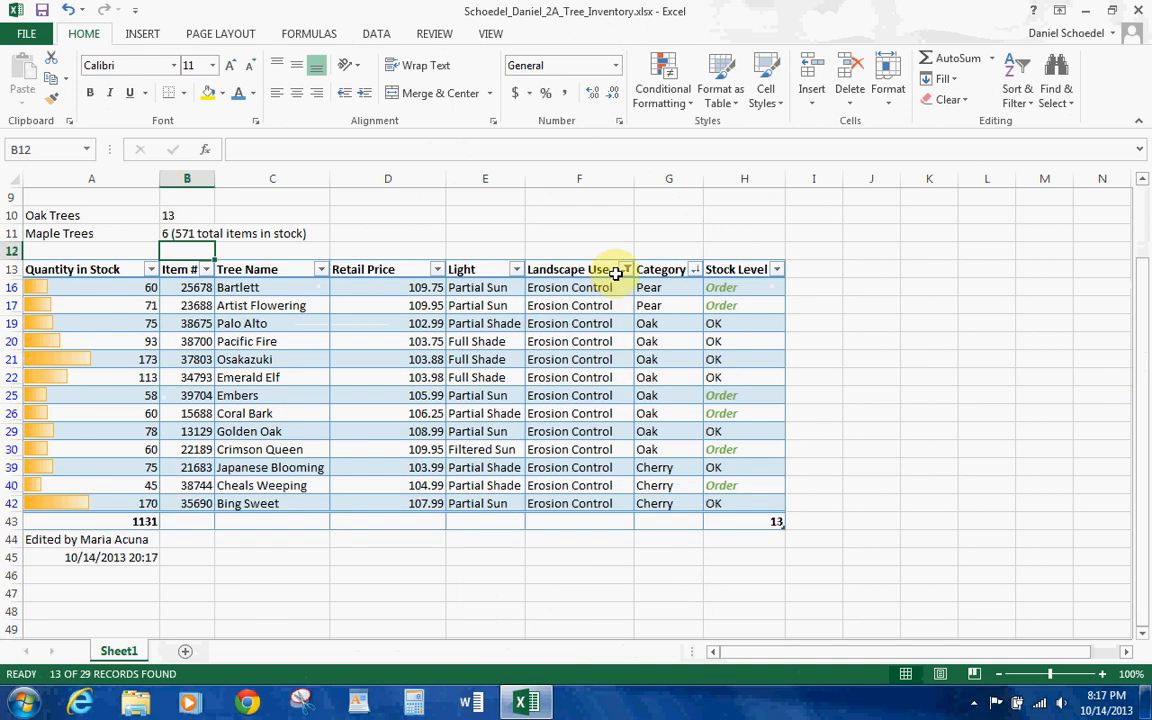
{"action": "left_click", "coordinate": [624, 269]}
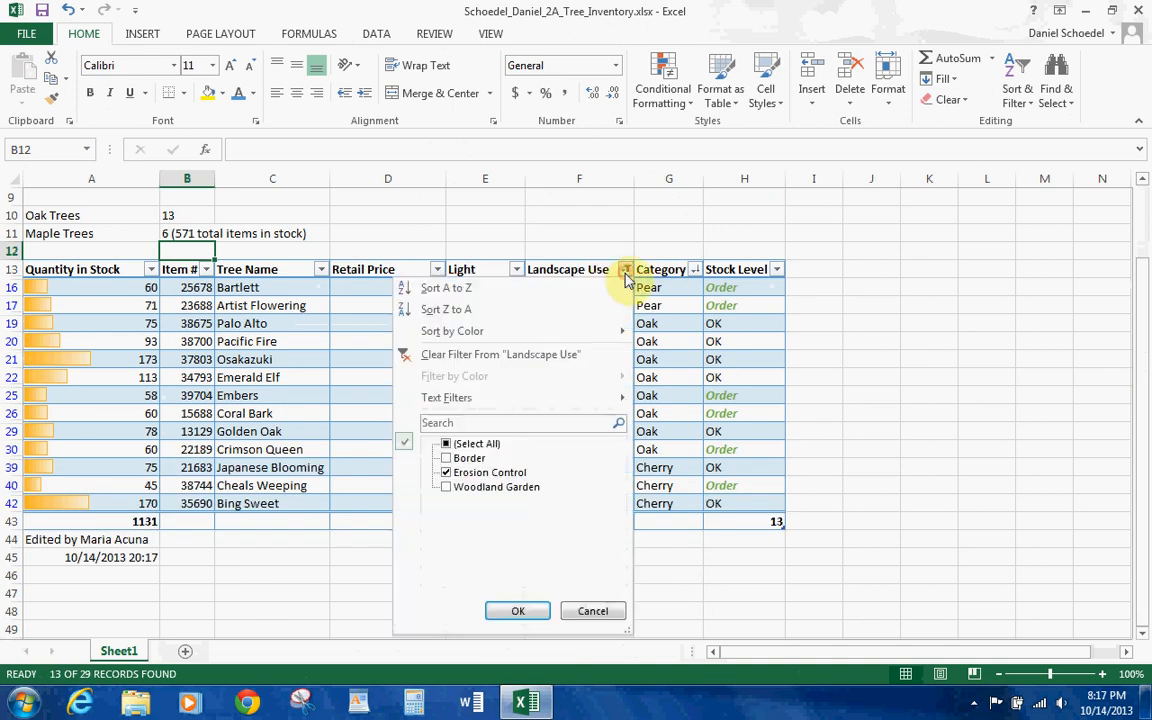
{"action": "left_click", "coordinate": [527, 358]}
{"action": "left_click", "coordinate": [207, 270]}
{"action": "left_click", "coordinate": [175, 288]}
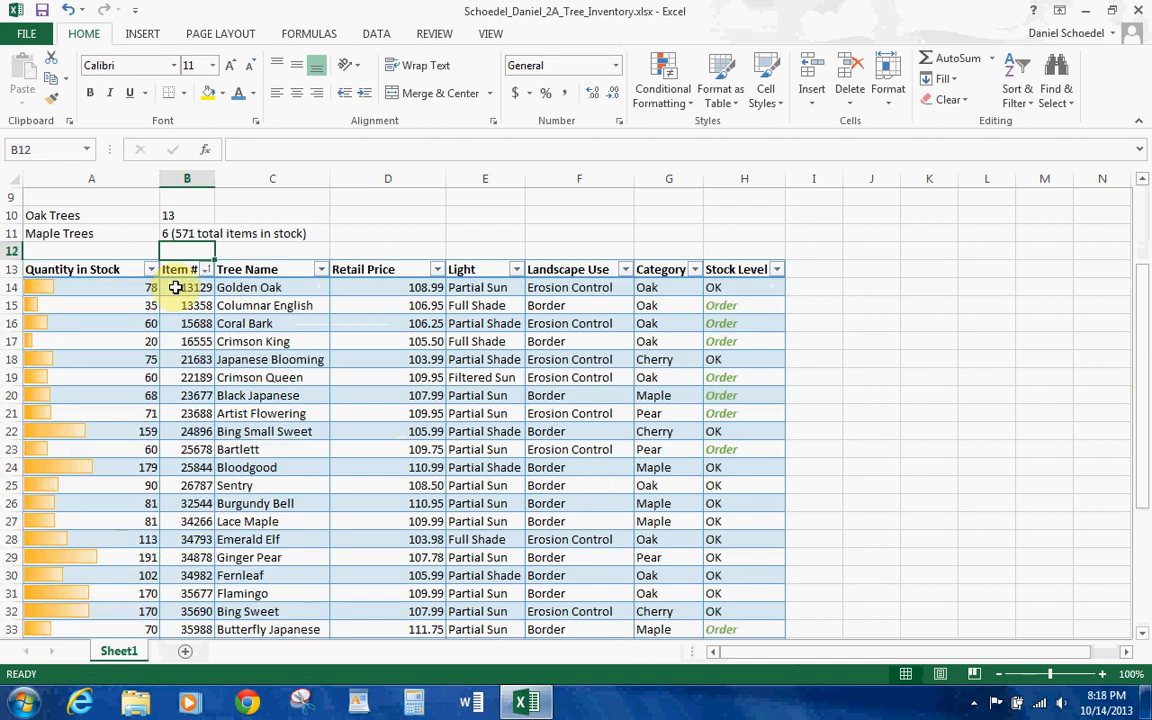
Step: Turn off the Total Row option in Table1's style options
{"action": "left_click", "coordinate": [348, 297]}
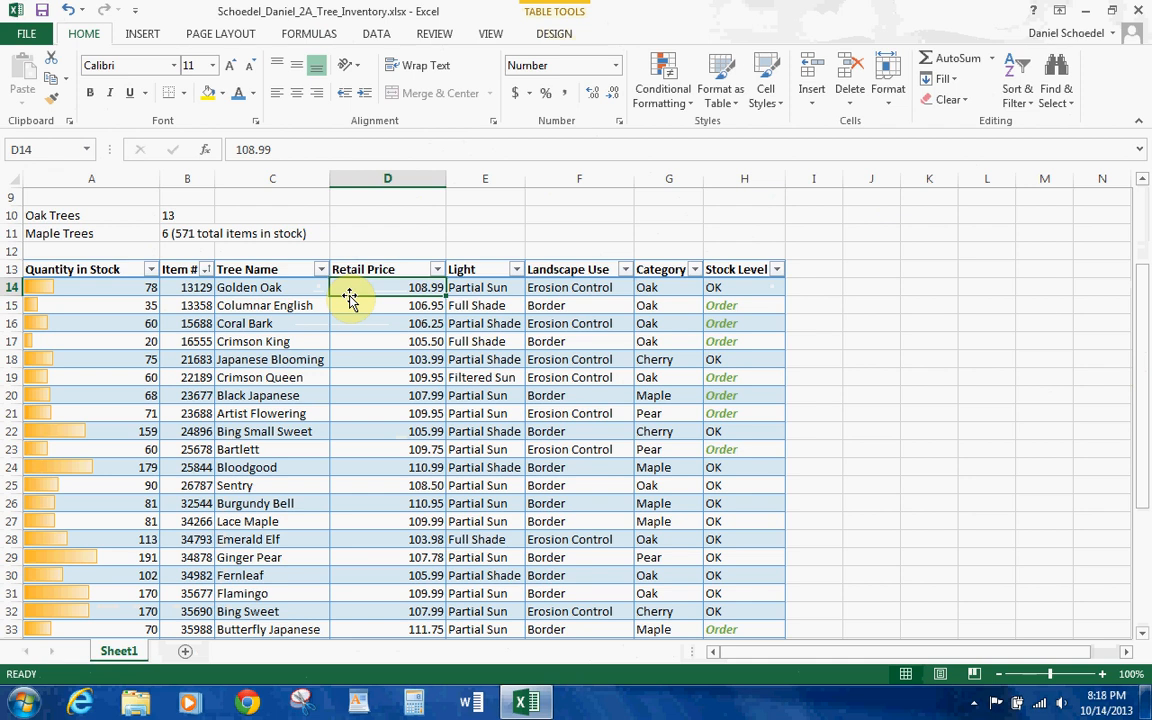
{"action": "left_click", "coordinate": [553, 34]}
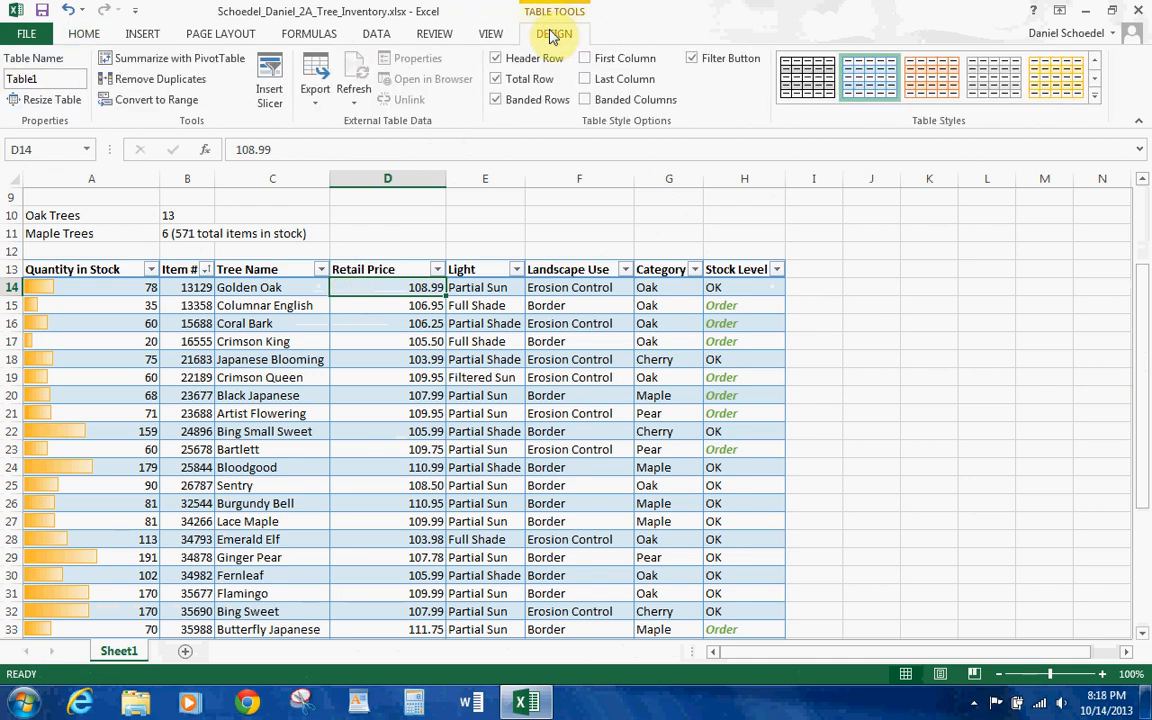
{"action": "left_click", "coordinate": [506, 80]}
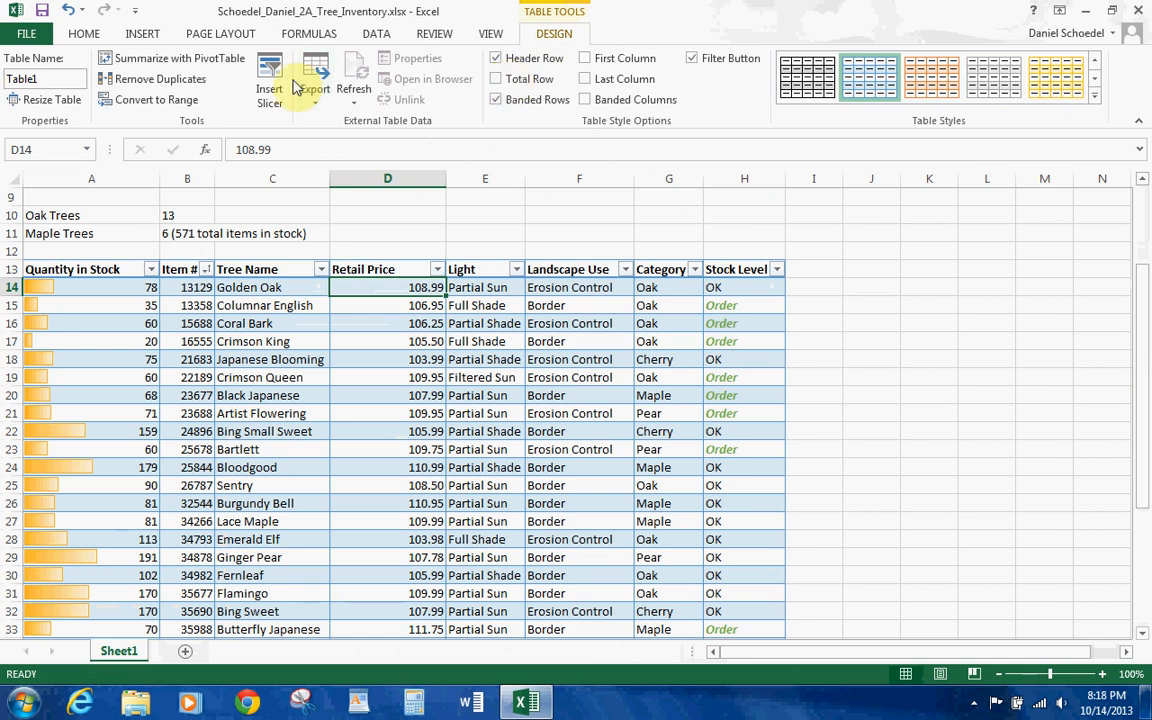
Step: Convert Table1 to a normal cell range, confirming Yes in the prompt
{"action": "left_click", "coordinate": [176, 101]}
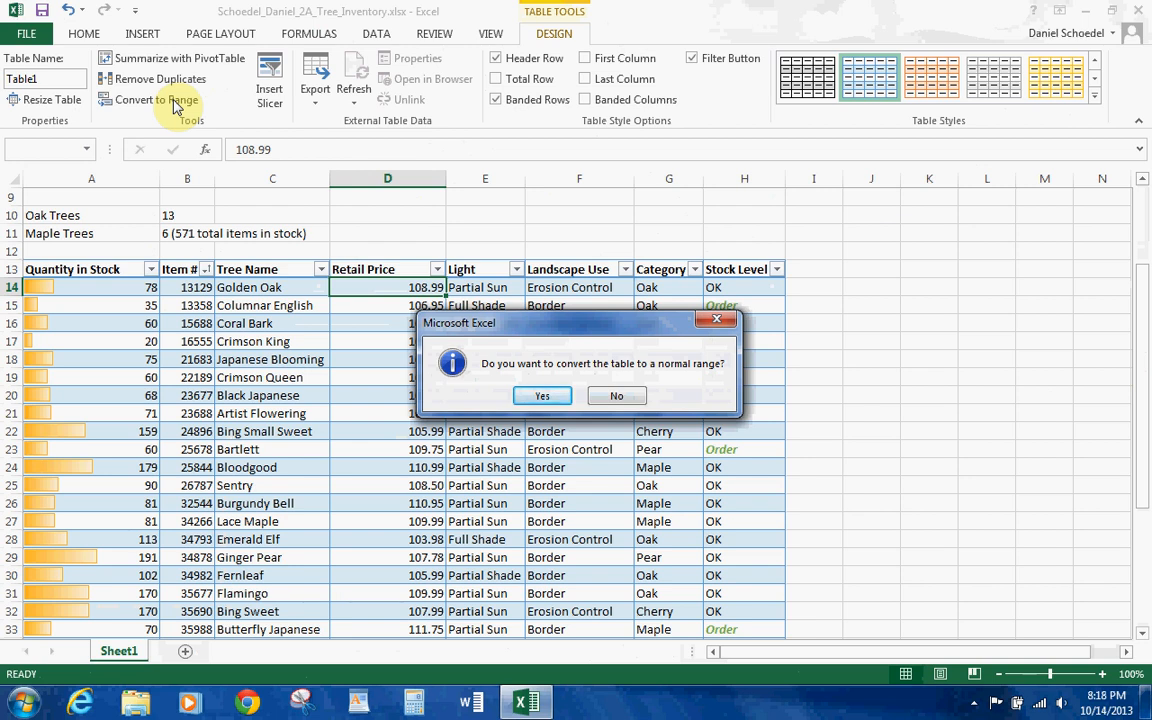
{"action": "left_click", "coordinate": [537, 396]}
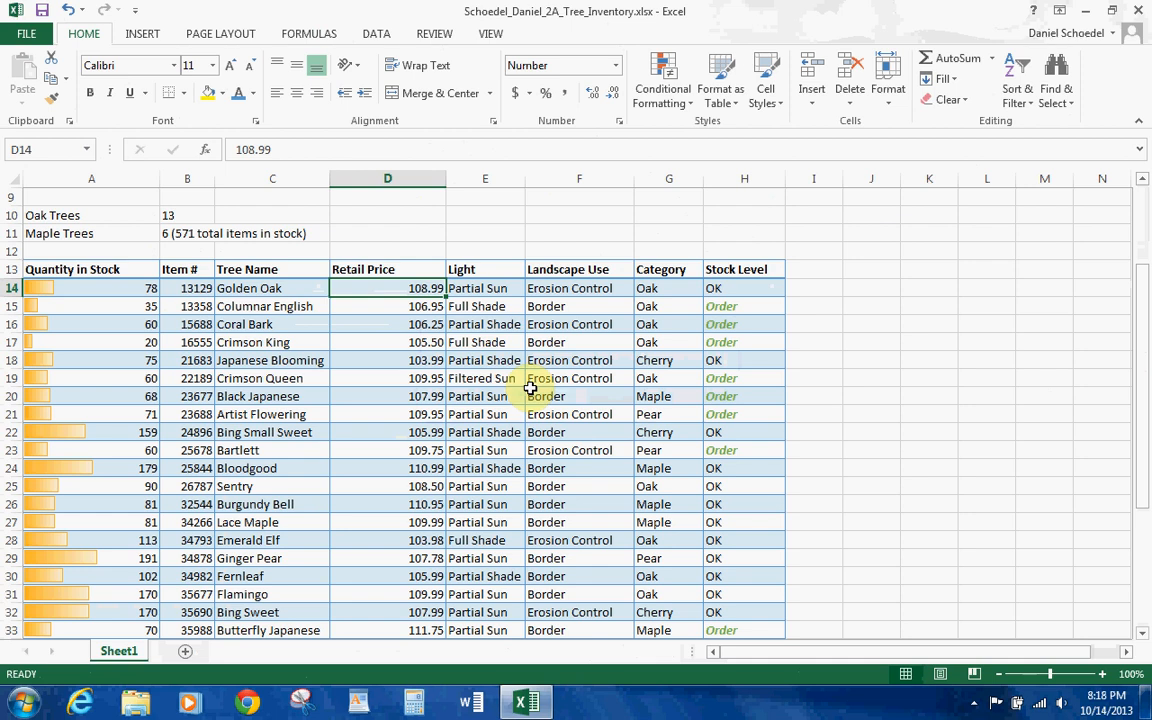
{"action": "left_click", "coordinate": [973, 704]}
{"action": "right_click", "coordinate": [945, 553]}
{"action": "left_click", "coordinate": [960, 366]}
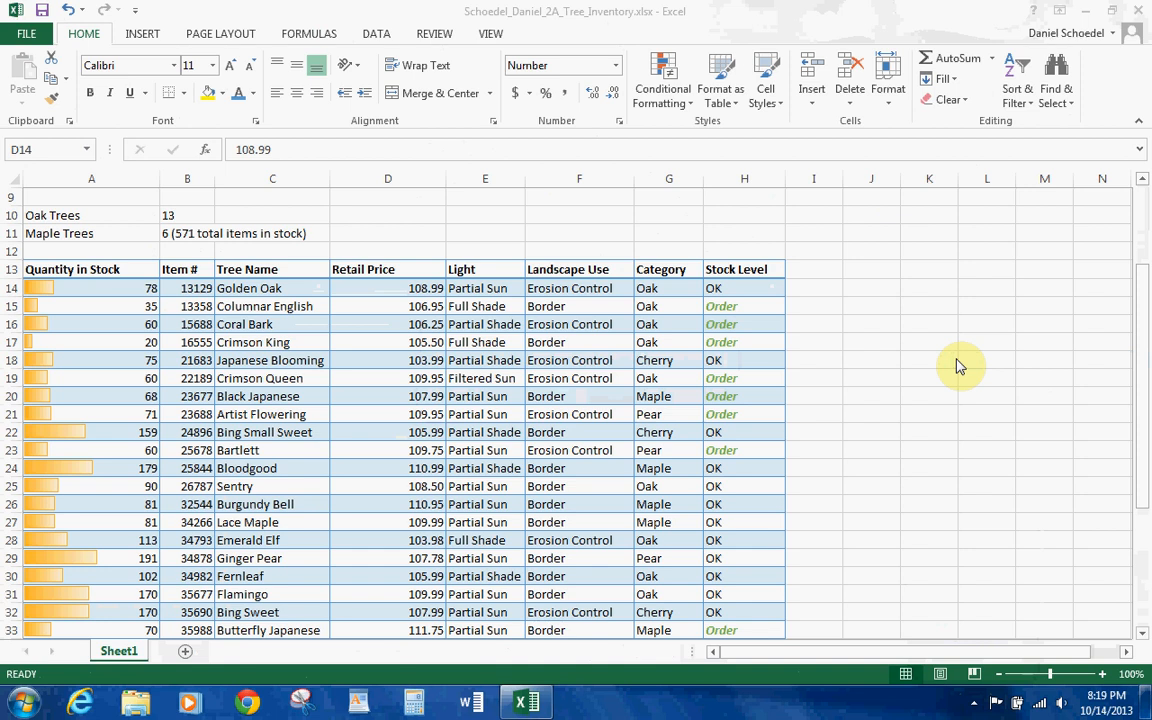
{"action": "left_click", "coordinate": [586, 312]}
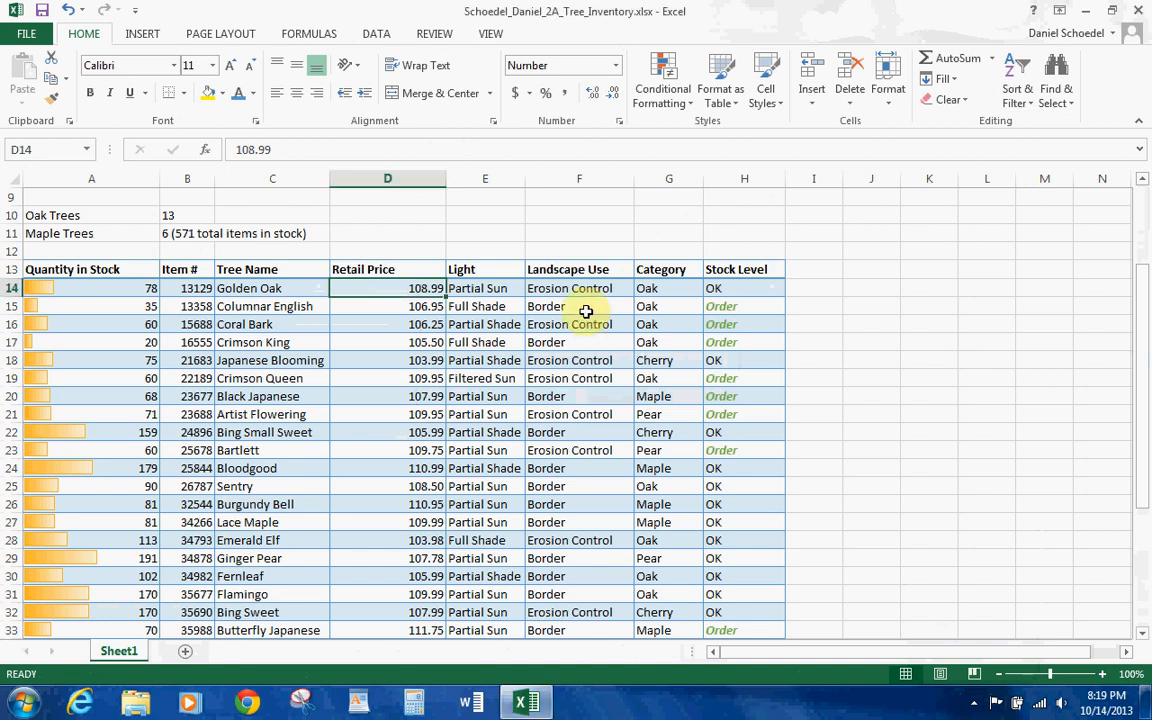
{"action": "key", "text": "ctrl+Home"}
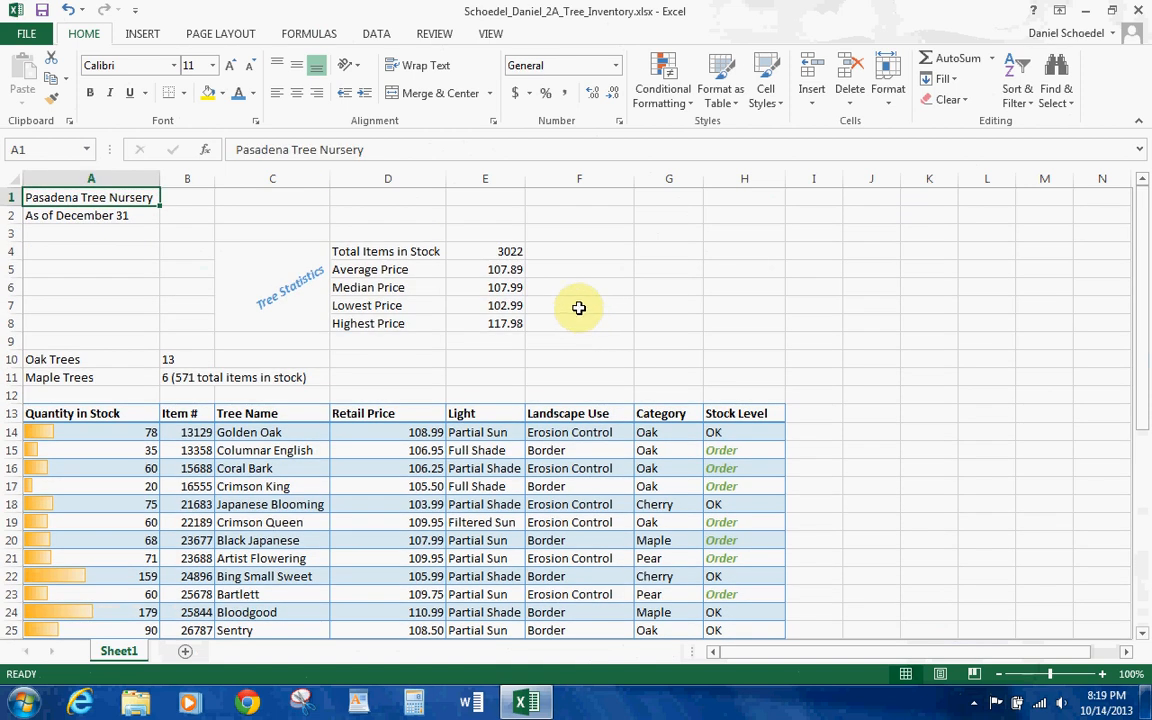
{"action": "left_click", "coordinate": [490, 34]}
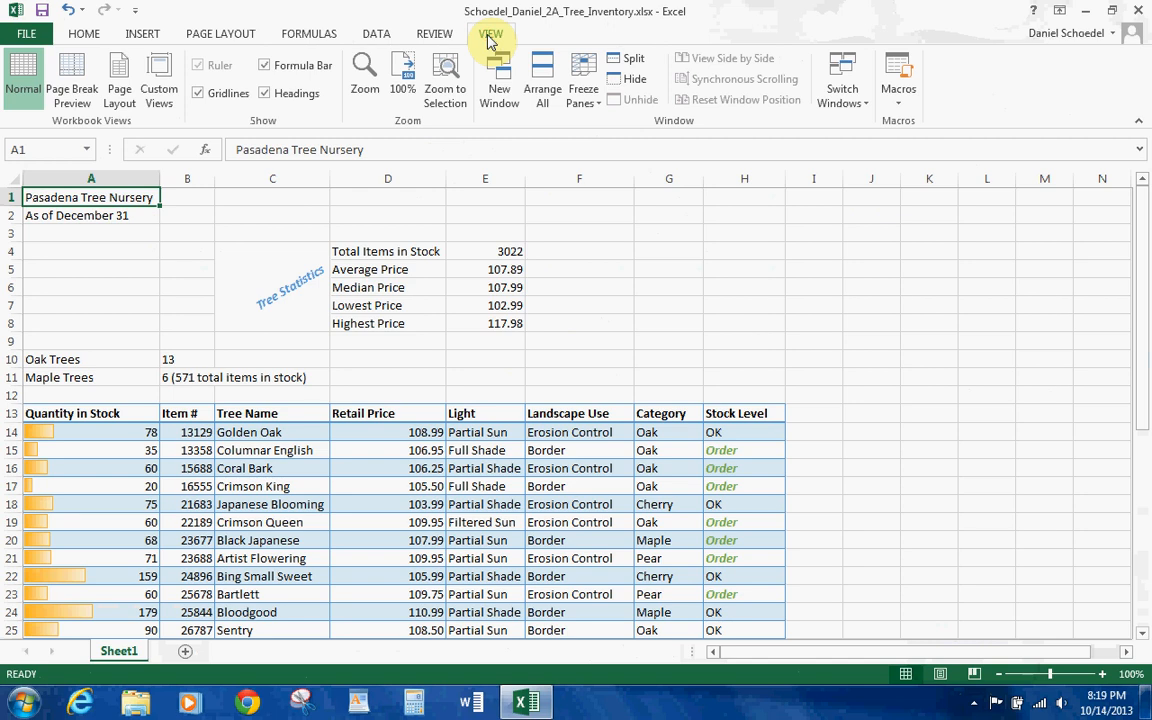
{"action": "left_click", "coordinate": [369, 88]}
{"action": "left_click", "coordinate": [728, 204]}
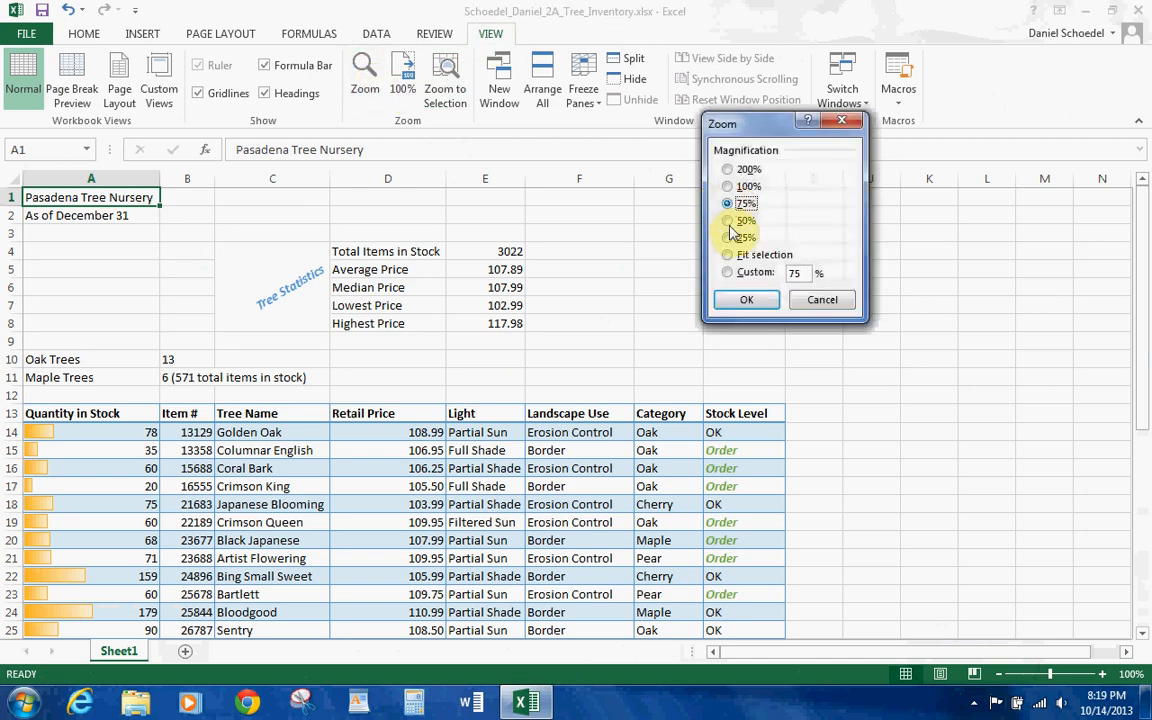
{"action": "left_click", "coordinate": [740, 300]}
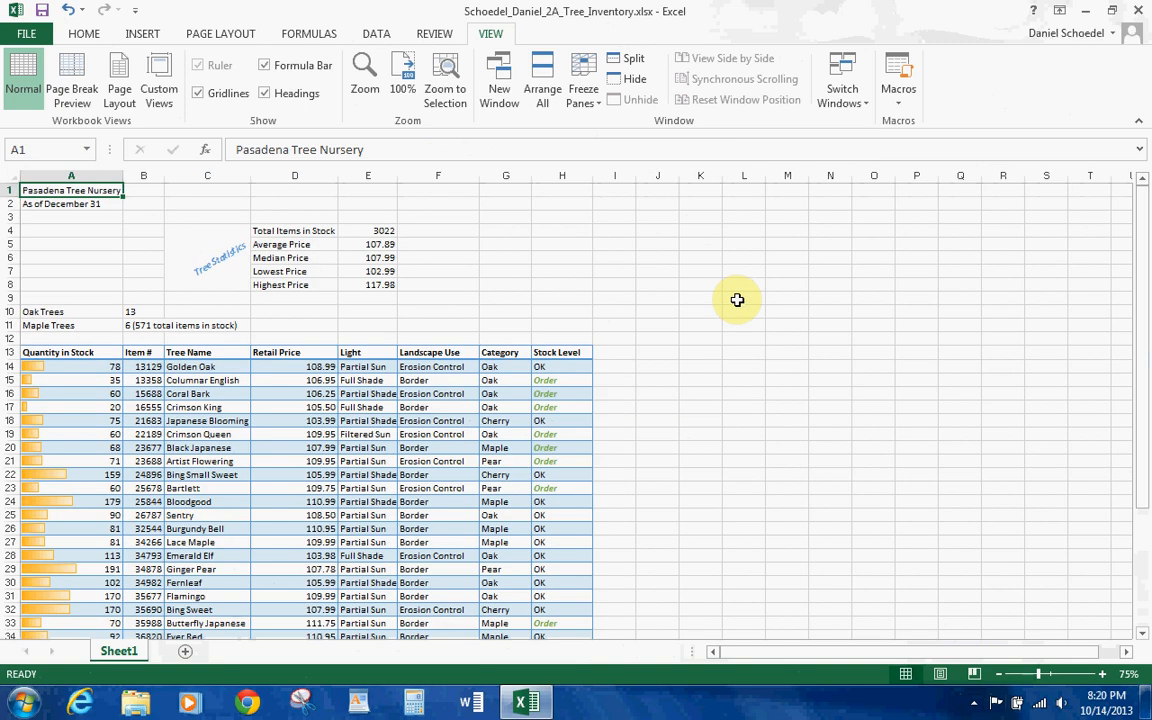
{"action": "left_click", "coordinate": [396, 80]}
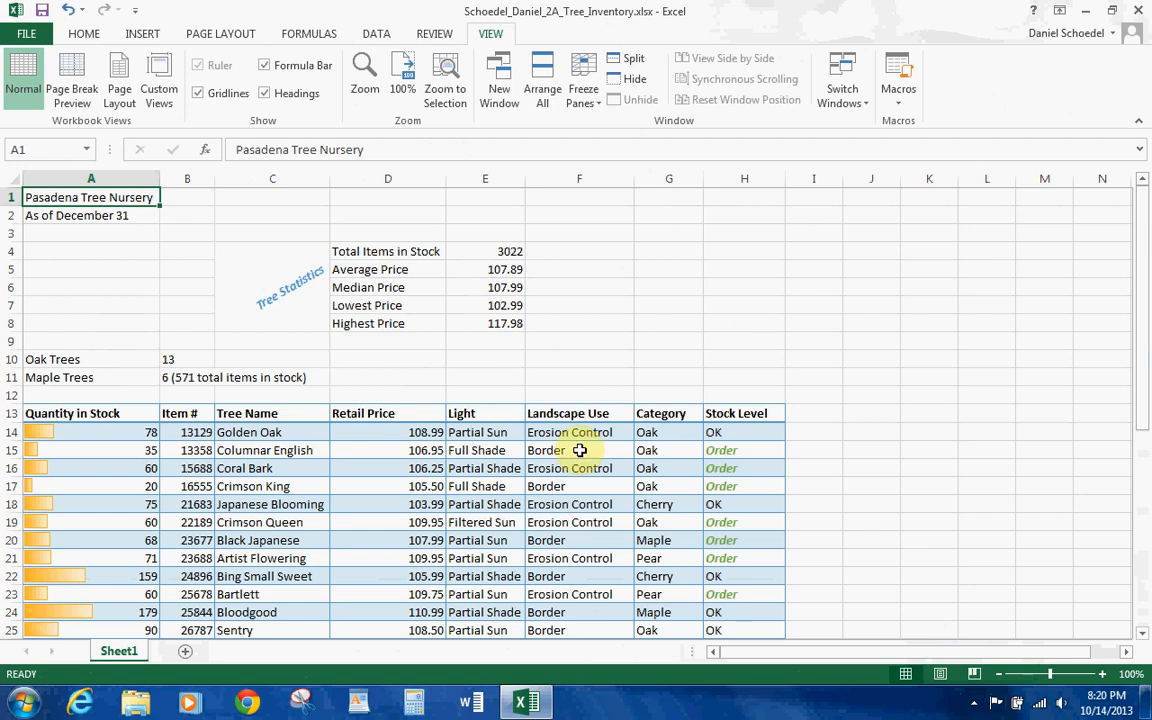
{"action": "left_click", "coordinate": [588, 343]}
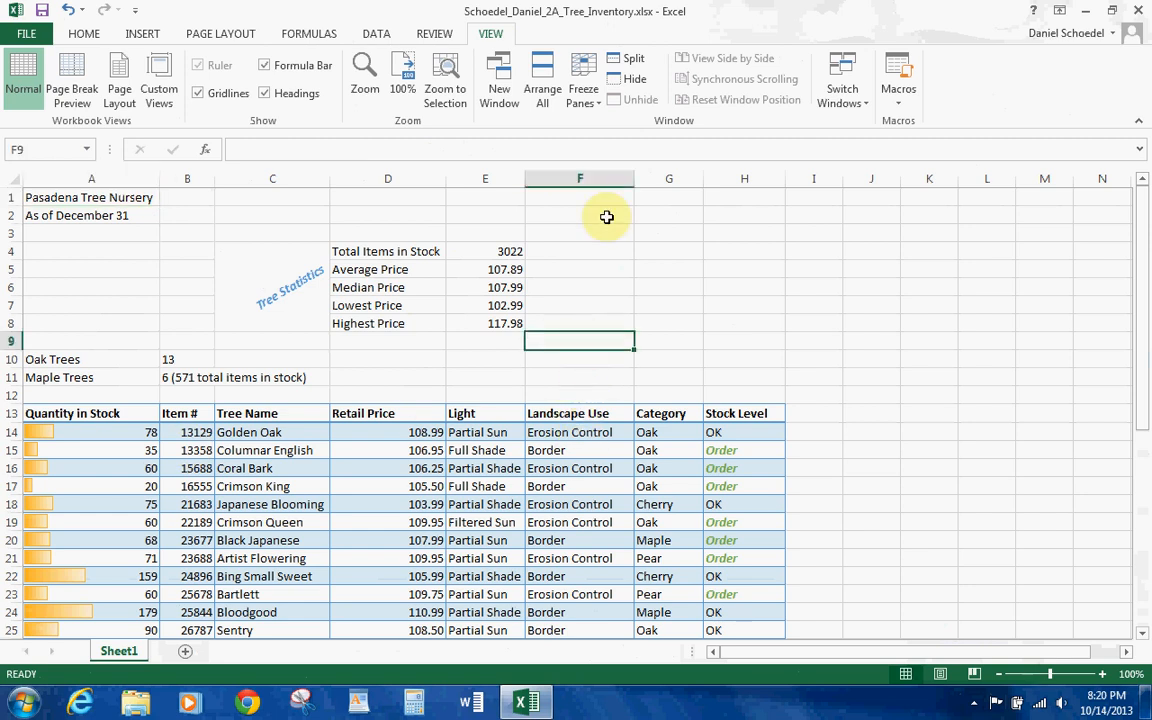
{"action": "left_click", "coordinate": [630, 60]}
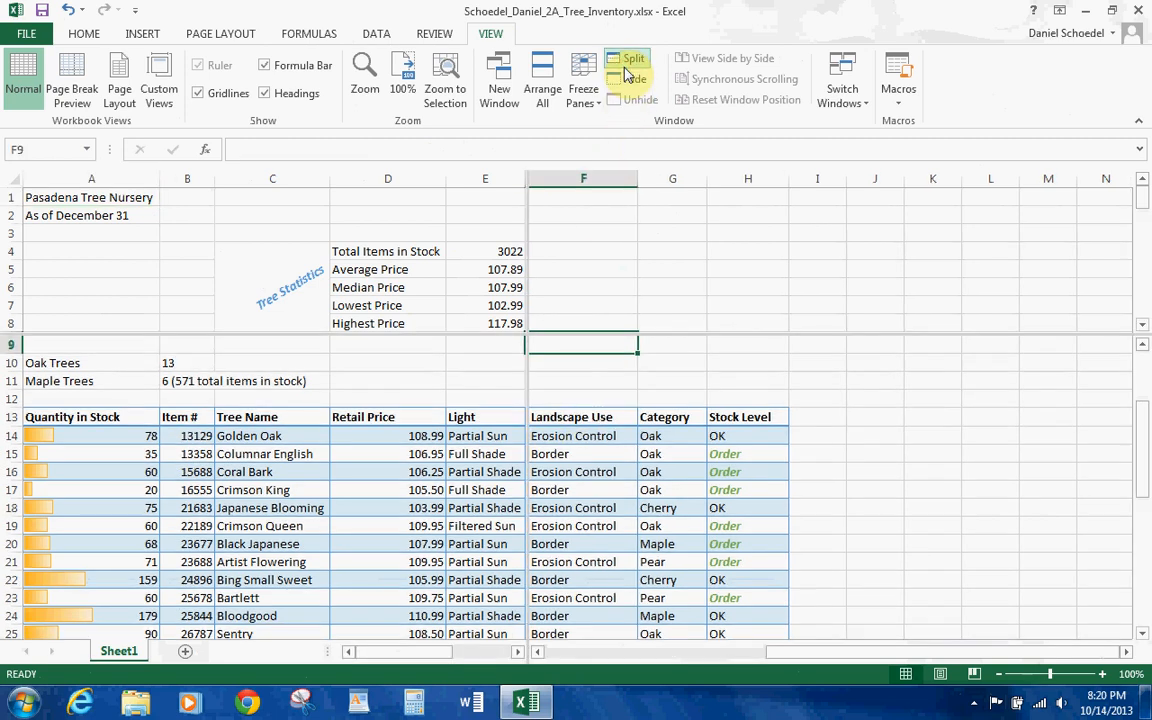
{"action": "left_click", "coordinate": [438, 357]}
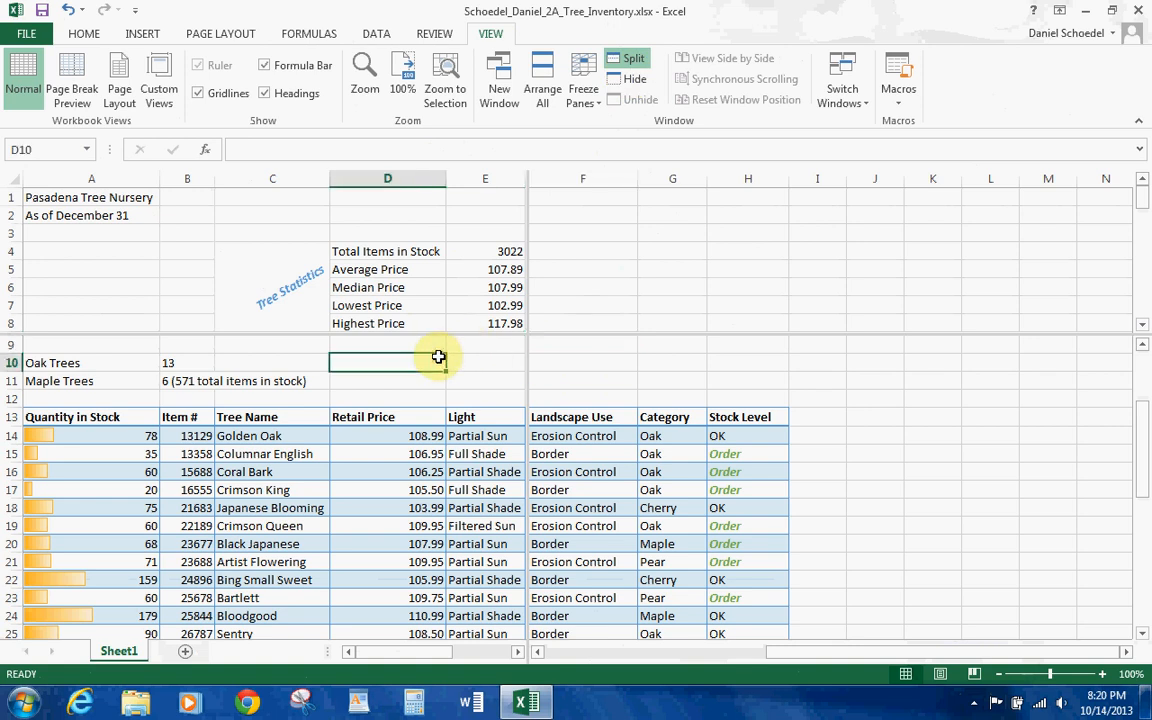
{"action": "key", "text": "Down"}
{"action": "key", "text": "Down"}
{"action": "key", "text": "Down"}
{"action": "key", "text": "Down"}
{"action": "key", "text": "Down"}
{"action": "key", "text": "Down"}
{"action": "key", "text": "Down"}
{"action": "key", "text": "Down"}
{"action": "key", "text": "Down"}
{"action": "key", "text": "Down"}
{"action": "key", "text": "Down"}
{"action": "key", "text": "Down"}
{"action": "key", "text": "Down"}
{"action": "key", "text": "Down"}
{"action": "key", "text": "Down"}
{"action": "key", "text": "Down"}
{"action": "key", "text": "Down"}
{"action": "key", "text": "Down"}
{"action": "key", "text": "Down"}
{"action": "key", "text": "Down"}
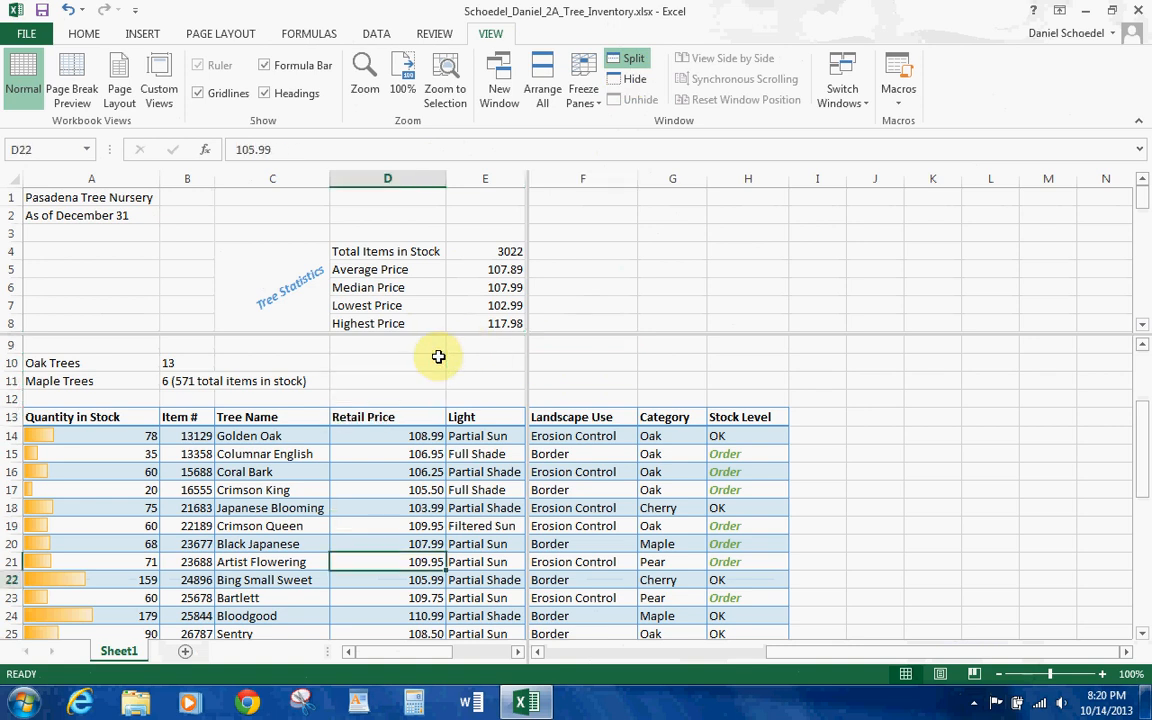
{"action": "key", "text": "Up"}
{"action": "key", "text": "Up"}
{"action": "key", "text": "Up"}
{"action": "key", "text": "Up"}
{"action": "key", "text": "Up"}
{"action": "key", "text": "Up"}
{"action": "key", "text": "Up"}
{"action": "key", "text": "Up"}
{"action": "key", "text": "Up"}
{"action": "key", "text": "Up"}
{"action": "key", "text": "Up"}
{"action": "key", "text": "Up"}
{"action": "key", "text": "Up"}
{"action": "key", "text": "Up"}
{"action": "key", "text": "Up"}
{"action": "key", "text": "Up"}
{"action": "key", "text": "Up"}
{"action": "key", "text": "Up"}
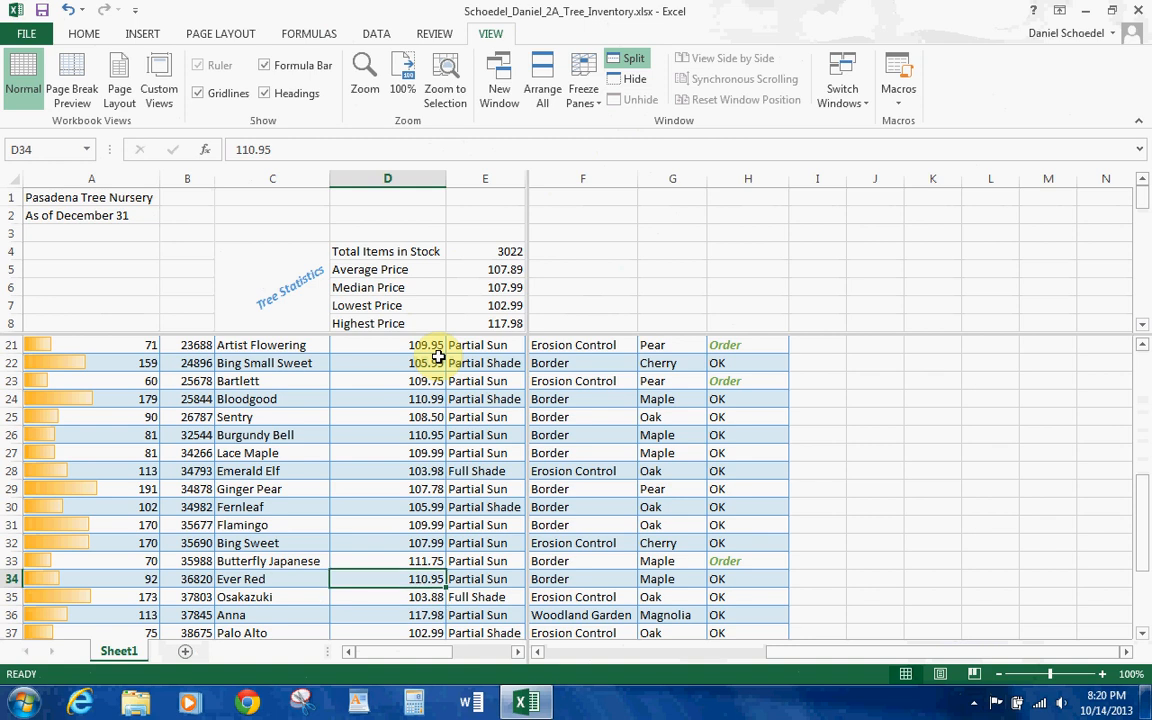
{"action": "key", "text": "Up"}
{"action": "key", "text": "Up"}
{"action": "key", "text": "Up"}
{"action": "key", "text": "Up"}
{"action": "key", "text": "Up"}
{"action": "key", "text": "Up"}
{"action": "key", "text": "Up"}
{"action": "key", "text": "Up"}
{"action": "key", "text": "Up"}
{"action": "key", "text": "Up"}
{"action": "key", "text": "Up"}
{"action": "key", "text": "Up"}
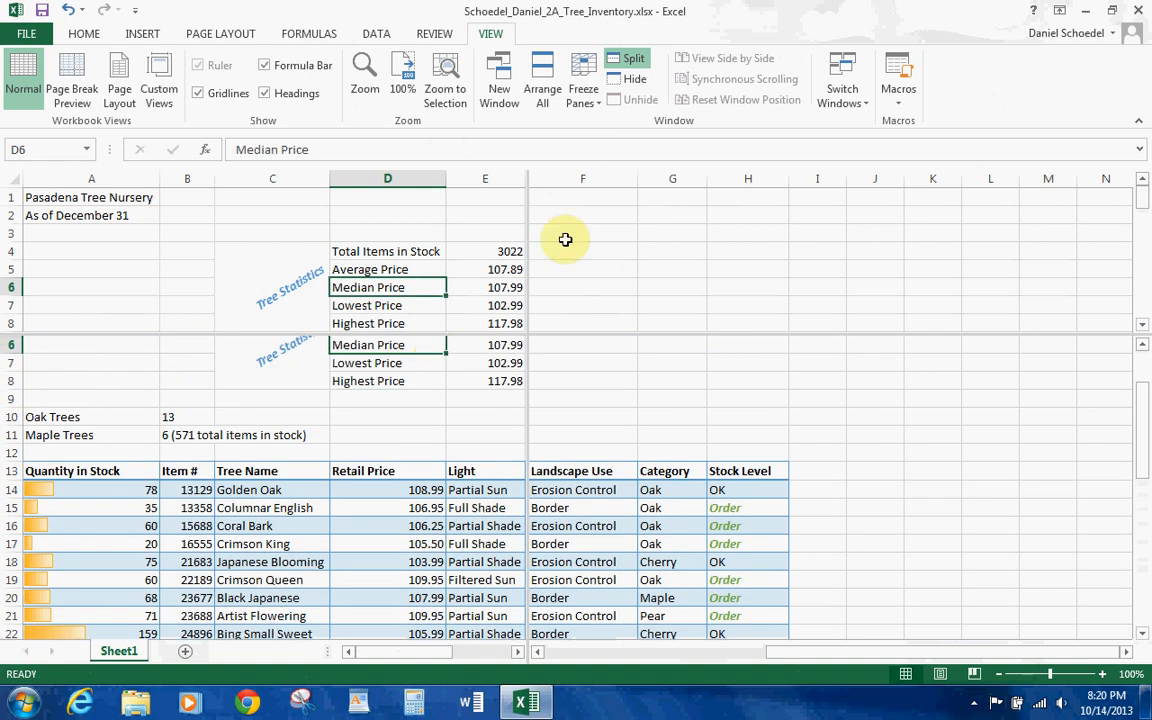
{"action": "left_click", "coordinate": [630, 64]}
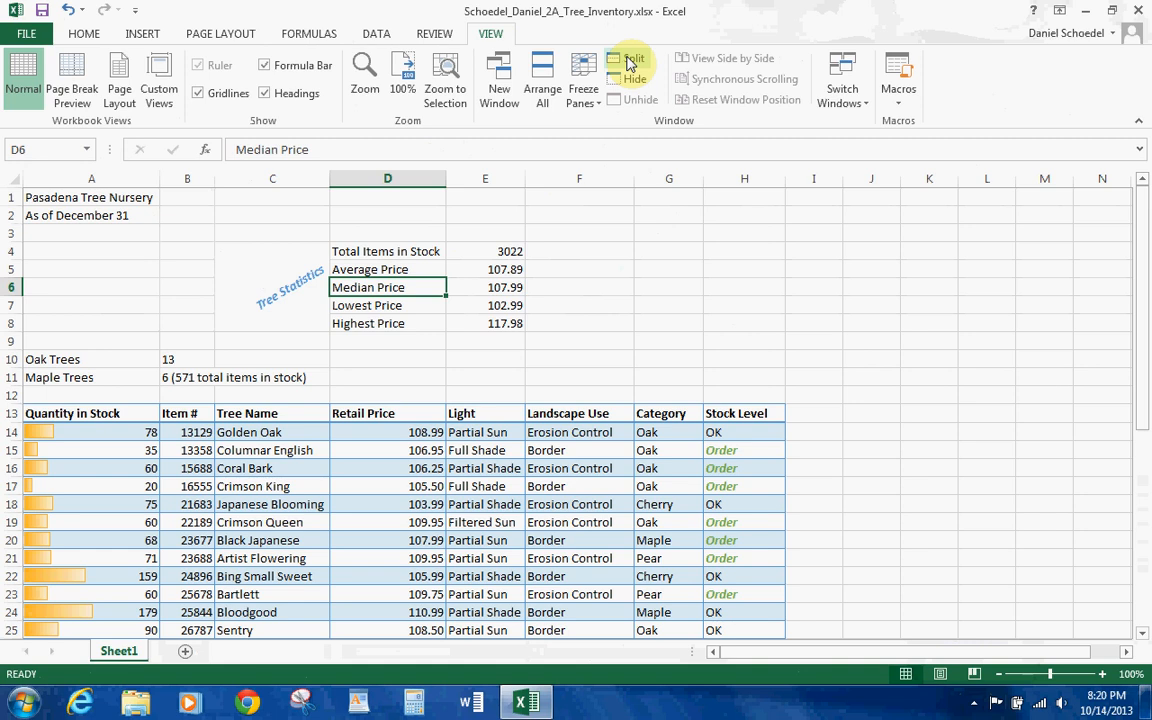
{"action": "left_click", "coordinate": [219, 36]}
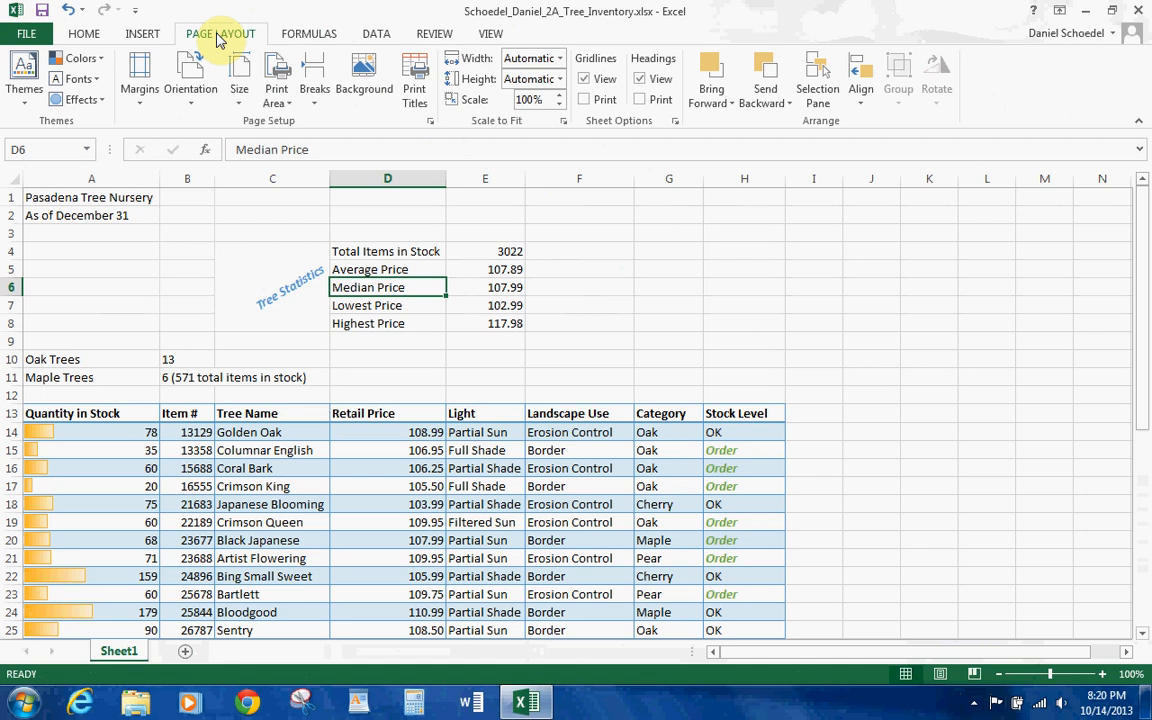
Step: Apply the Slice theme to the workbook and select the row 13 headings A13:H13
{"action": "left_click", "coordinate": [18, 88]}
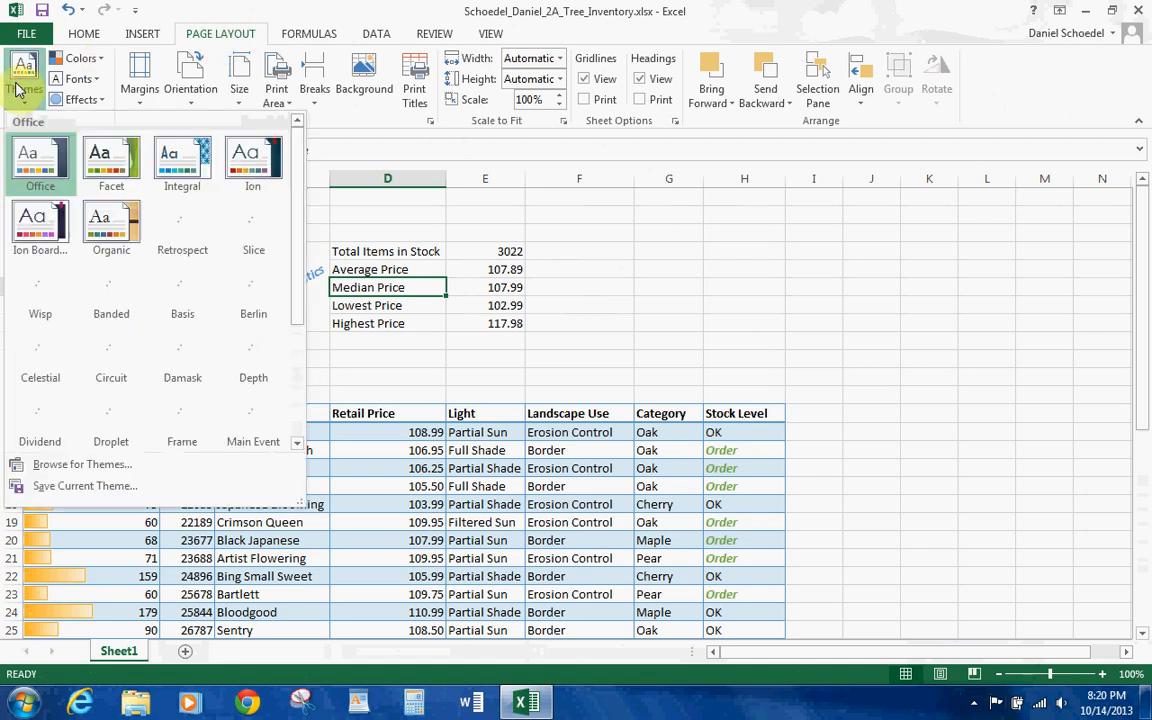
{"action": "left_click", "coordinate": [259, 230]}
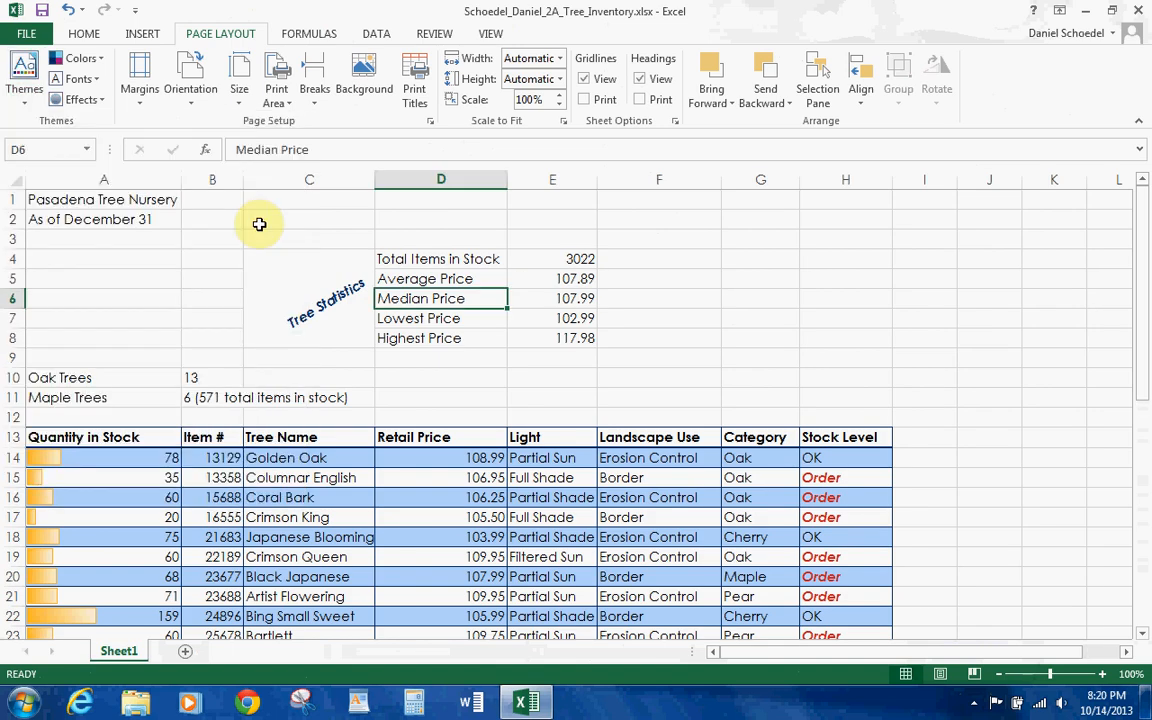
{"action": "left_click_drag", "start_coordinate": [82, 439], "coordinate": [829, 437]}
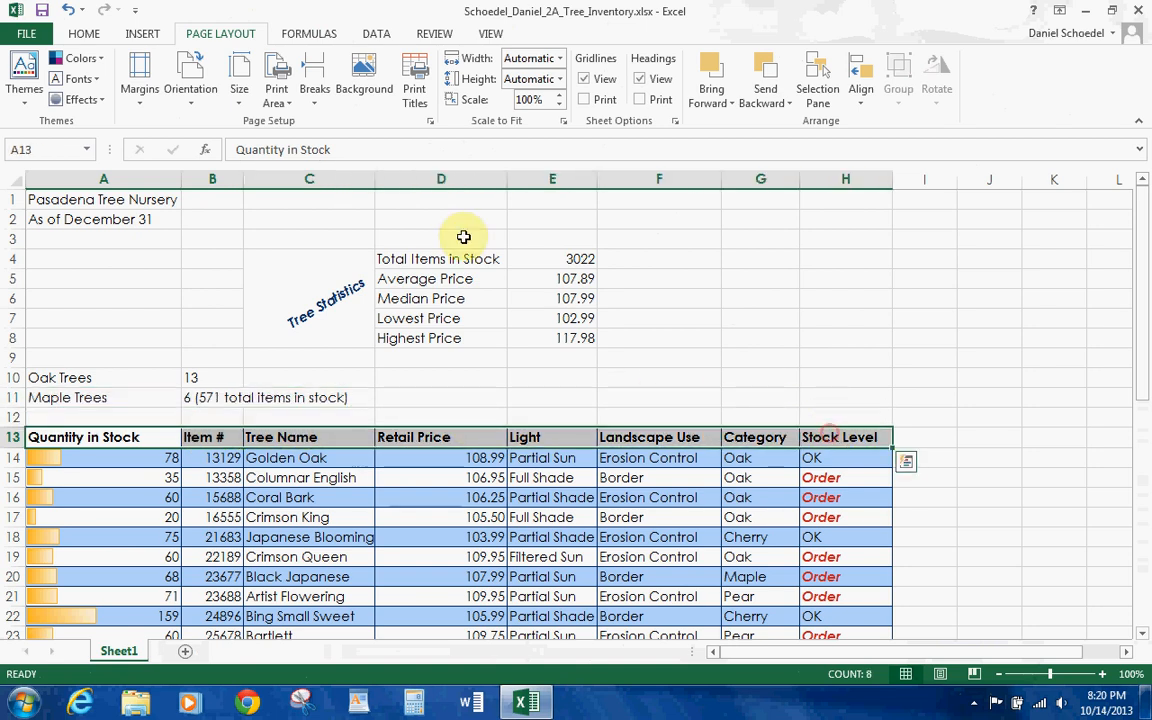
Step: Center the row 13 headings and give them the Heading 4 cell style
{"action": "left_click", "coordinate": [84, 34]}
{"action": "left_click", "coordinate": [297, 93]}
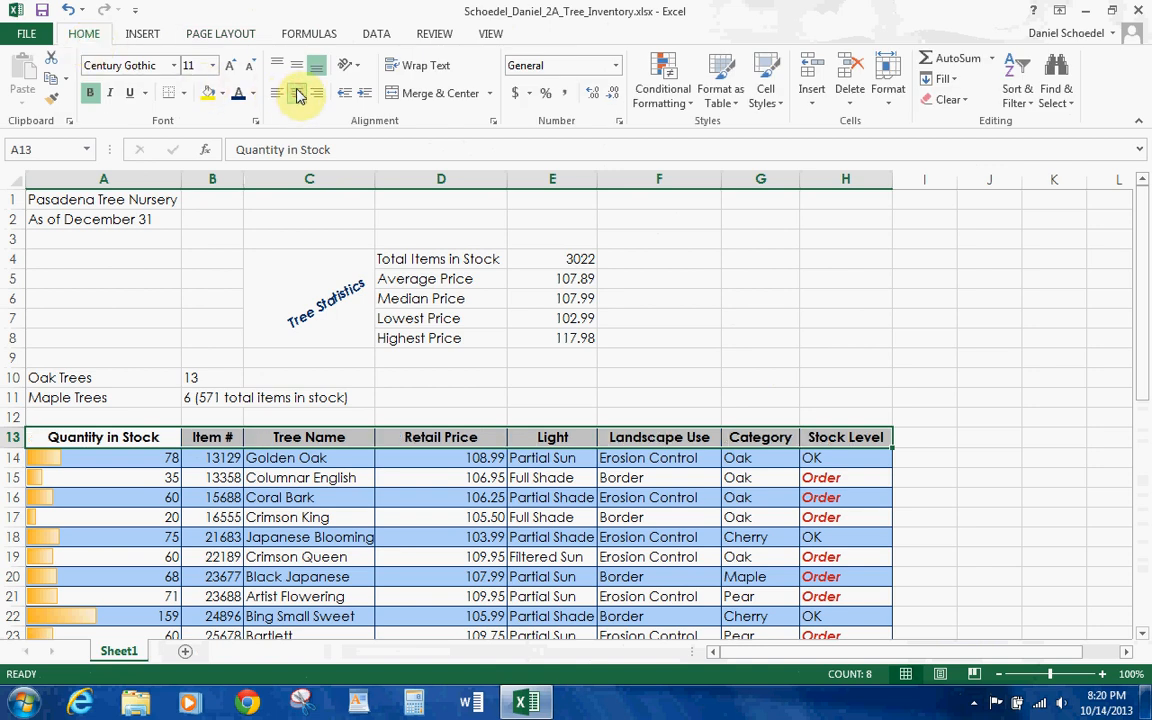
{"action": "left_click", "coordinate": [765, 88]}
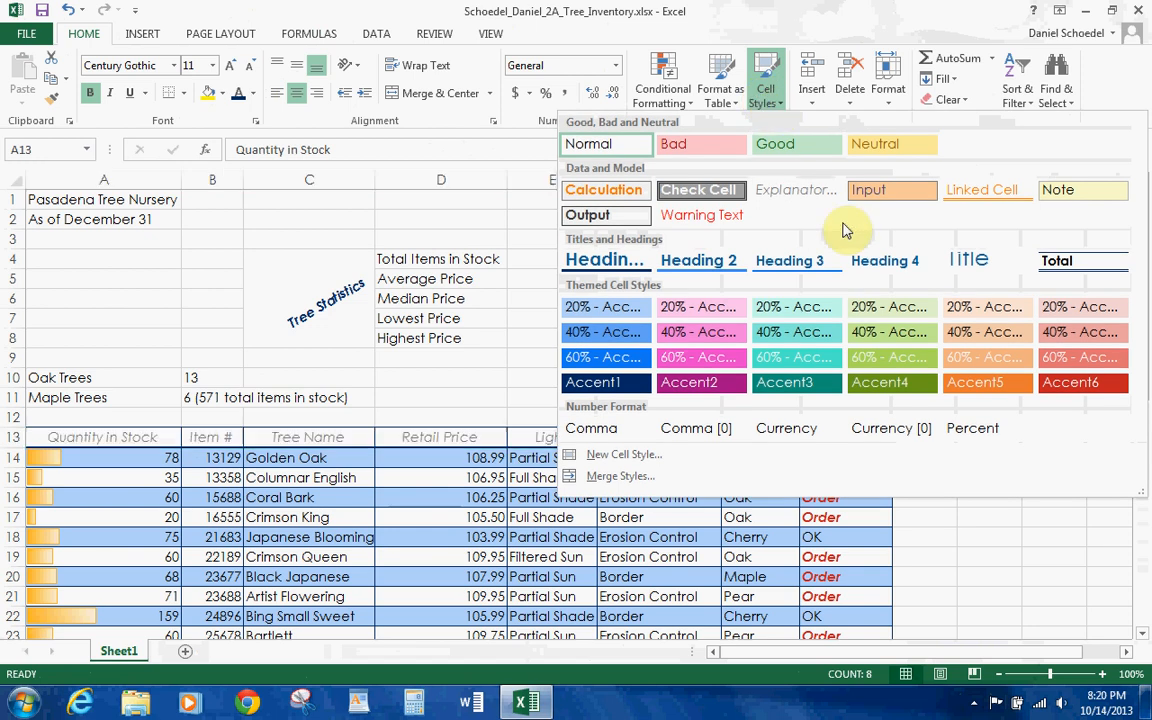
{"action": "left_click", "coordinate": [879, 261]}
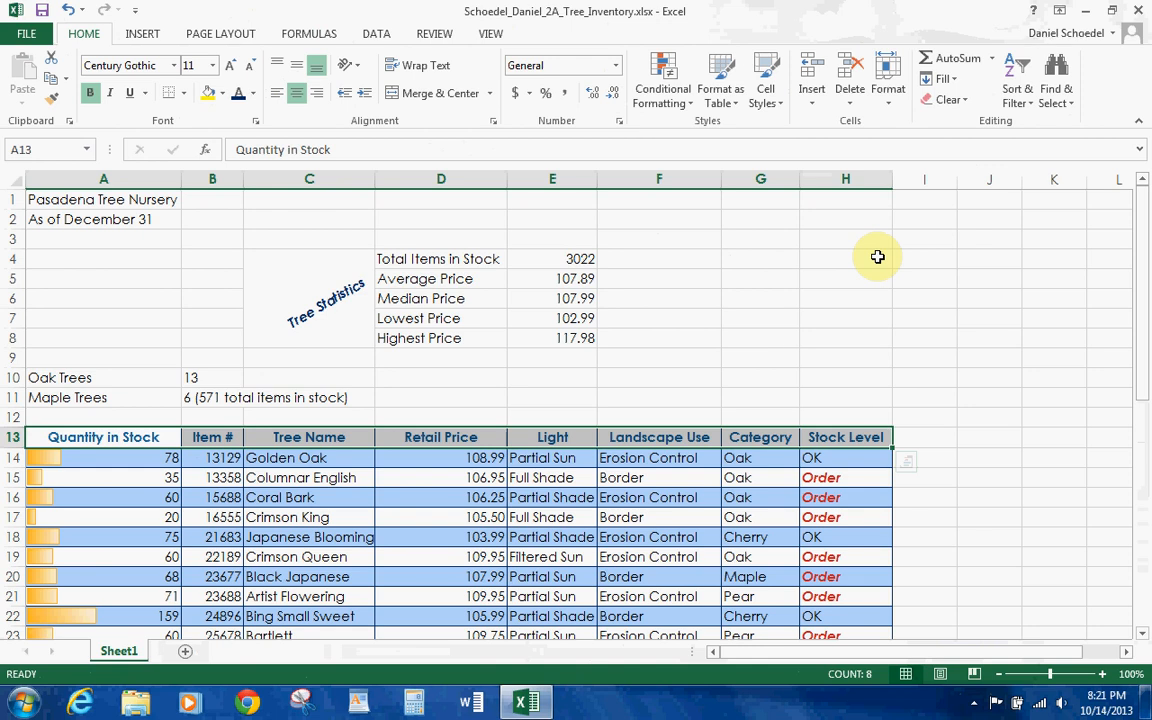
{"action": "left_click", "coordinate": [232, 34]}
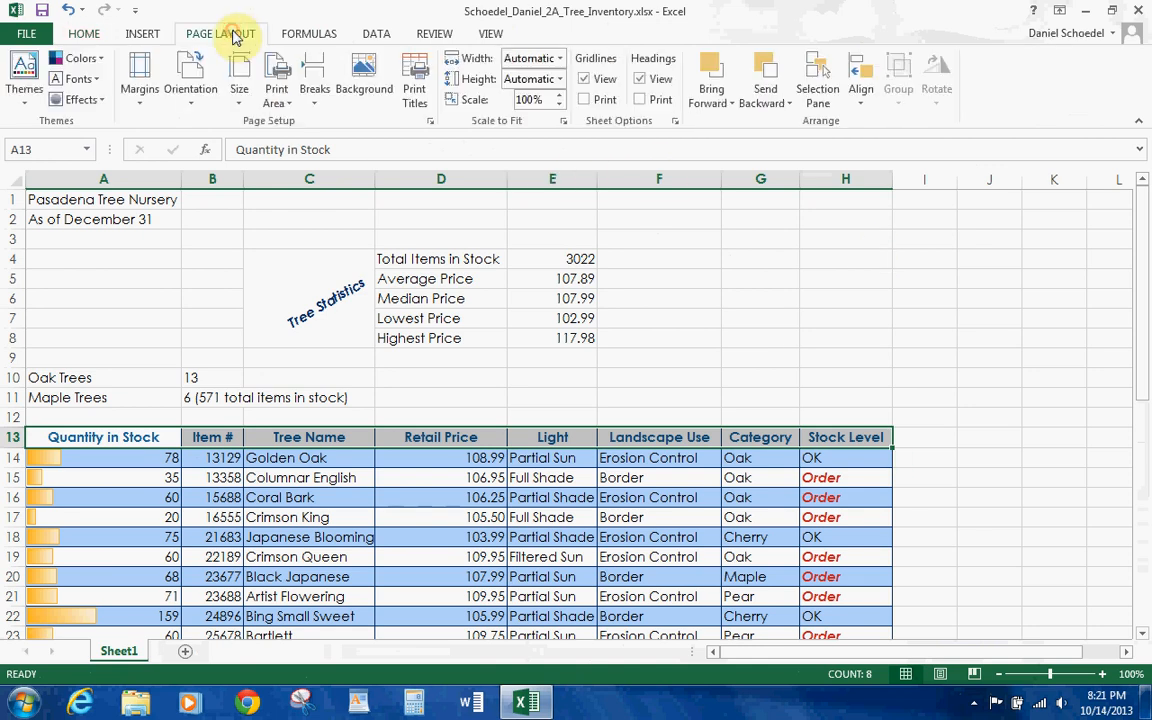
Step: Use Custom Margins to center the worksheet horizontally on the printed page
{"action": "left_click", "coordinate": [143, 88]}
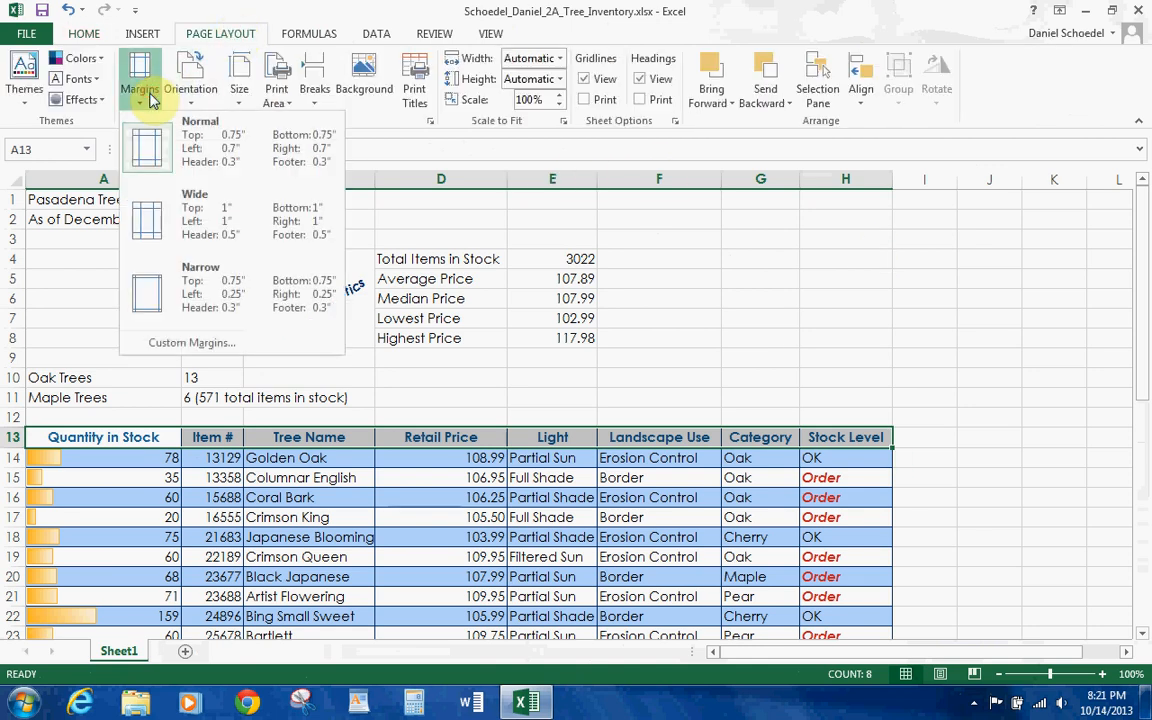
{"action": "left_click", "coordinate": [186, 341]}
{"action": "left_click", "coordinate": [569, 306]}
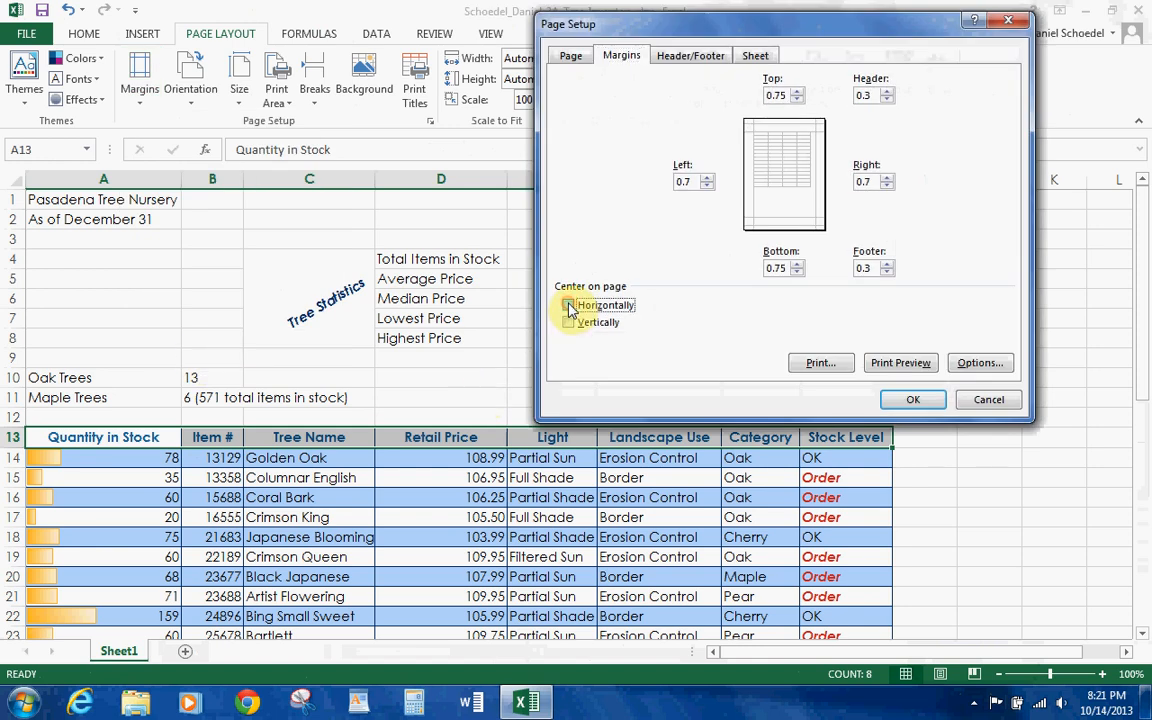
{"action": "left_click", "coordinate": [914, 400]}
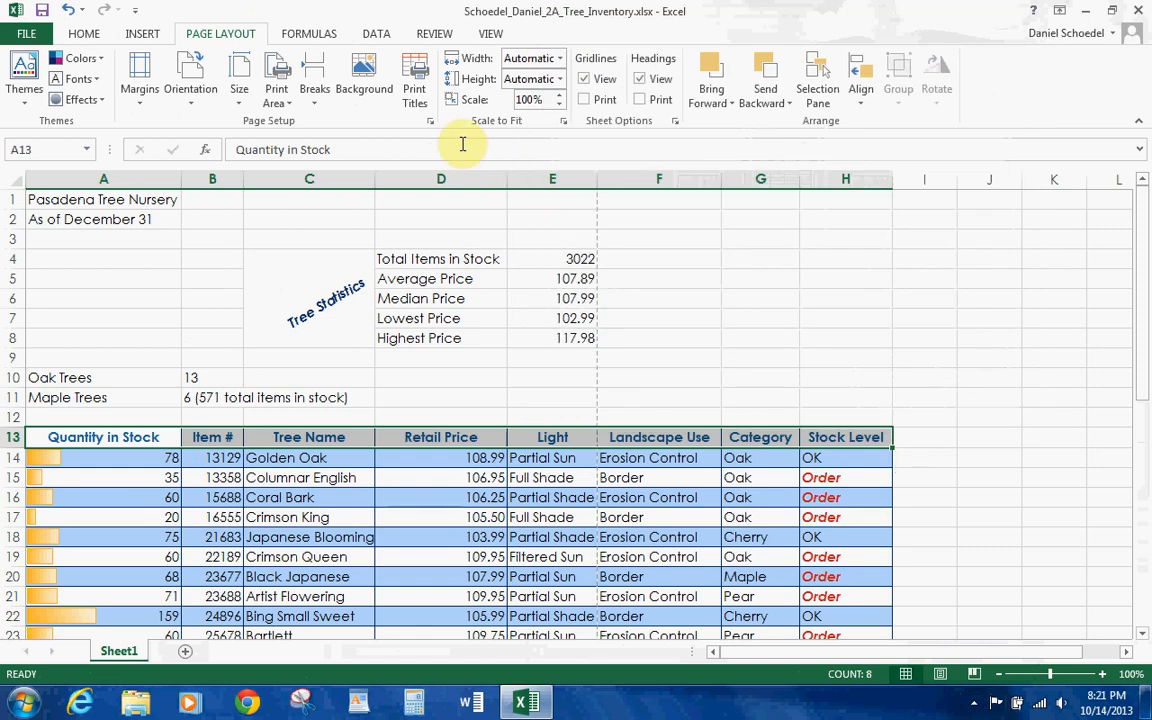
{"action": "left_click", "coordinate": [142, 33]}
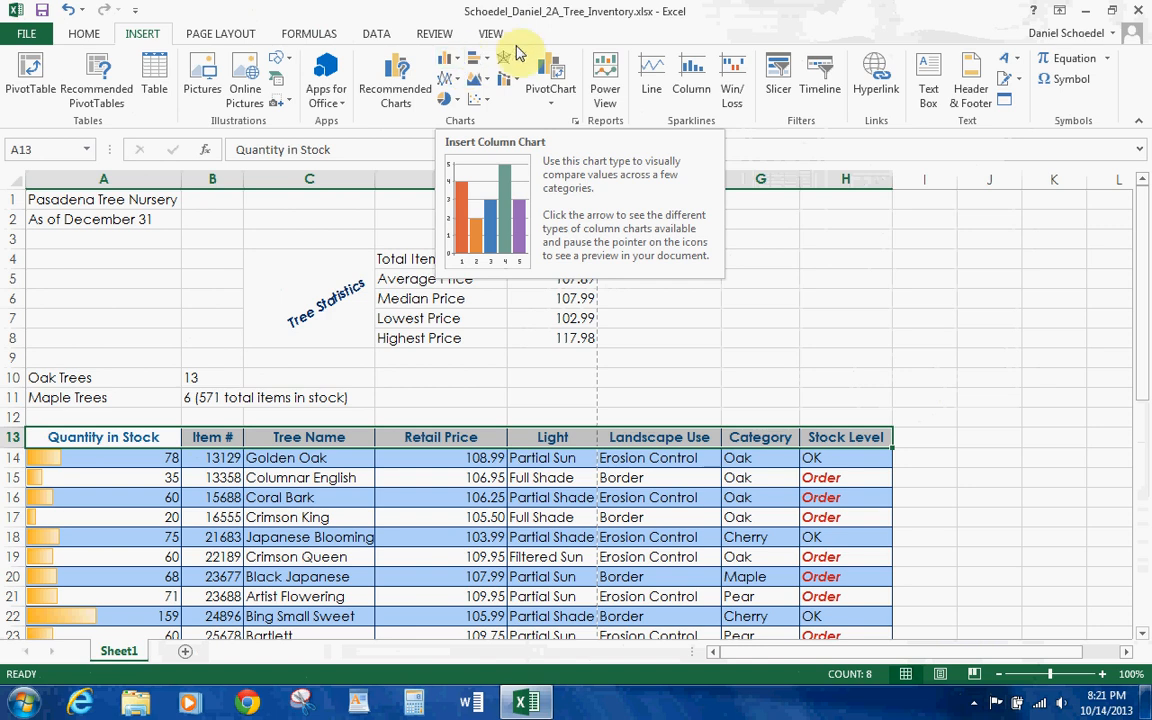
Step: In Page Setup, add a custom footer showing the workbook's file name in its left section
{"action": "left_click", "coordinate": [203, 33]}
{"action": "left_click", "coordinate": [136, 105]}
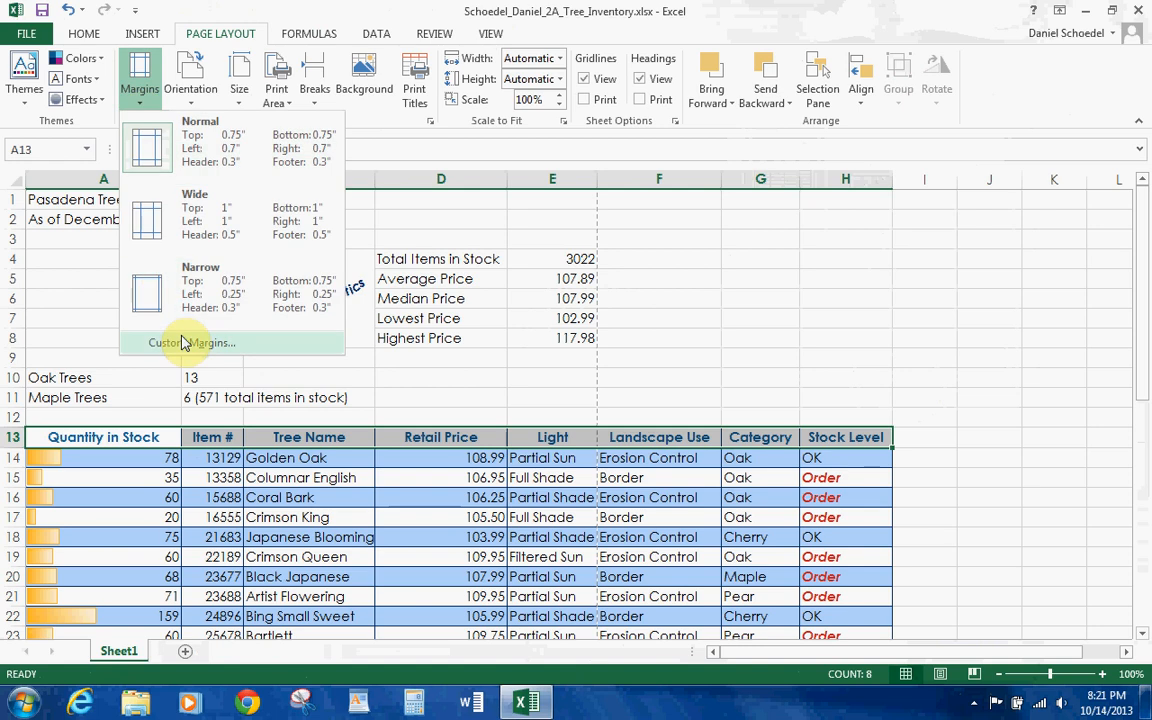
{"action": "left_click", "coordinate": [183, 343]}
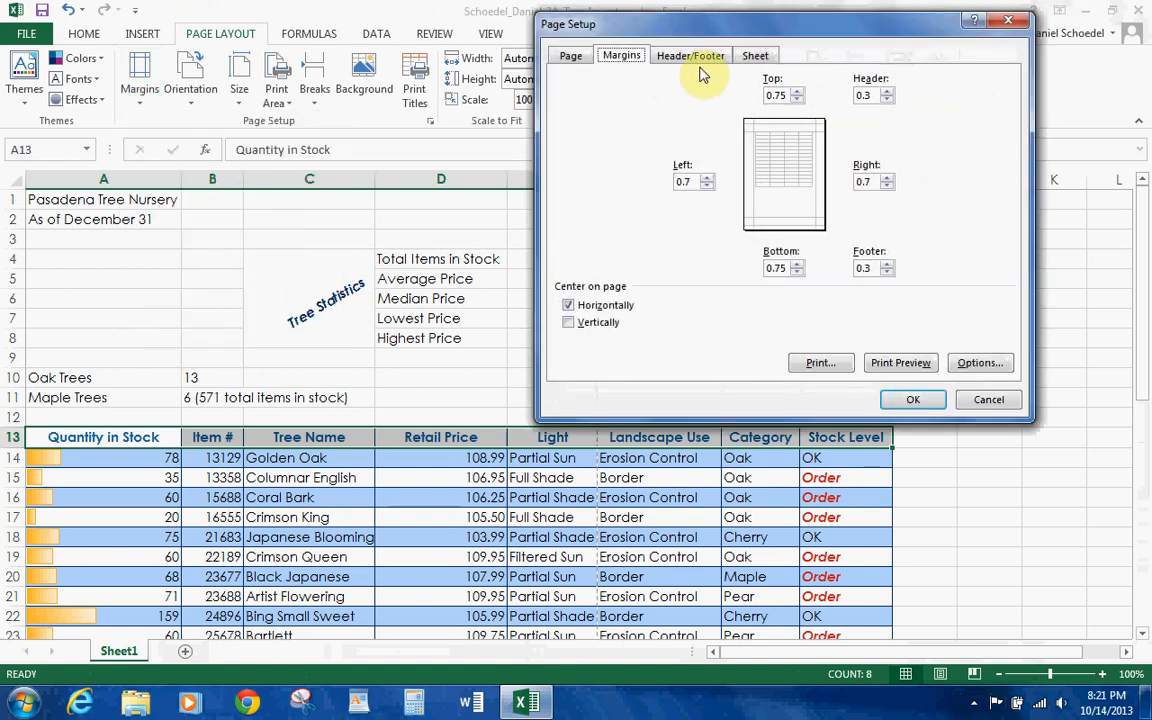
{"action": "left_click", "coordinate": [703, 57]}
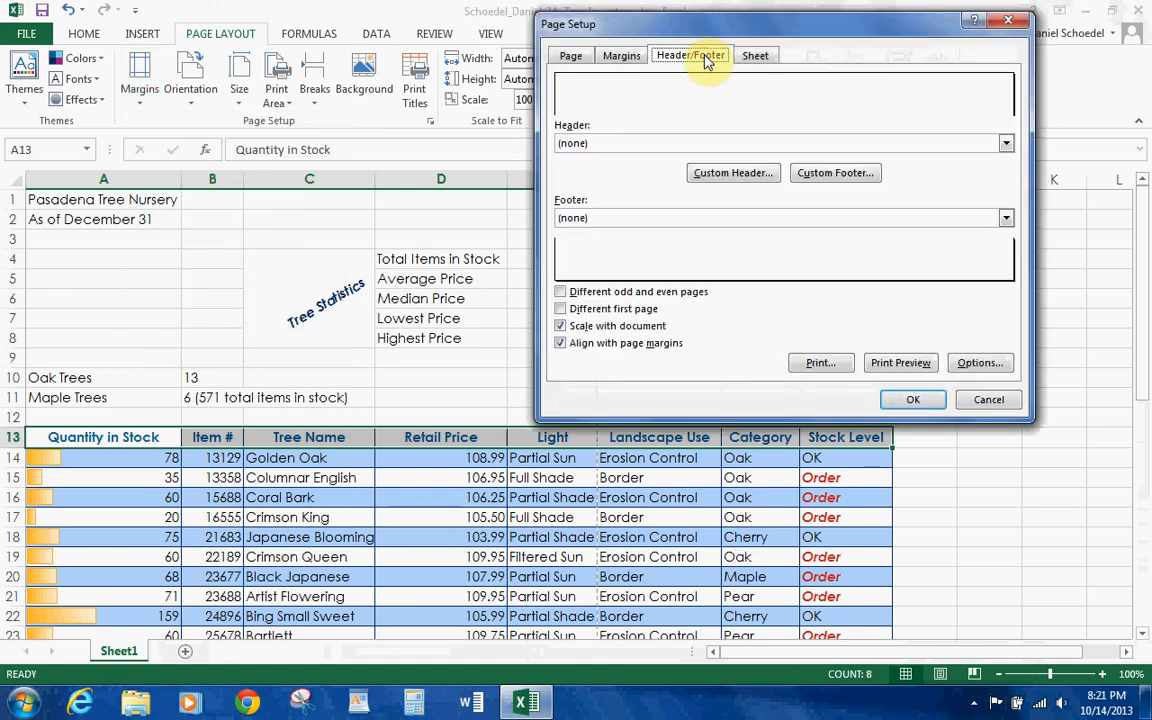
{"action": "left_click", "coordinate": [818, 172]}
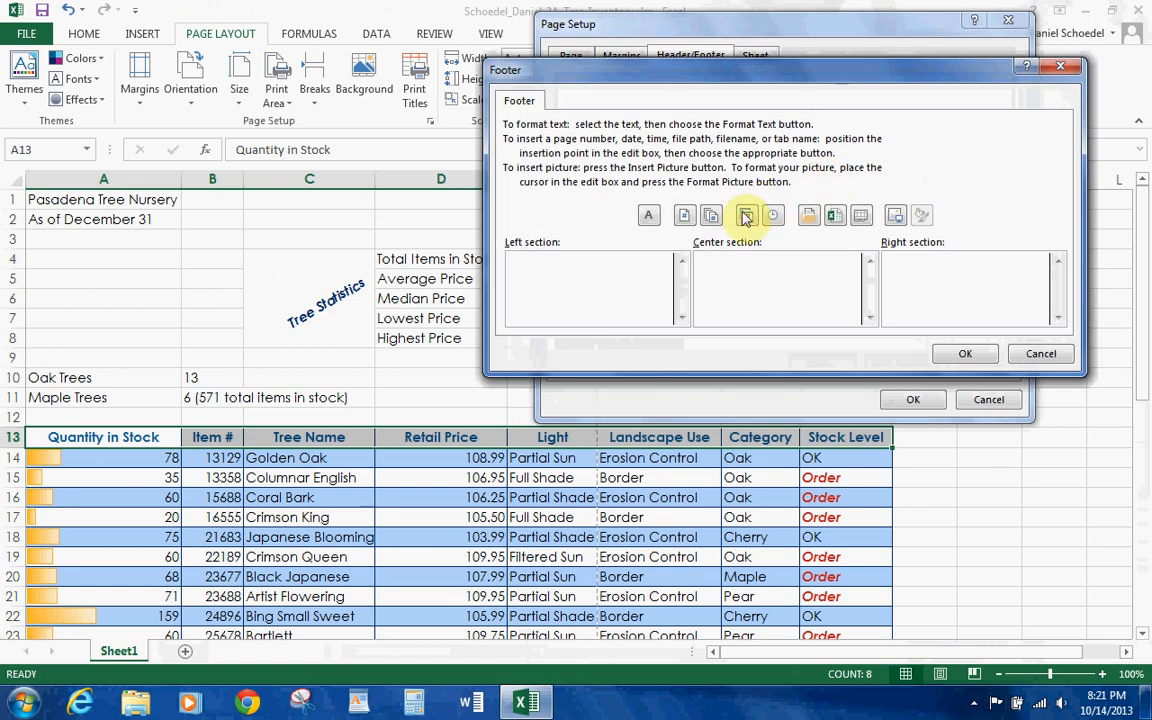
{"action": "left_click", "coordinate": [836, 218]}
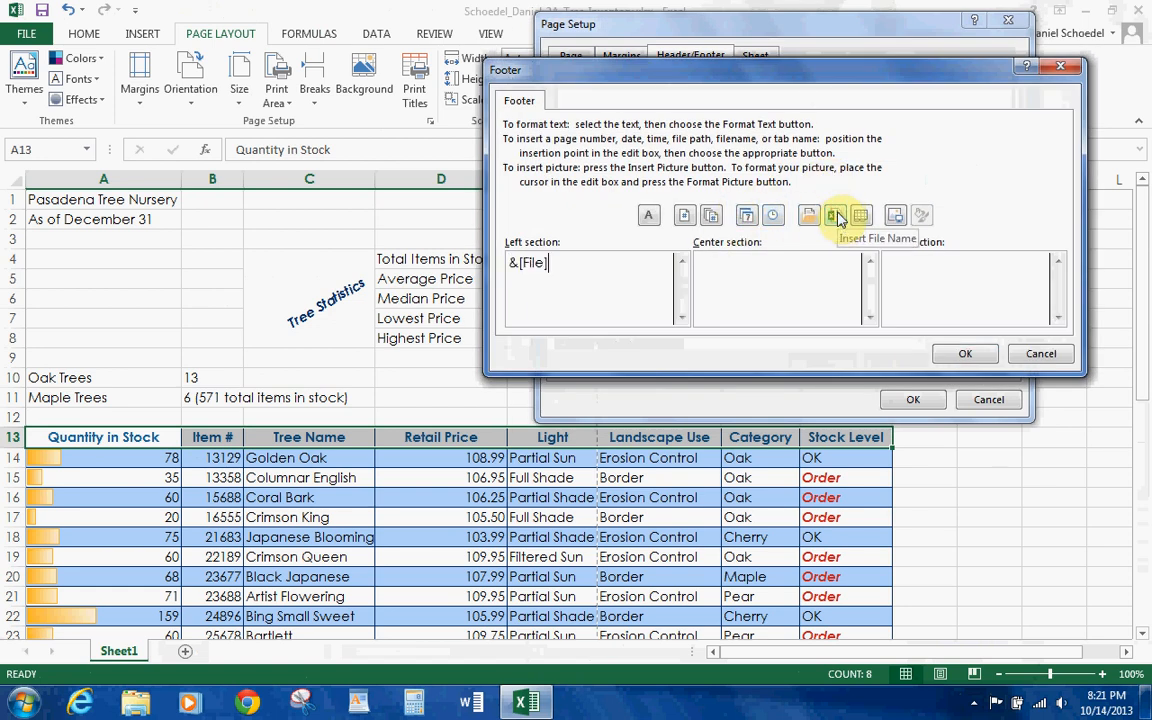
{"action": "left_click", "coordinate": [965, 355]}
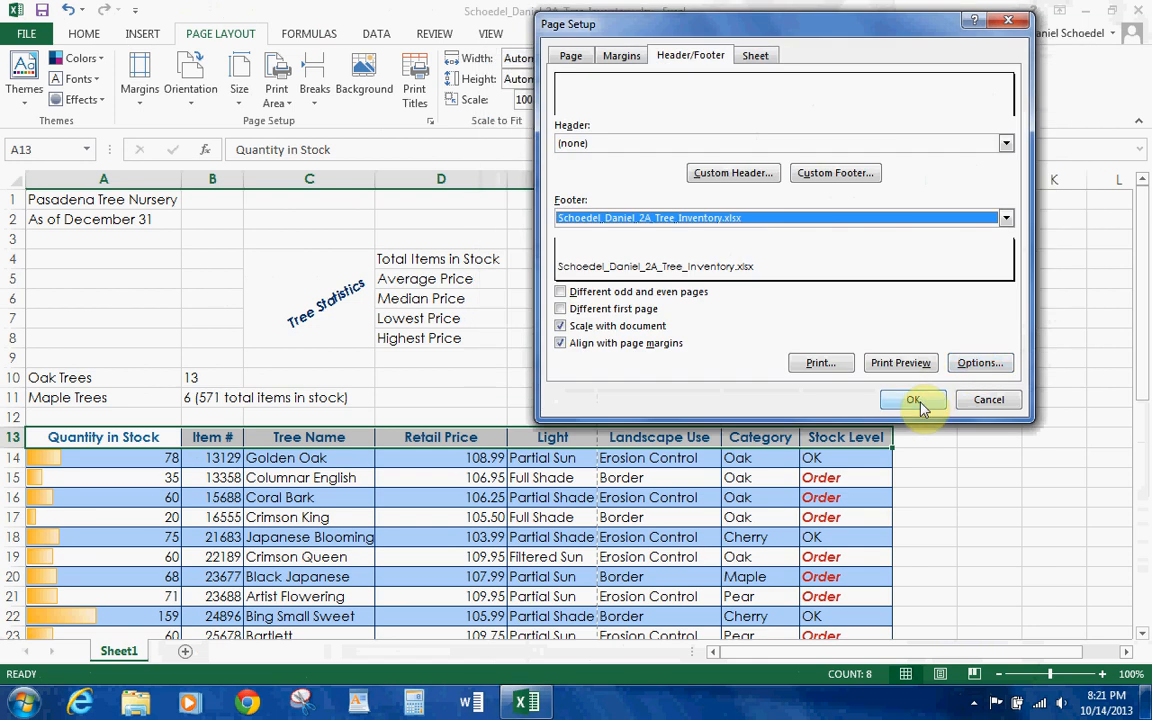
{"action": "left_click", "coordinate": [913, 401]}
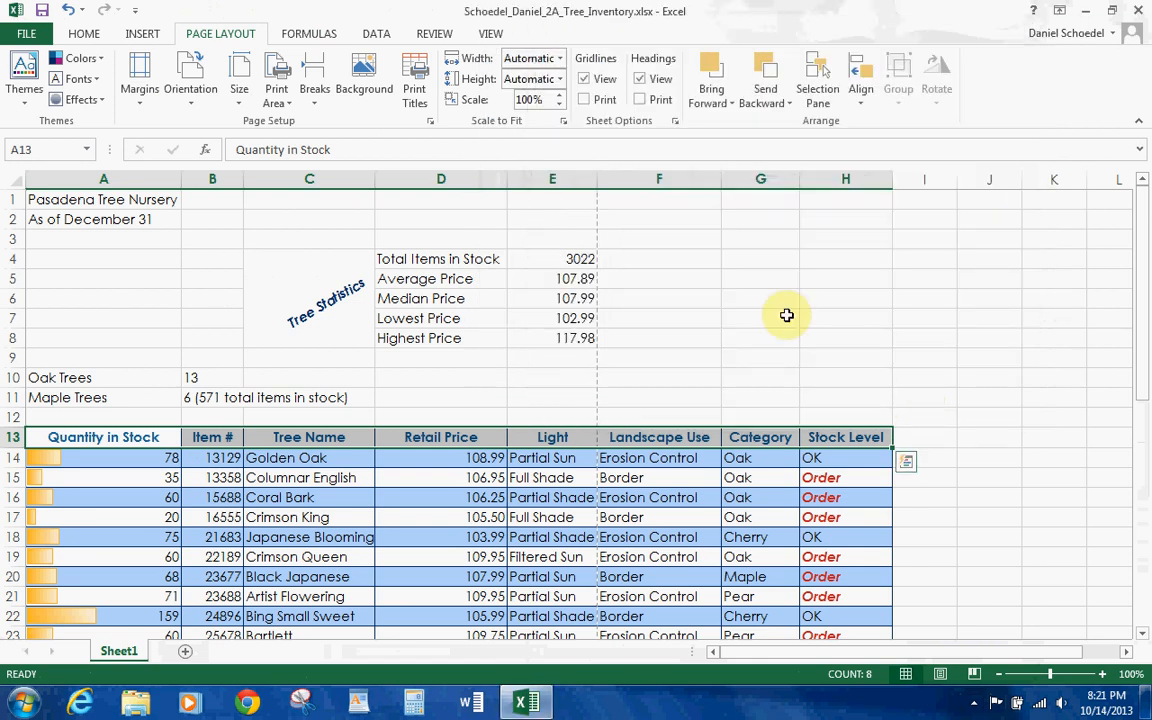
{"action": "key", "text": "ctrl+p"}
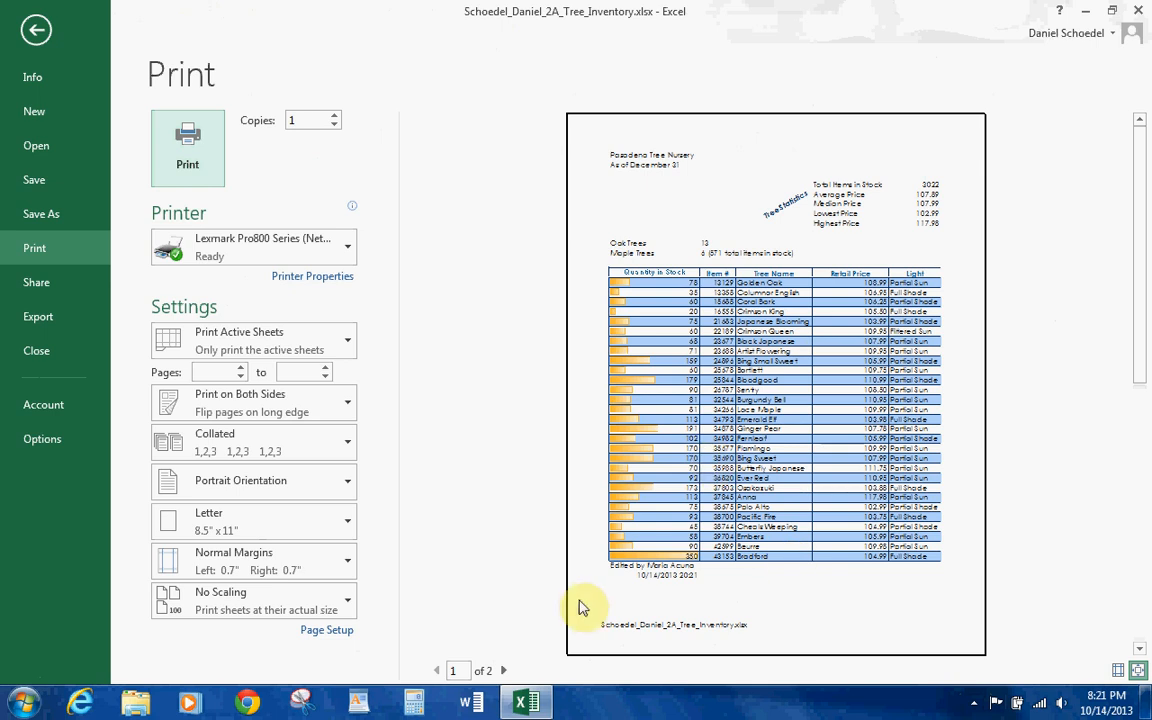
{"action": "left_click", "coordinate": [505, 670]}
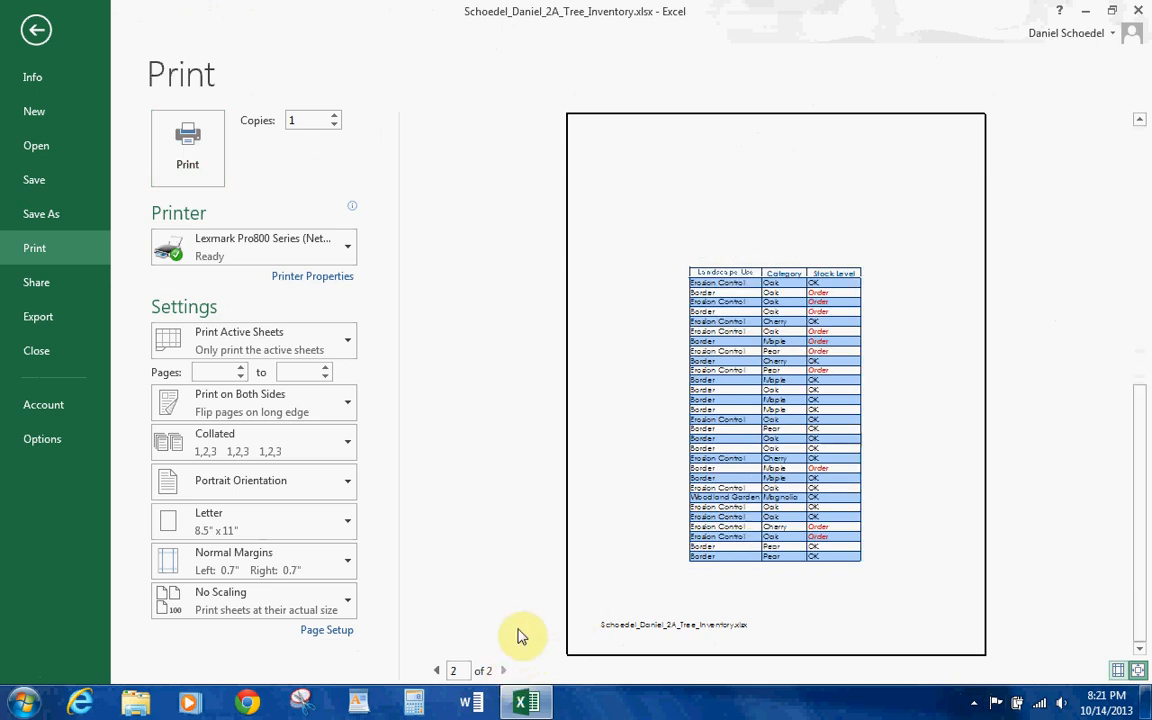
{"action": "left_click", "coordinate": [437, 671]}
{"action": "left_click", "coordinate": [36, 29]}
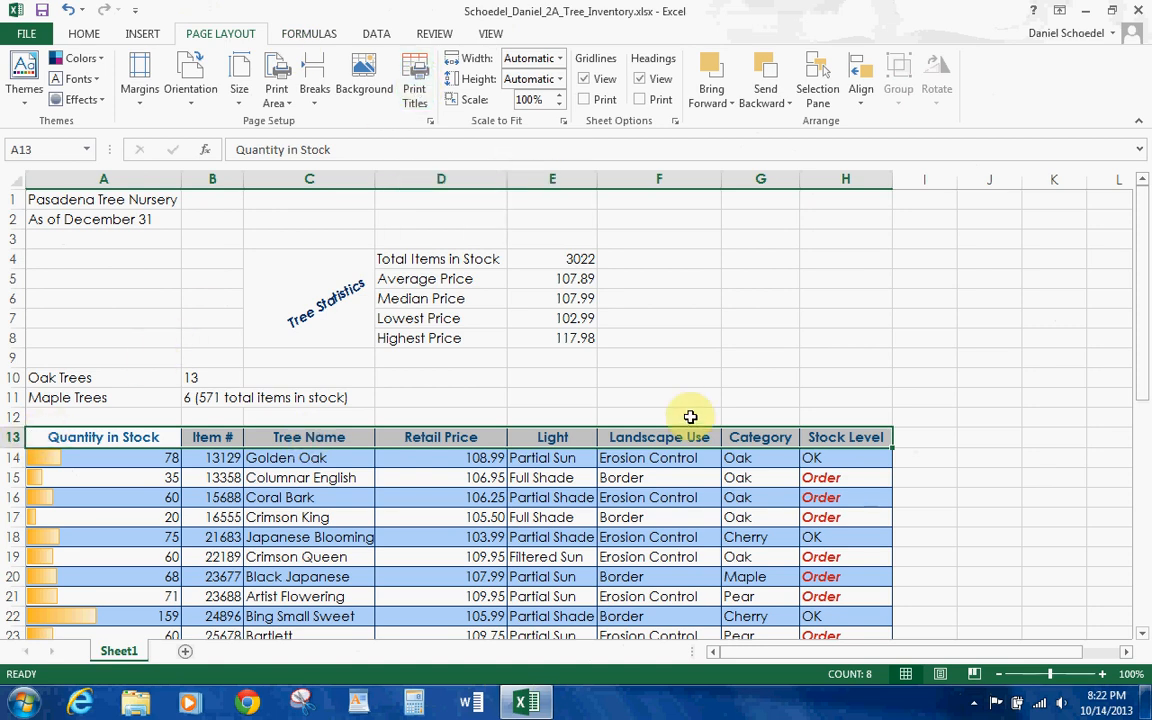
Step: Set row 13 to repeat at the top of every printed page, then preview the printout
{"action": "left_click", "coordinate": [412, 92]}
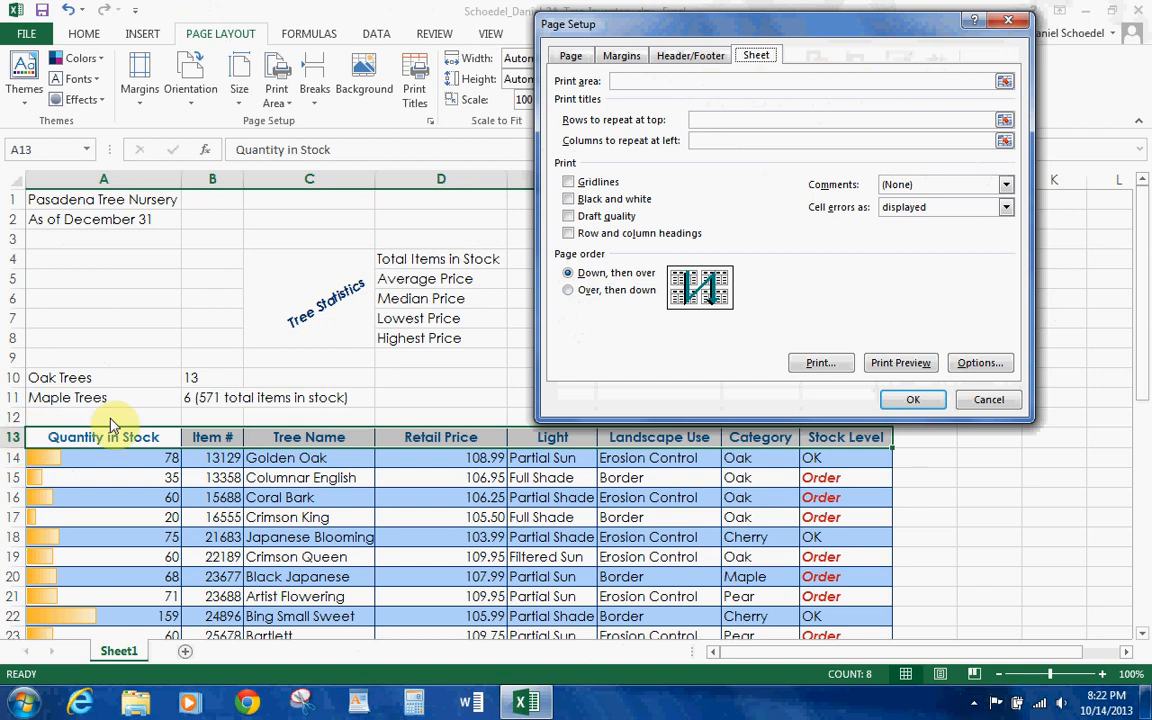
{"action": "left_click", "coordinate": [1004, 121]}
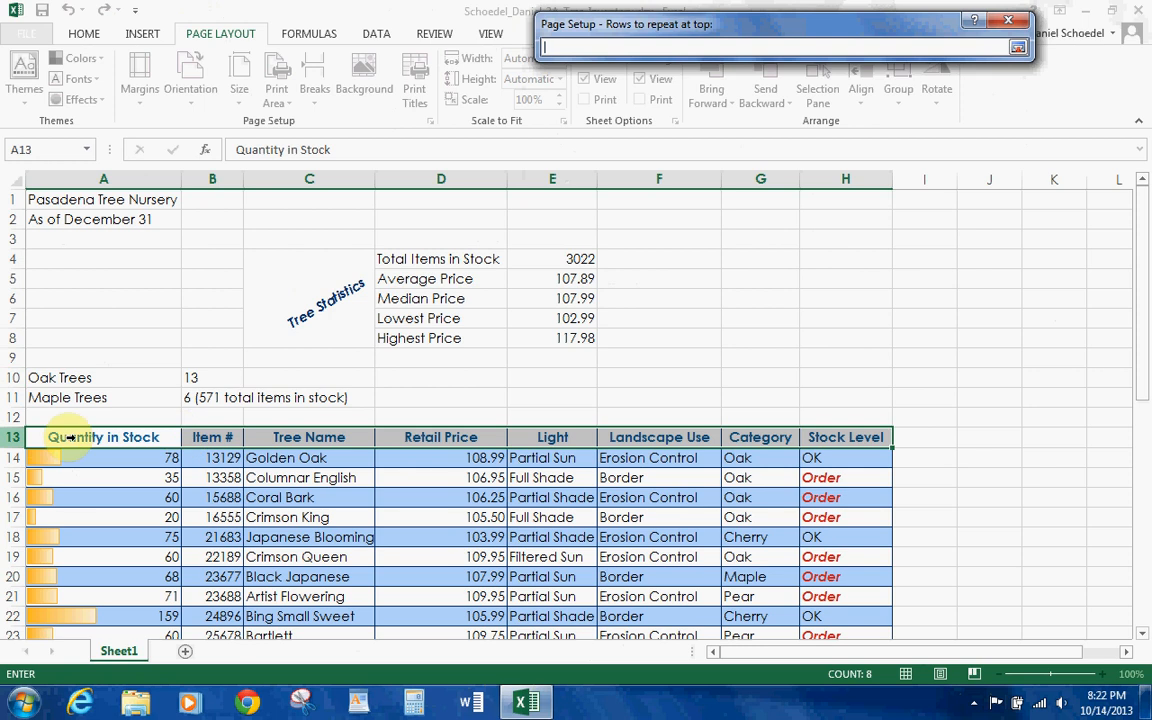
{"action": "left_click", "coordinate": [8, 437]}
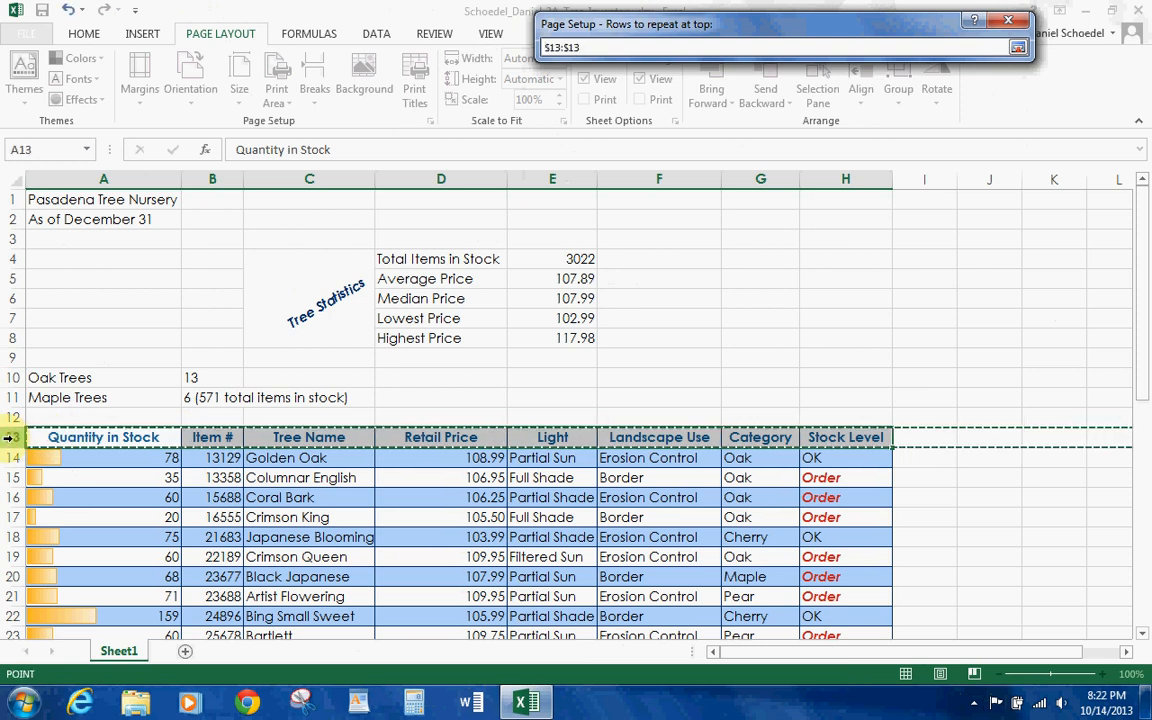
{"action": "key", "text": "Return"}
{"action": "left_click", "coordinate": [926, 399]}
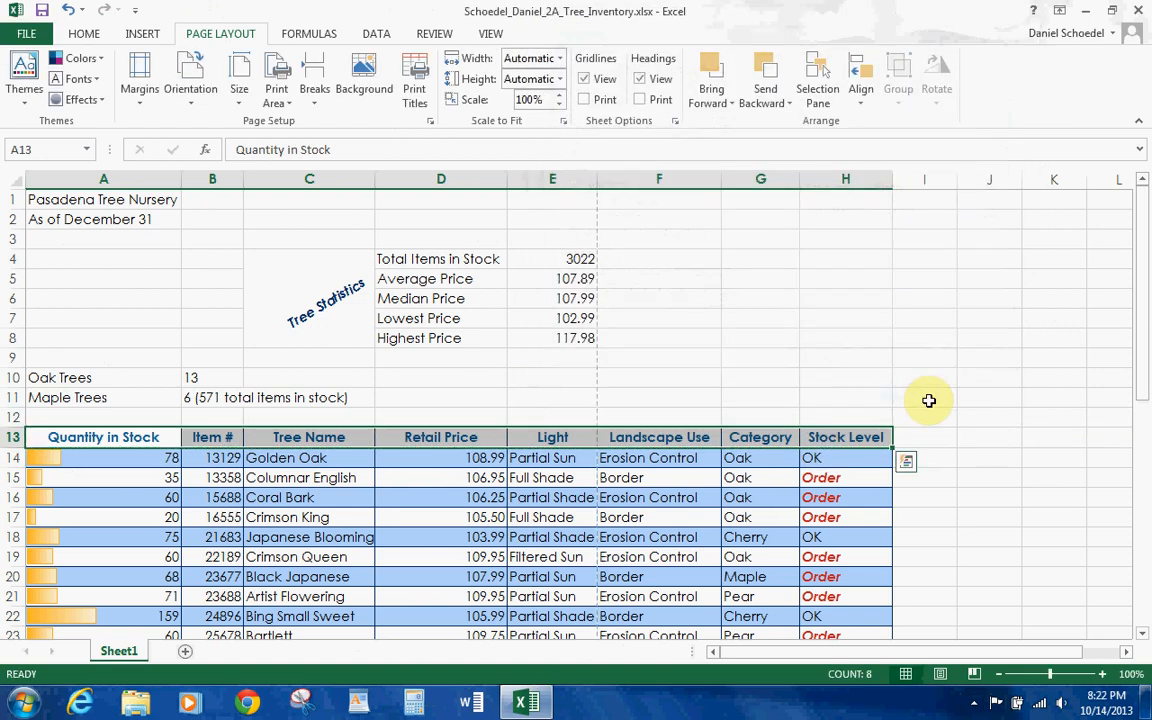
{"action": "key", "text": "ctrl+p"}
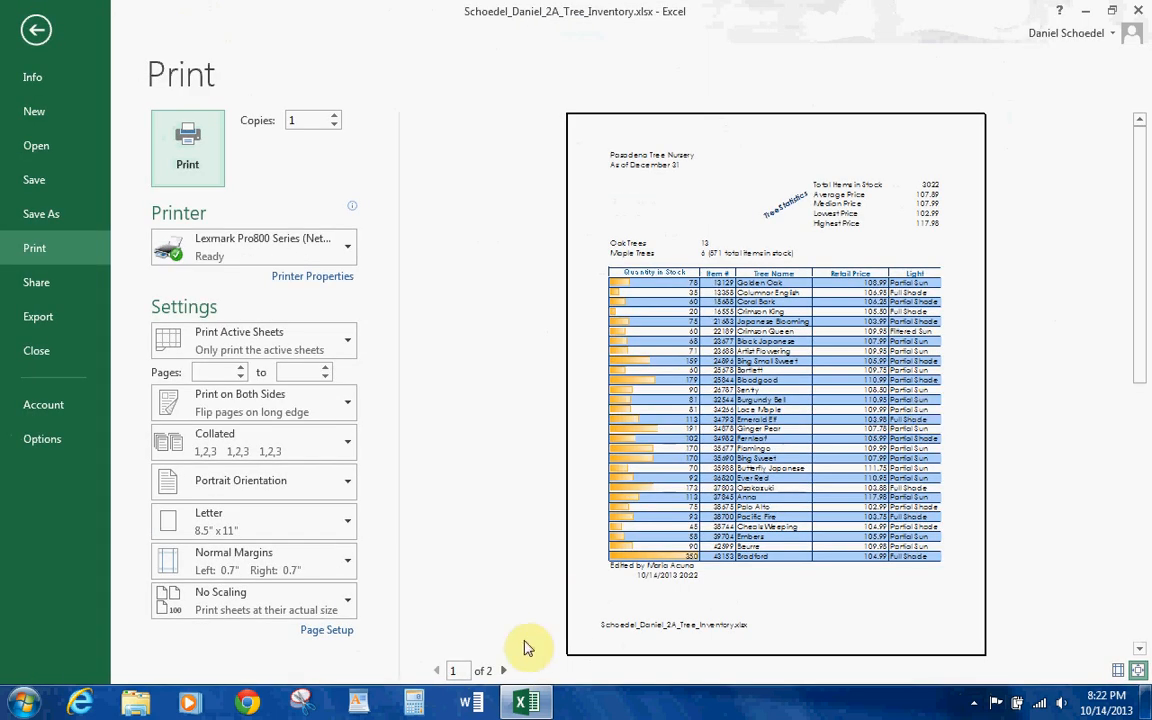
Step: Check both pages of the two-page print preview, then return to the worksheet
{"action": "left_click", "coordinate": [502, 672]}
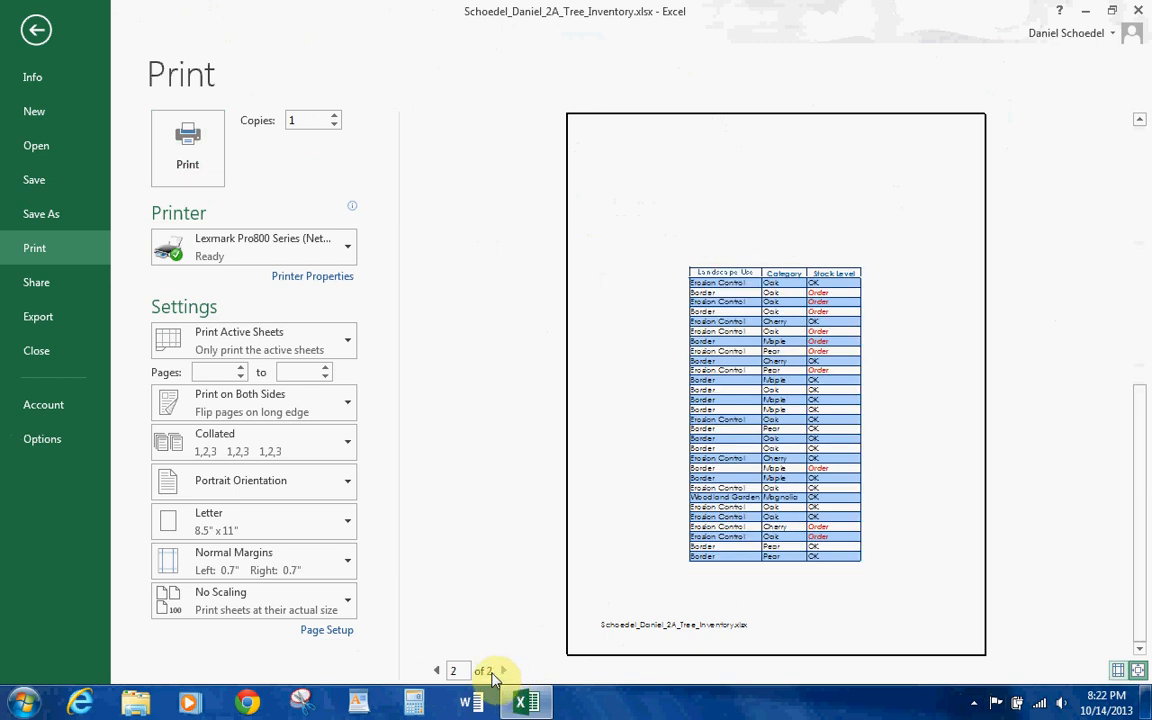
{"action": "left_click", "coordinate": [440, 673]}
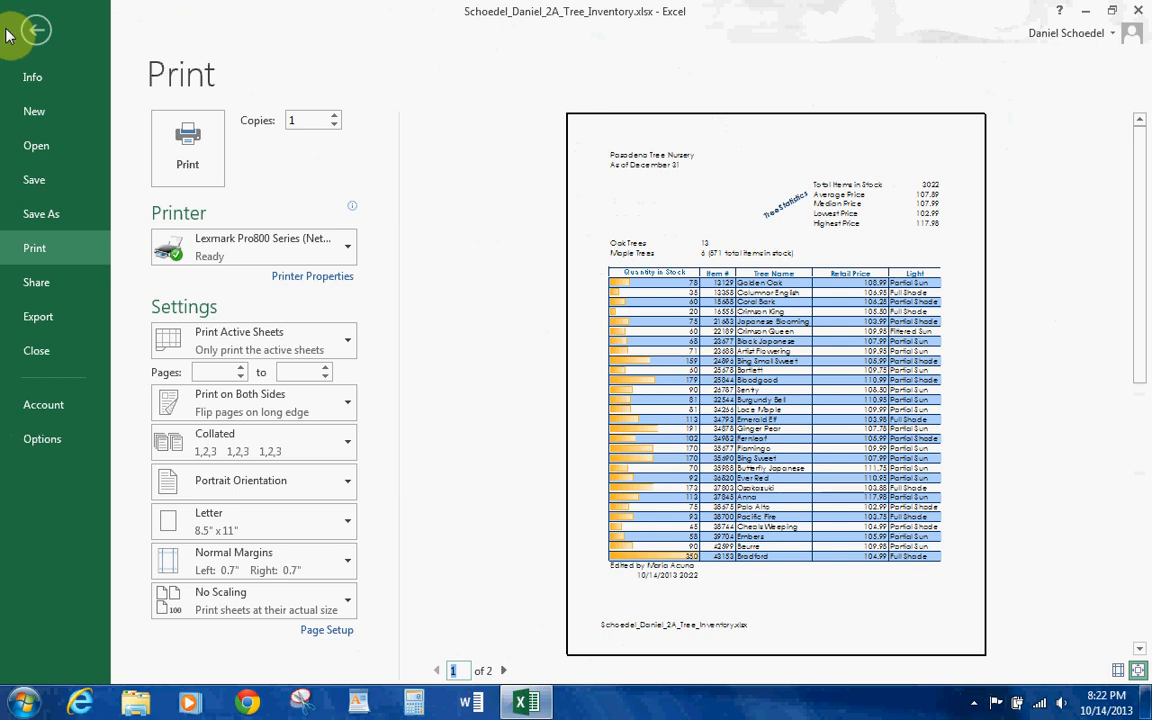
{"action": "left_click", "coordinate": [36, 31]}
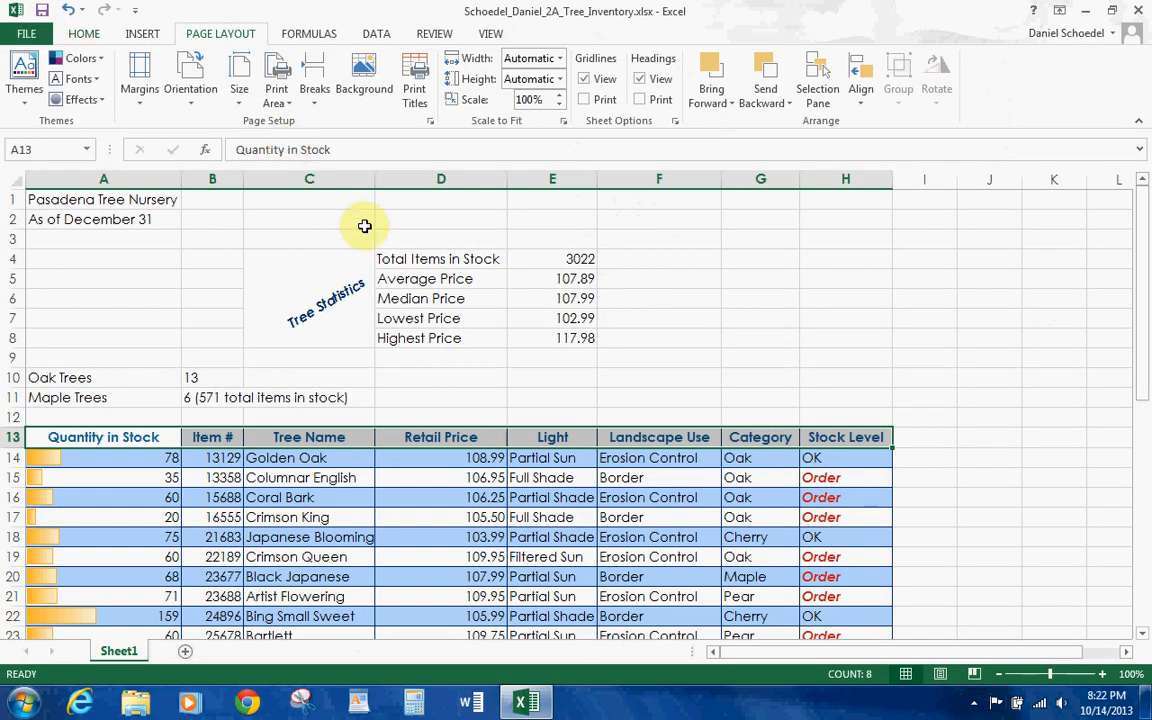
Step: Change print scaling to Fit Sheet on One Page and show the workbook's Info page
{"action": "left_click", "coordinate": [31, 32]}
{"action": "left_click", "coordinate": [37, 250]}
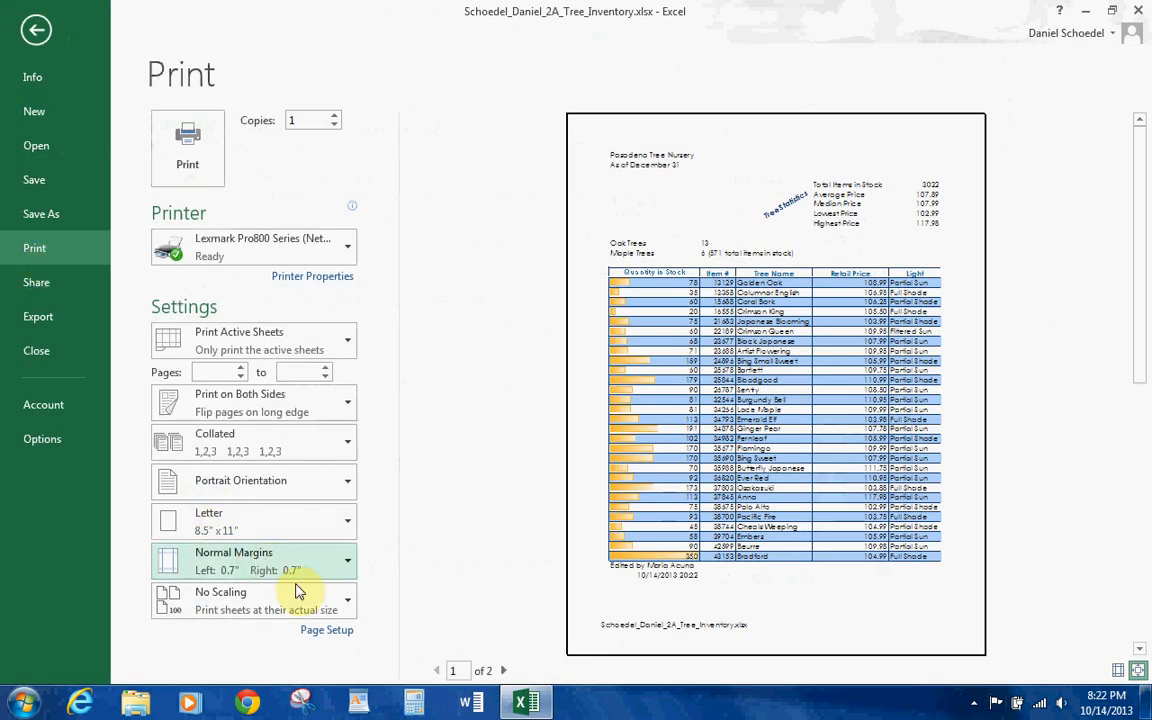
{"action": "left_click", "coordinate": [308, 602]}
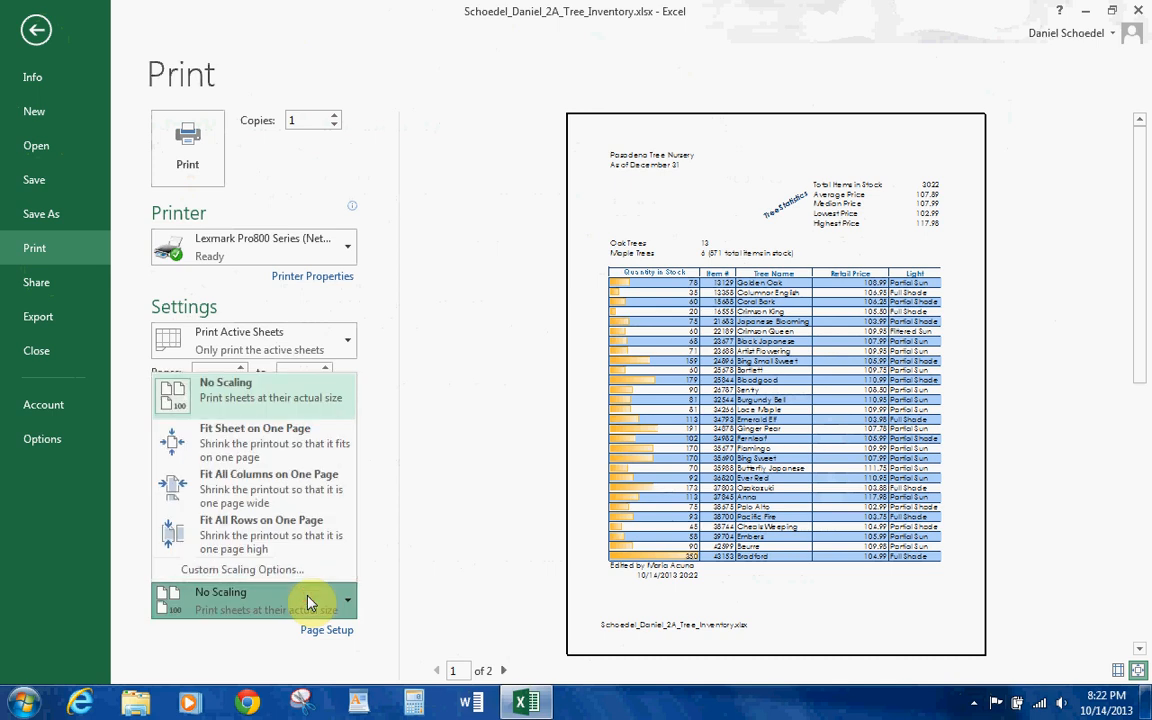
{"action": "left_click", "coordinate": [310, 464]}
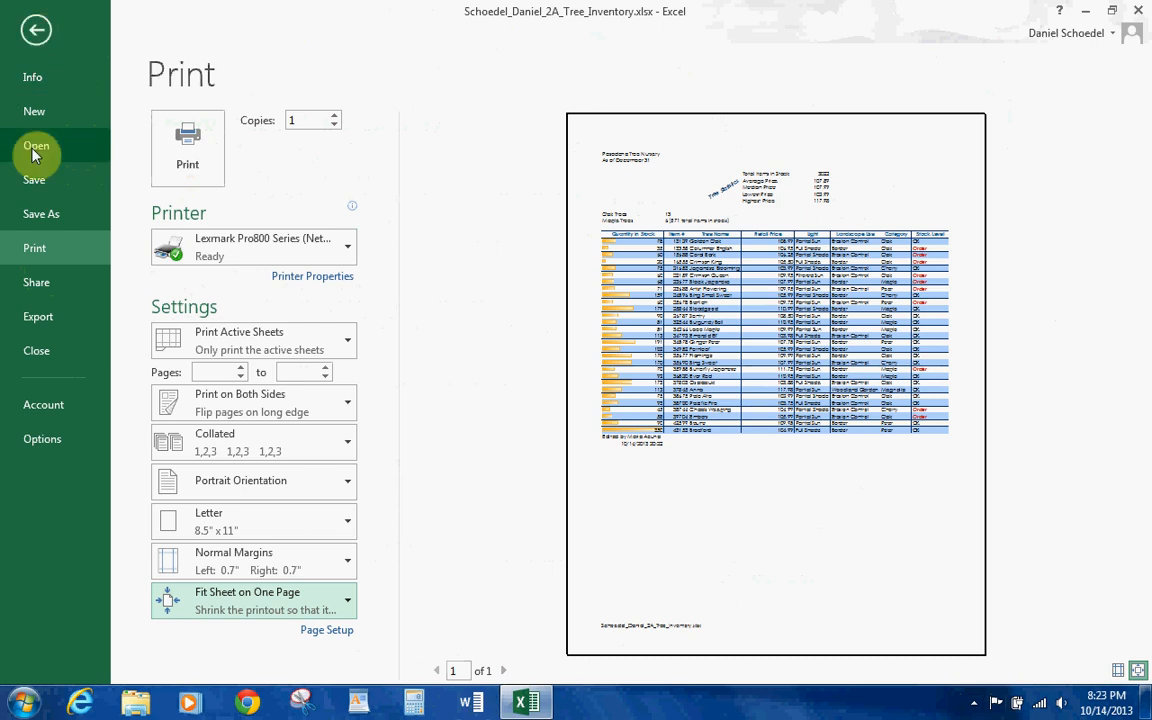
{"action": "left_click", "coordinate": [32, 87]}
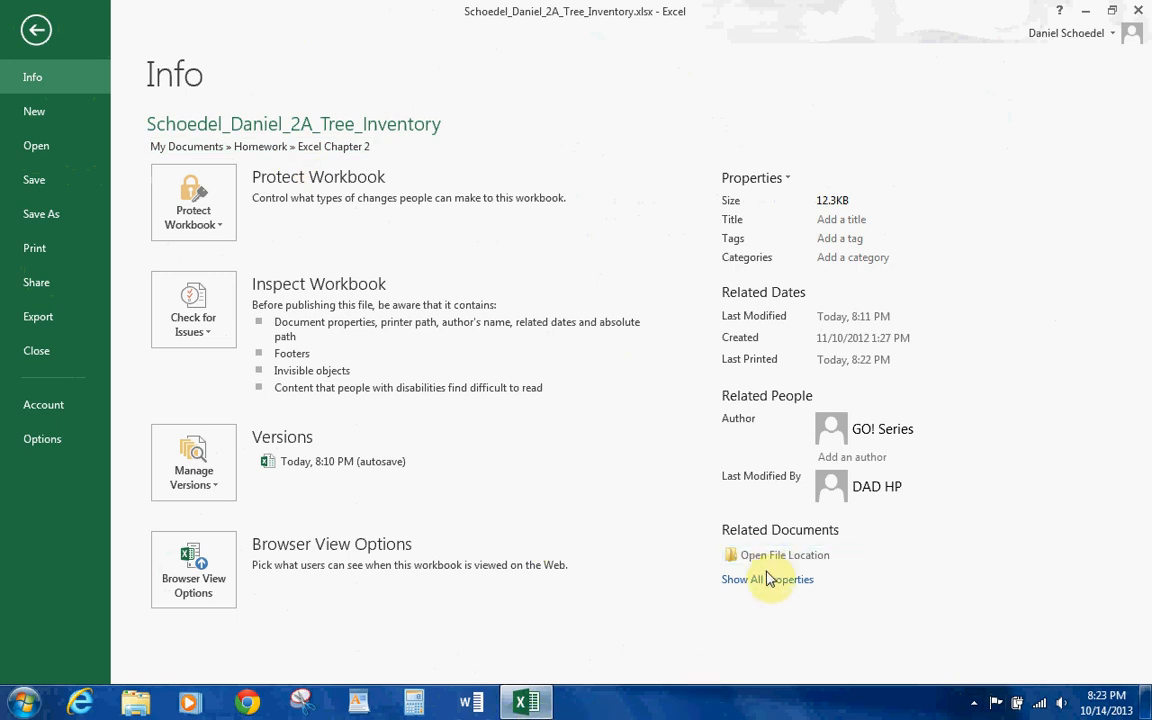
Step: Show all document properties and enter the tags 'tree inventory, Pasadena'
{"action": "left_click", "coordinate": [766, 579]}
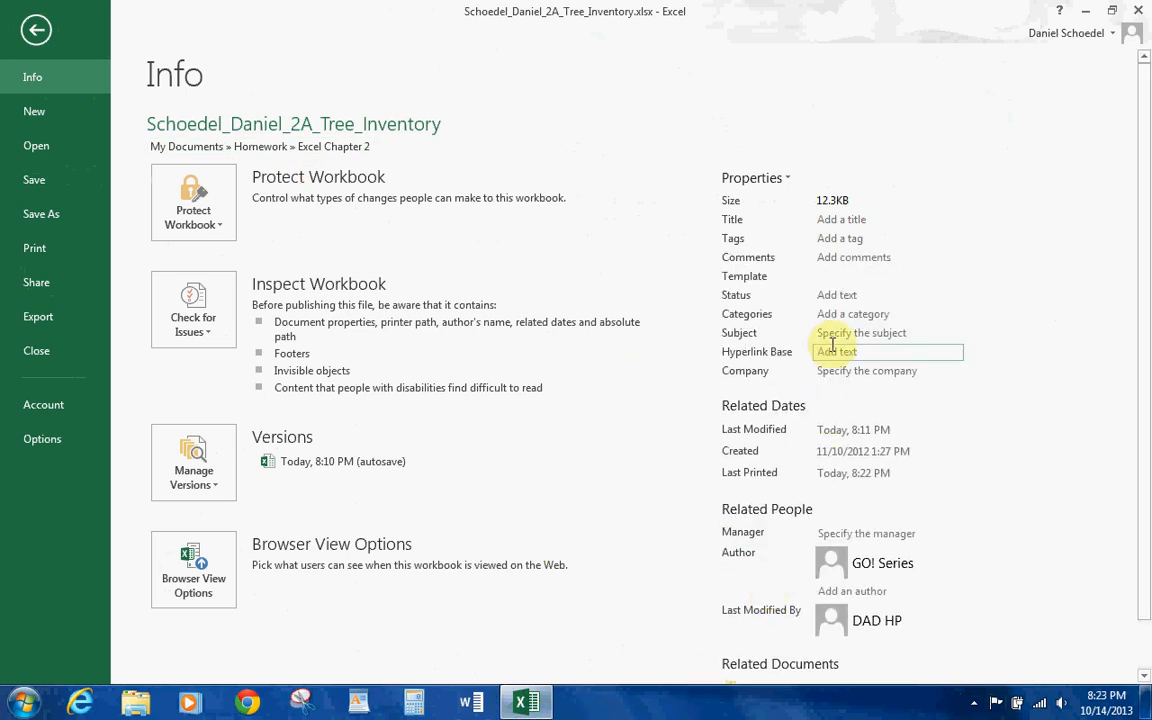
{"action": "left_click", "coordinate": [833, 238]}
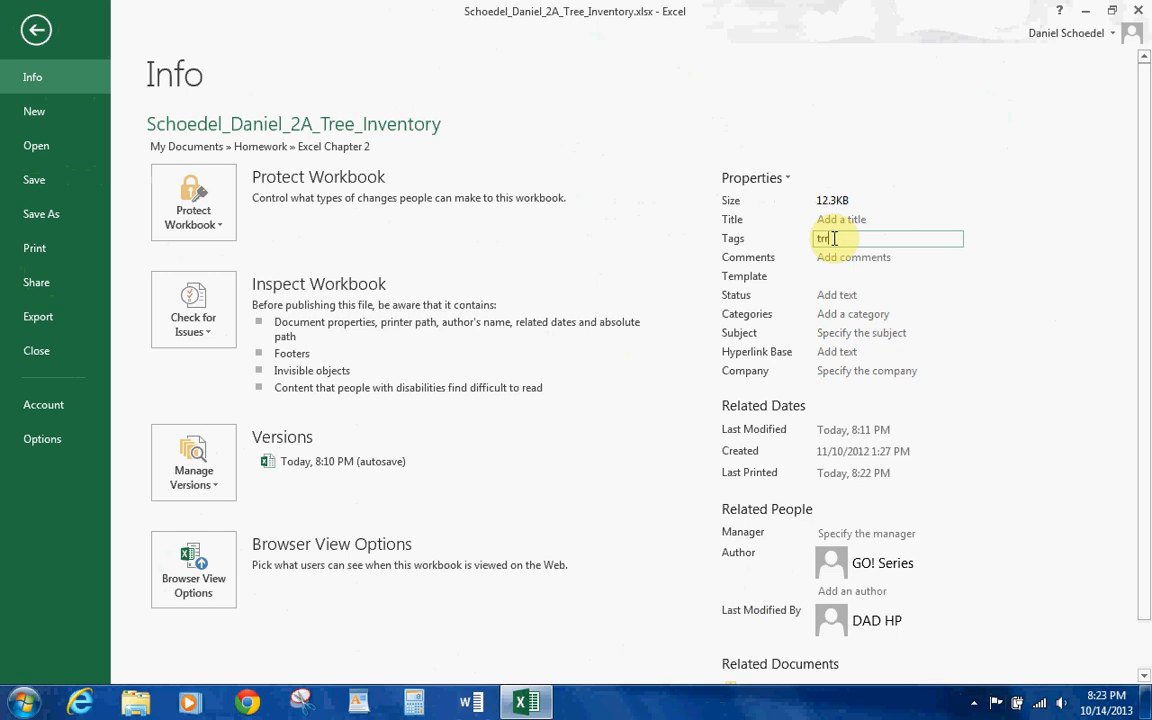
{"action": "type", "text": "tree inventory, Pasadena"}
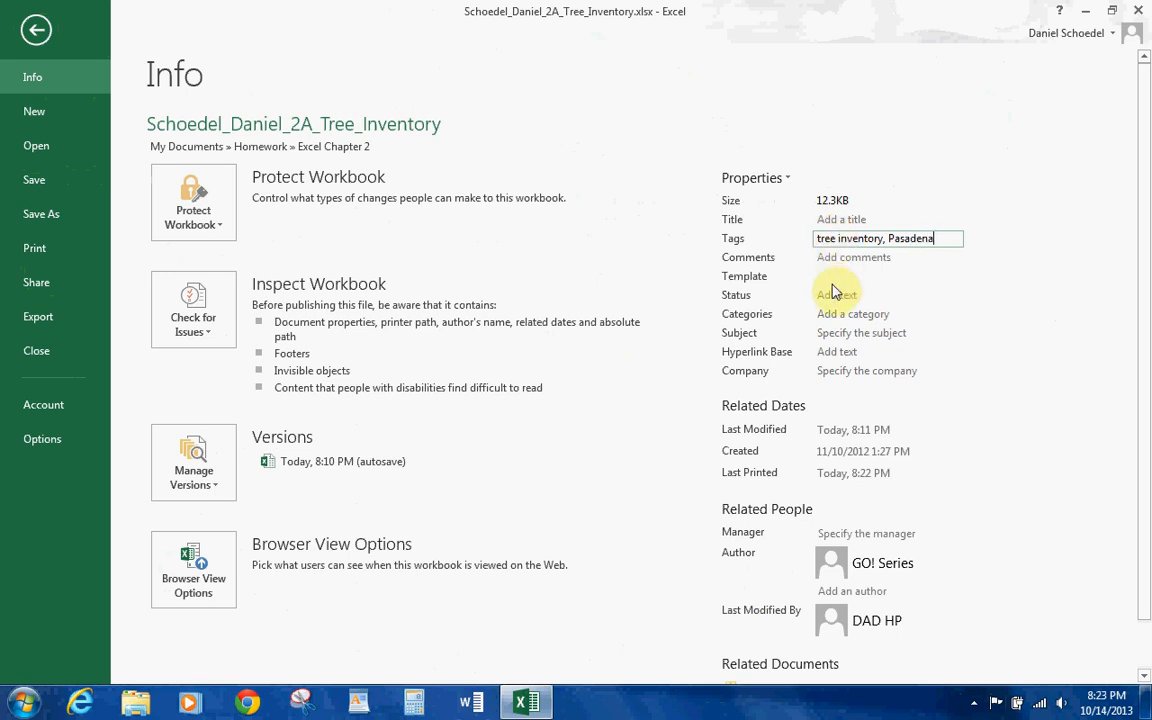
Step: Fill in the subject as CIS-105 and go back to the worksheet
{"action": "left_click", "coordinate": [826, 326]}
{"action": "type", "text": "CH"}
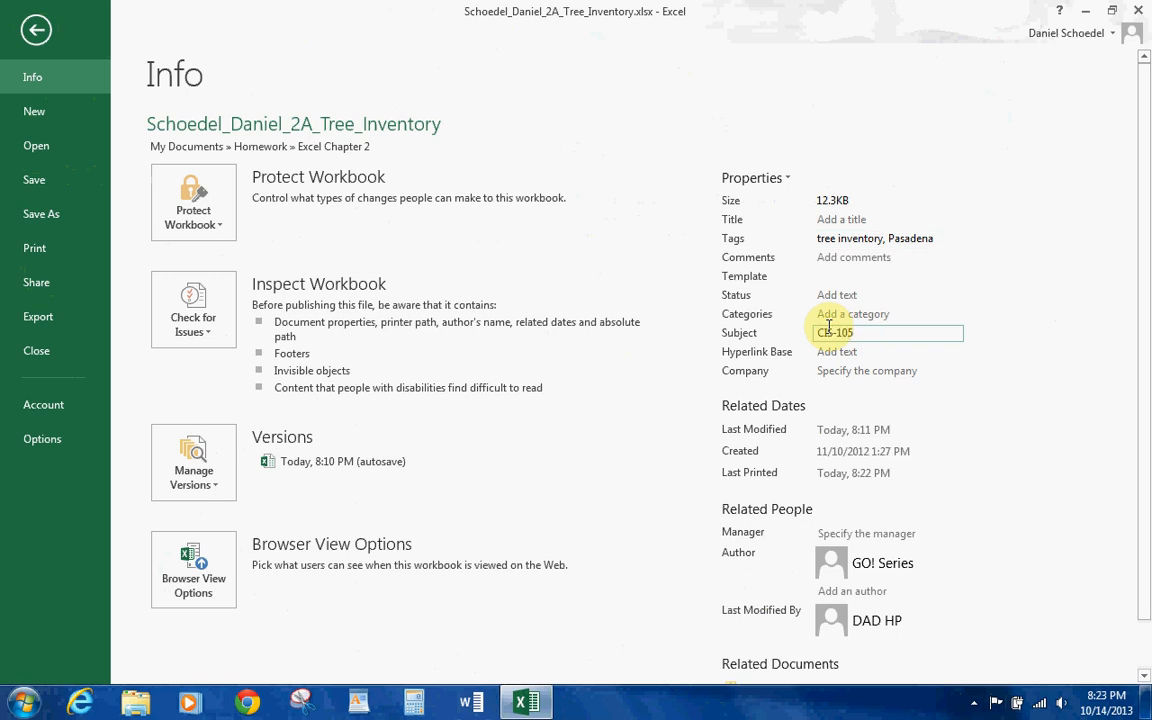
{"action": "left_click", "coordinate": [36, 30]}
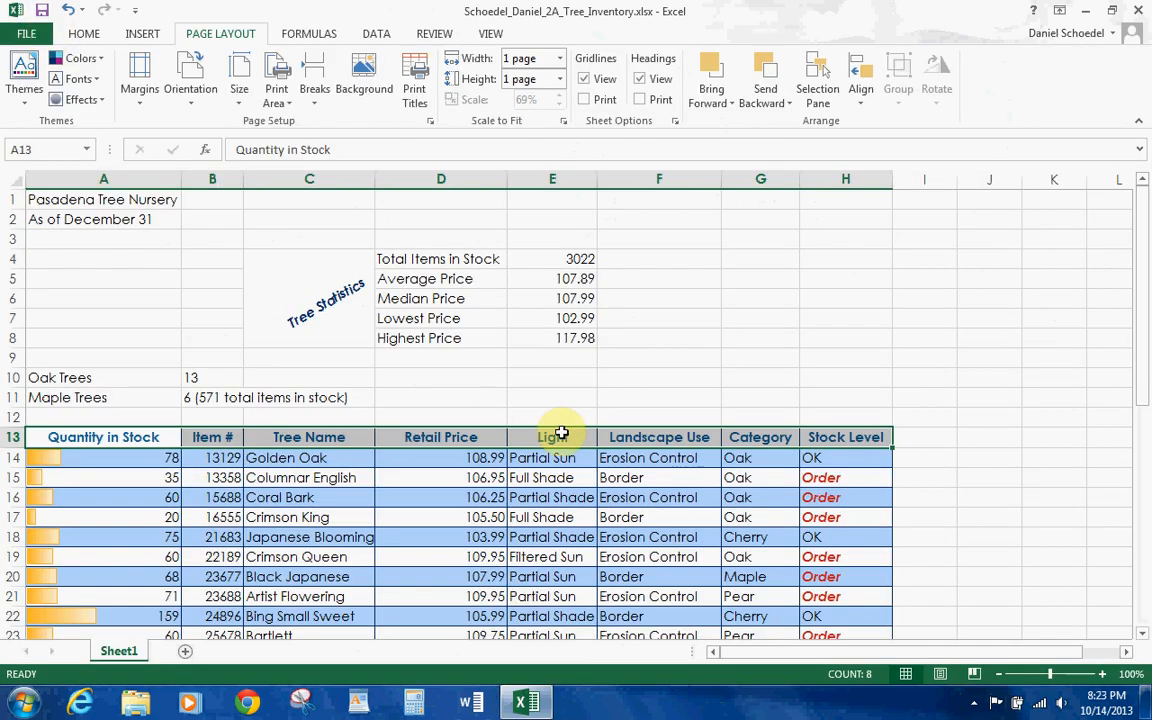
{"action": "left_click", "coordinate": [973, 702]}
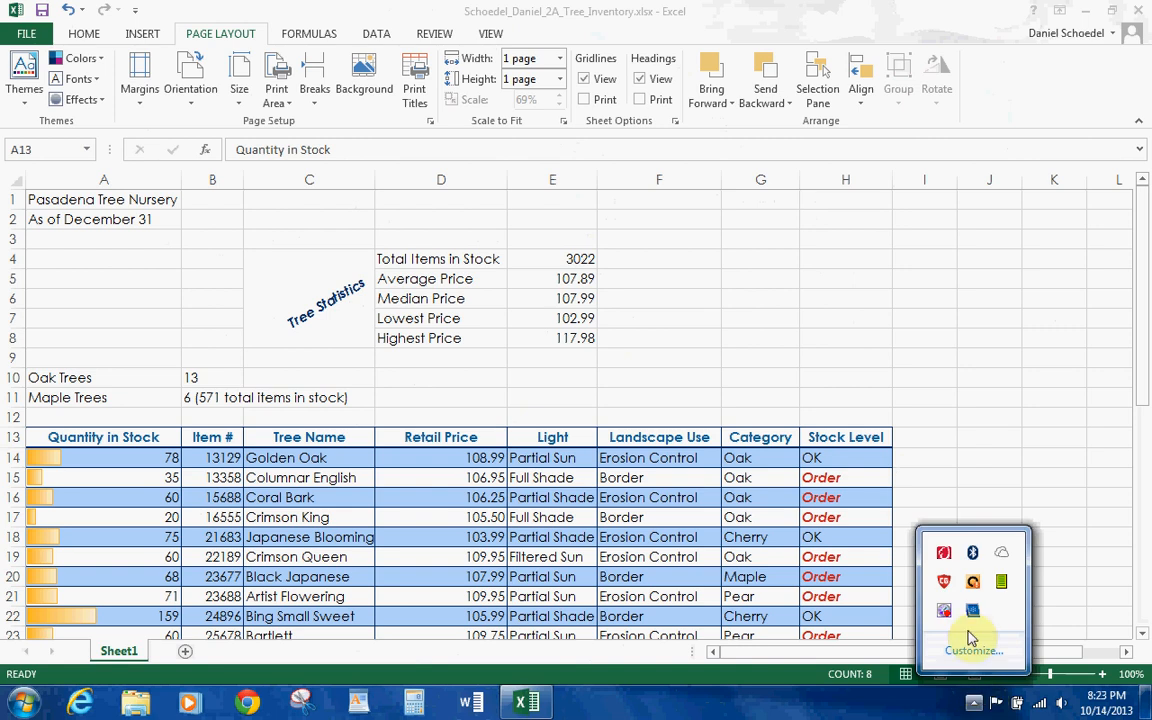
{"action": "right_click", "coordinate": [943, 610]}
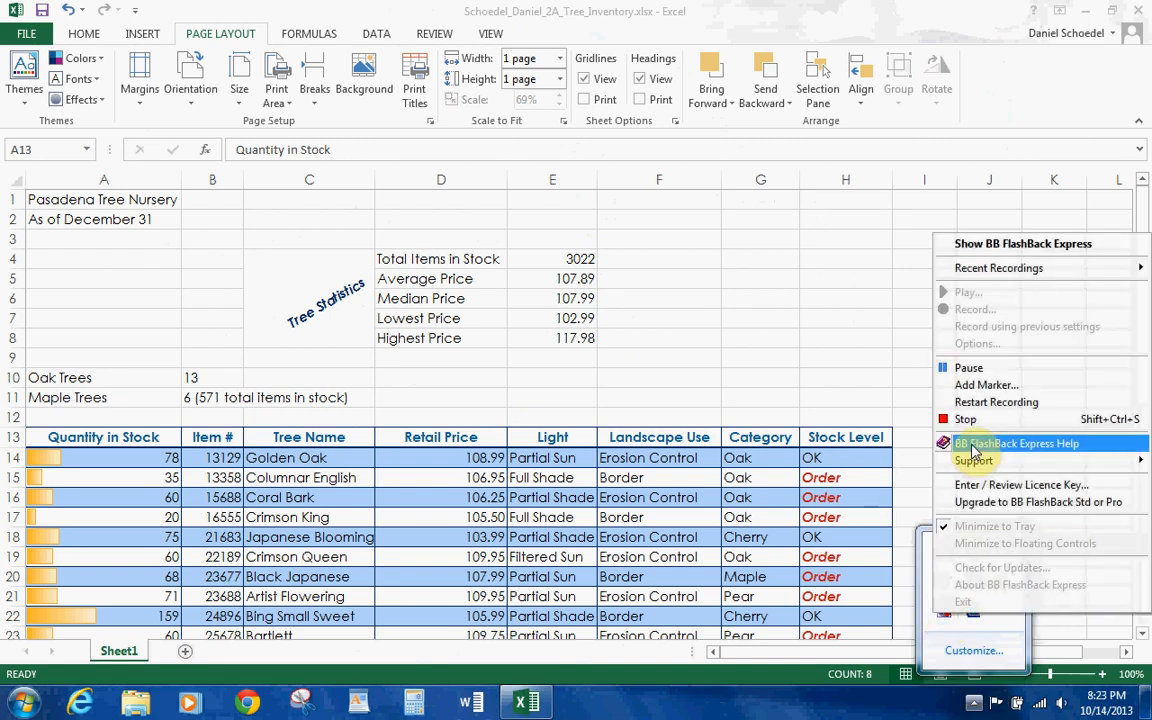